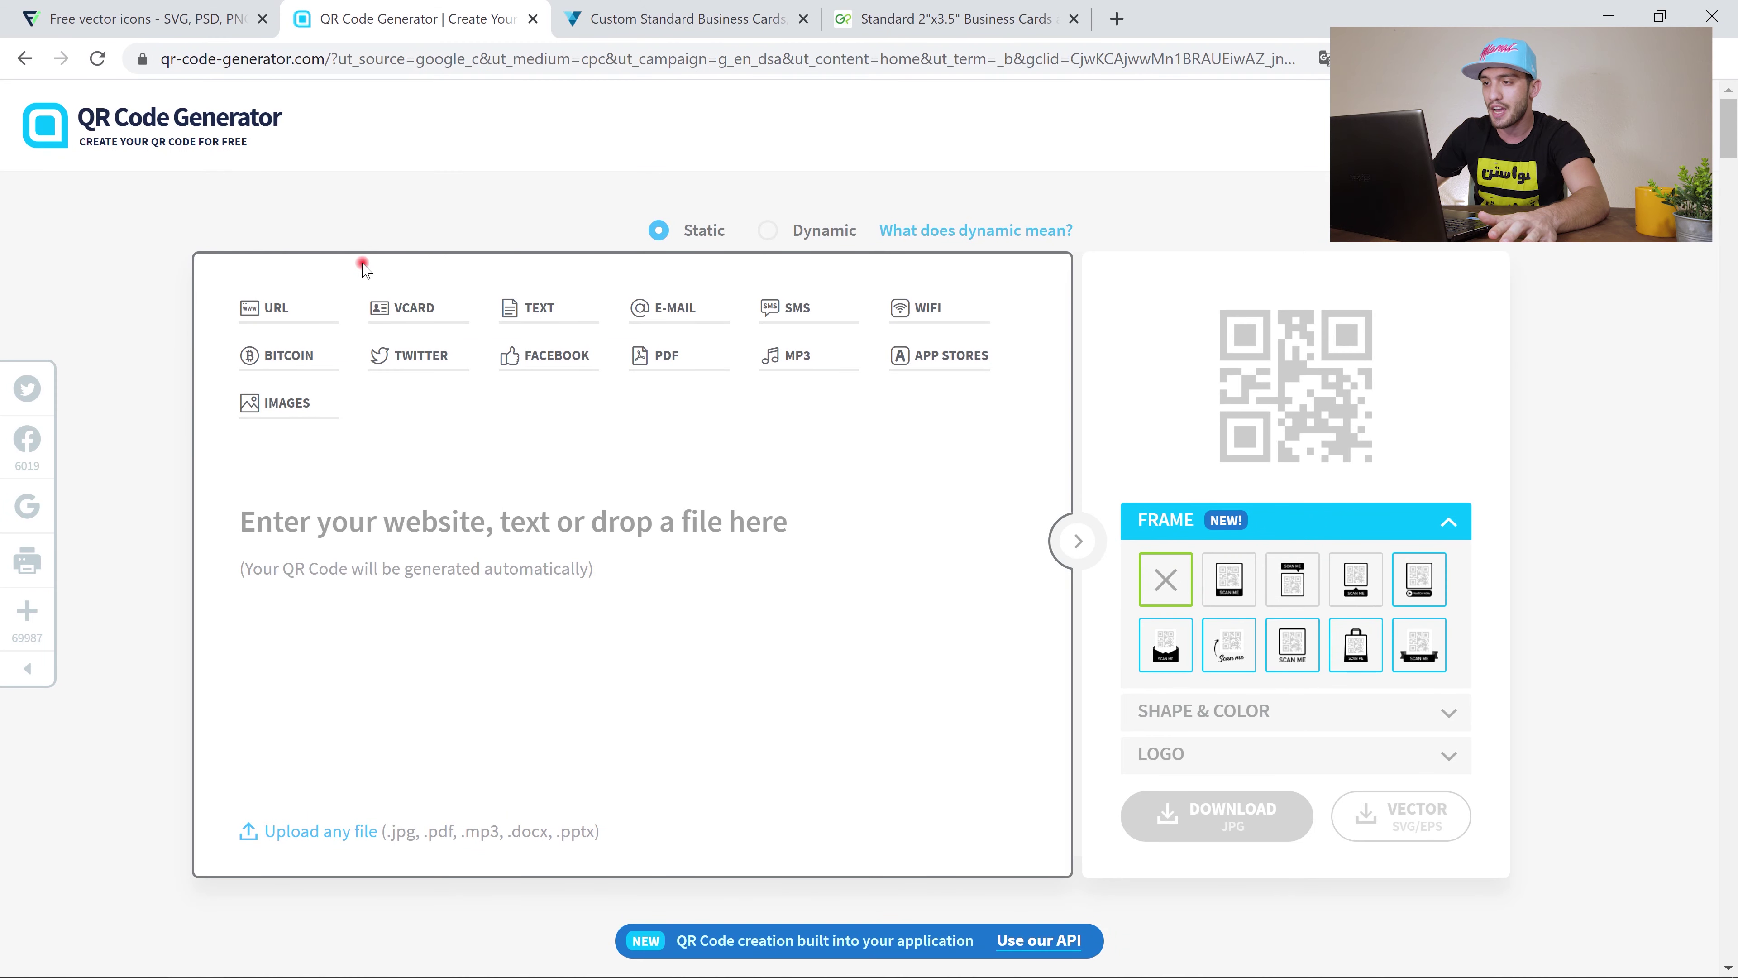
# Generate a vCard QR code with the Company field filled in.
pyautogui.click(402, 307)
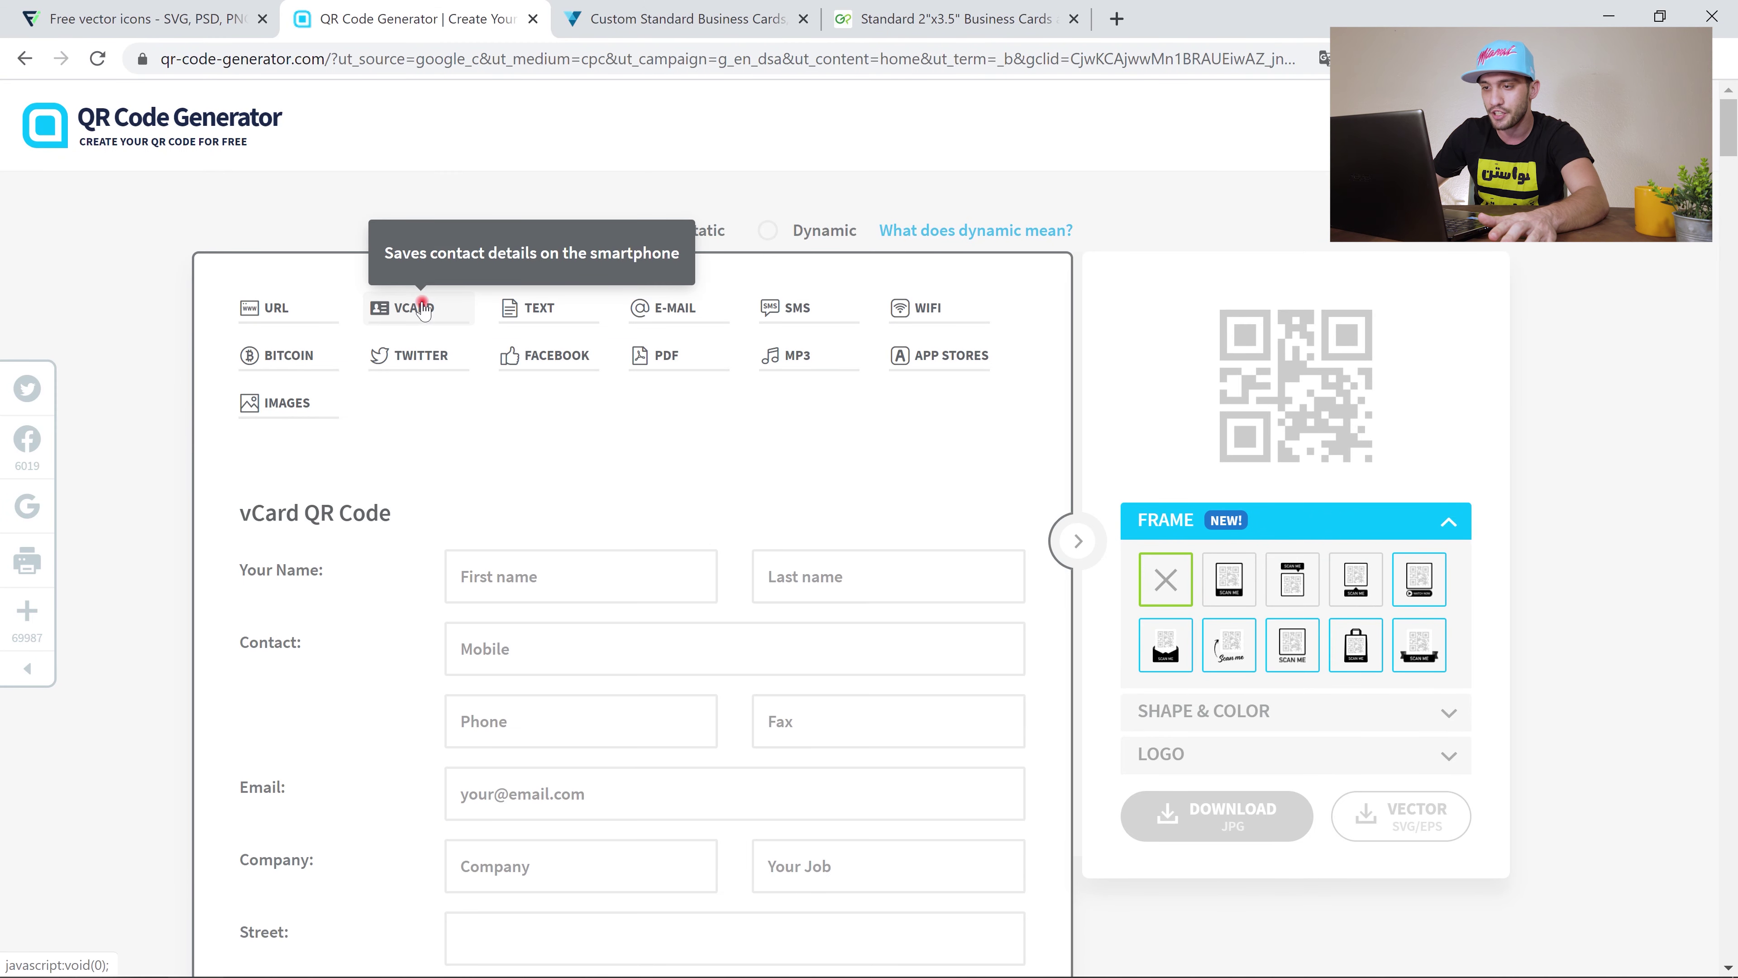
pyautogui.click(477, 571)
pyautogui.scroll(-4, 526, 597)
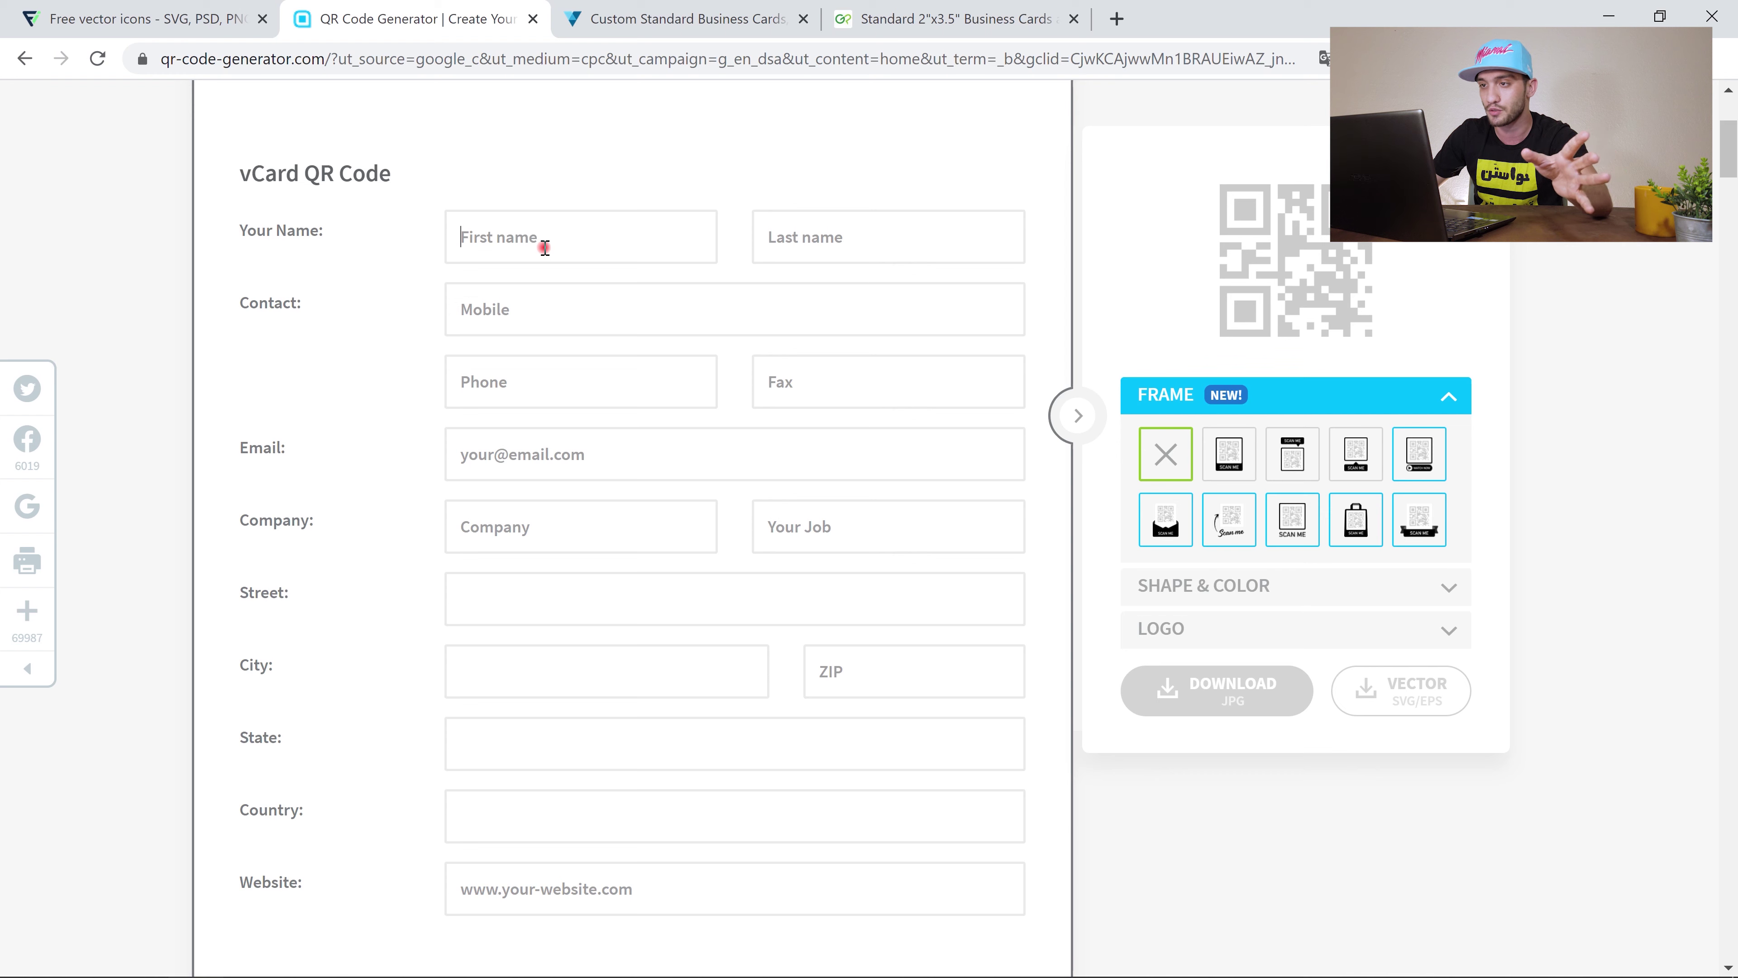
pyautogui.click(330, 780)
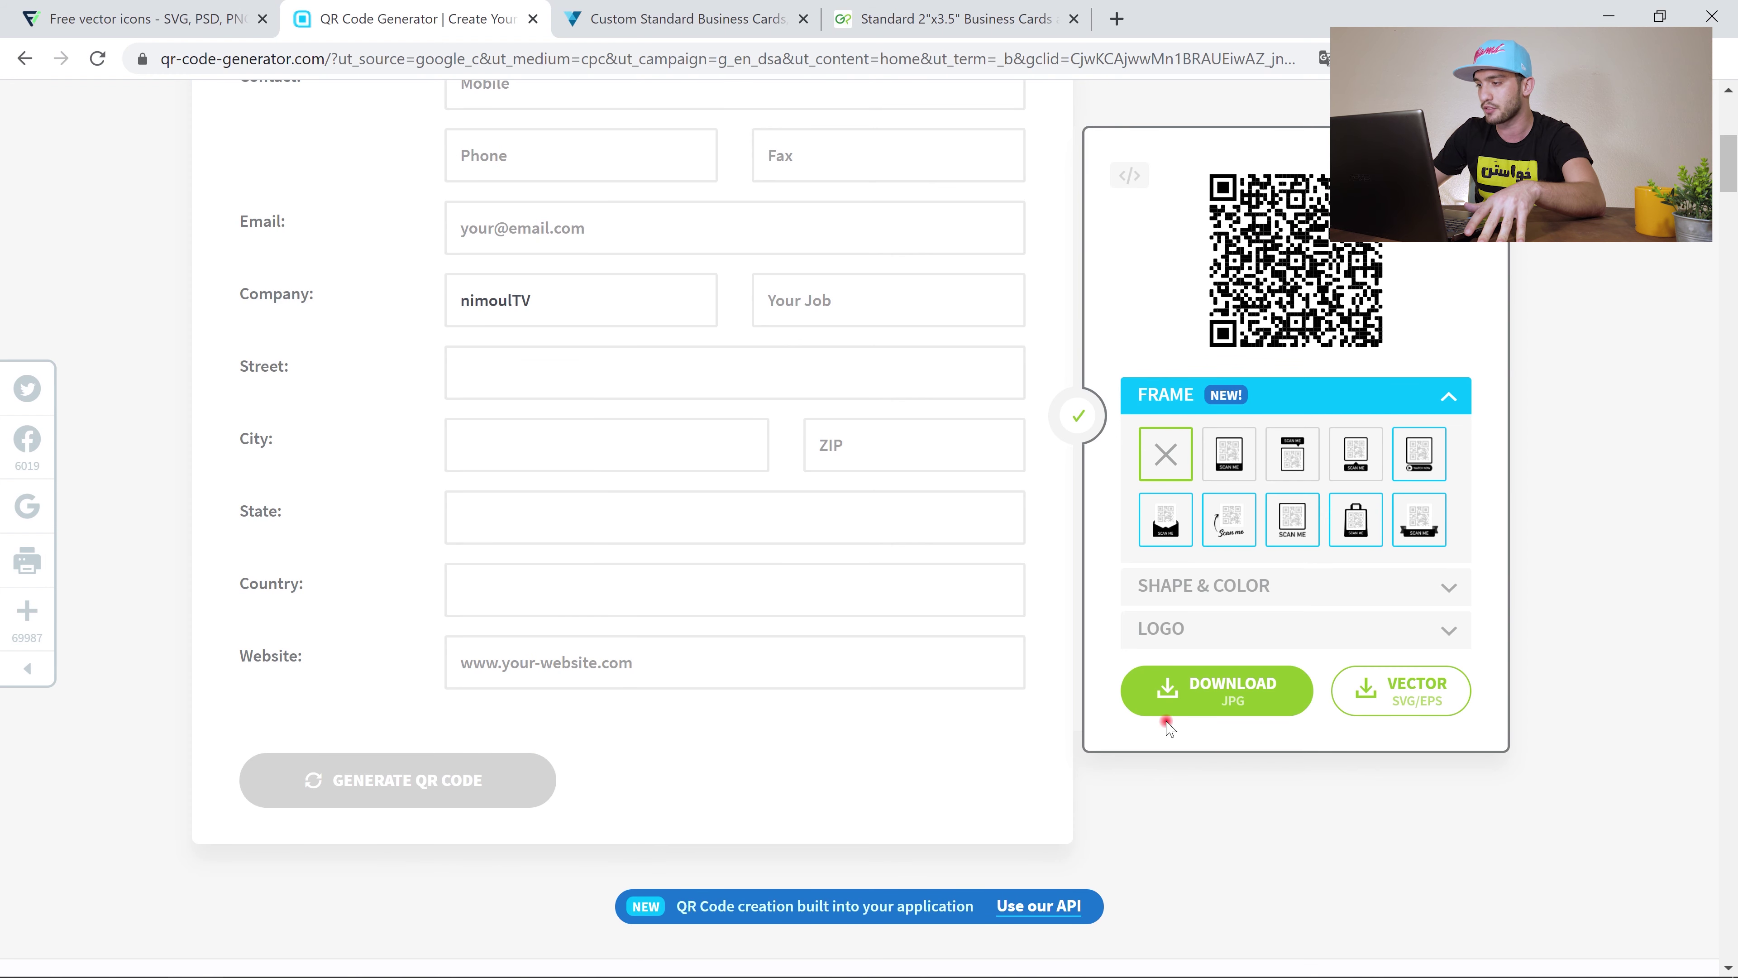
# Download the QR code as an image and hand it to File Explorer.
pyautogui.click(1223, 684)
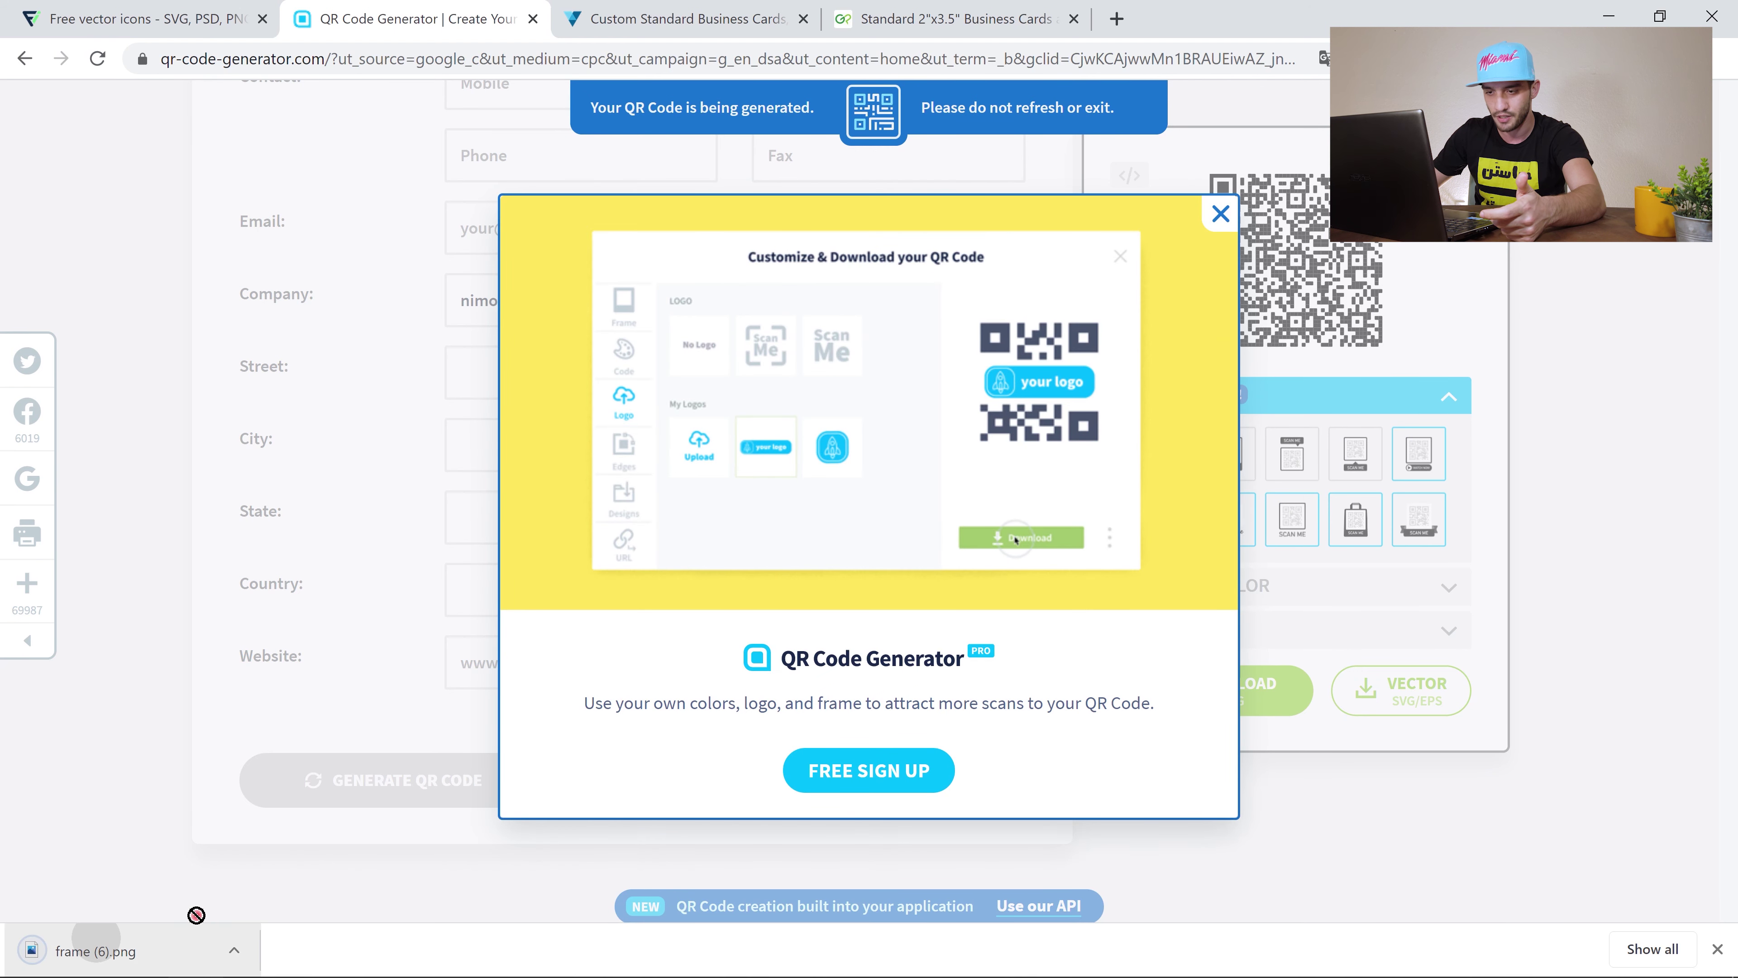
pyautogui.moveTo(82, 948); pyautogui.dragTo(660, 270)
pyautogui.click(1607, 13)
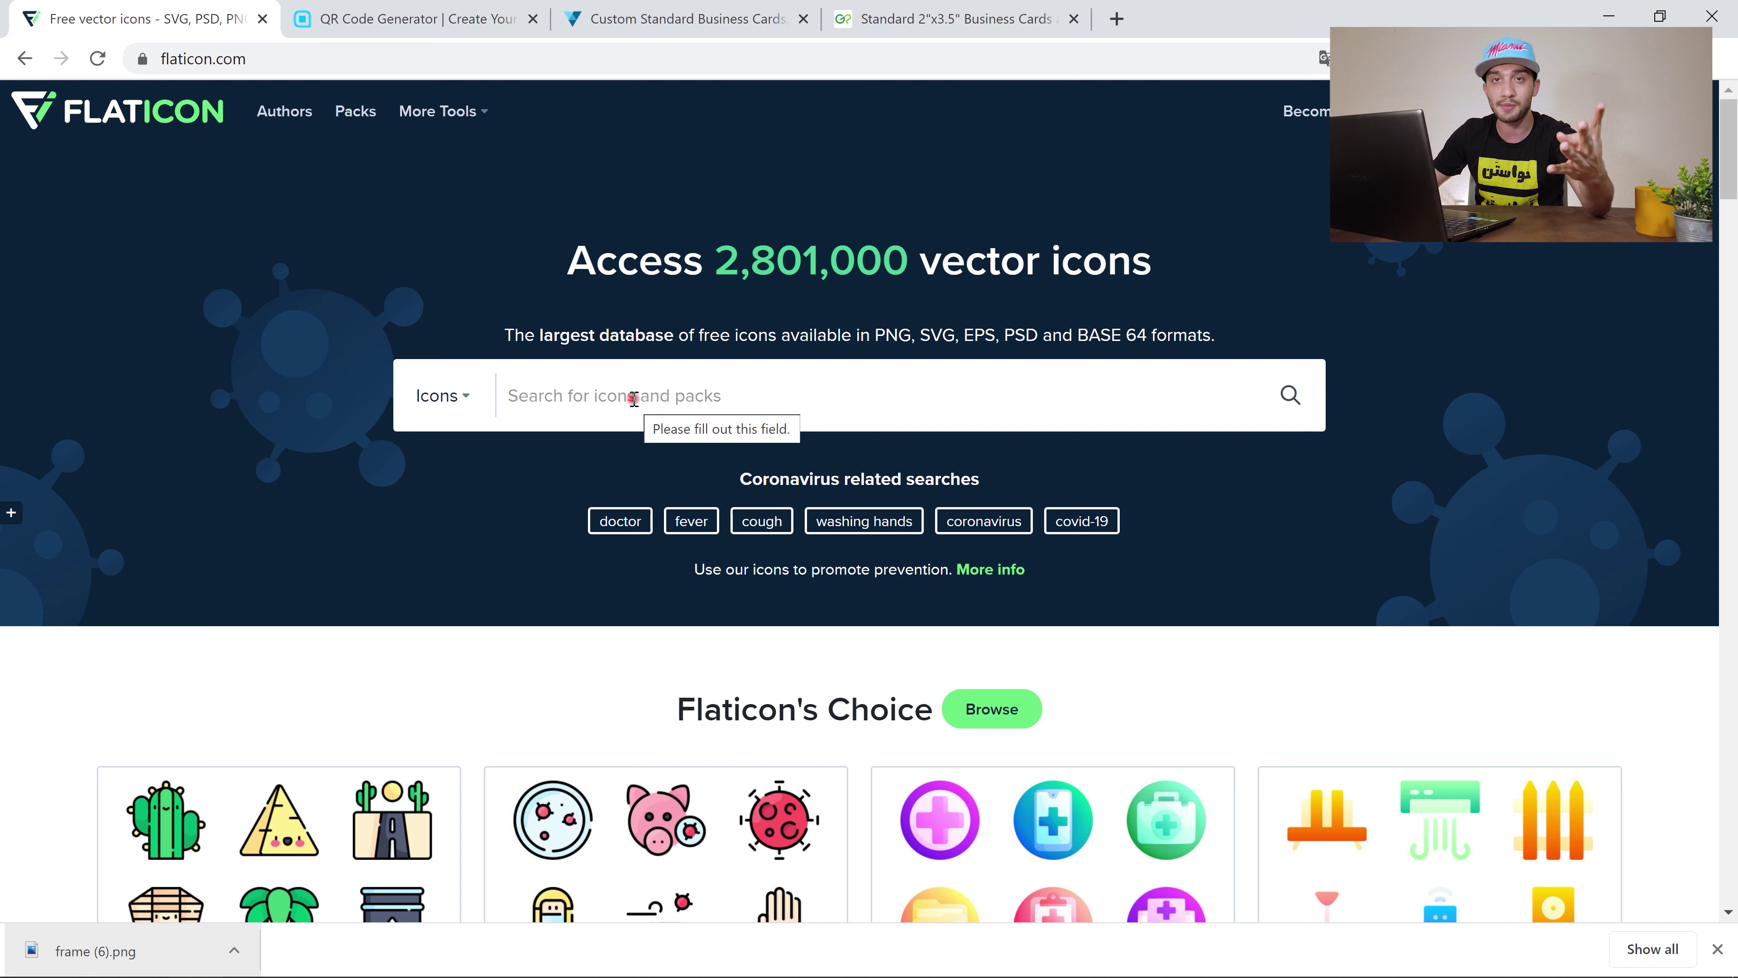
# Search Flaticon for 'email' icons filtered to the Free licence.
pyautogui.write('email')
pyautogui.press('Return')
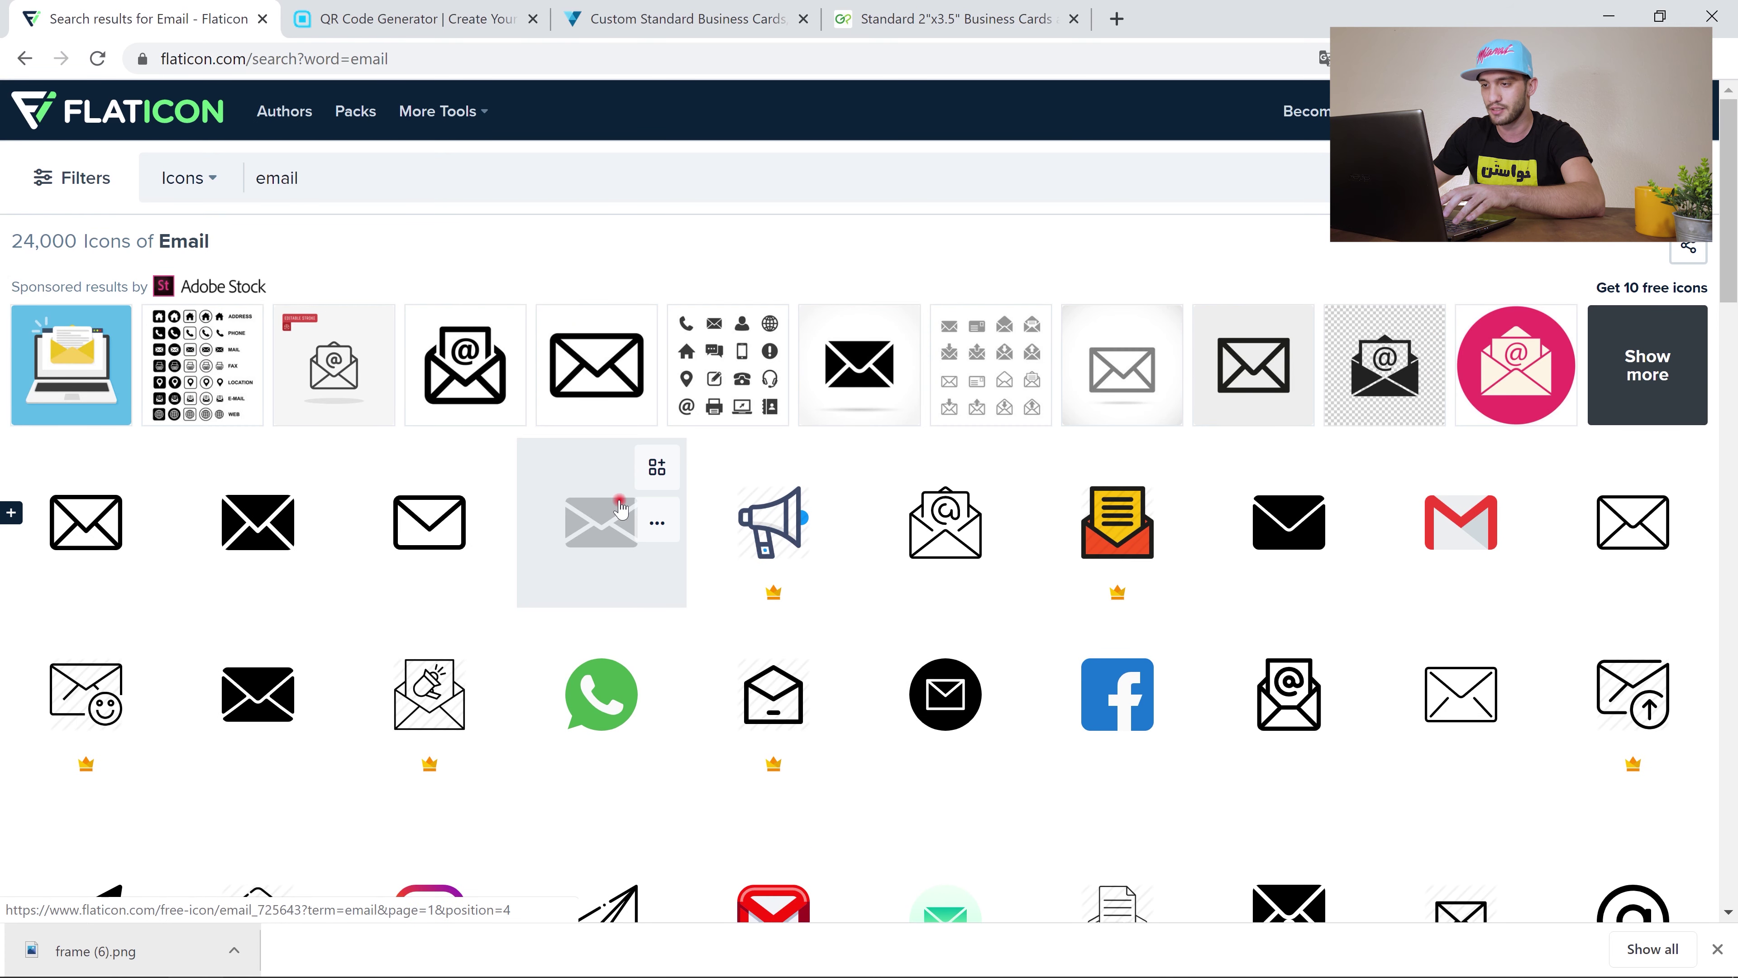
pyautogui.click(79, 182)
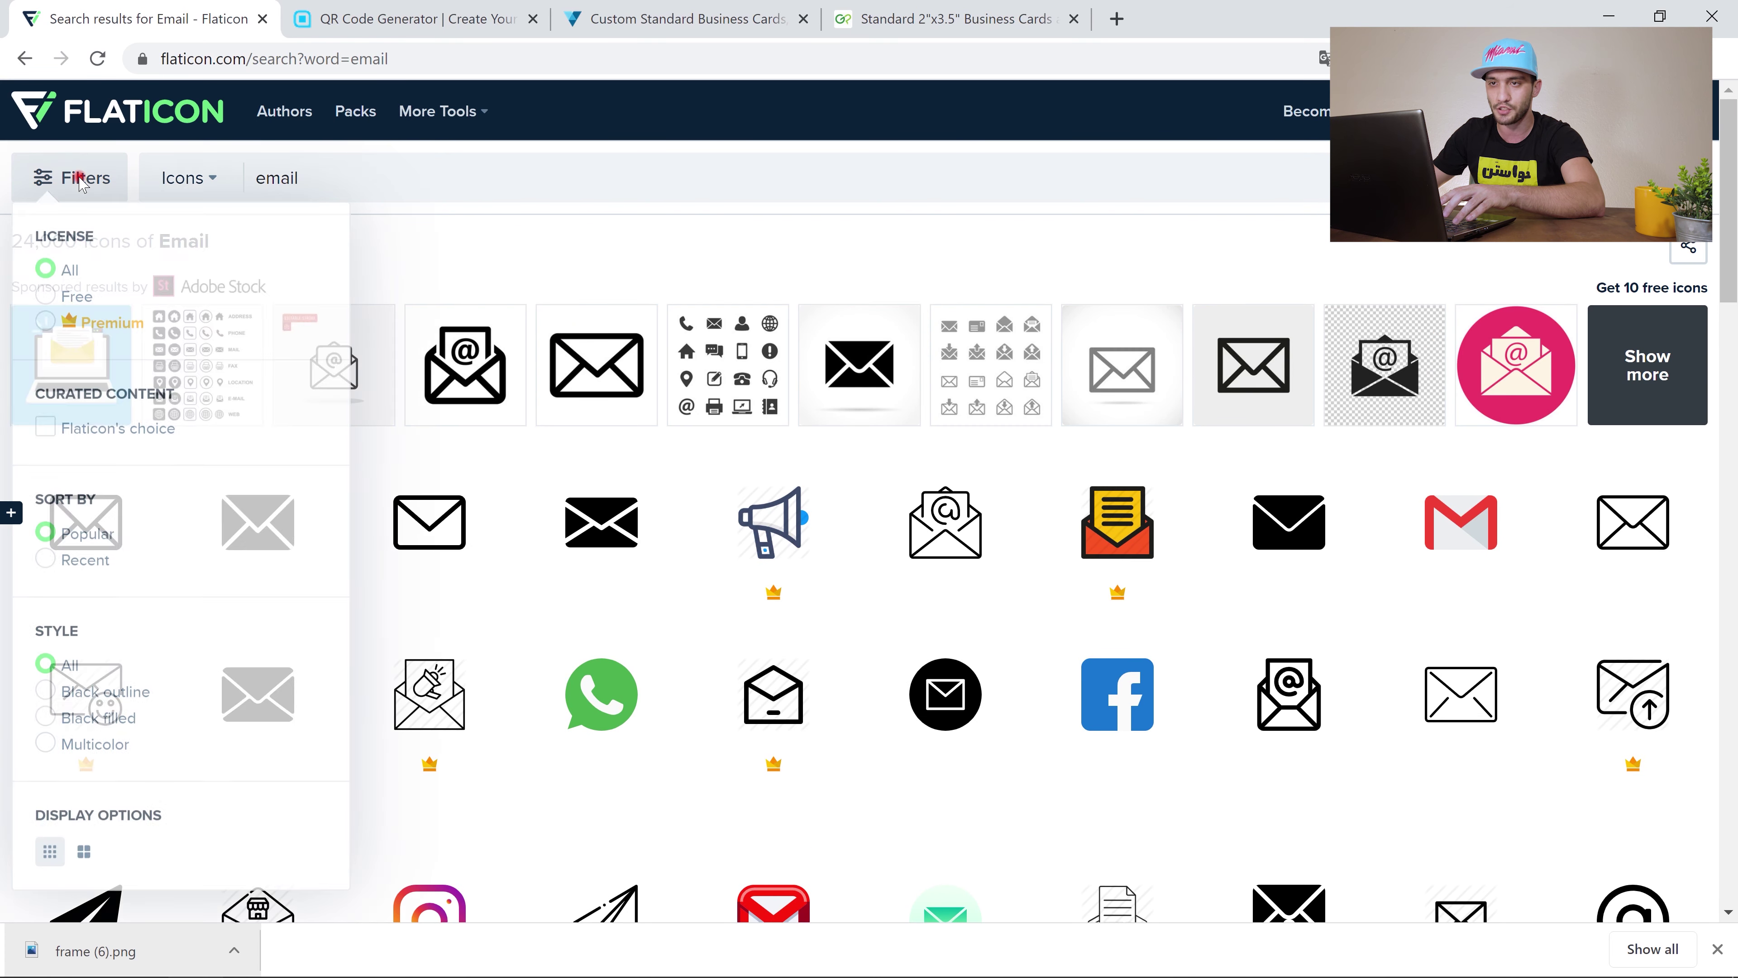
pyautogui.click(42, 311)
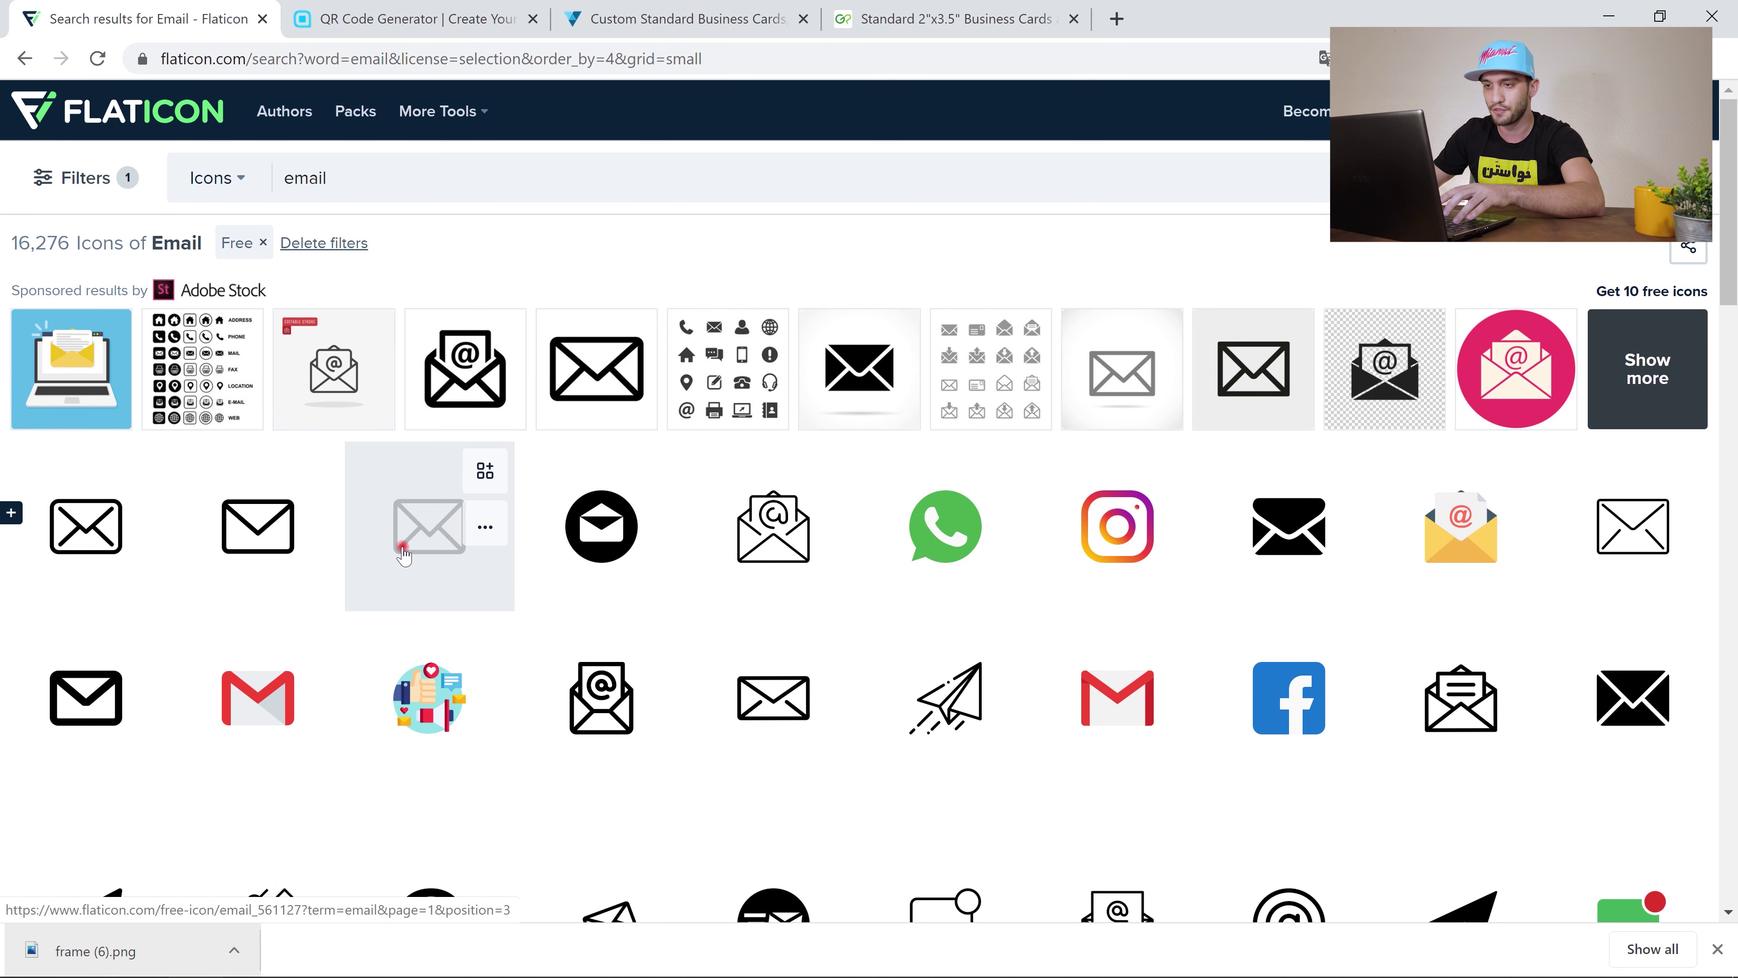
# Inspect the plain envelope icon's details, then move to the Vistaprint tab.
pyautogui.click(403, 541)
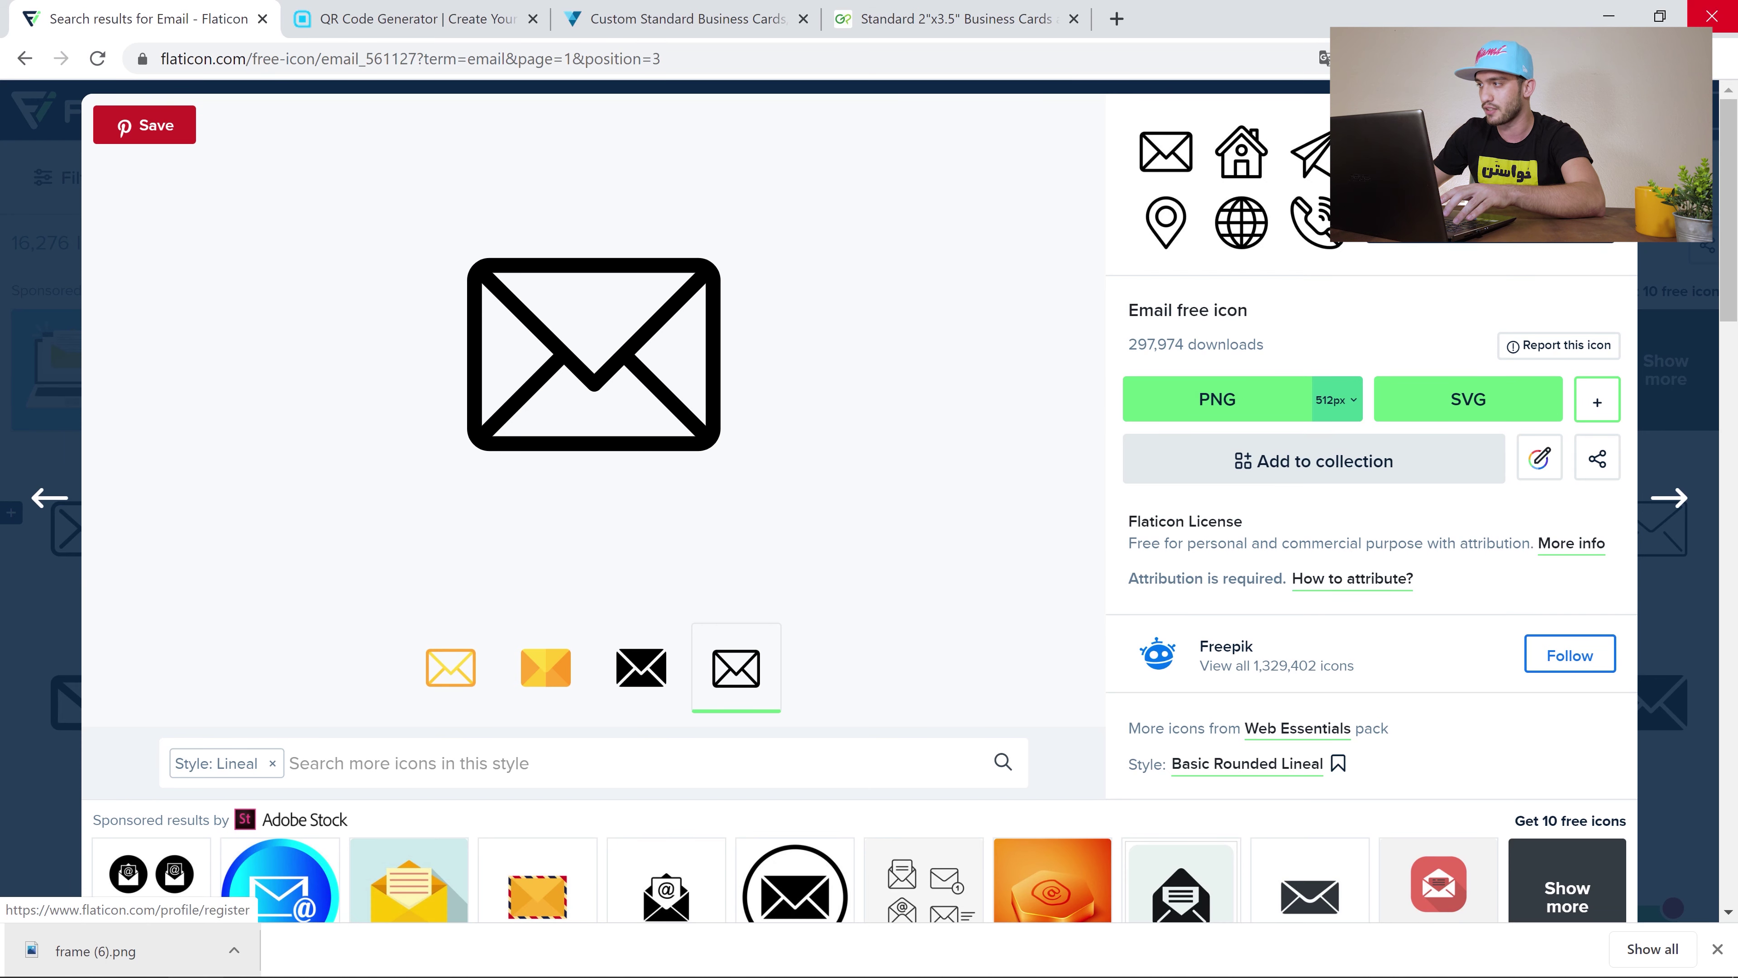
pyautogui.press('Escape')
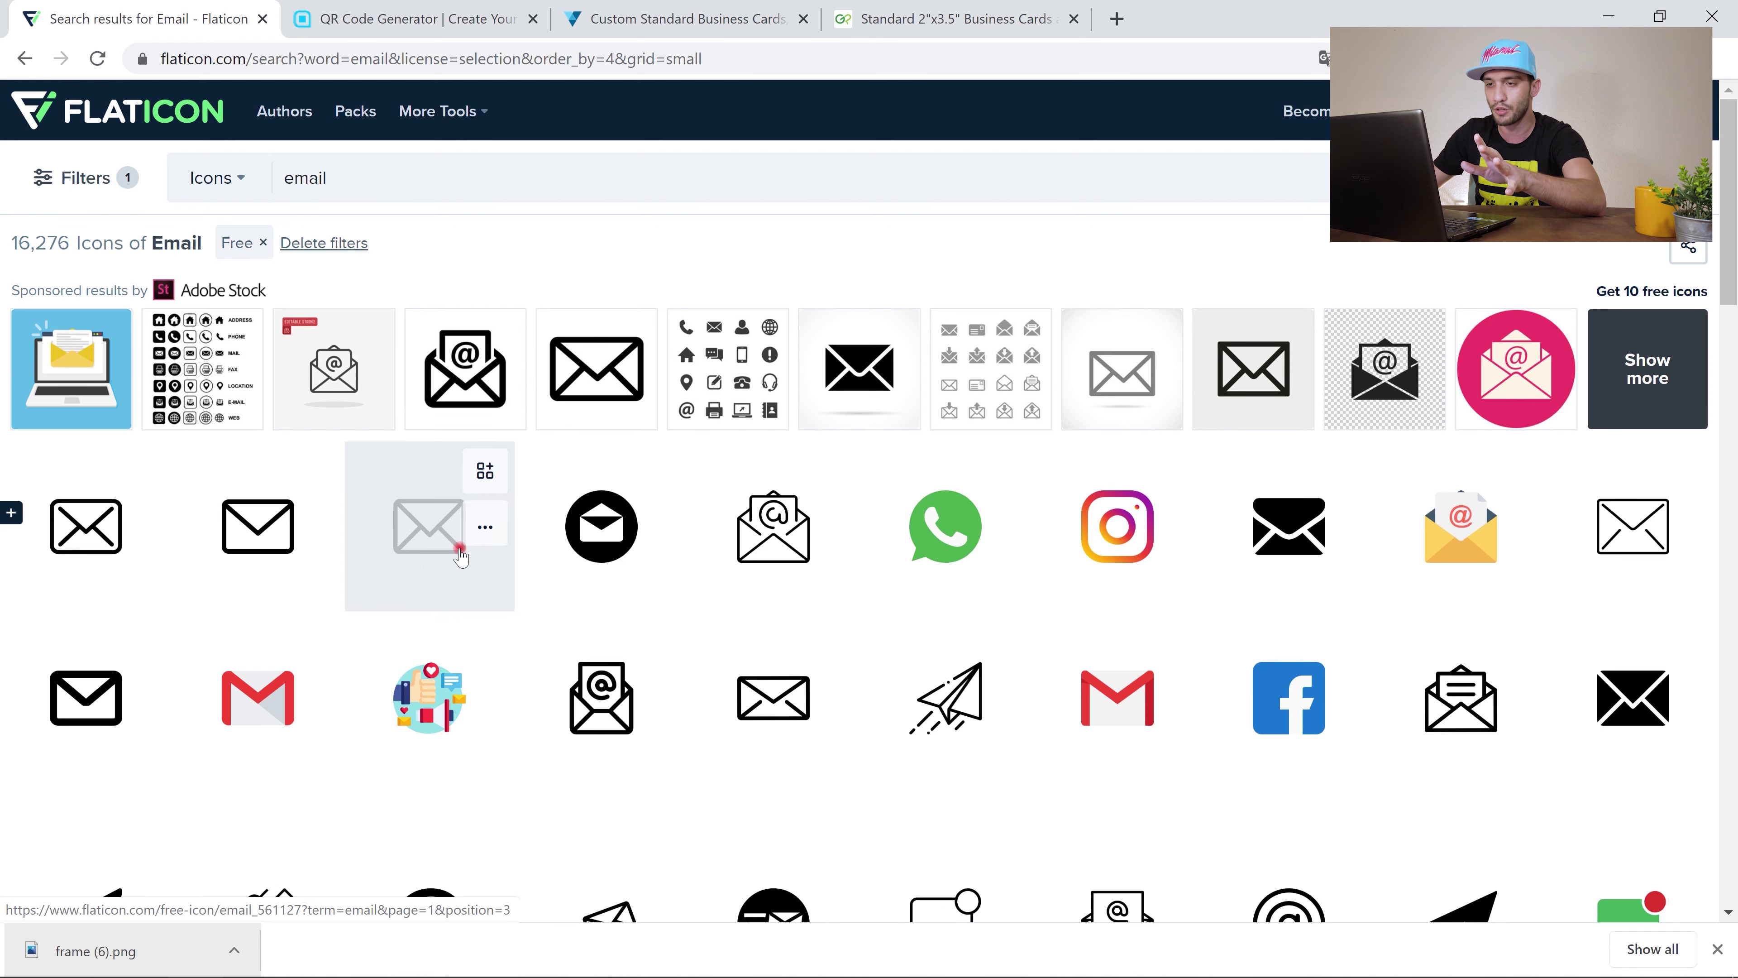
pyautogui.click(590, 8)
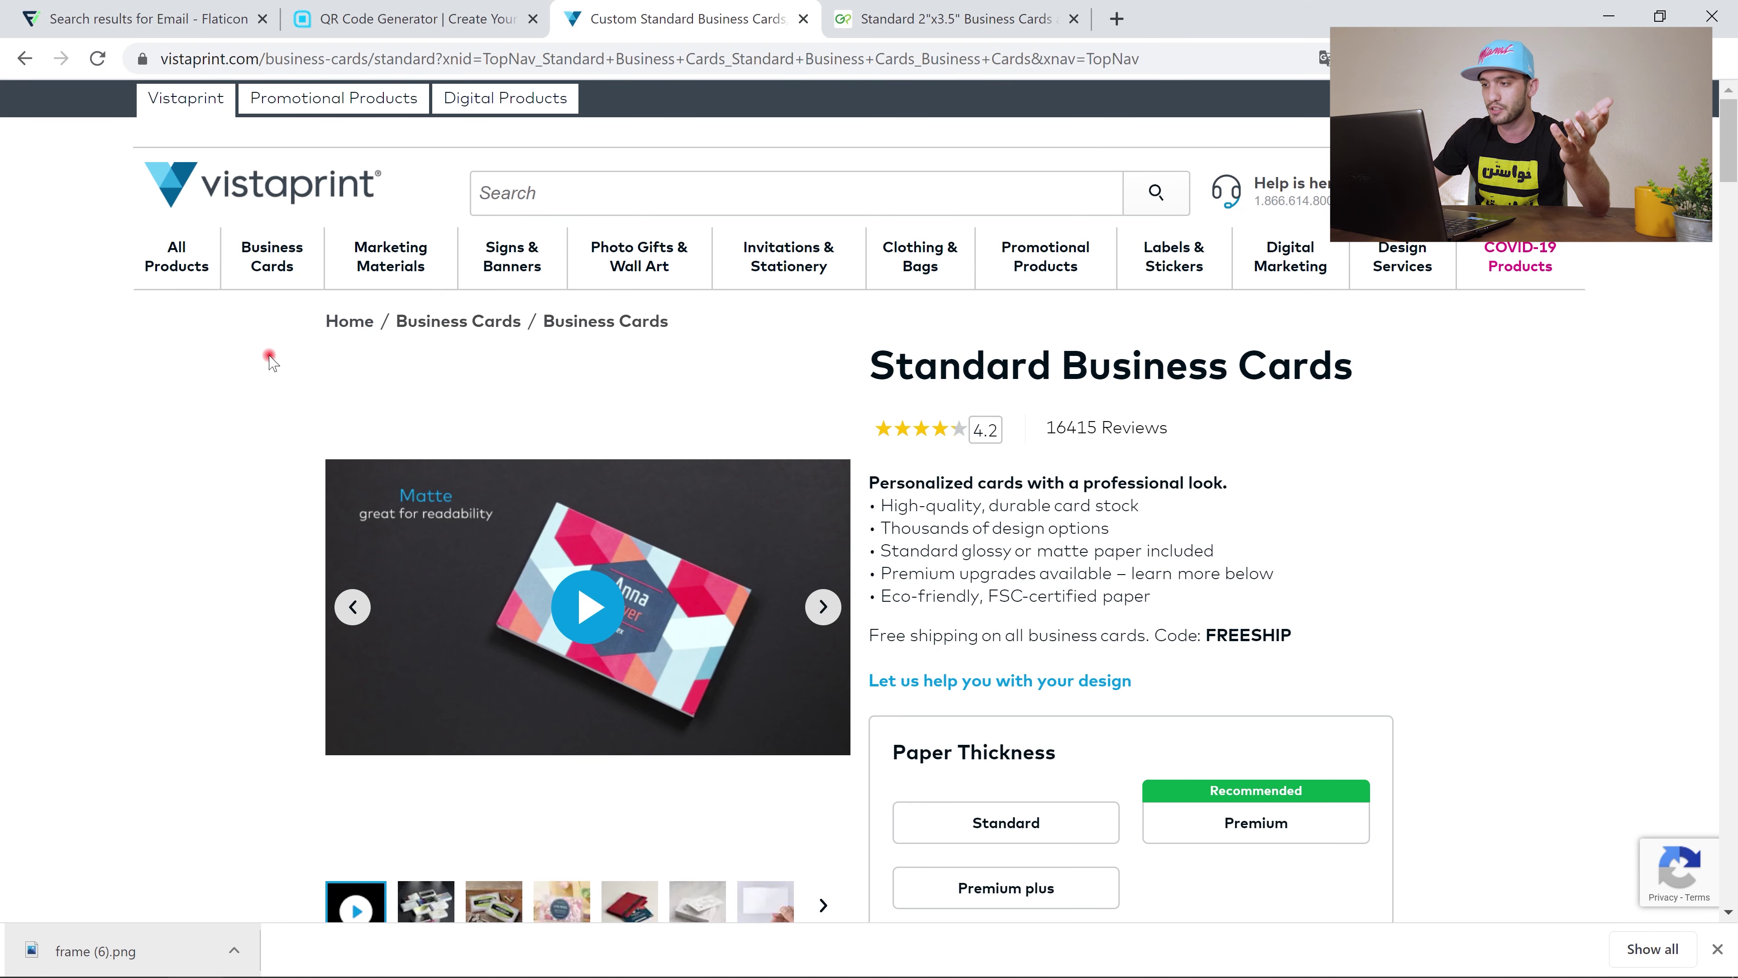
# Open the Product Specifications and highlight the 3.61" x 2.11" full bleed size.
pyautogui.scroll(-10, 270, 359)
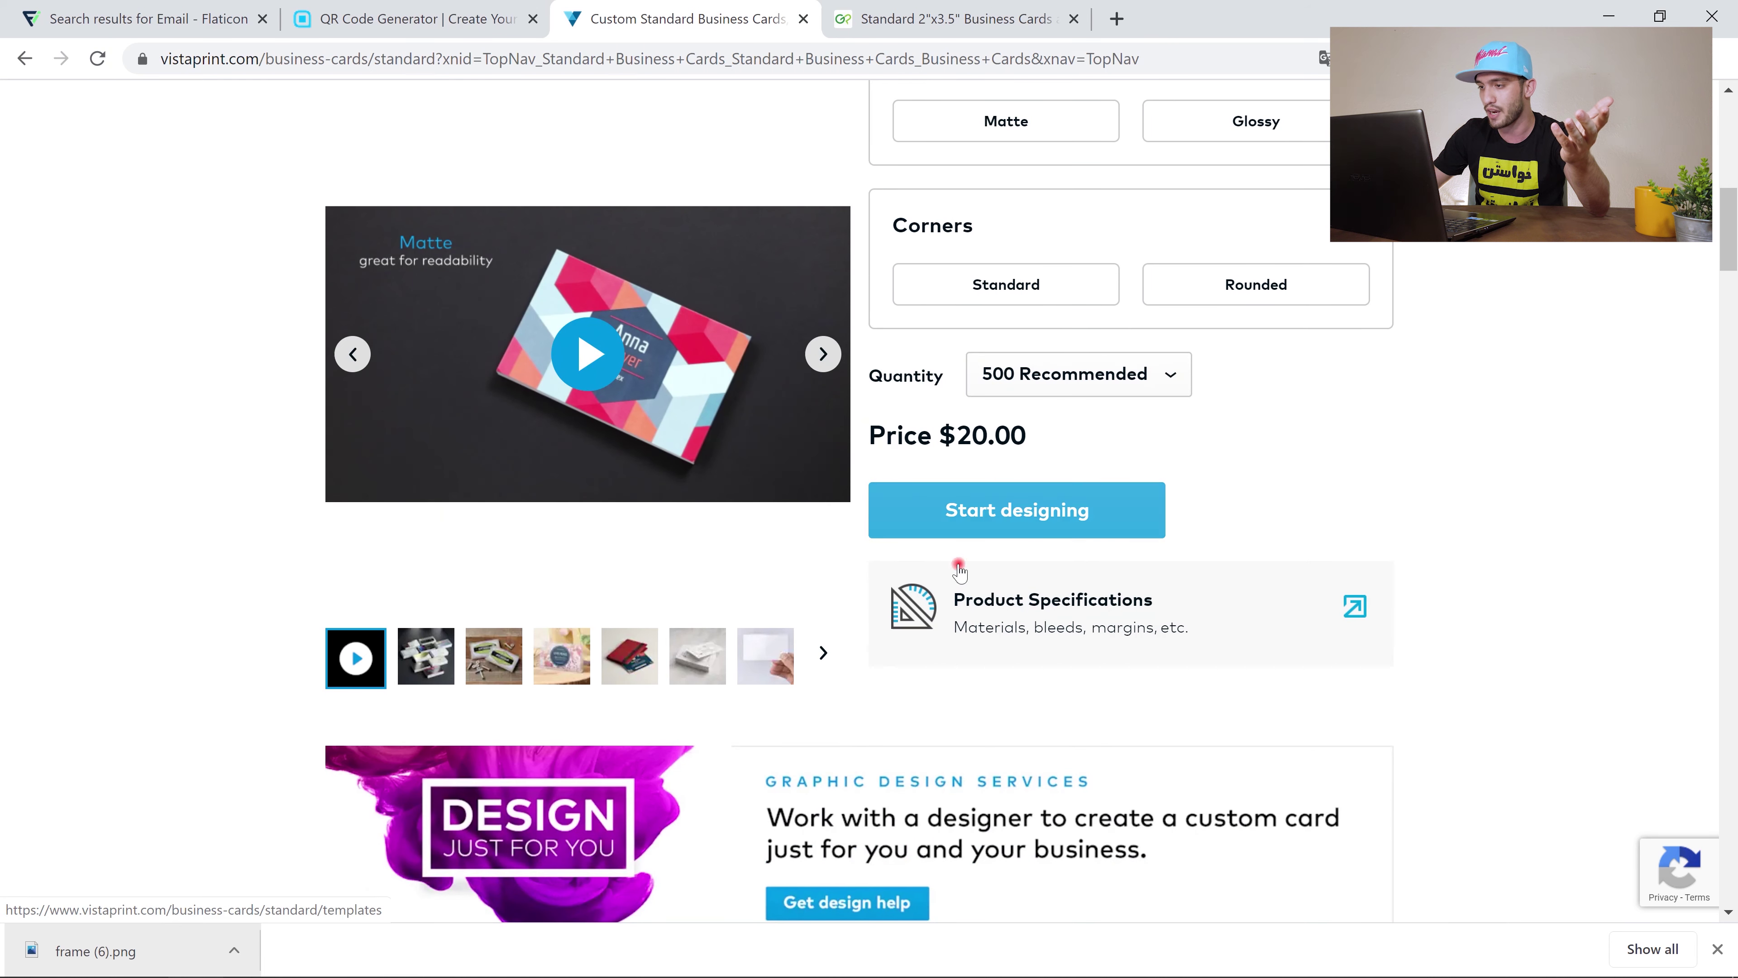
pyautogui.click(992, 611)
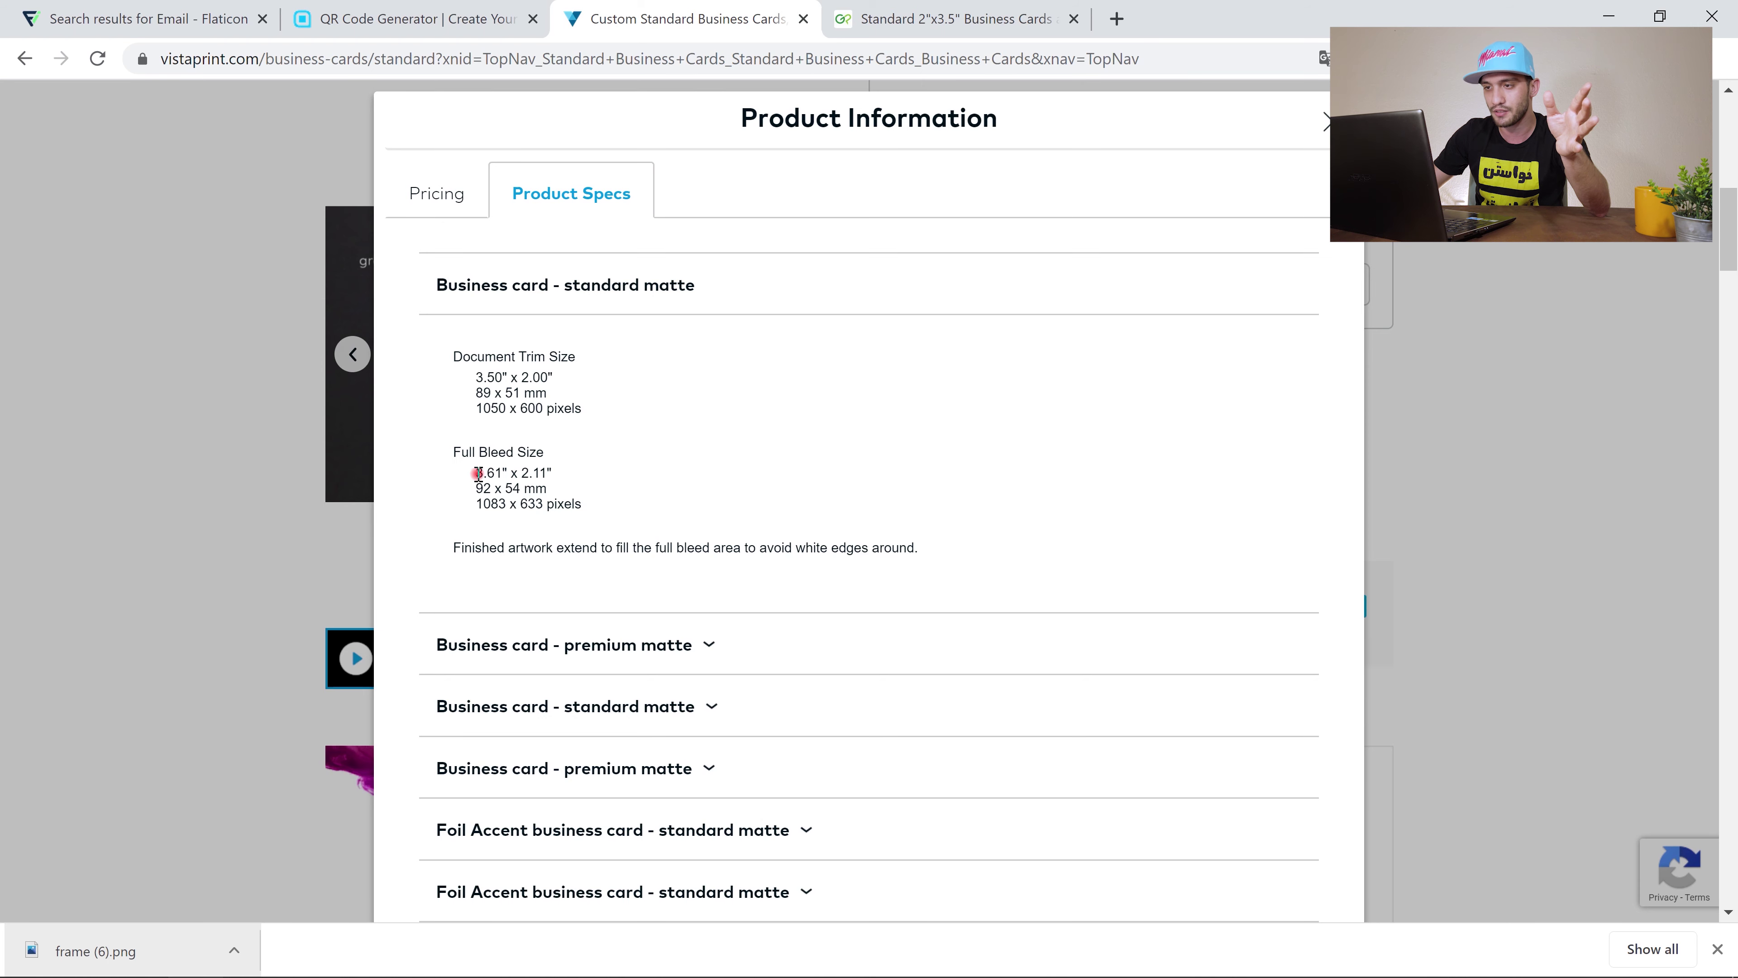
pyautogui.moveTo(476, 473); pyautogui.dragTo(544, 477)
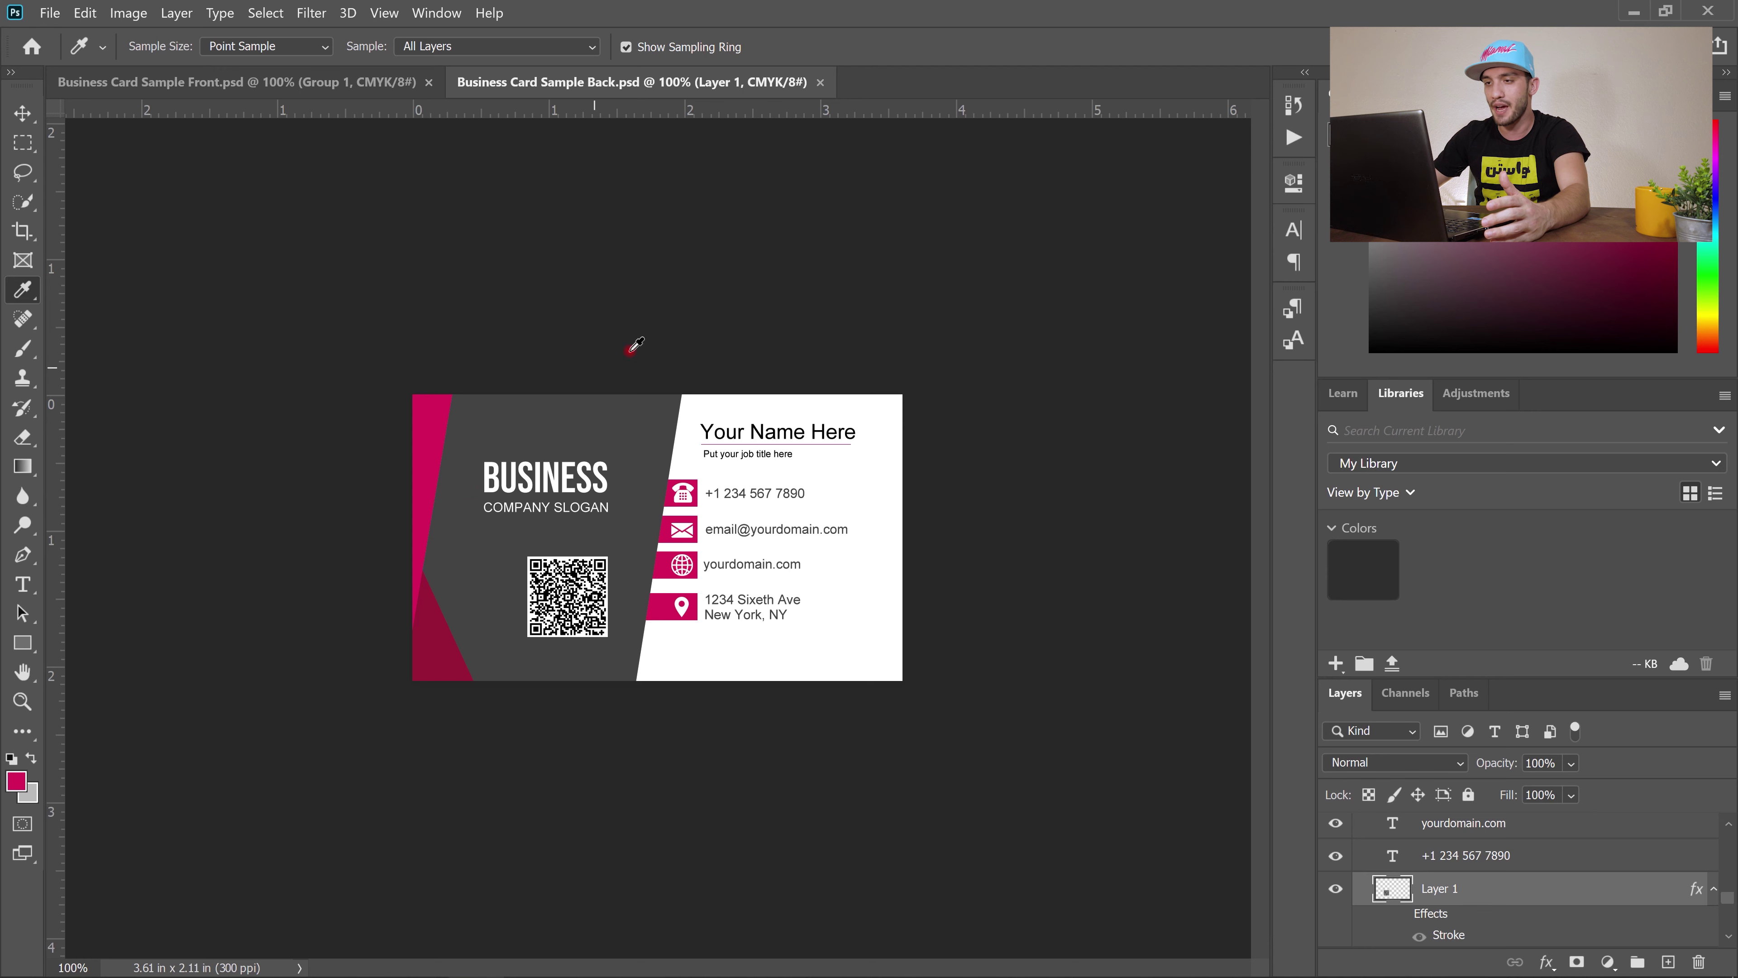
# Review the front and back card designs and start a File > New document.
pyautogui.click(380, 101)
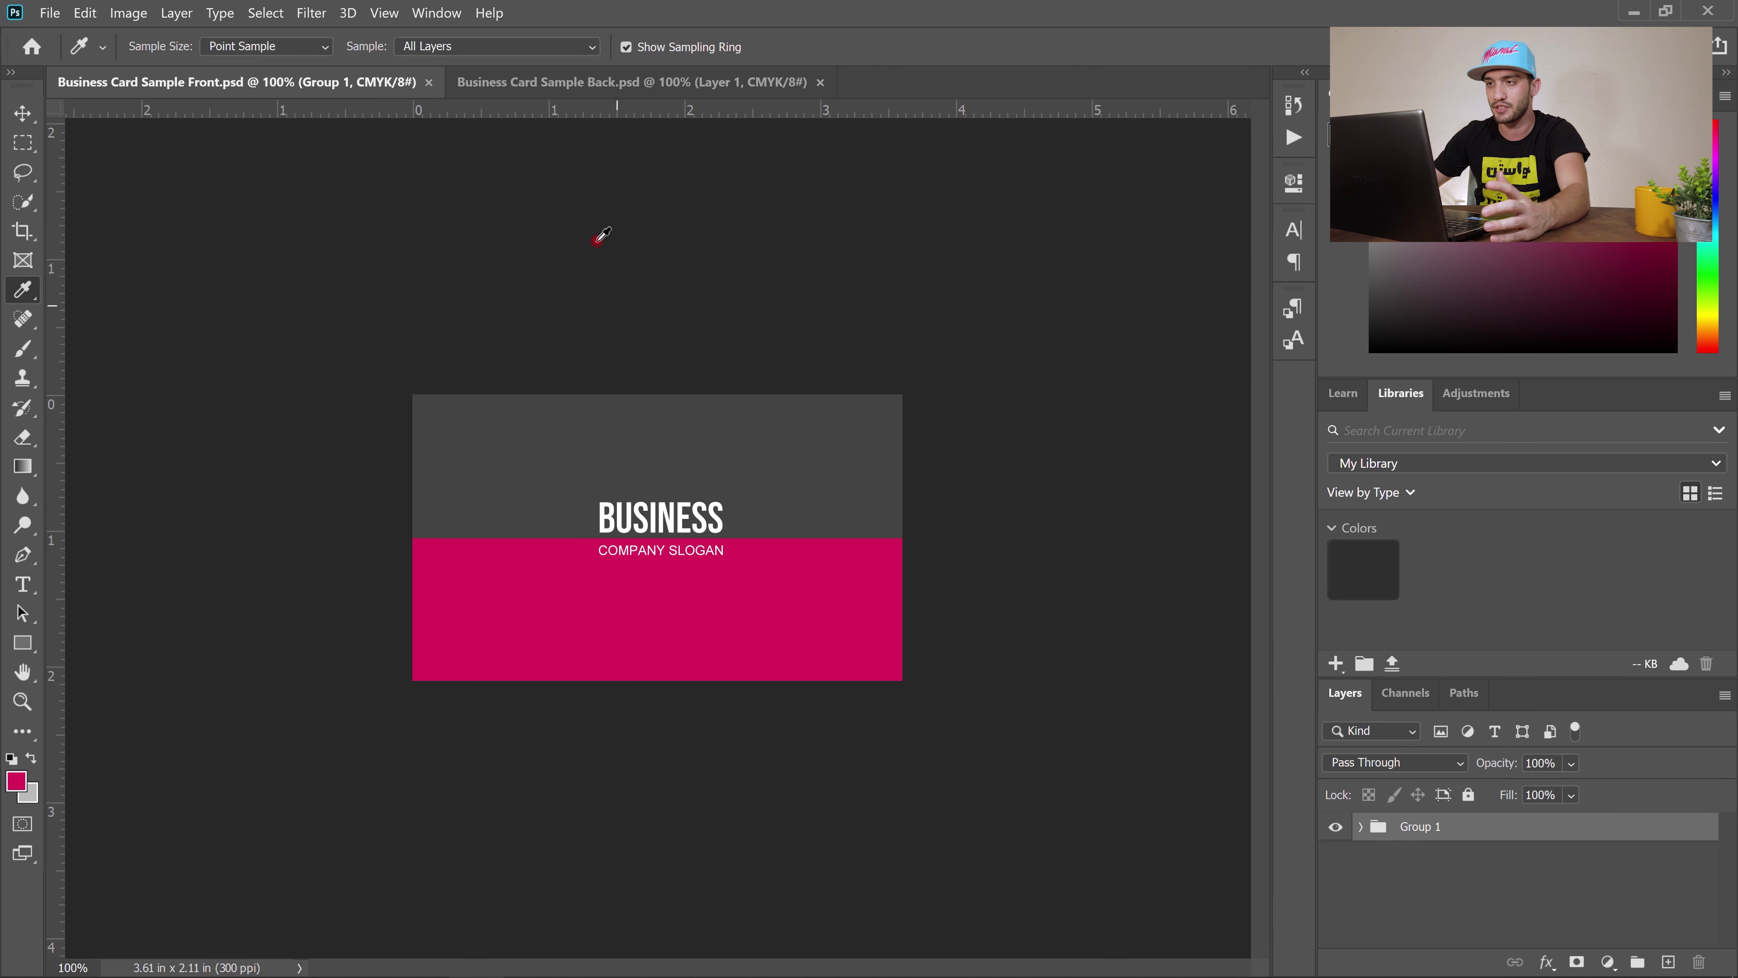
pyautogui.click(608, 82)
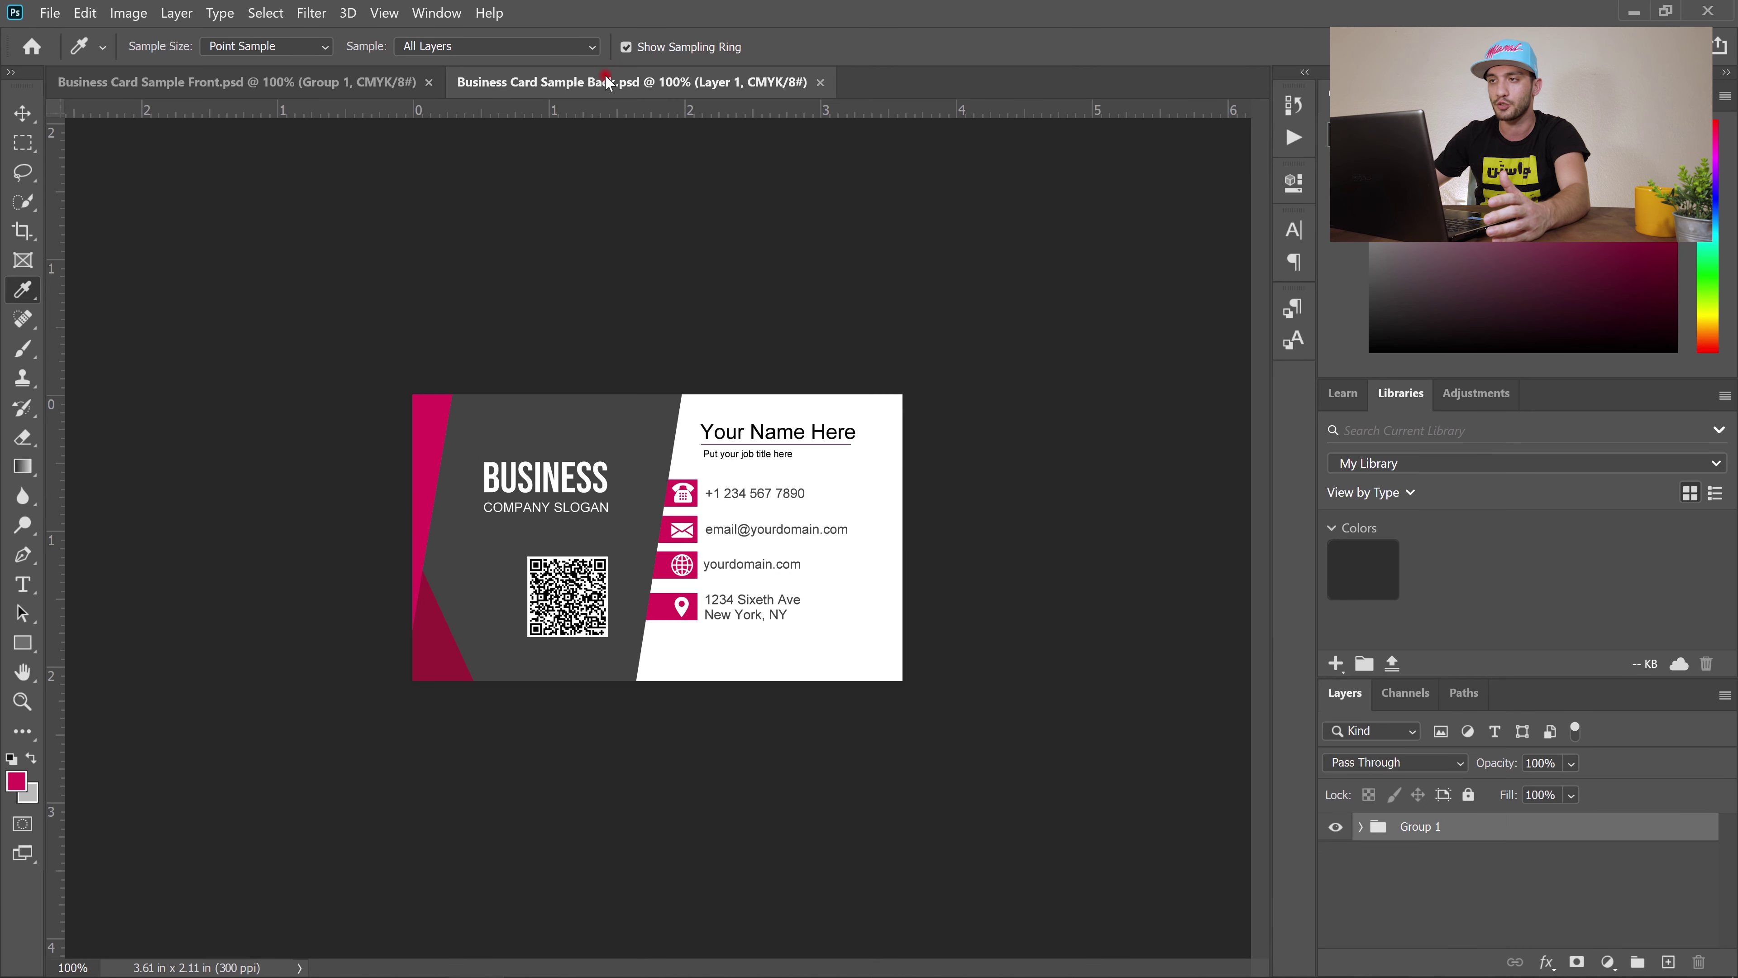
pyautogui.click(55, 15)
pyautogui.click(69, 34)
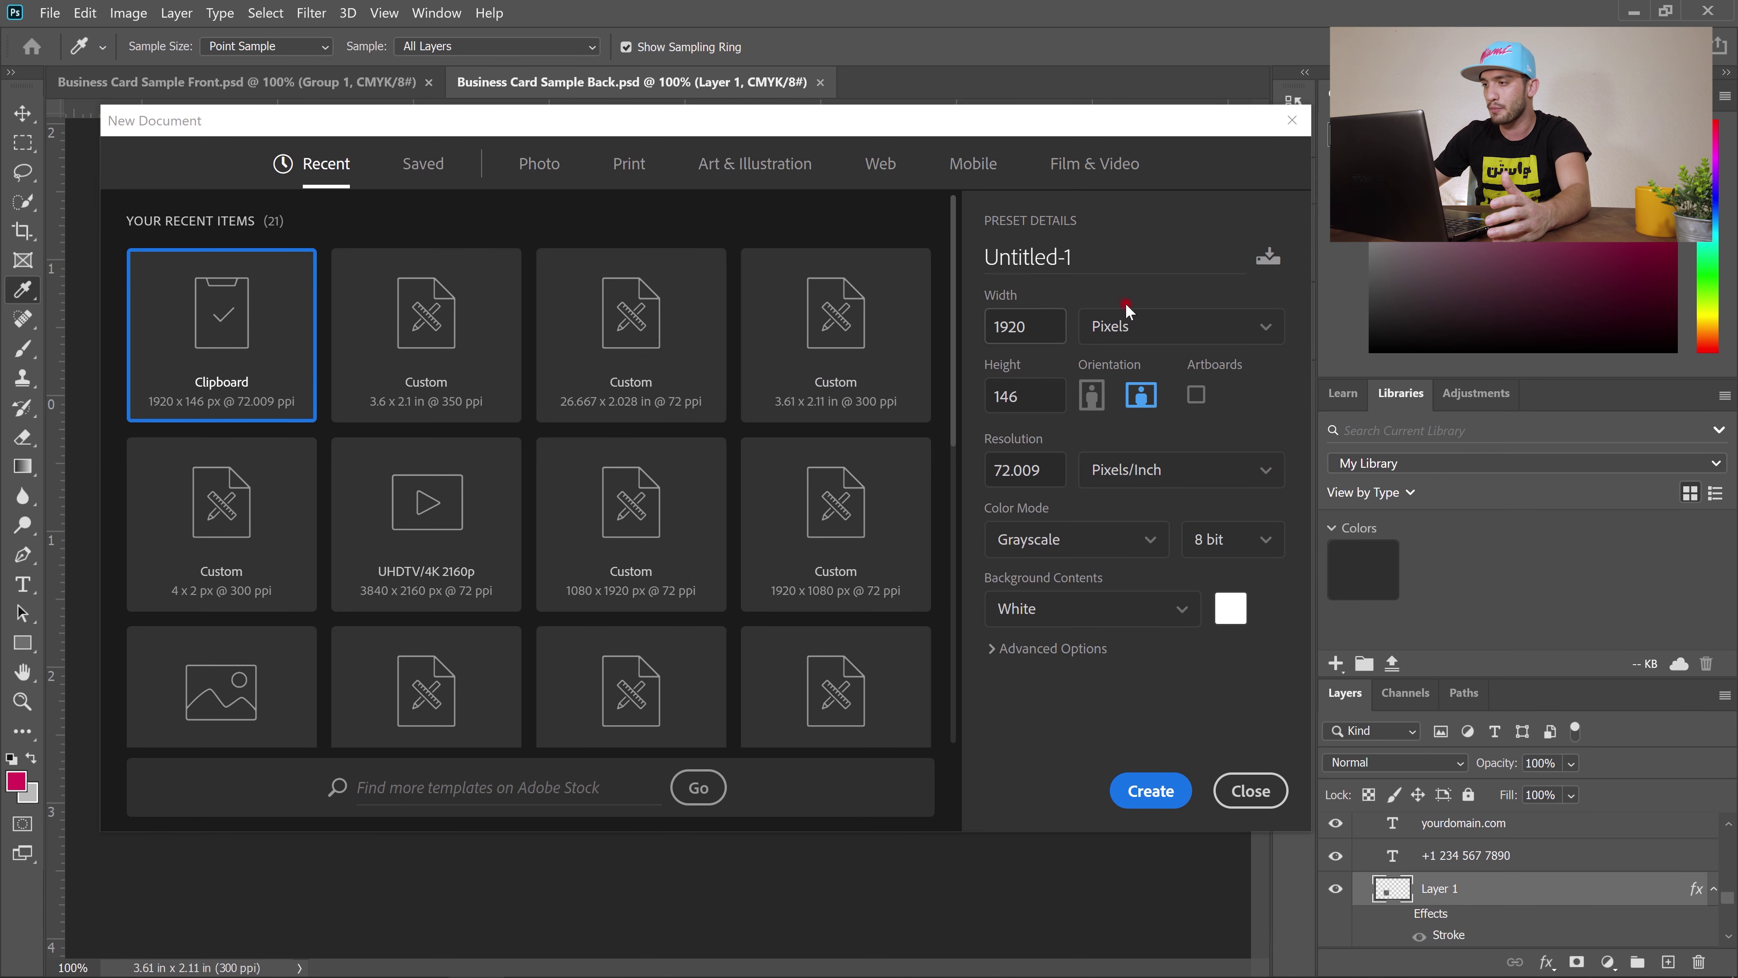
# Create a 3.6 x 2 inch, 350 ppi document in CMYK Color.
pyautogui.click(1147, 330)
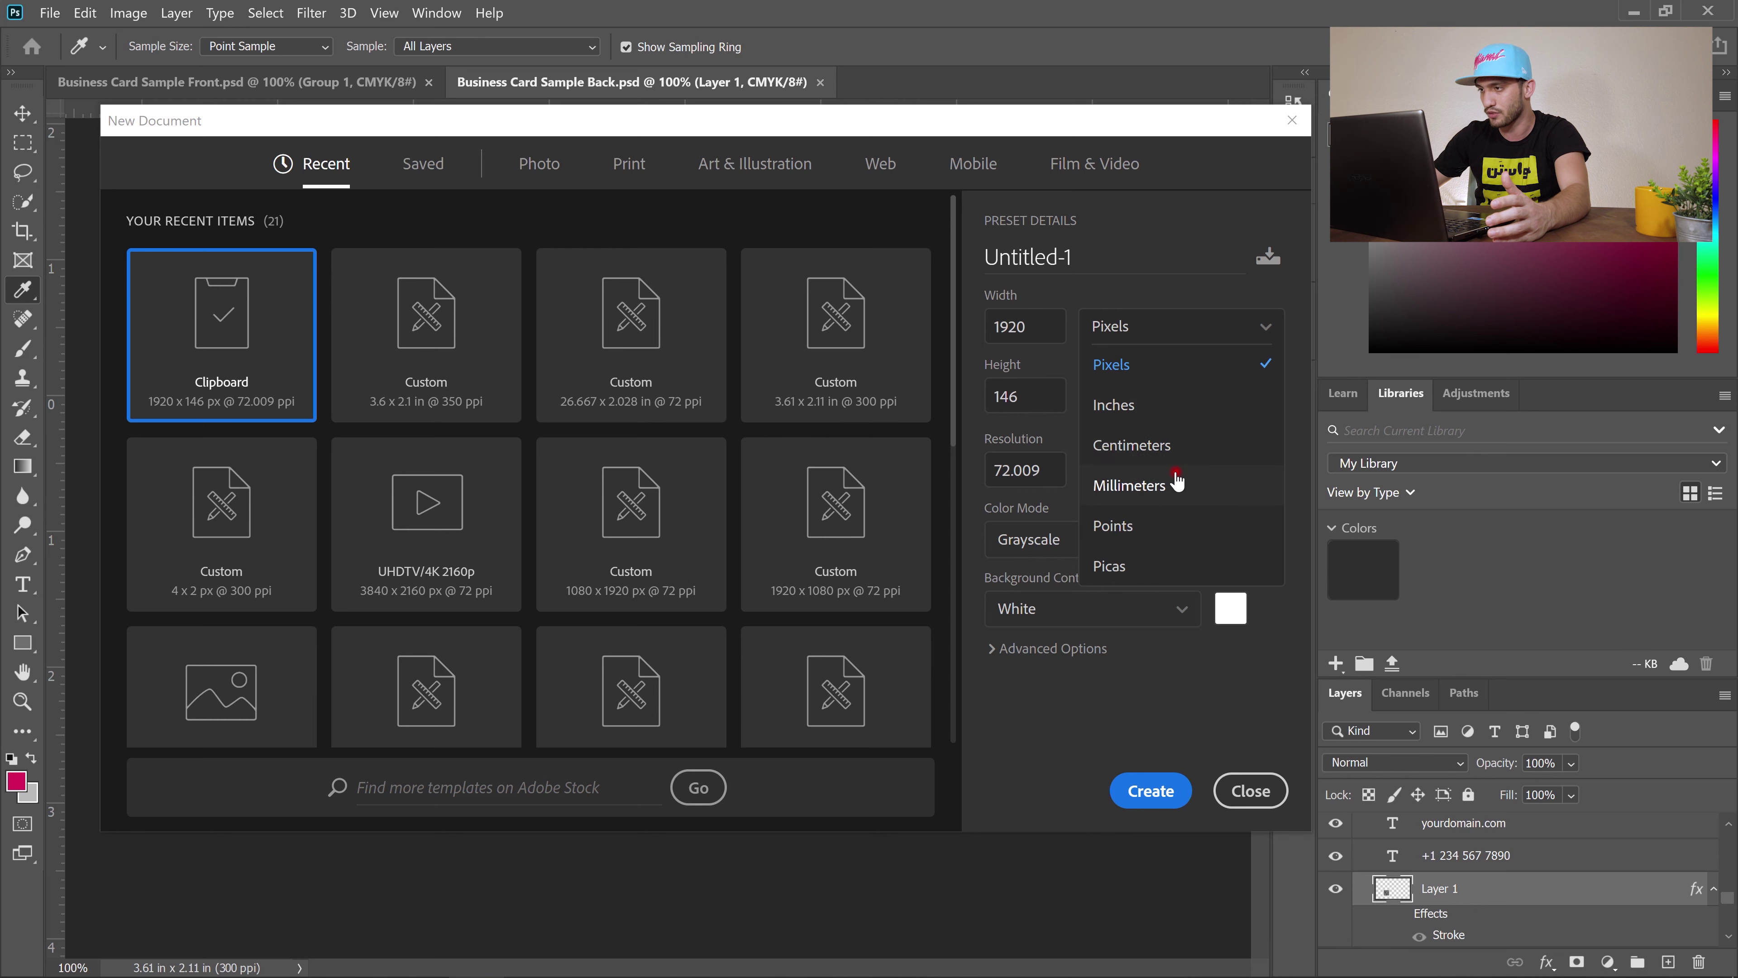
pyautogui.click(1181, 407)
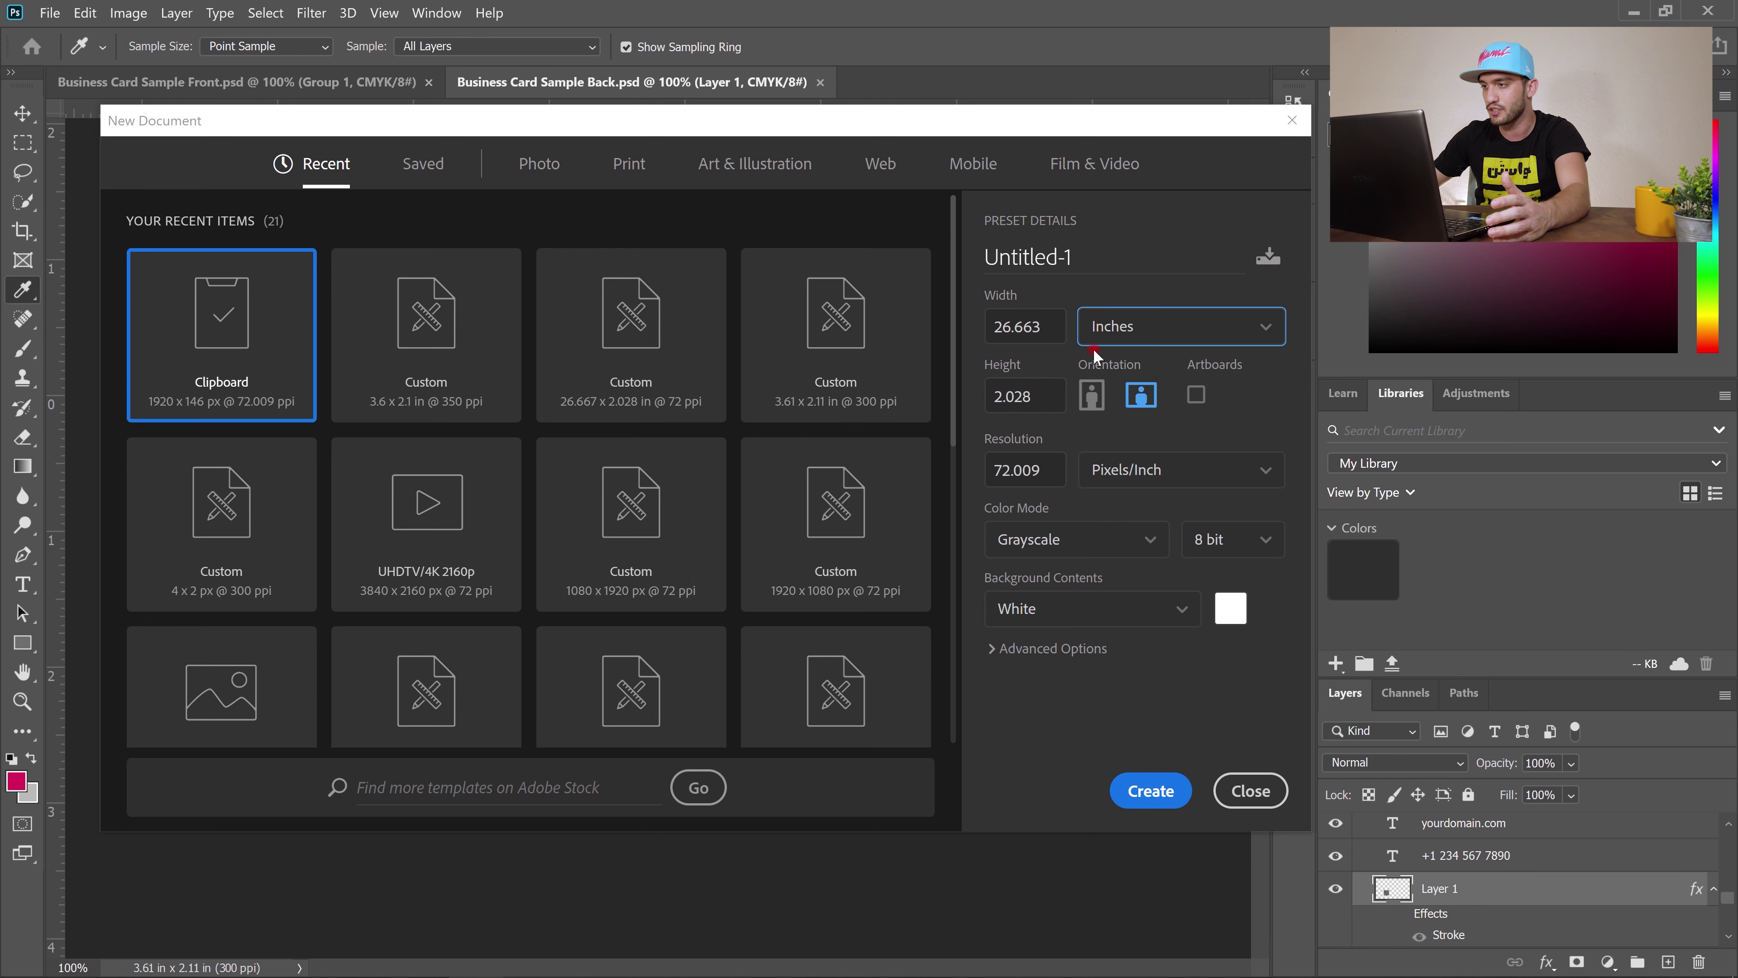
pyautogui.click(1063, 330)
pyautogui.write('3.6')
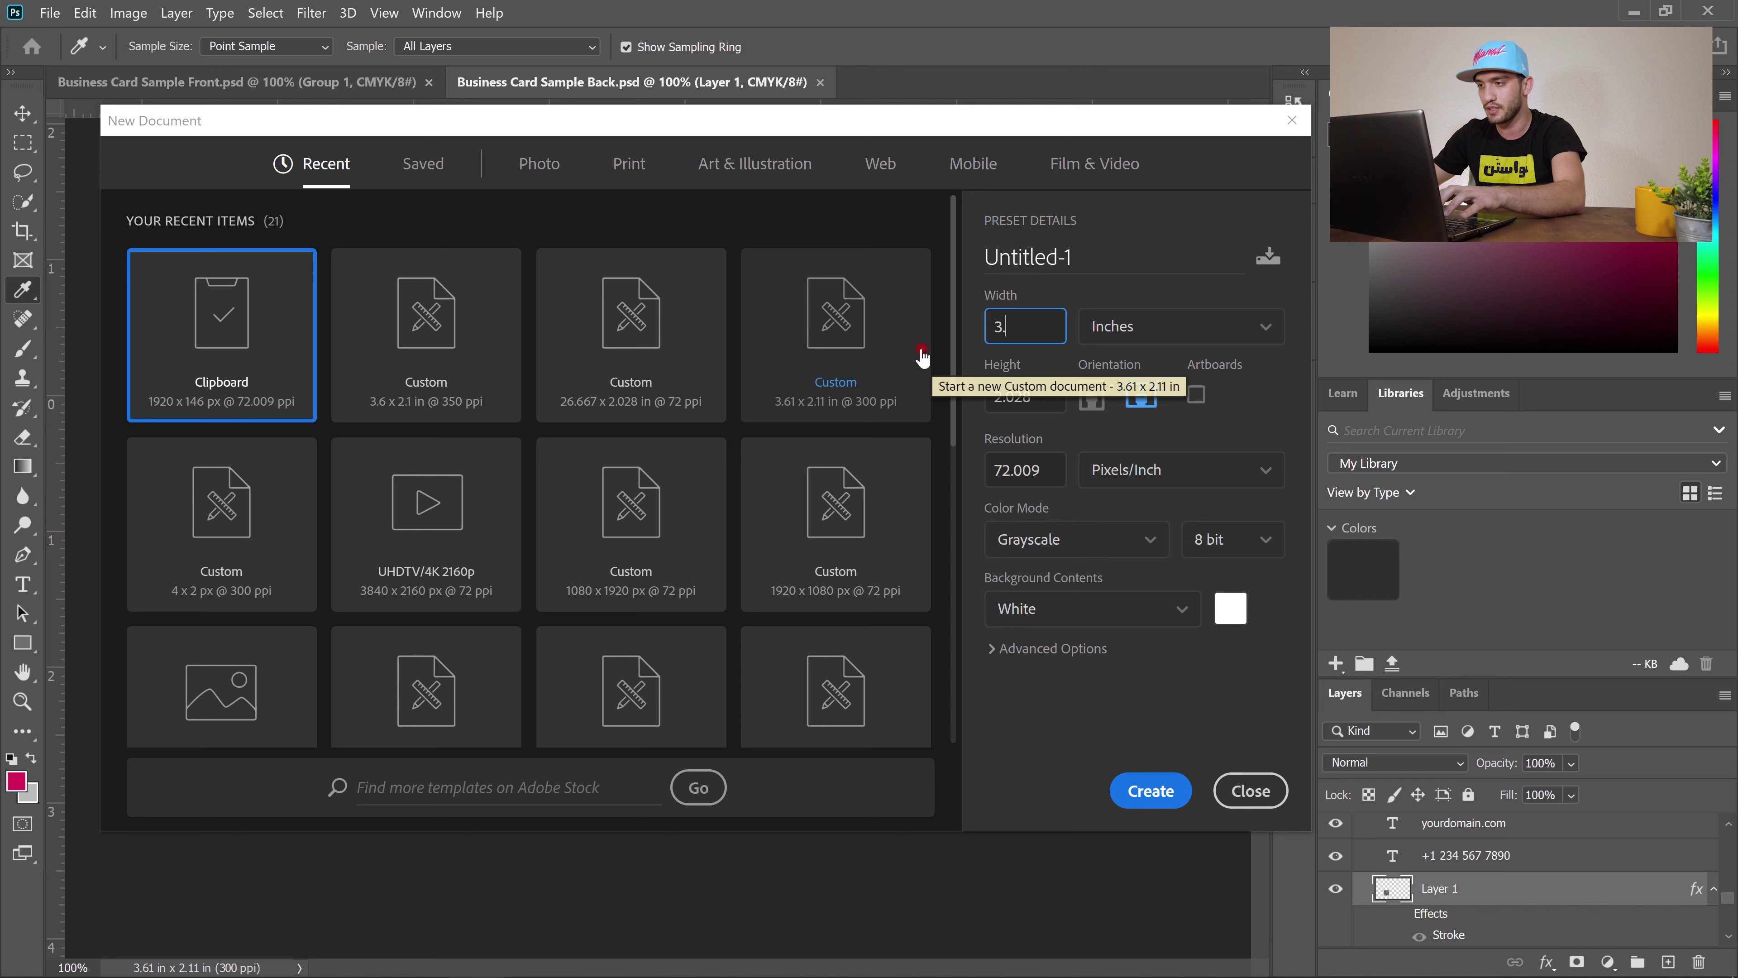
pyautogui.click(1033, 396)
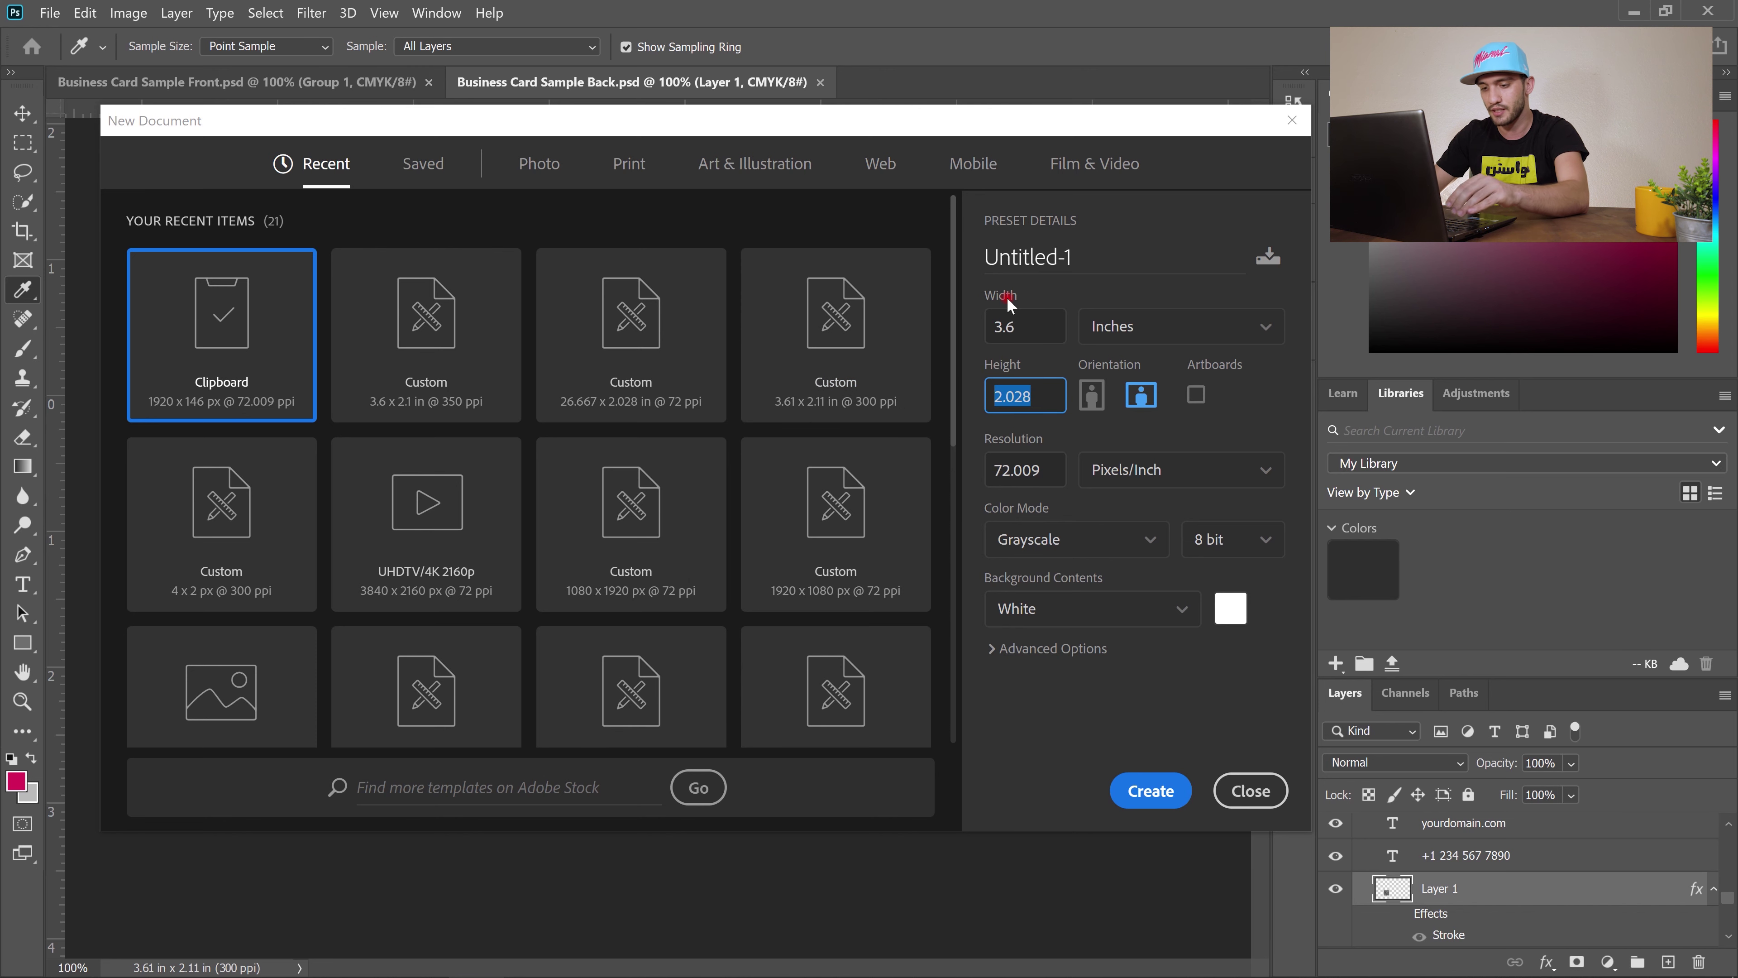
pyautogui.write('2')
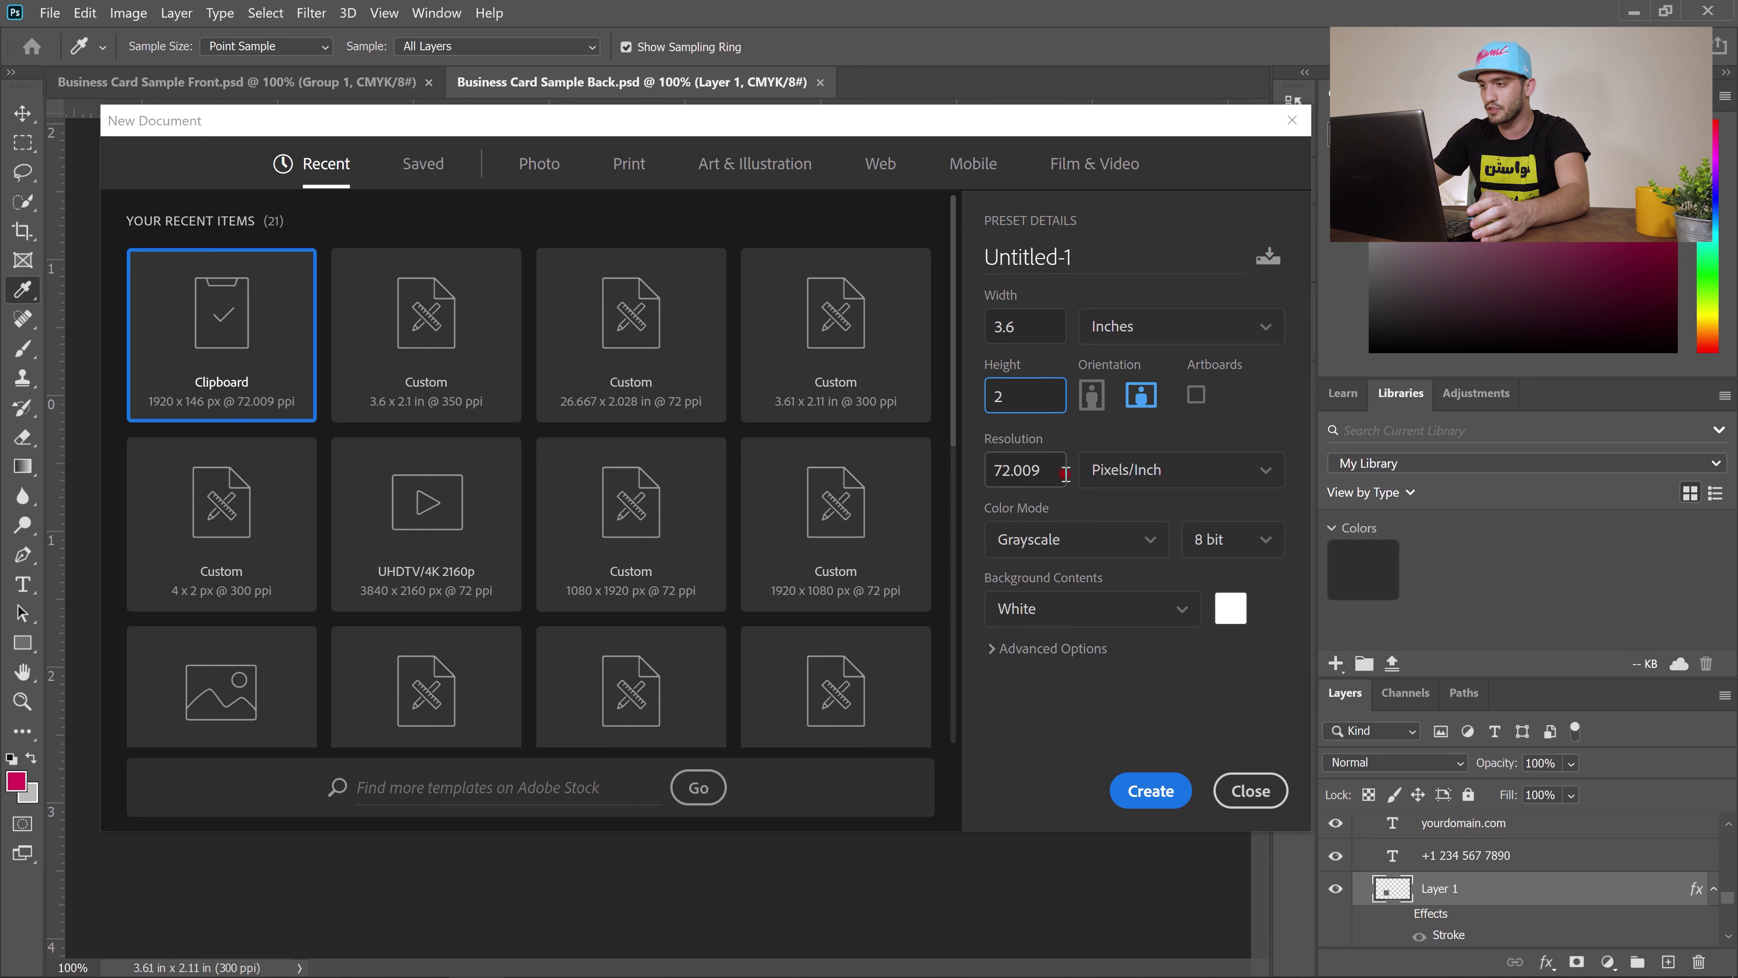
pyautogui.press('Tab')
pyautogui.write('3')
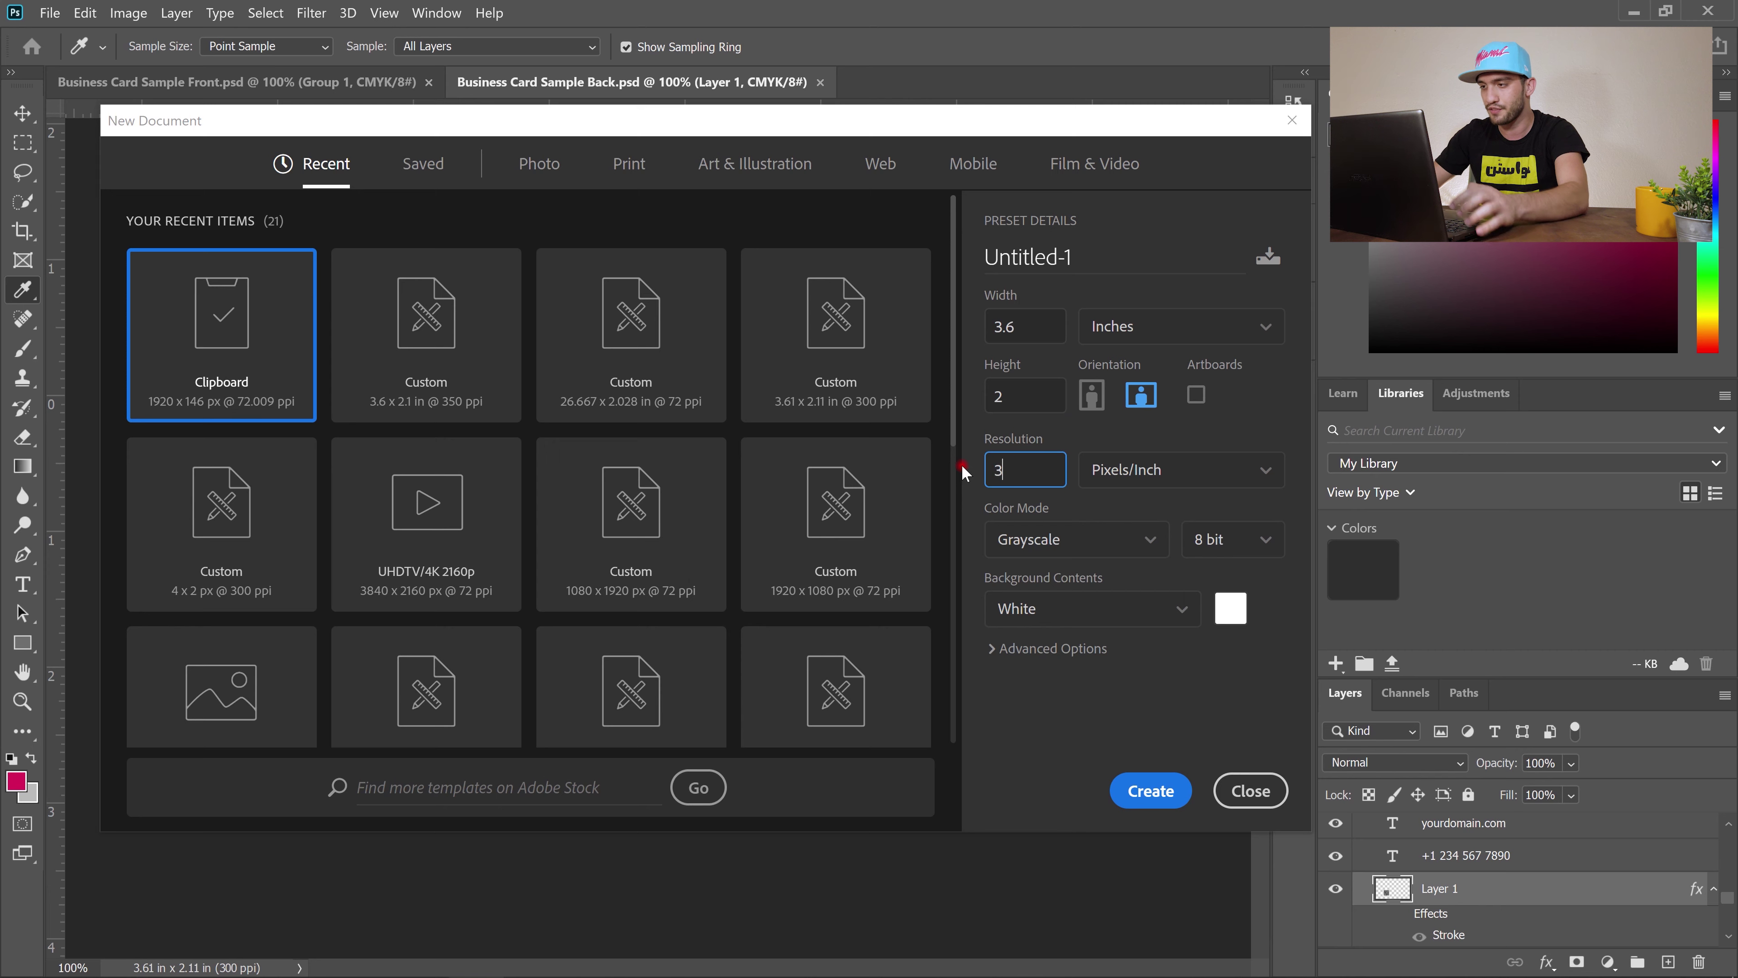
pyautogui.click(1056, 535)
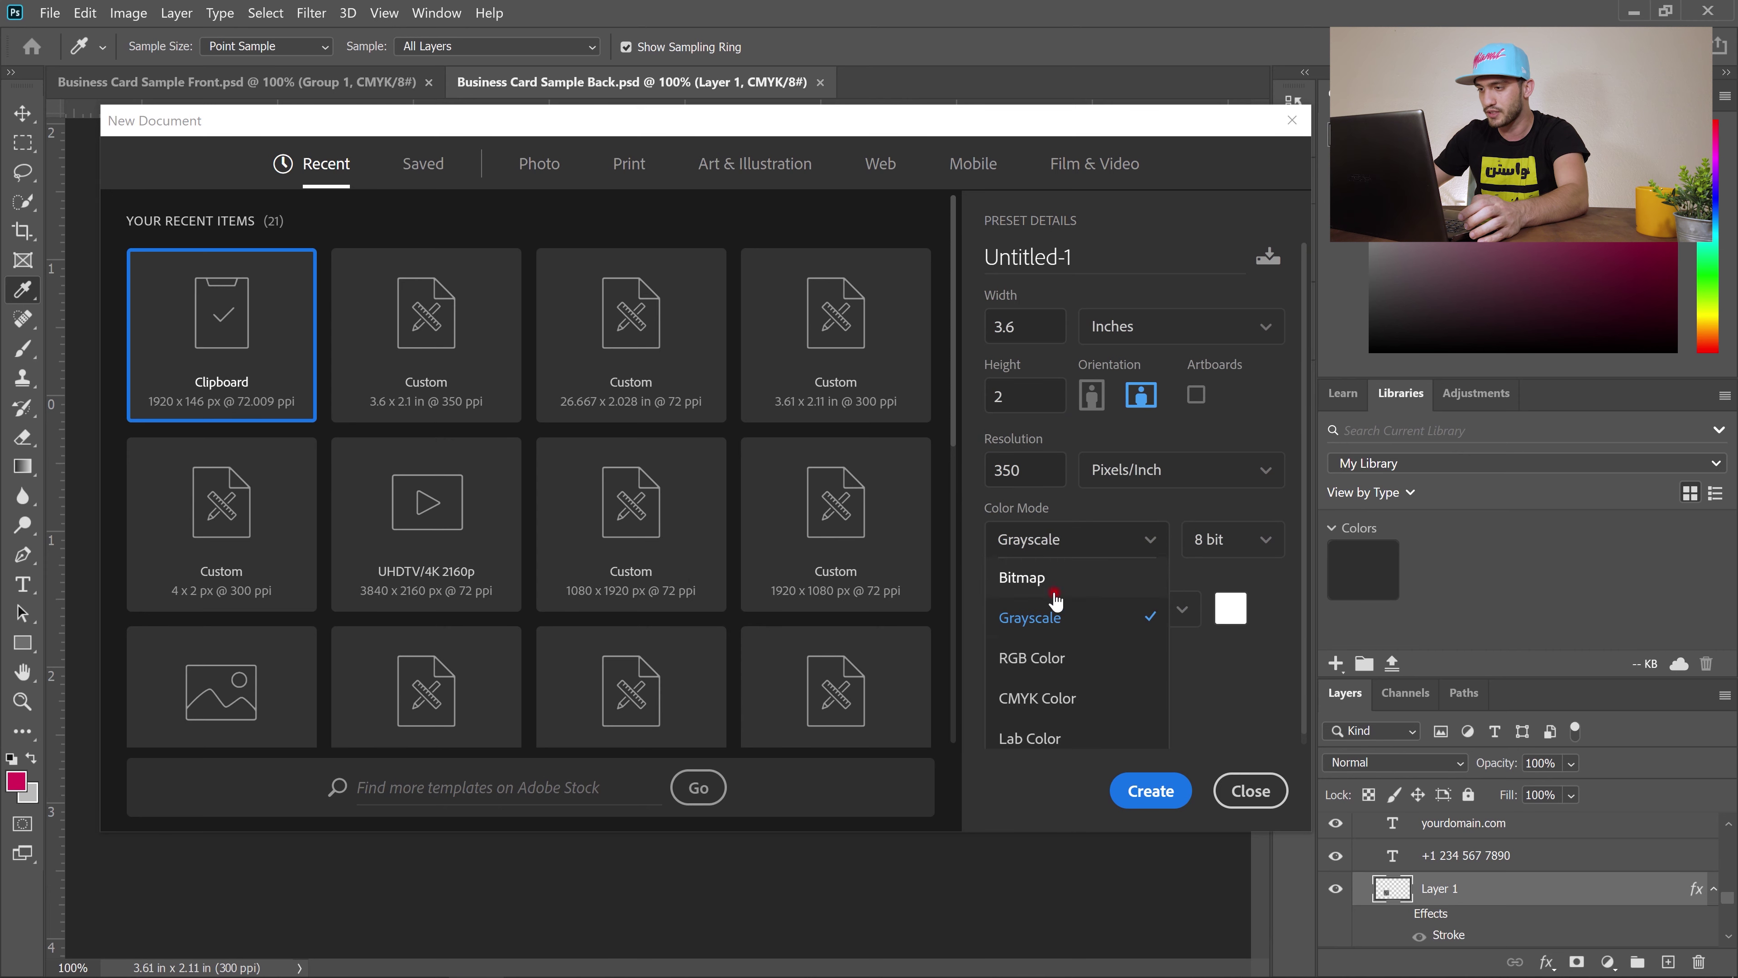
pyautogui.click(1039, 699)
pyautogui.click(1139, 791)
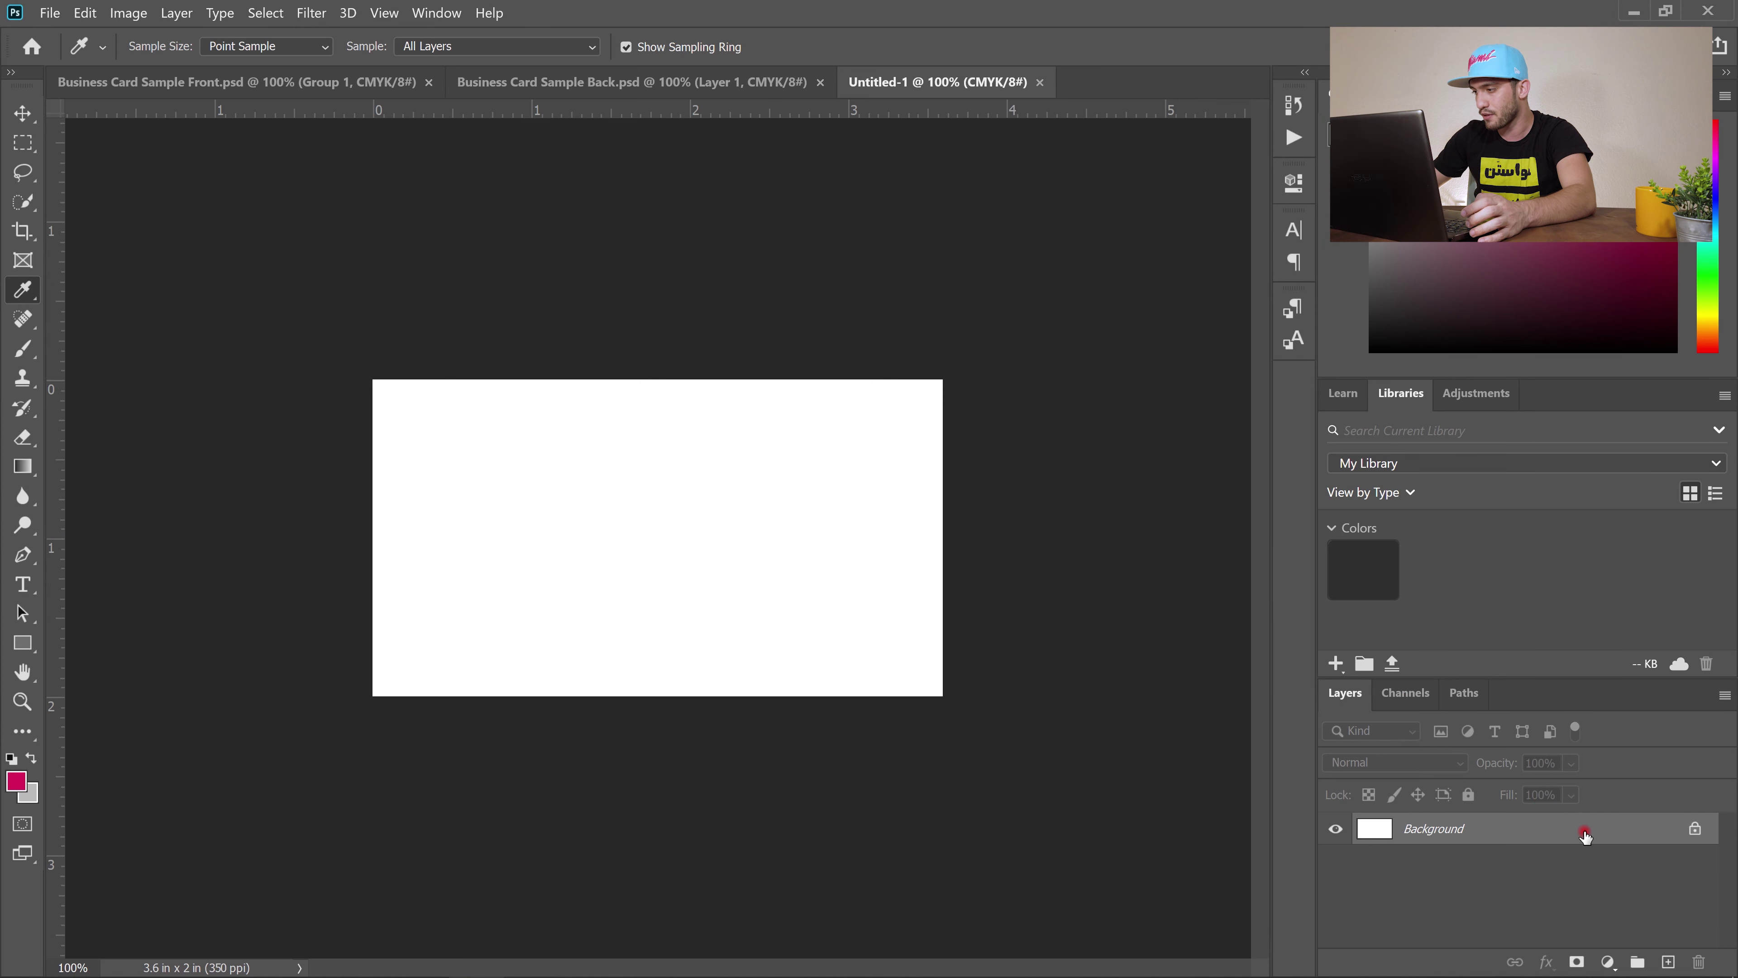
# Convert the background into Layer 0 and set the foreground colour to dark grey #3c3c3c.
pyautogui.doubleClick(1584, 835)
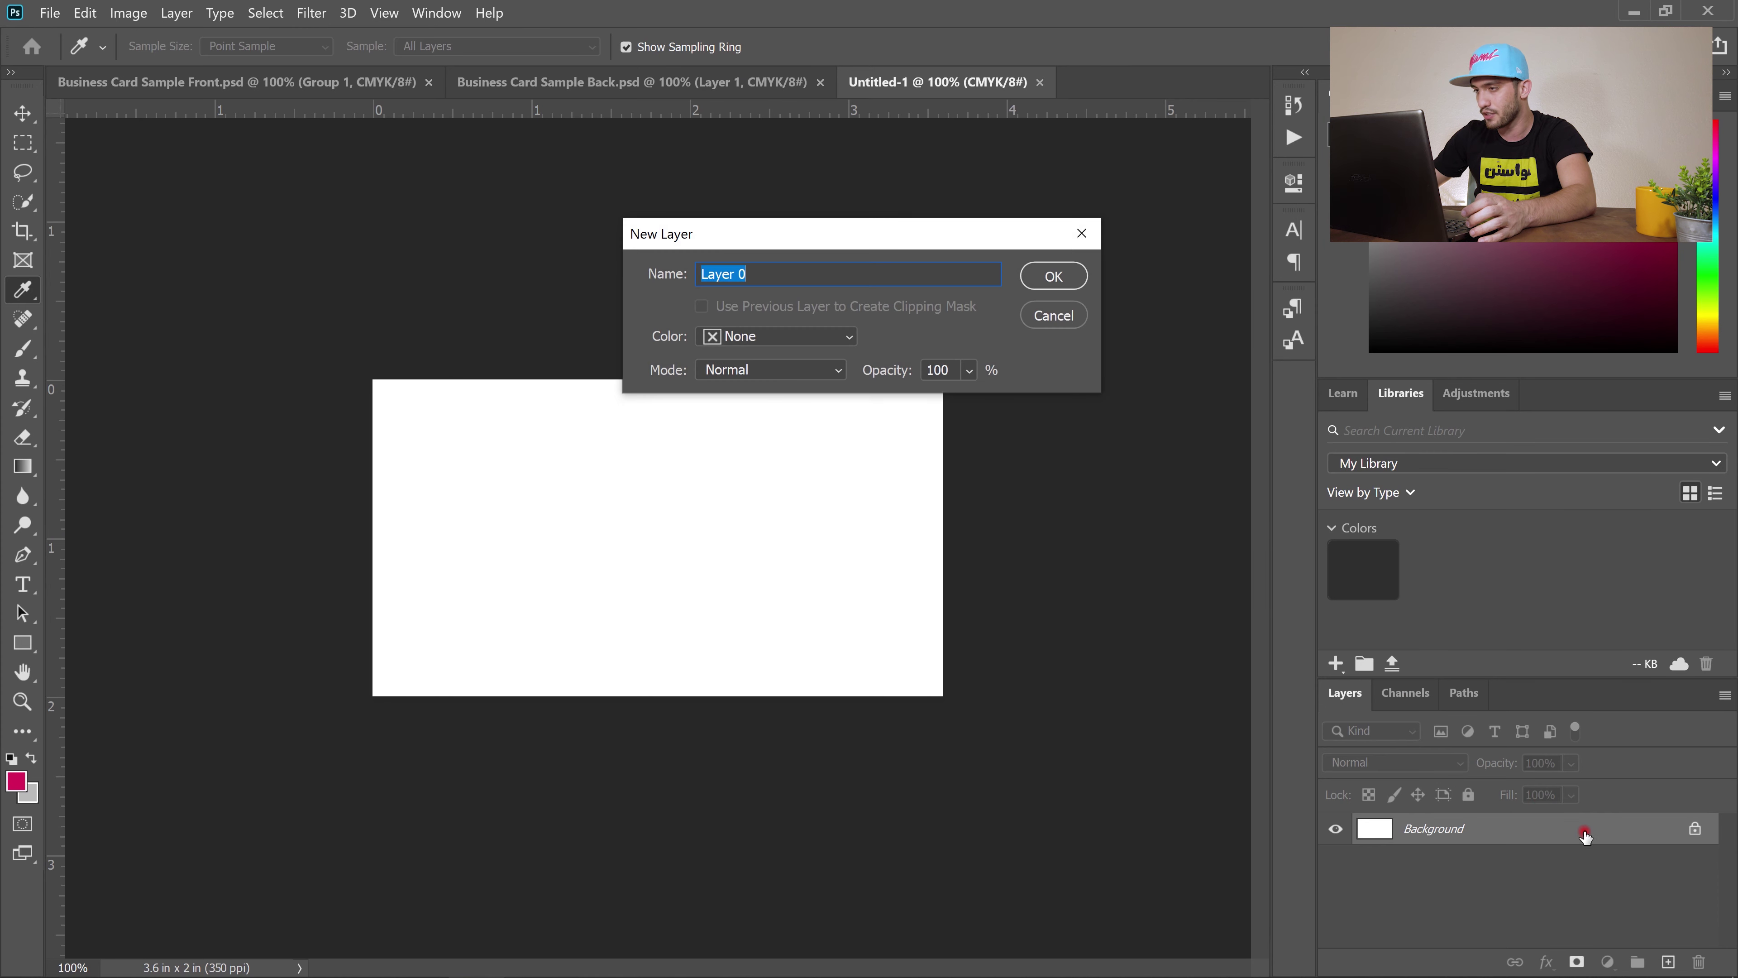
pyautogui.click(1058, 276)
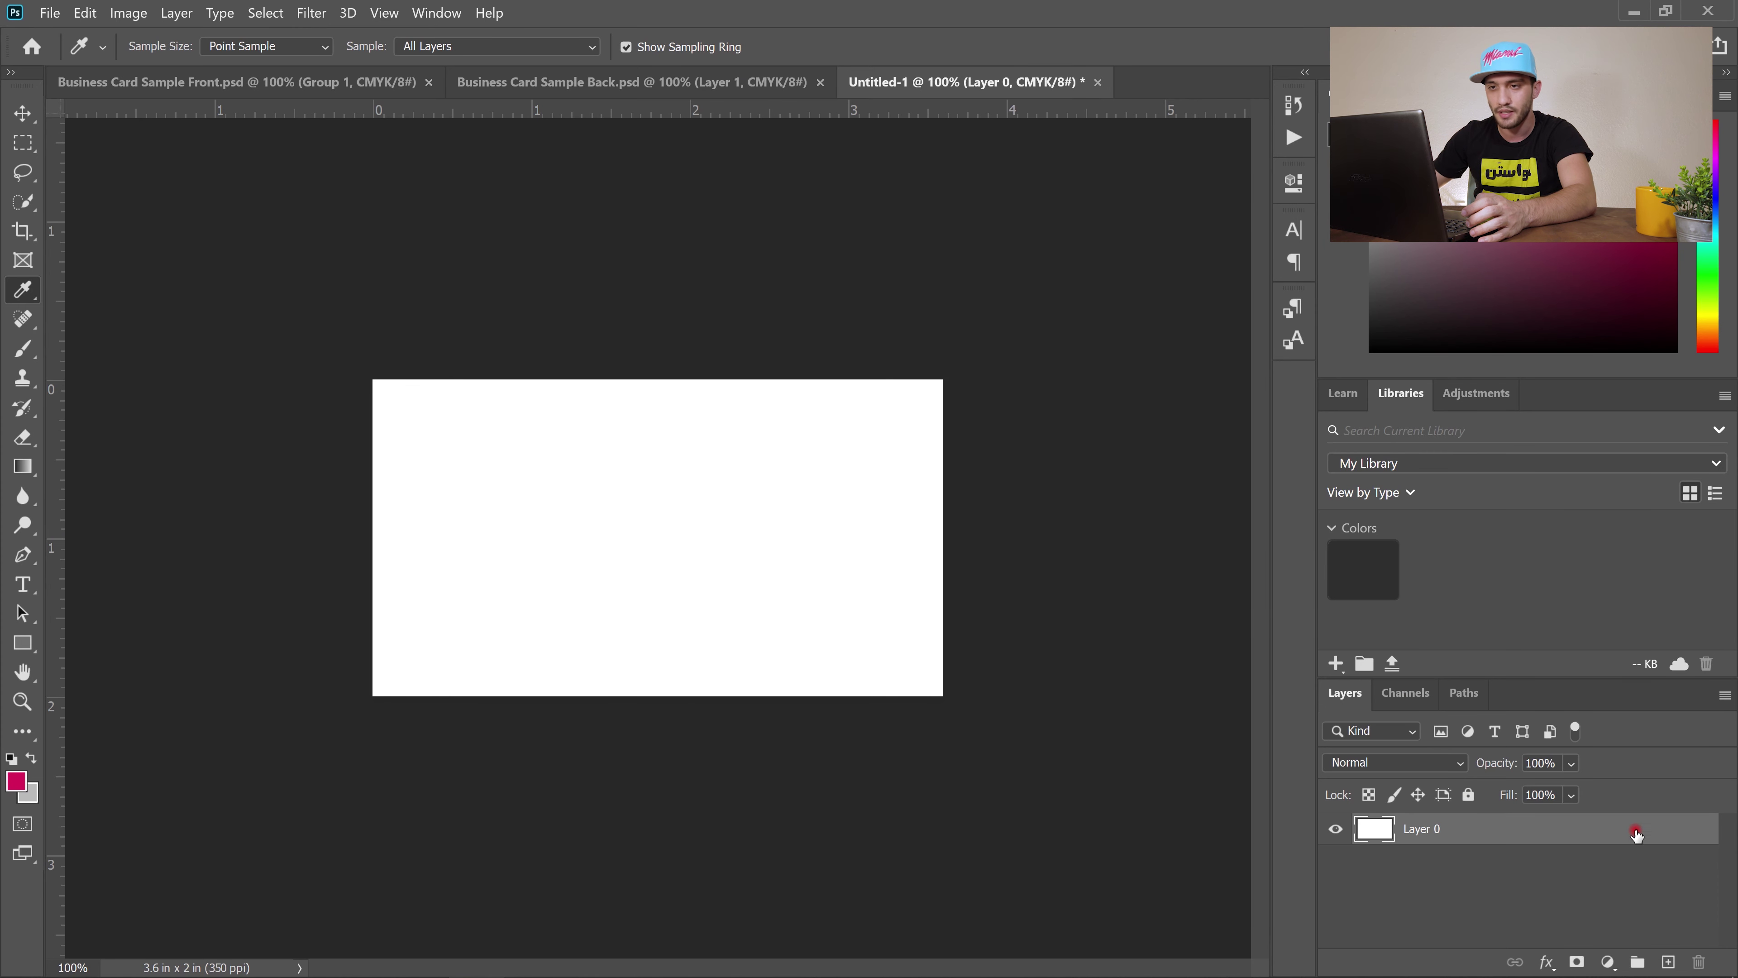
pyautogui.click(23, 555)
pyautogui.click(91, 553)
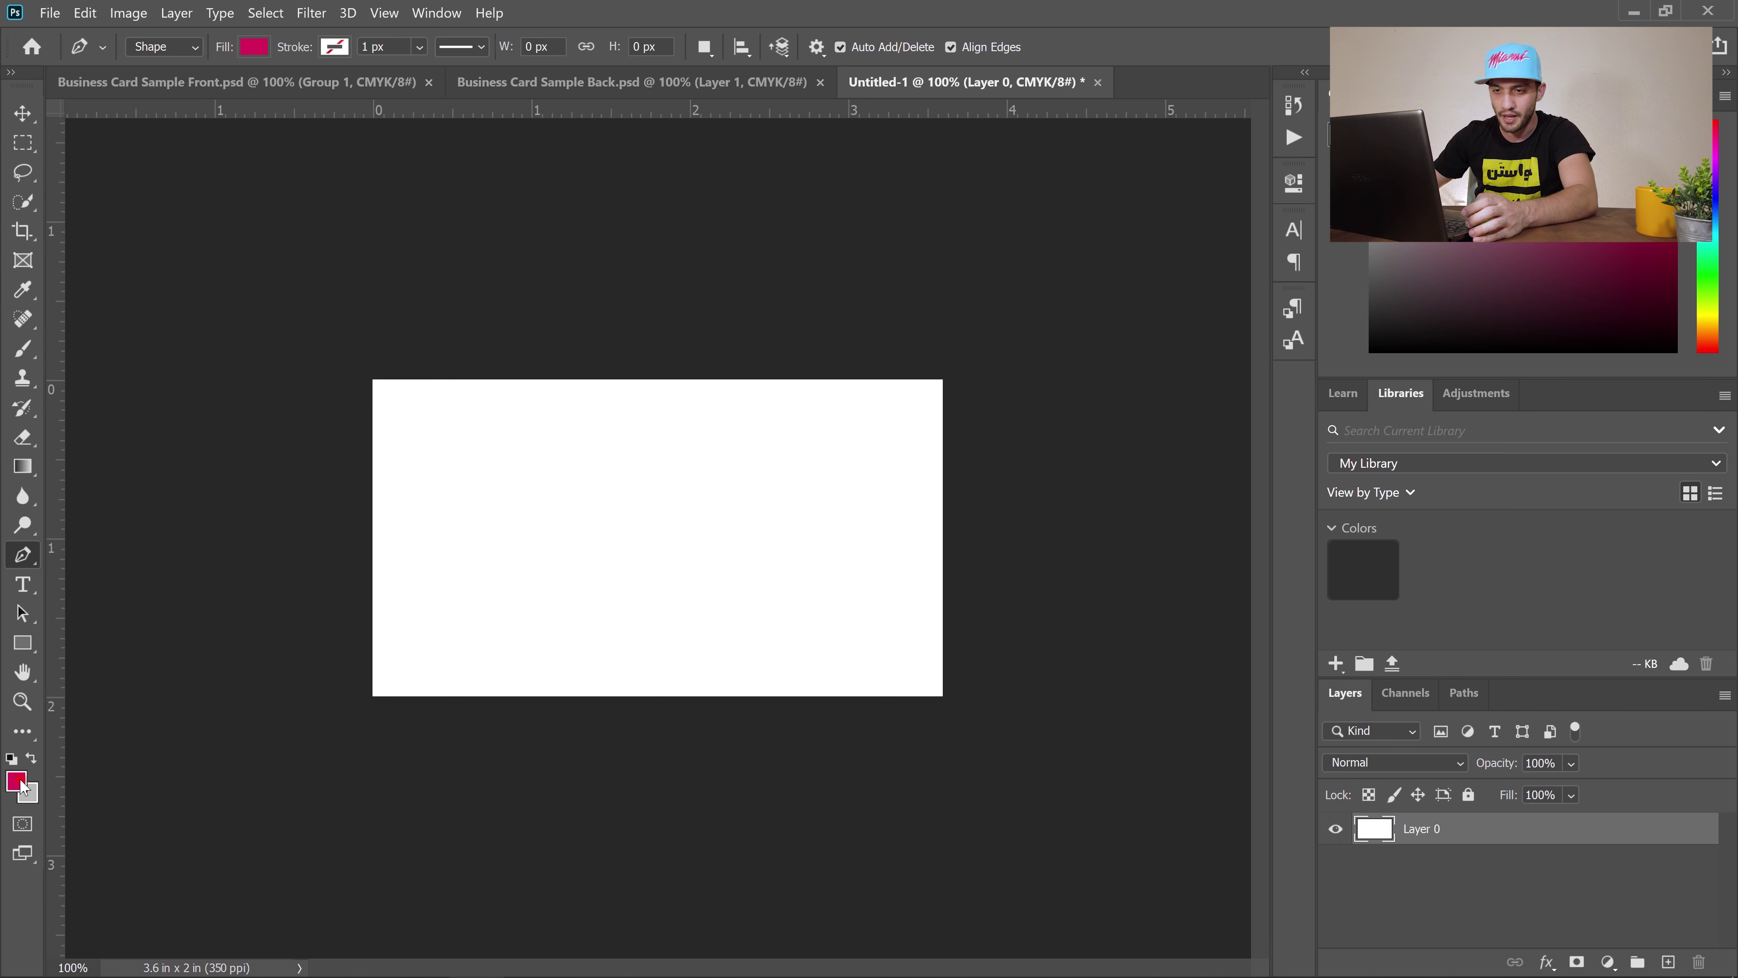
pyautogui.click(16, 780)
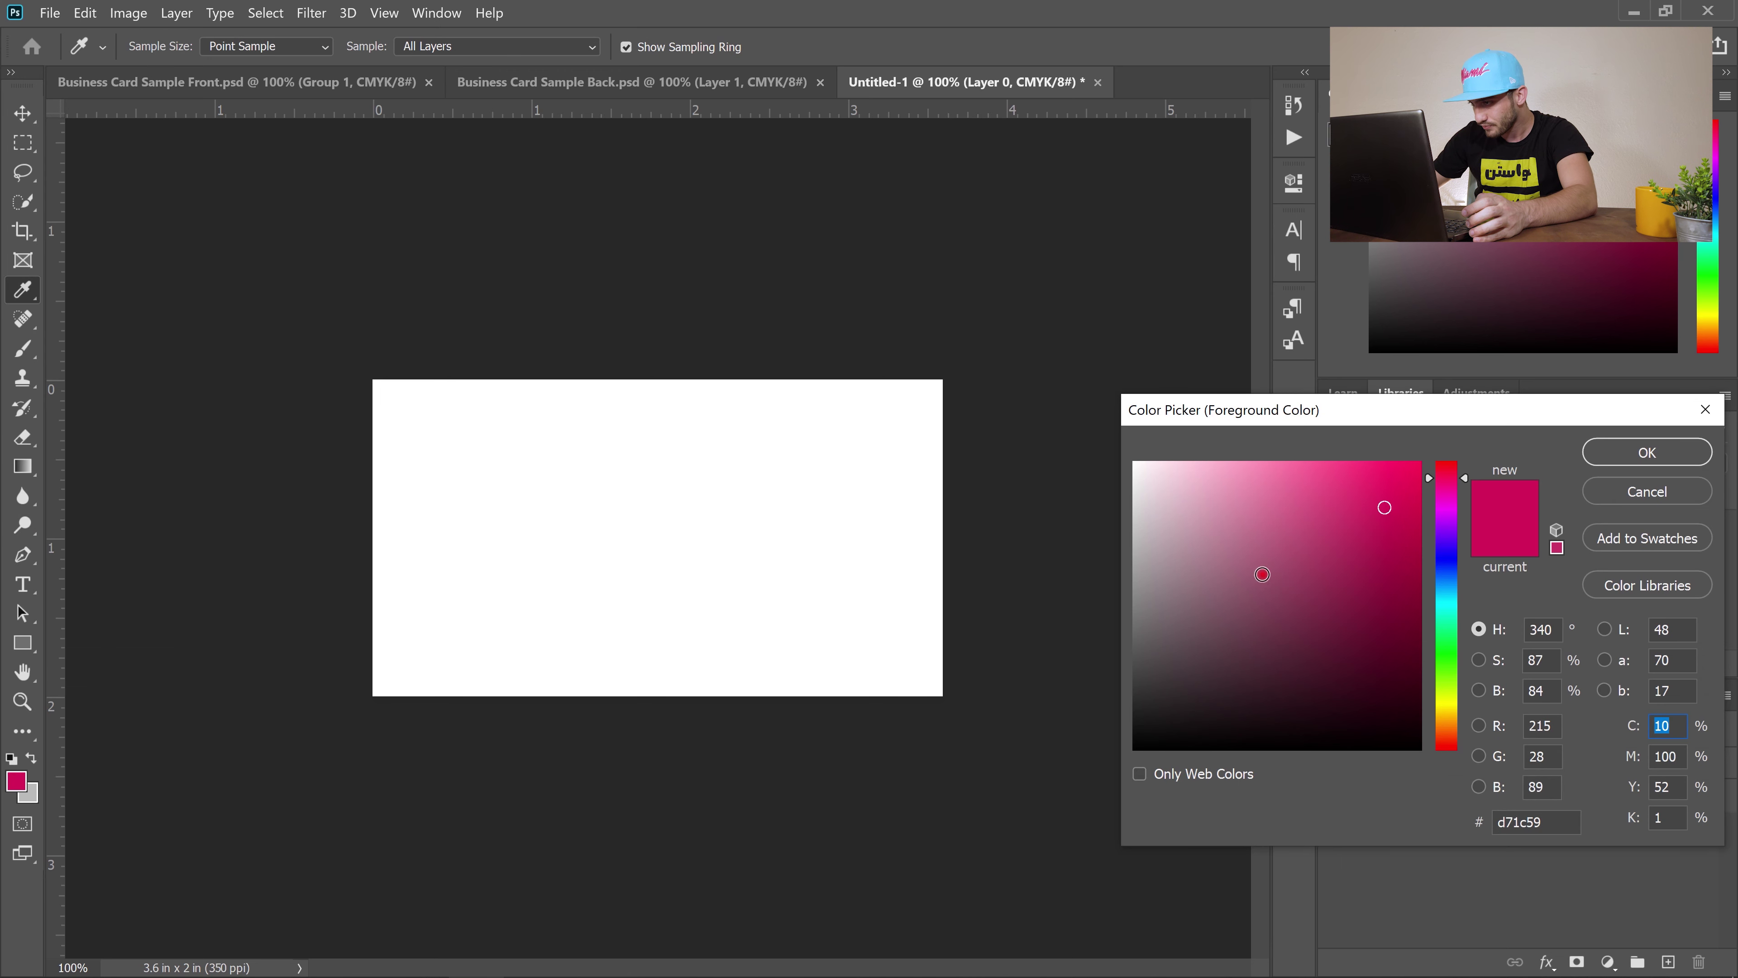
pyautogui.click(1080, 686)
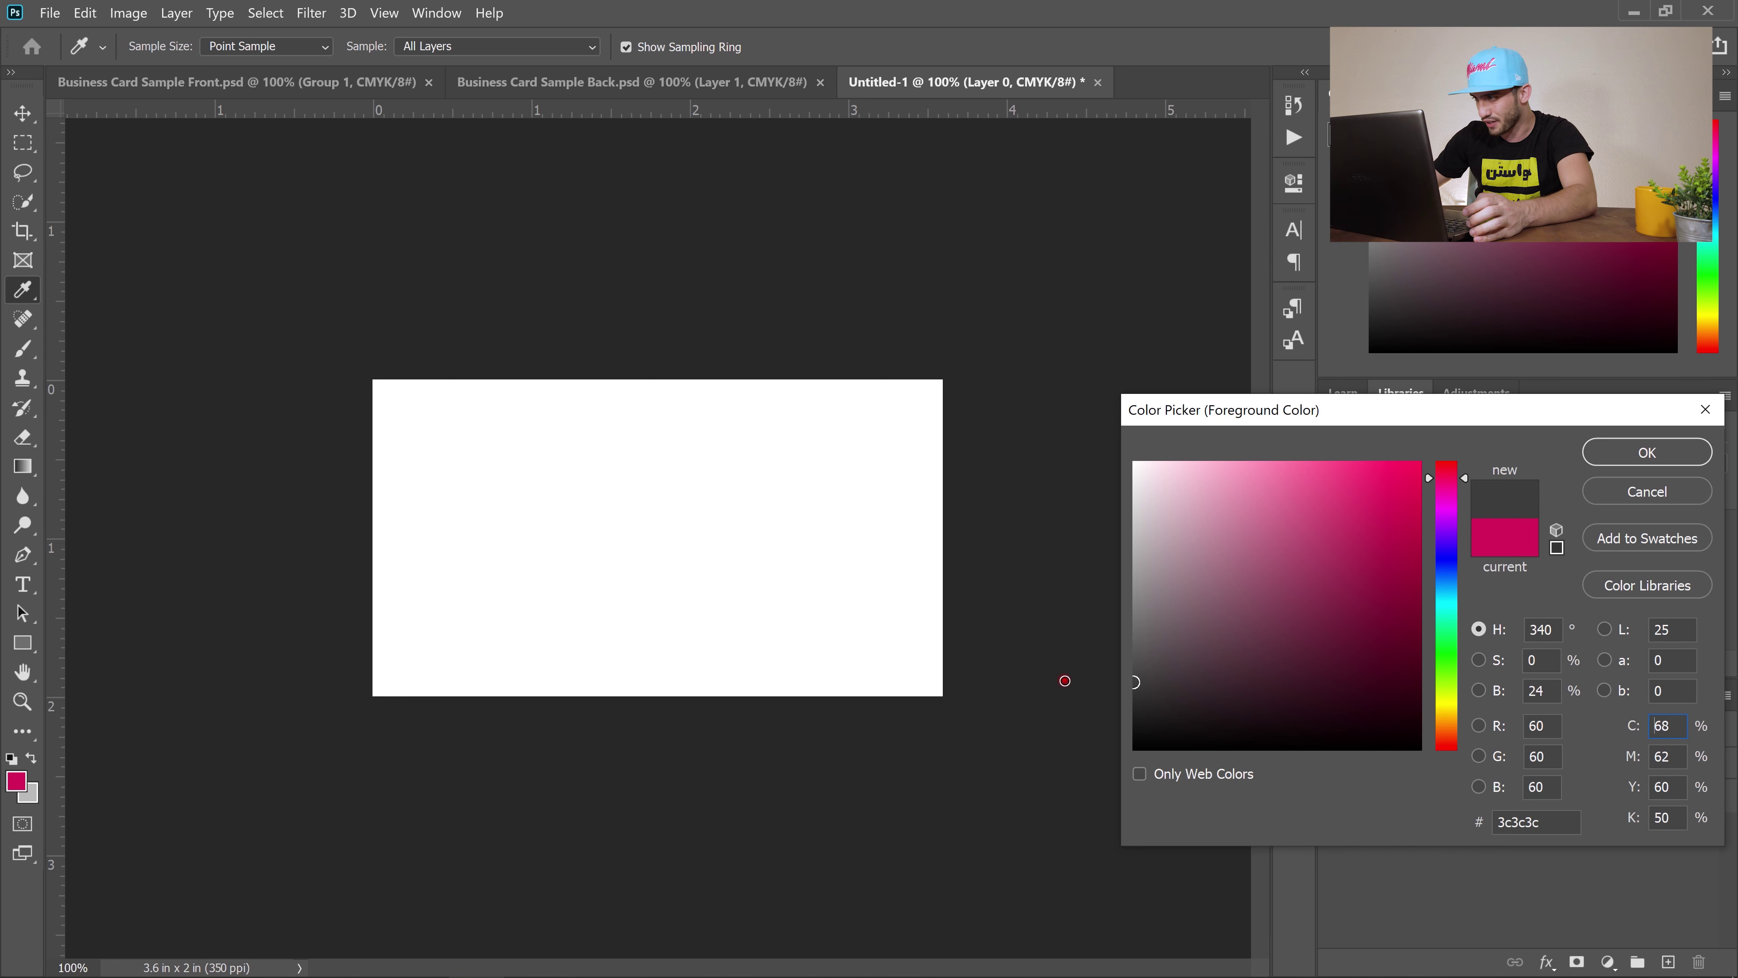
pyautogui.press('Return')
# Draw the four-point slanted grey panel as a shape, then set the foreground to magenta #d71c59.
pyautogui.click(159, 55)
pyautogui.click(156, 65)
pyautogui.click(708, 296)
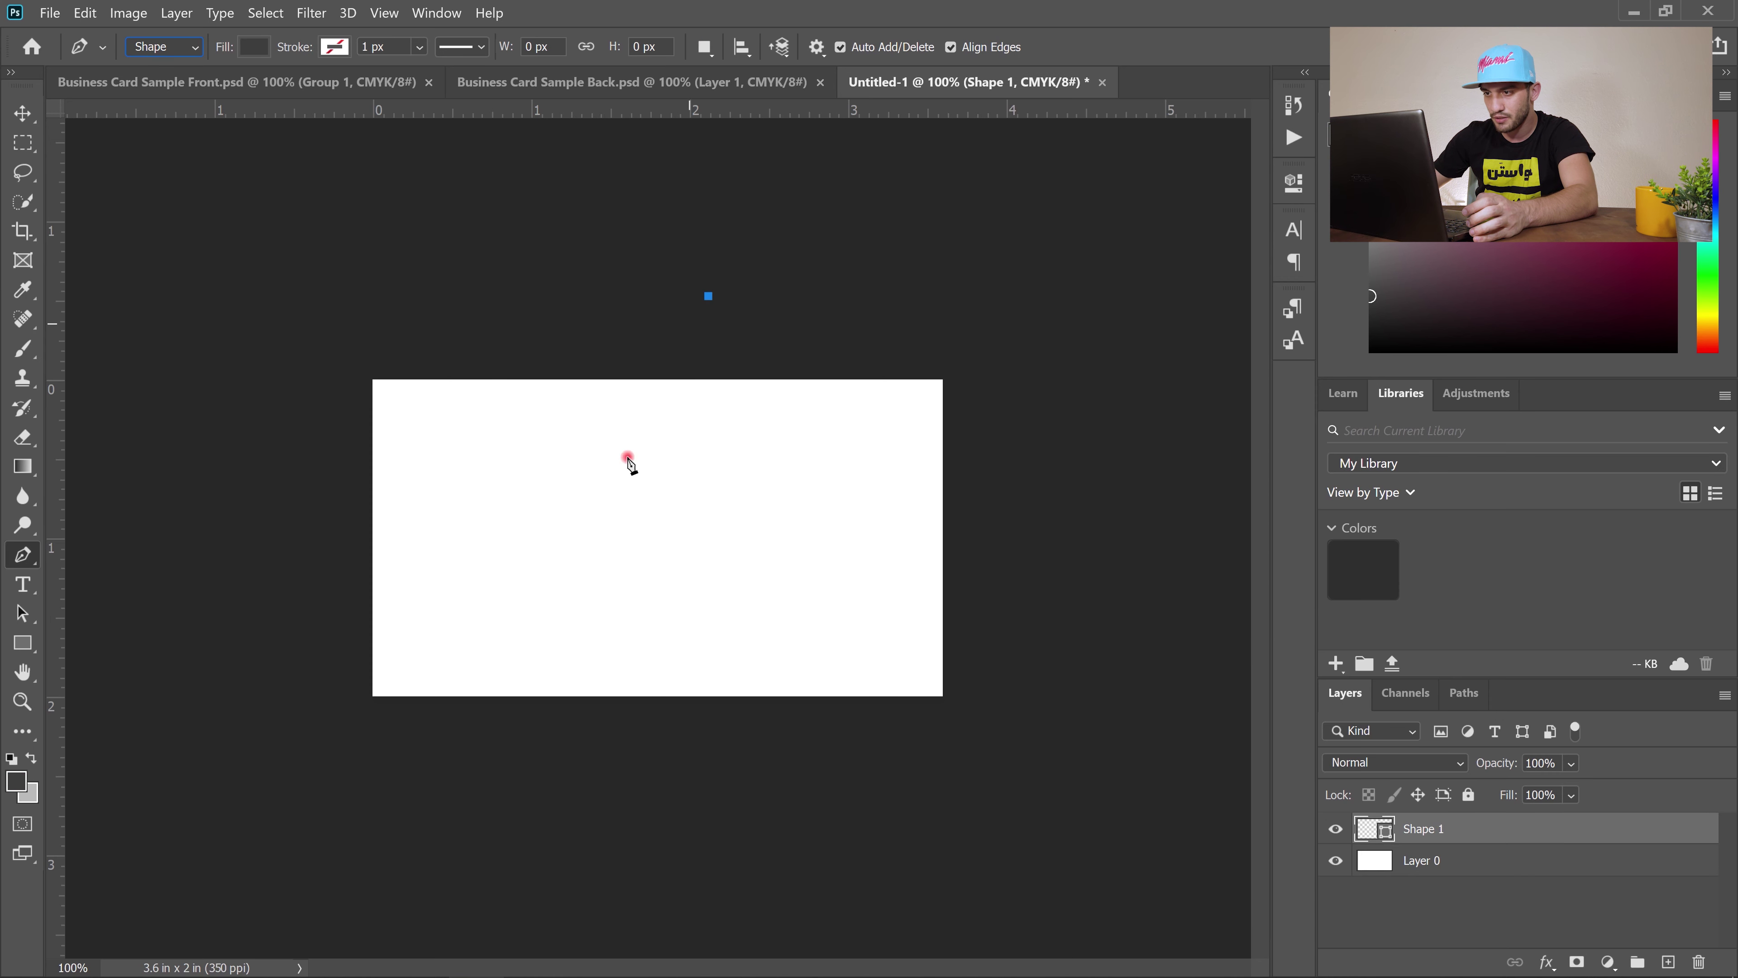
pyautogui.click(623, 785)
pyautogui.click(304, 841)
pyautogui.click(322, 300)
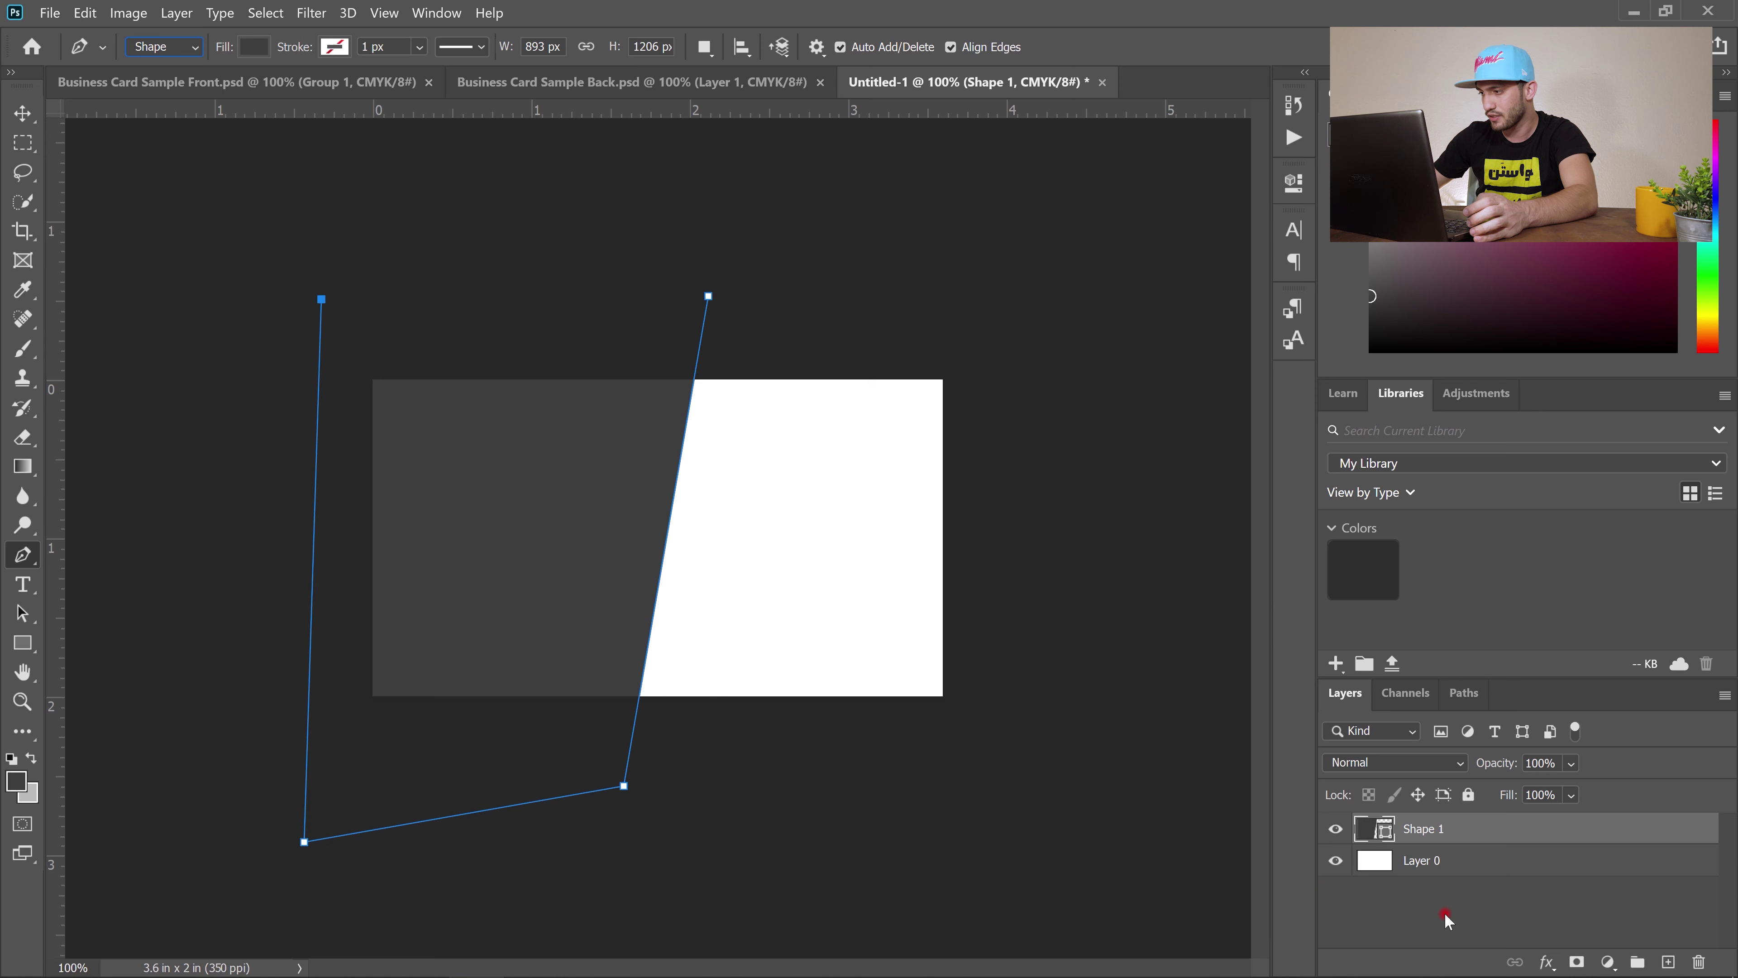
pyautogui.click(1517, 911)
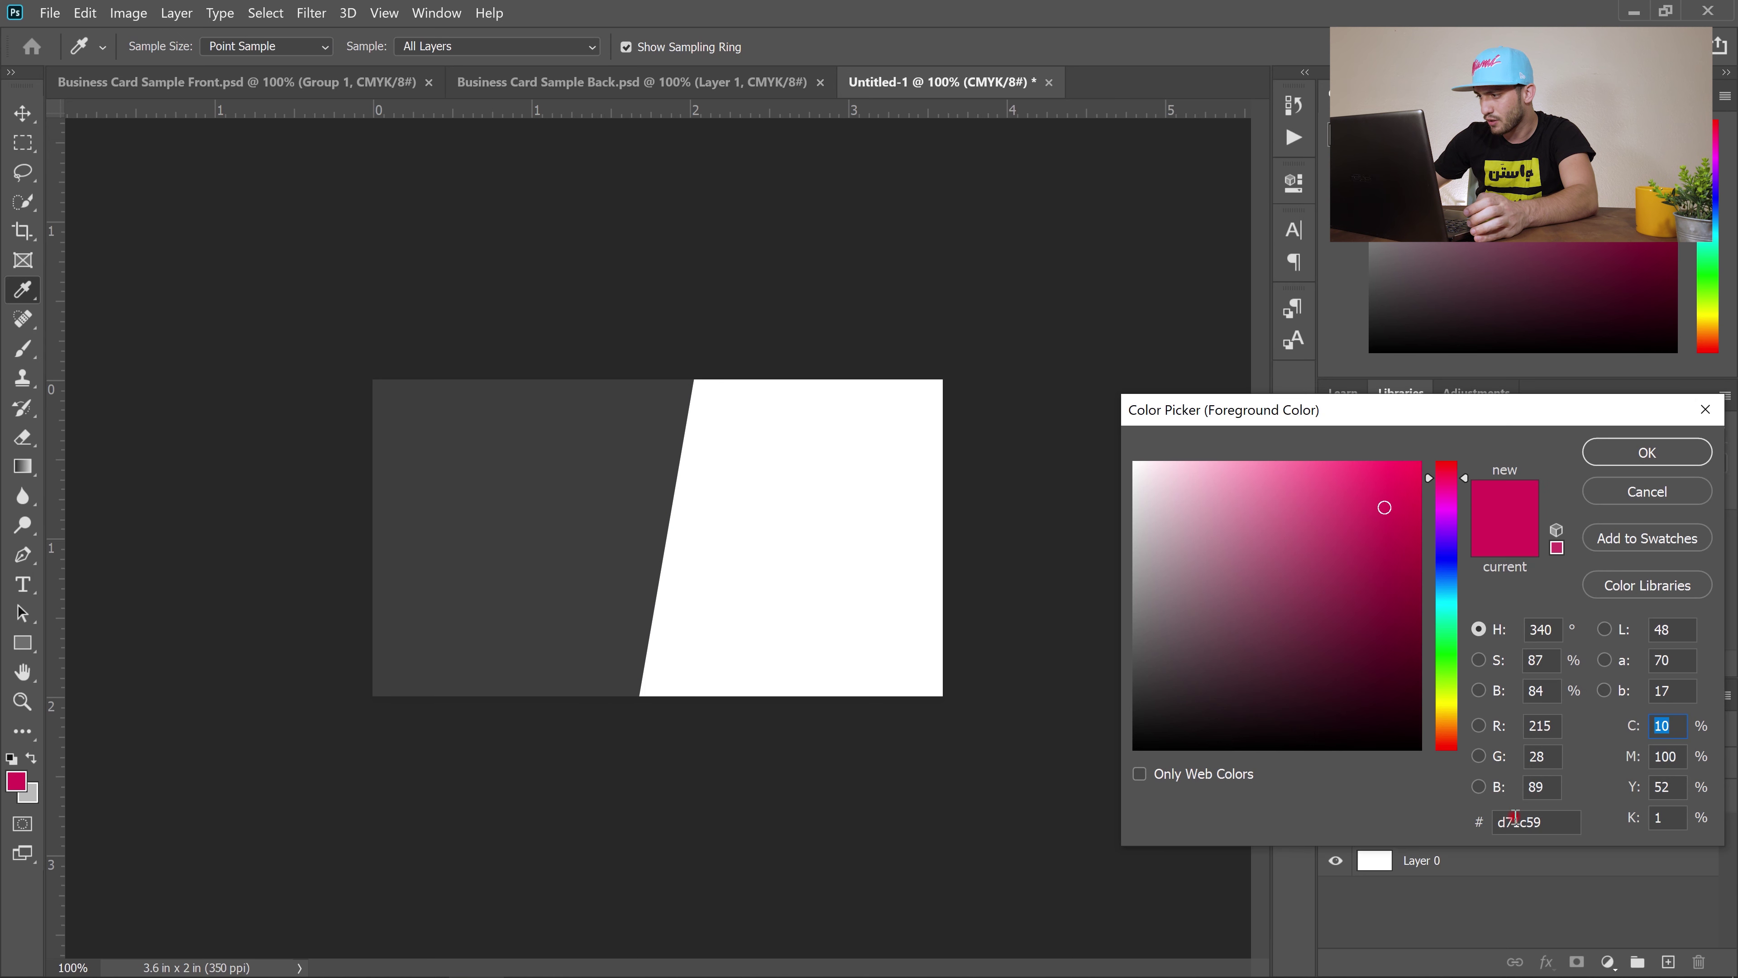
pyautogui.doubleClick(1514, 820)
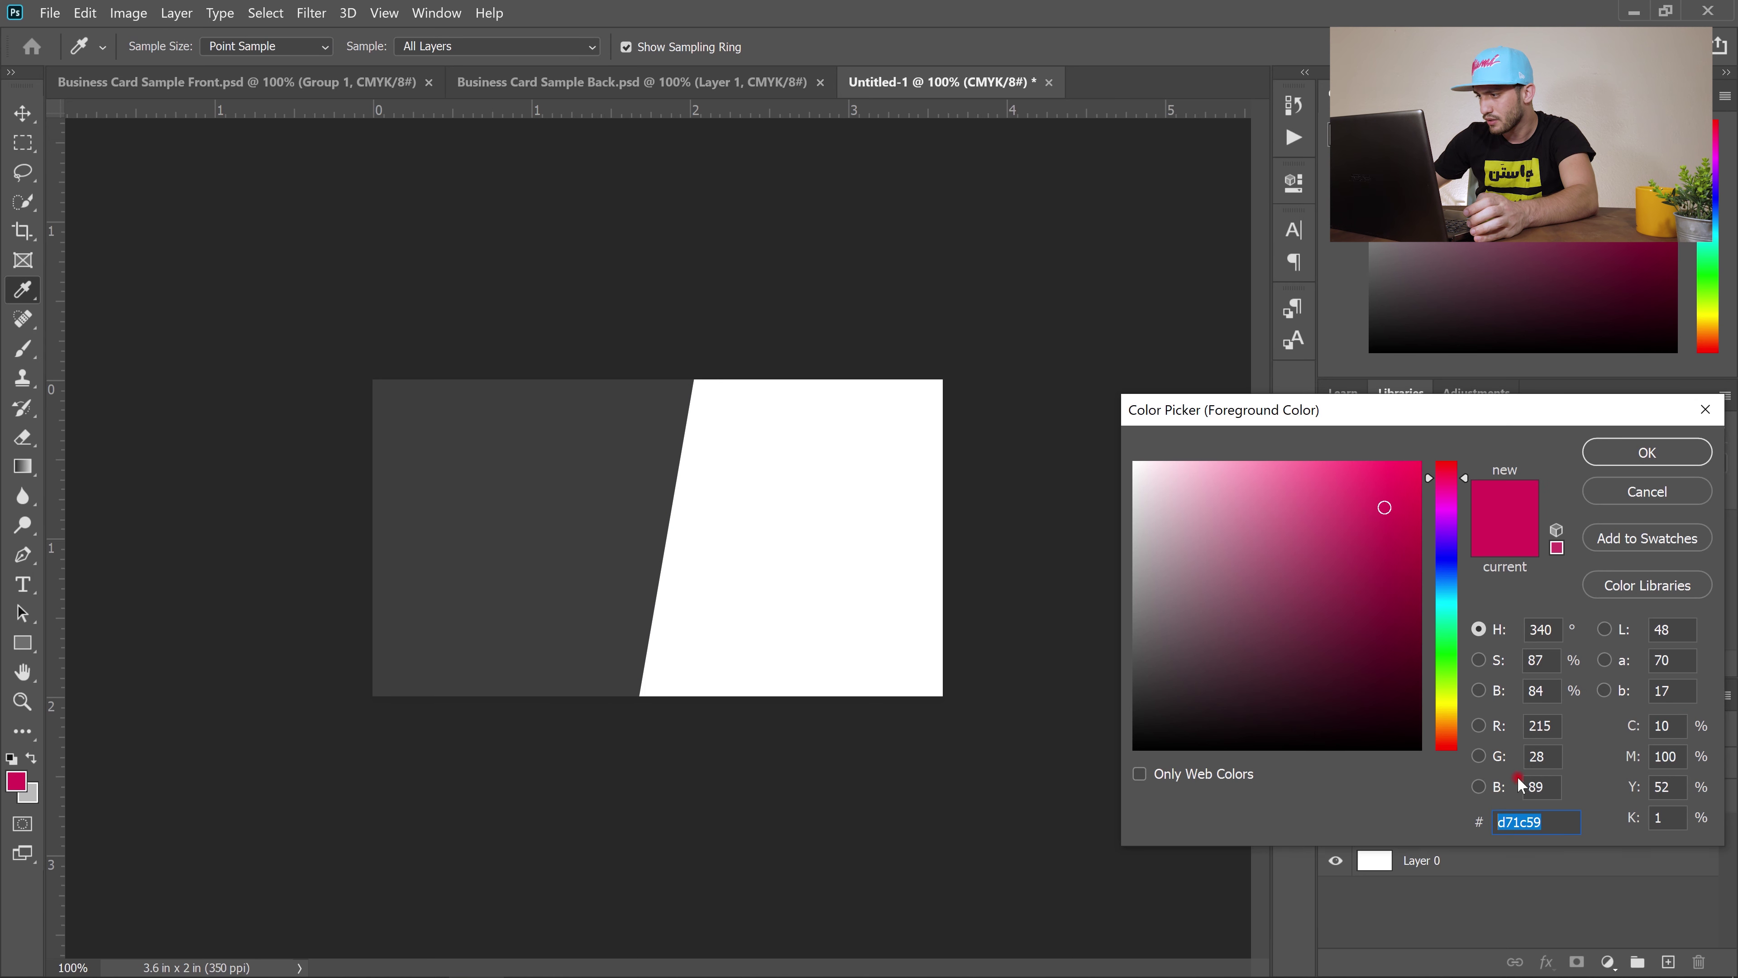
pyautogui.click(1647, 452)
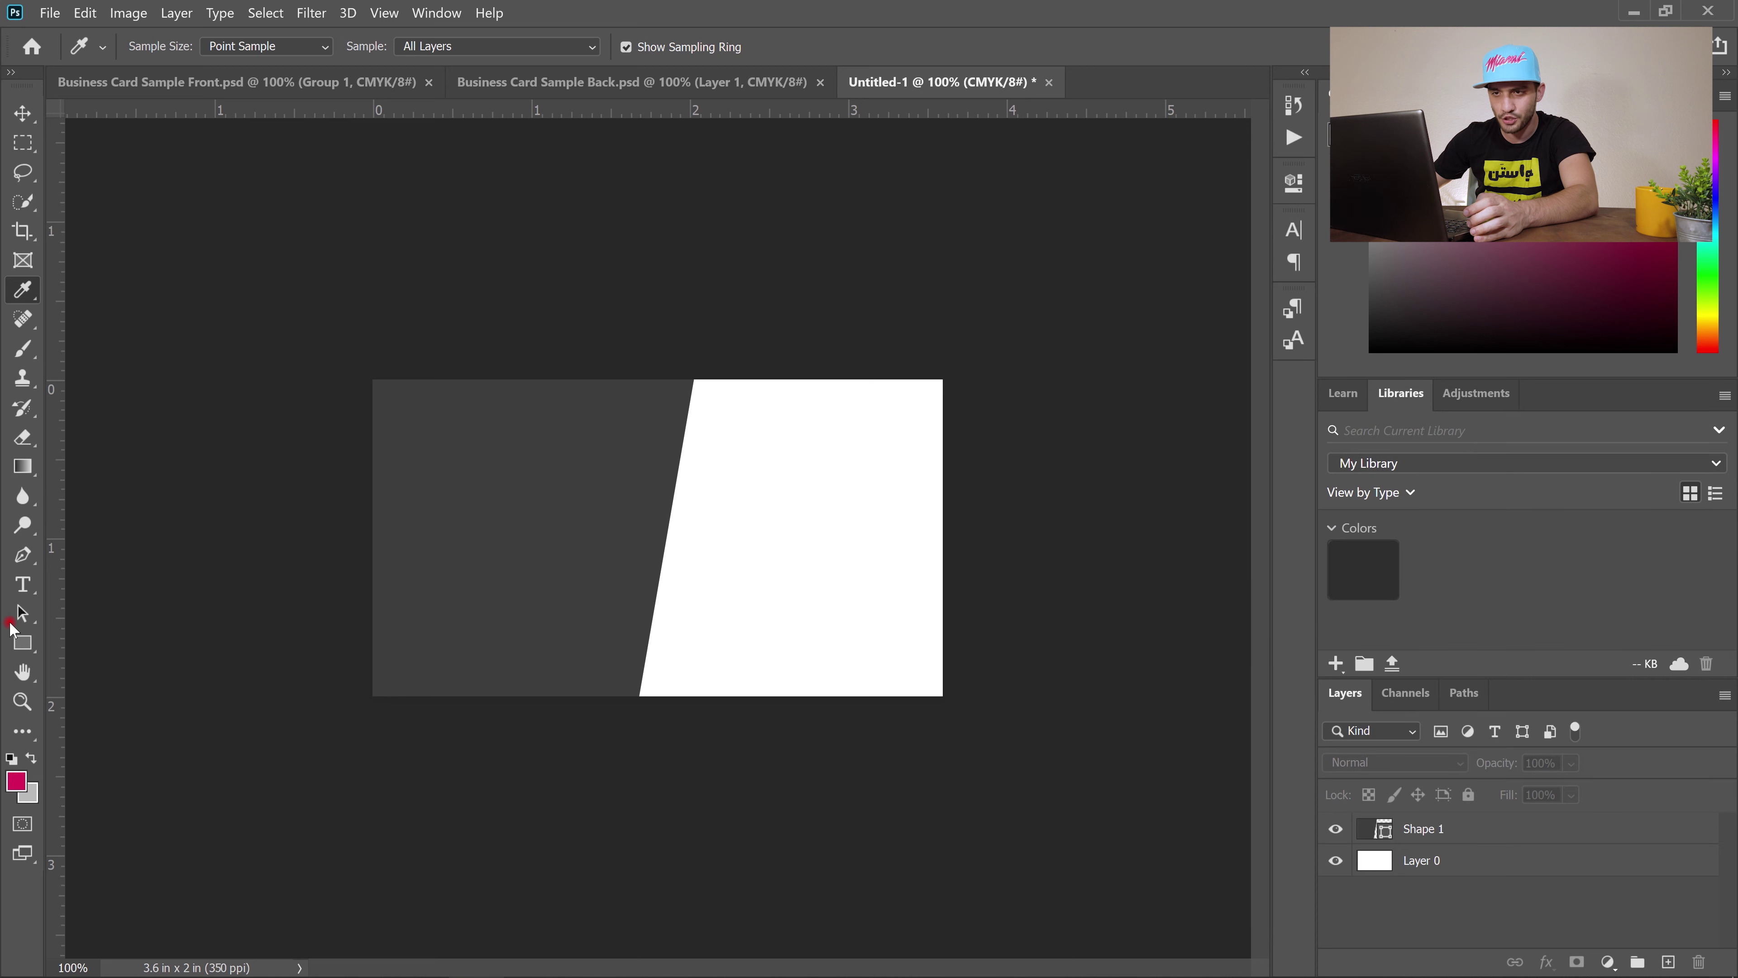
# Draw a three-point magenta triangle along the card's left edge and nudge it left.
pyautogui.click(22, 554)
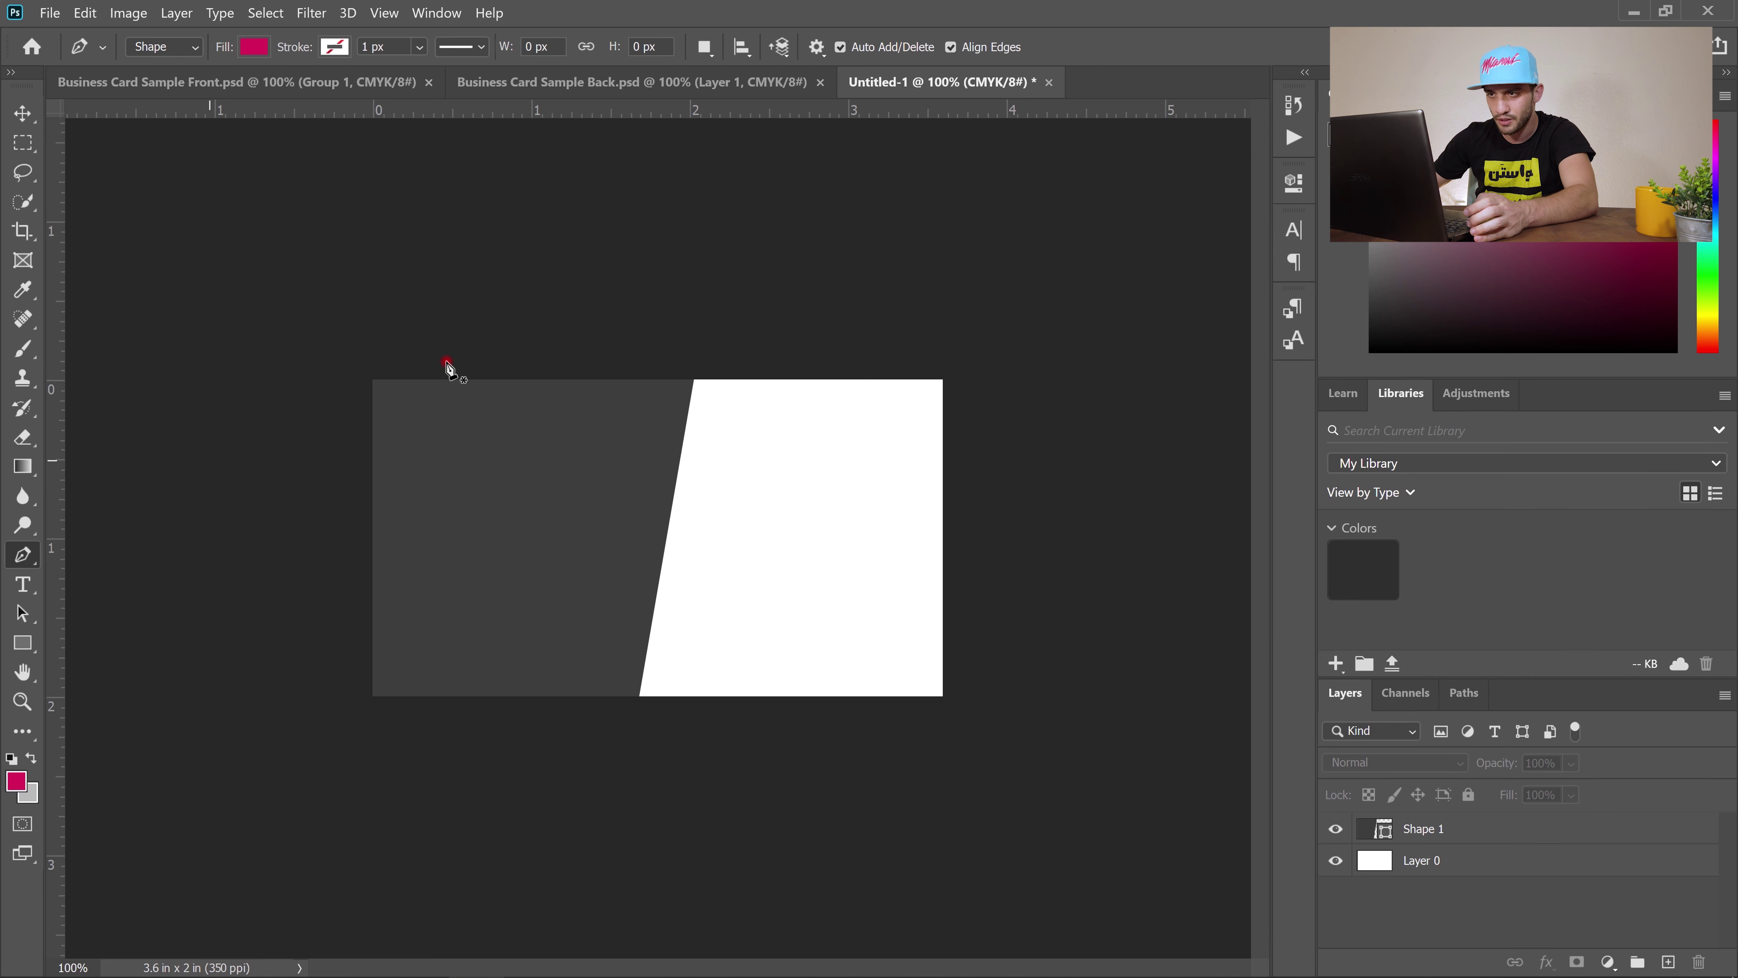
pyautogui.click(482, 324)
pyautogui.click(372, 709)
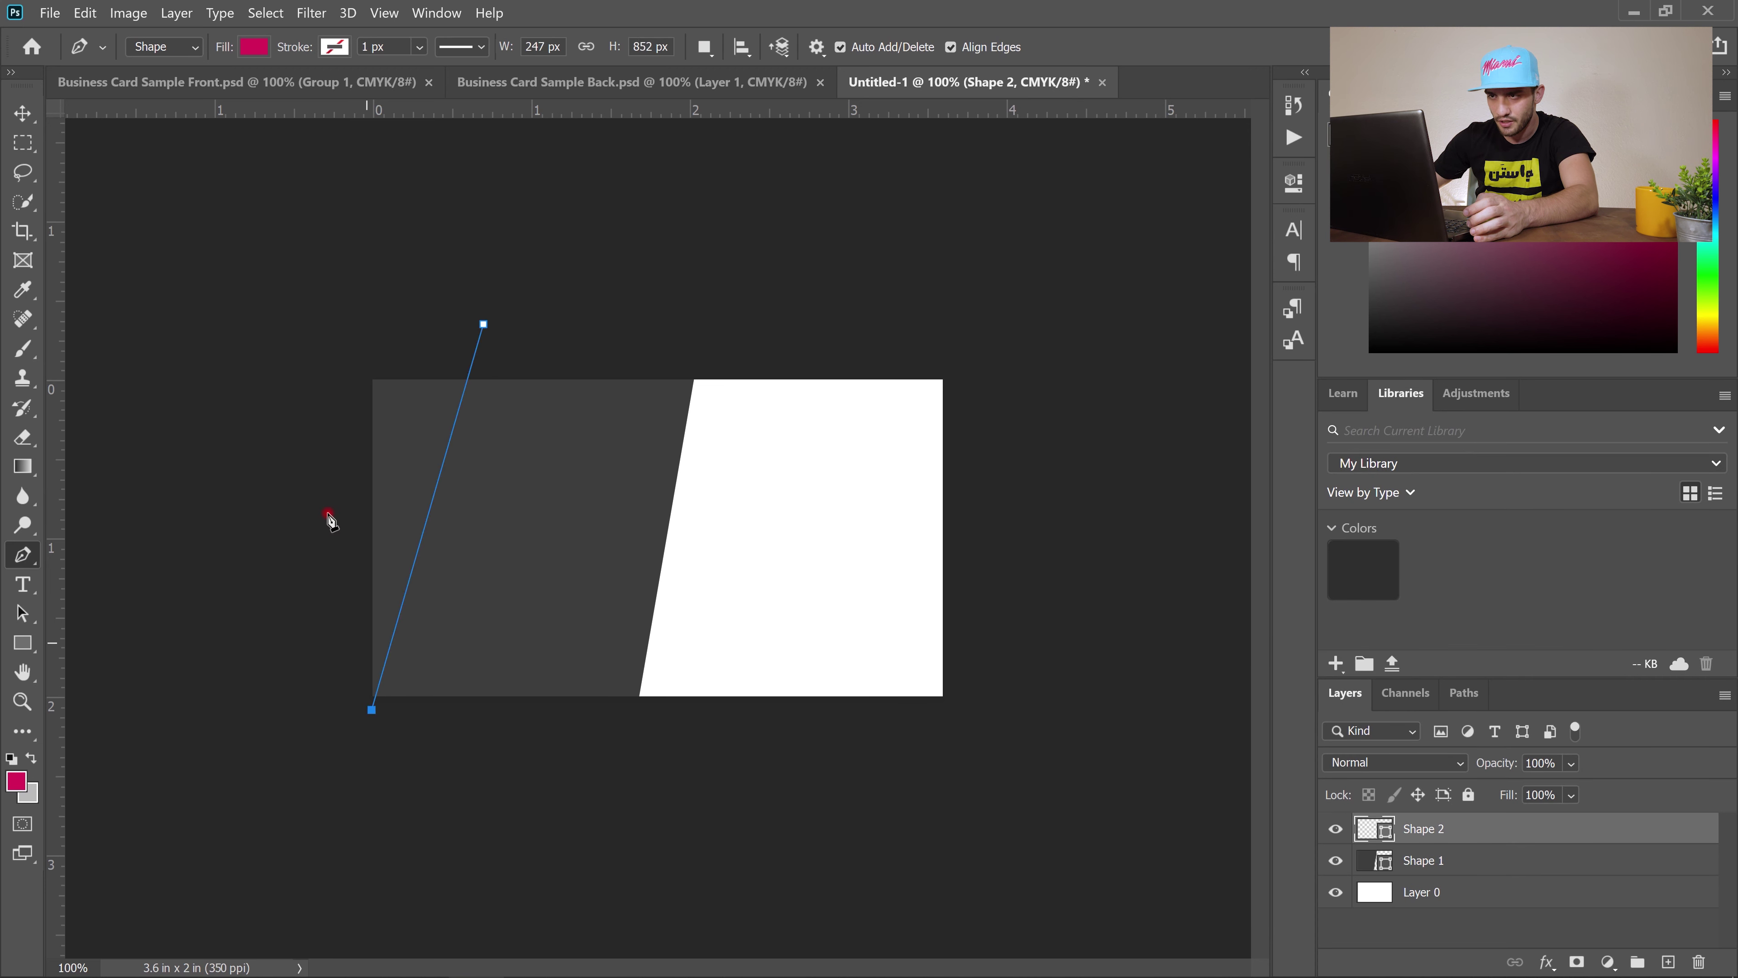
pyautogui.click(328, 321)
pyautogui.click(23, 113)
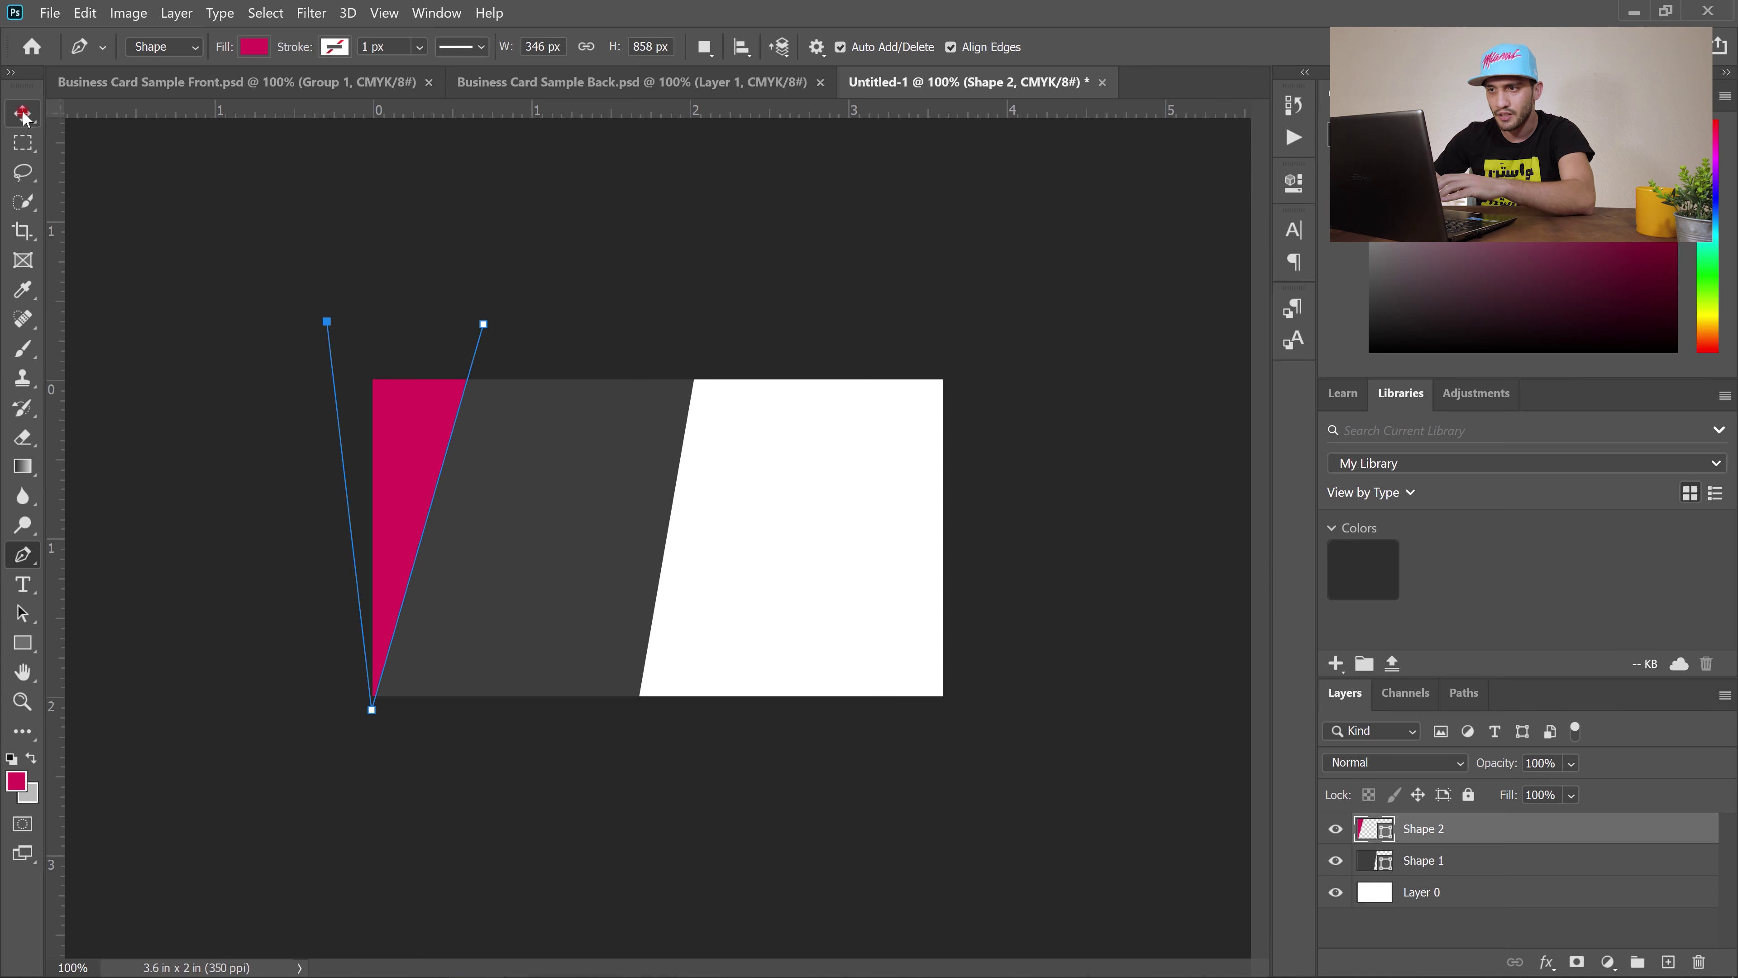
pyautogui.moveTo(397, 297); pyautogui.dragTo(378, 298)
pyautogui.press('Escape')
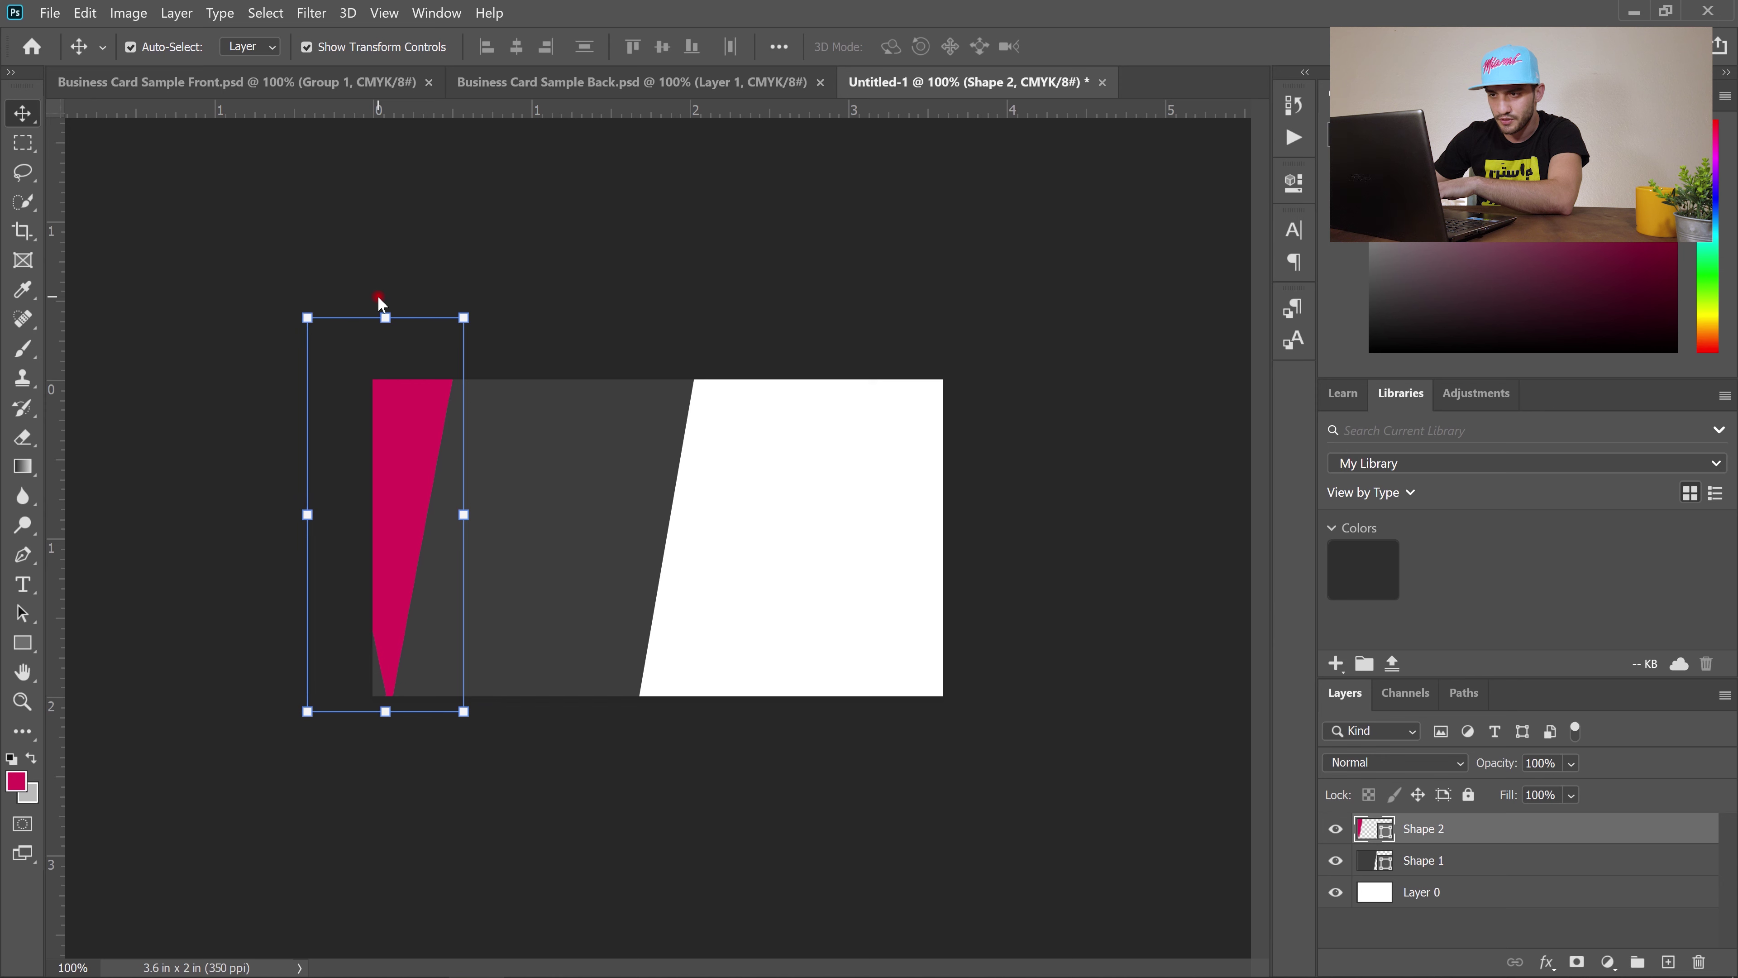
pyautogui.press('Left')
pyautogui.press('Left')
pyautogui.press('Left')
pyautogui.press('Left')
pyautogui.press('Left')
pyautogui.press('Left')
pyautogui.press('Left')
pyautogui.press('Left')
pyautogui.press('Left')
pyautogui.press('Left')
pyautogui.press('Left')
pyautogui.press('Left')
pyautogui.press('Left')
pyautogui.press('Left')
pyautogui.press('Left')
pyautogui.press('Left')
pyautogui.press('Left')
pyautogui.press('Left')
pyautogui.press('Left')
pyautogui.press('Left')
# Draw a deeper red wedge shape at the card's lower-left corner.
pyautogui.press('m')
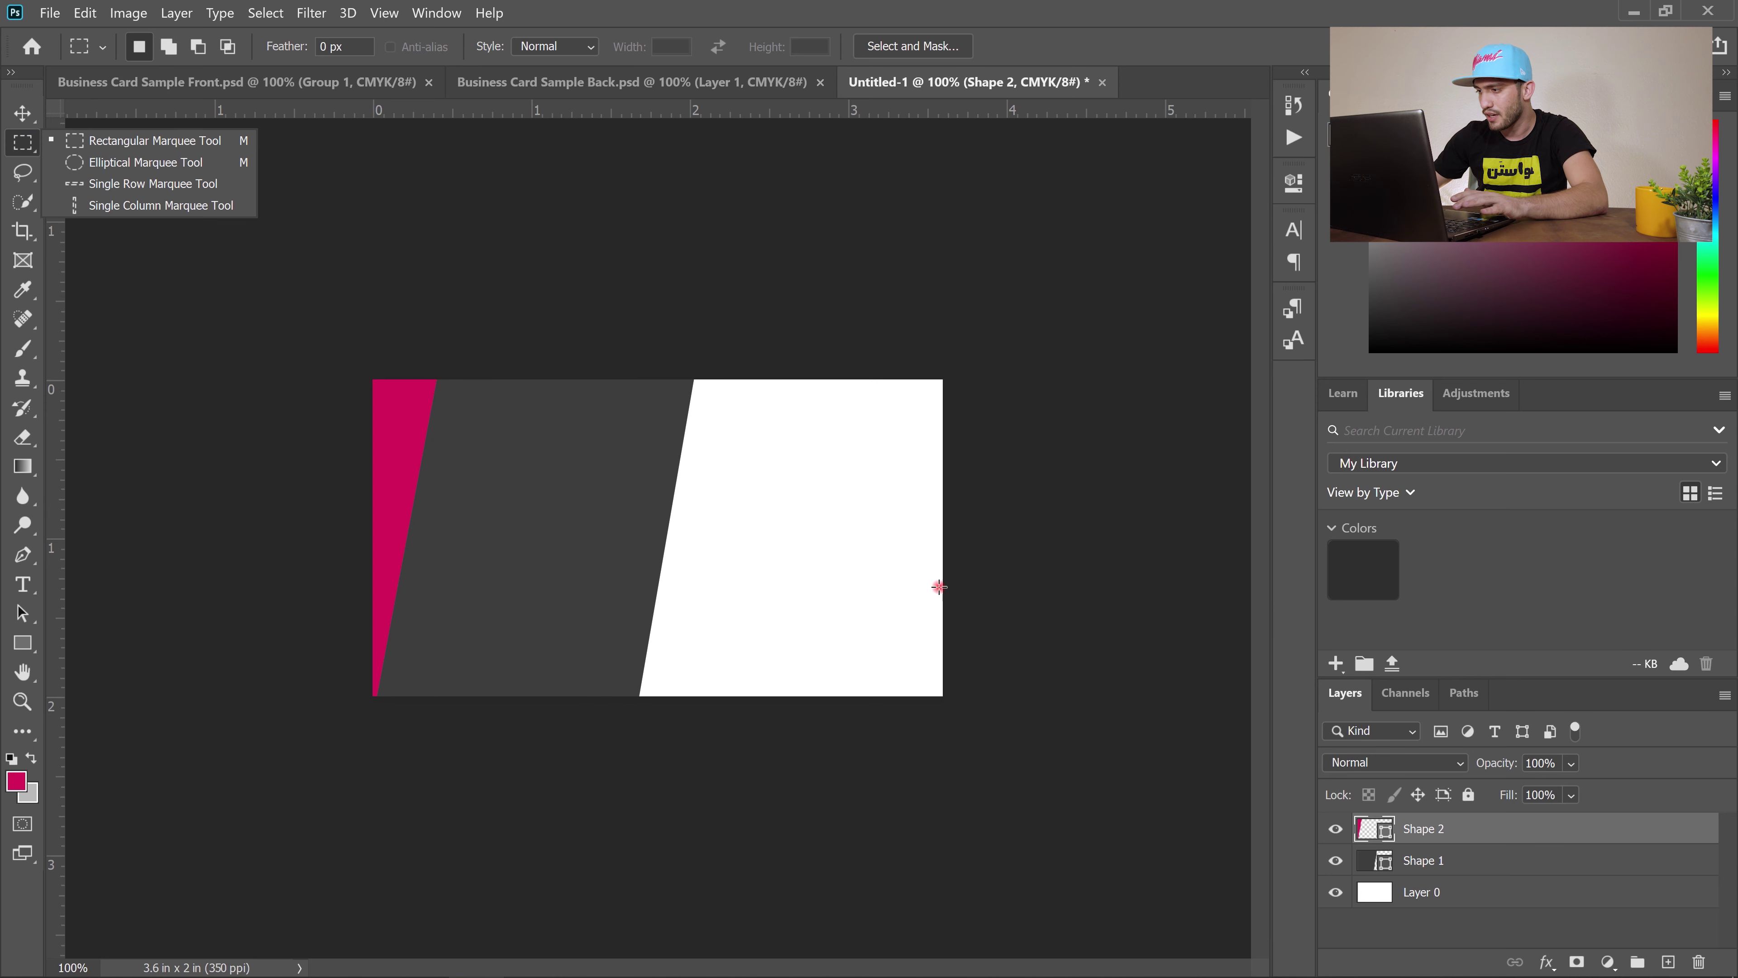
pyautogui.click(1457, 934)
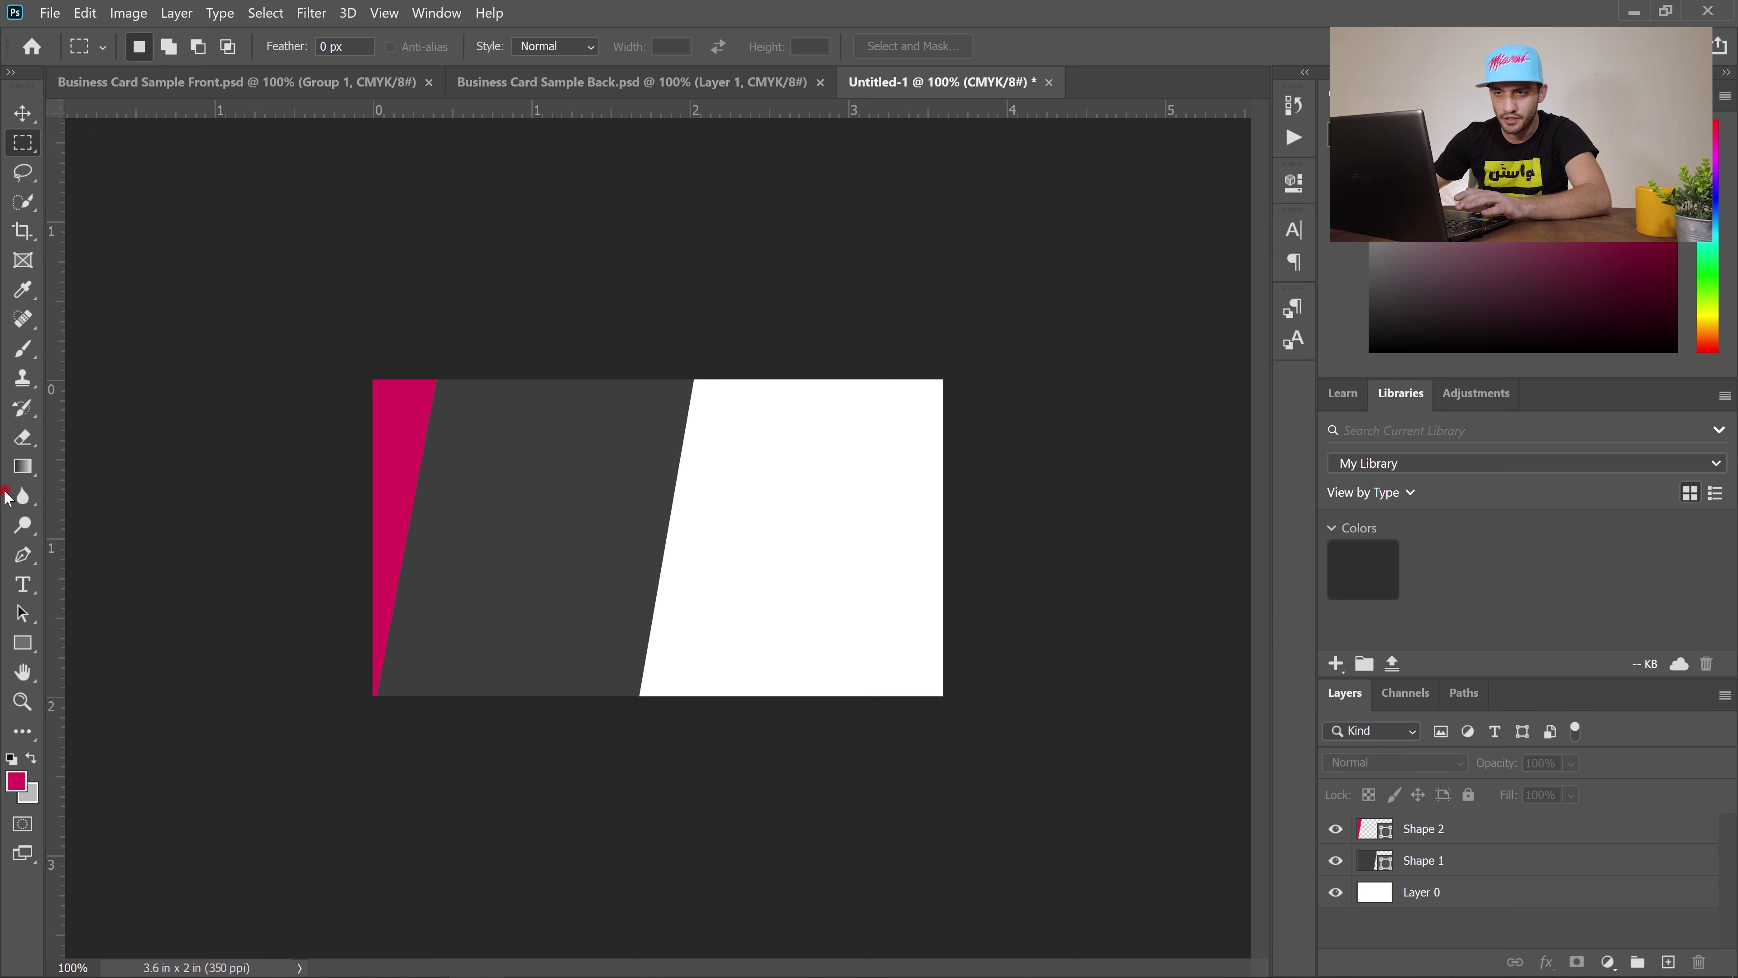
pyautogui.click(26, 555)
pyautogui.click(16, 781)
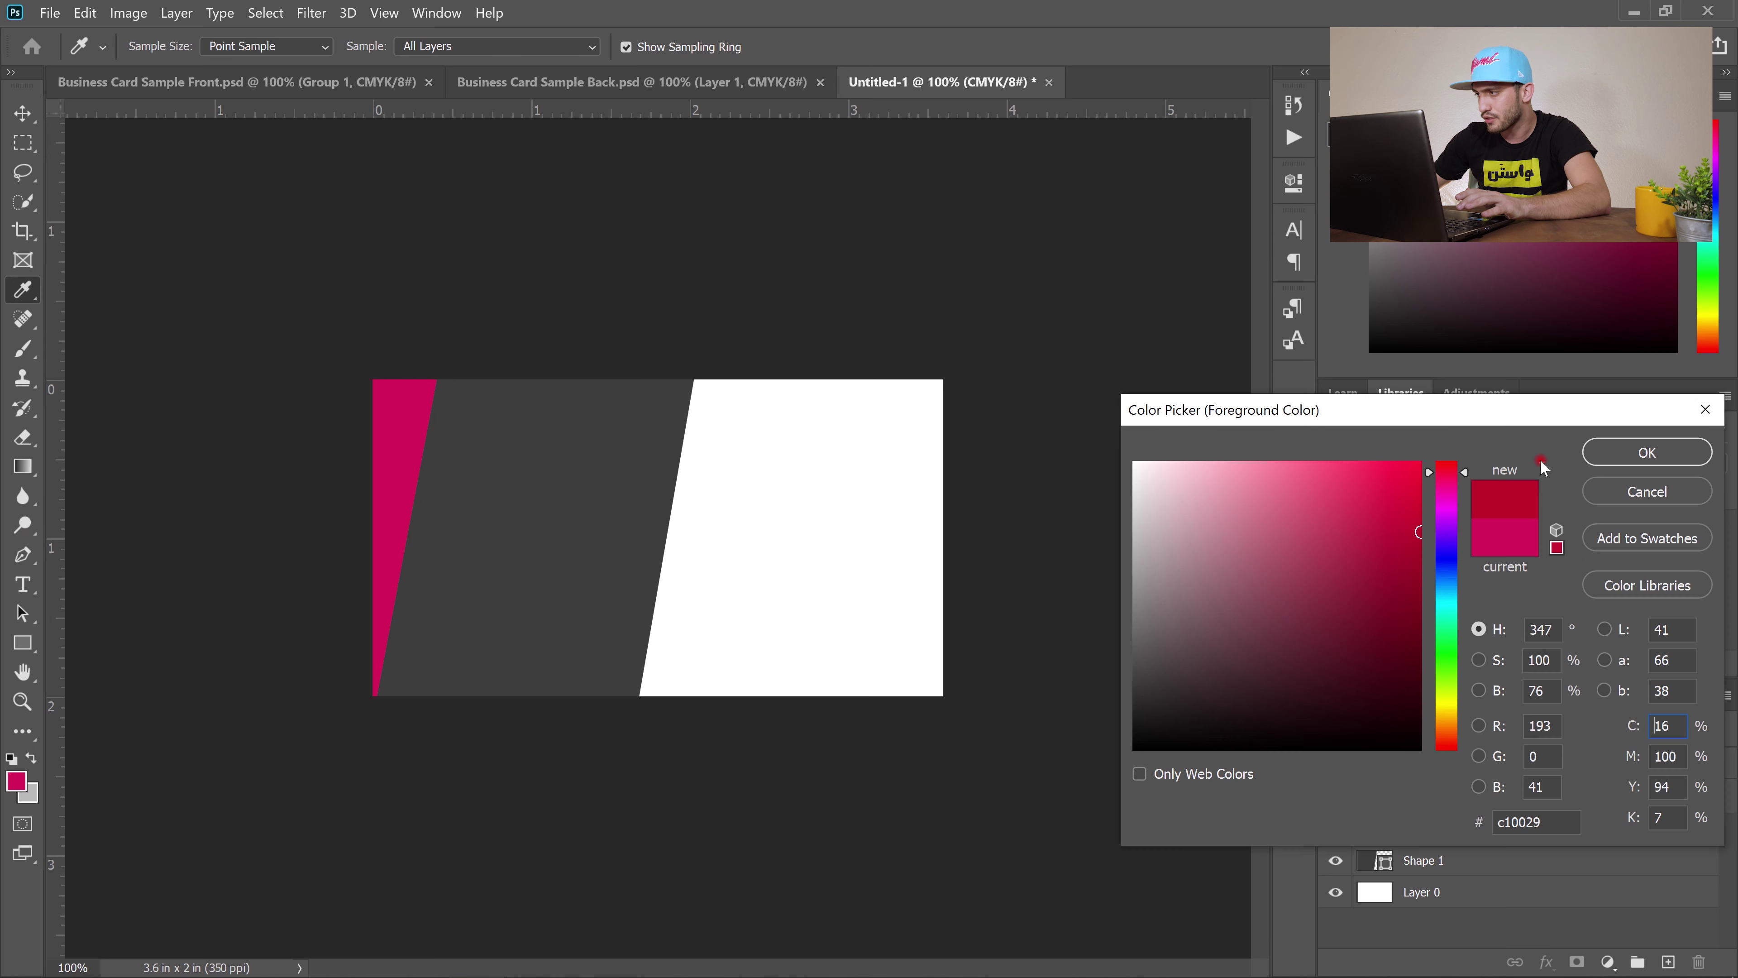
pyautogui.click(1649, 446)
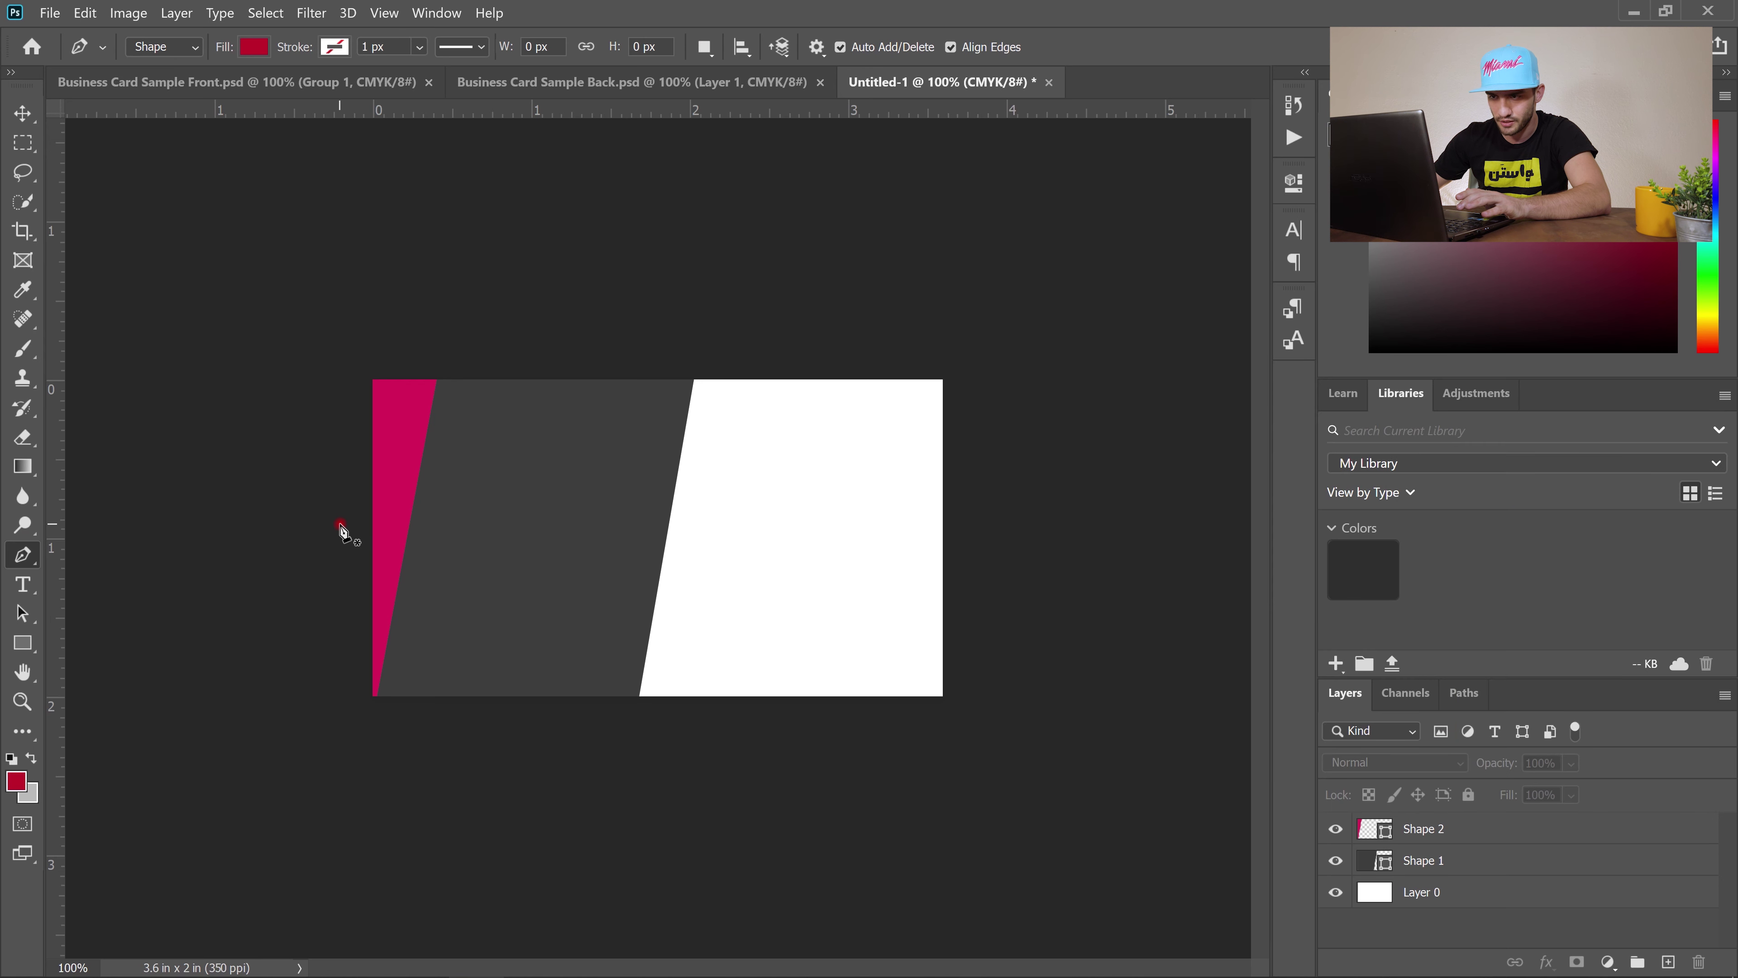
pyautogui.click(348, 509)
pyautogui.moveTo(437, 713); pyautogui.dragTo(320, 752)
pyautogui.moveTo(23, 142)
pyautogui.mouseDown()
pyautogui.moveTo(102, 140)
pyautogui.moveTo(27, 115)
pyautogui.moveTo(55, 137)
pyautogui.mouseUp()
pyautogui.hotkey('shift', 'Right')
pyautogui.hotkey('shift', 'Right')
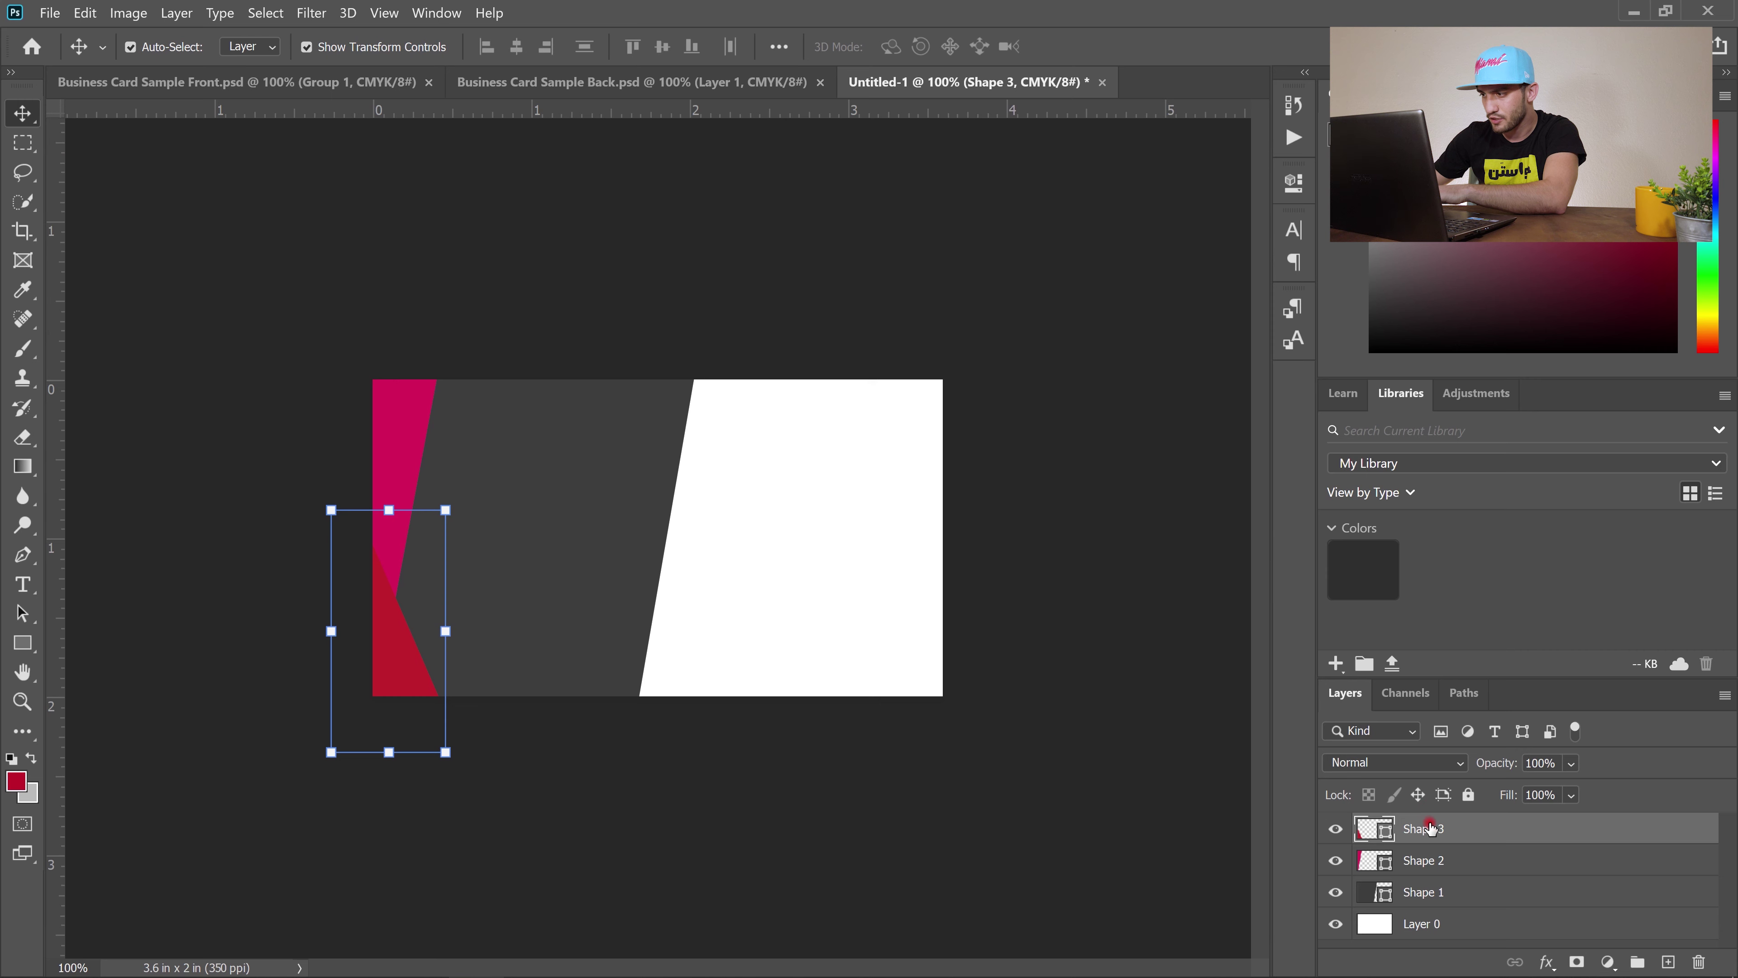
# Move Shape 3 behind the magenta strip and recolour it darker red #991a36.
pyautogui.moveTo(1449, 833); pyautogui.dragTo(1449, 875)
pyautogui.hotkey('ctrl', 'shift', 'Tab')
pyautogui.click(23, 290)
pyautogui.click(446, 638)
pyautogui.click(972, 81)
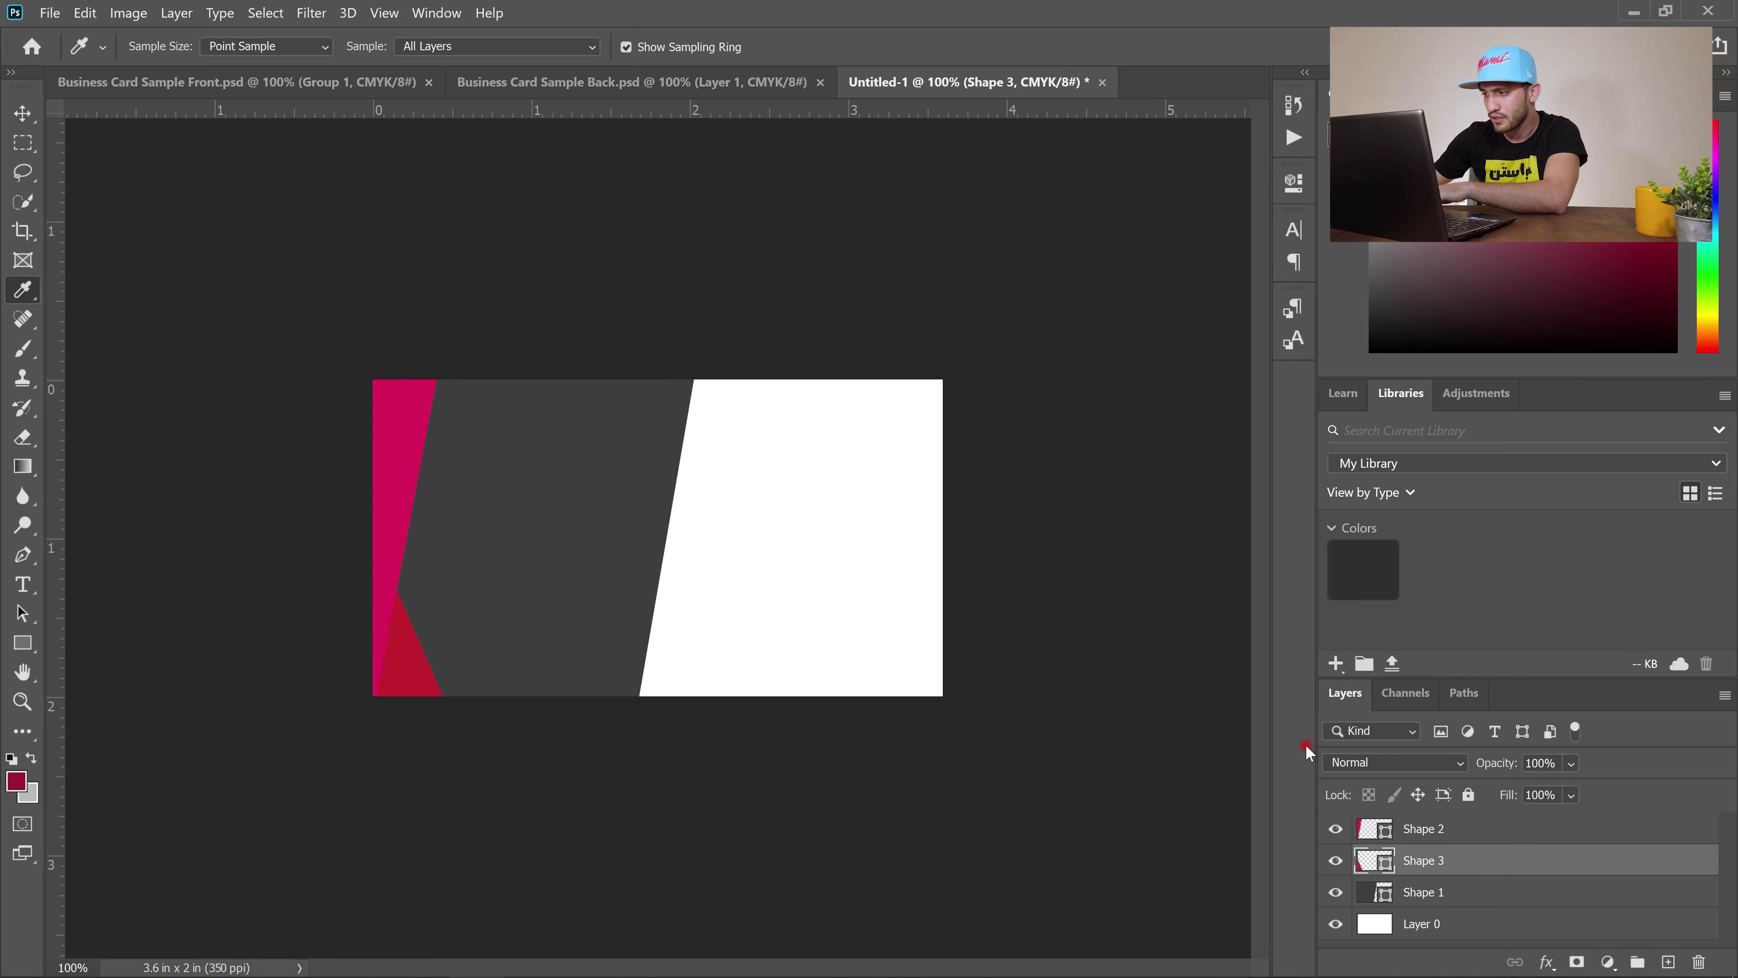
pyautogui.click(1332, 862)
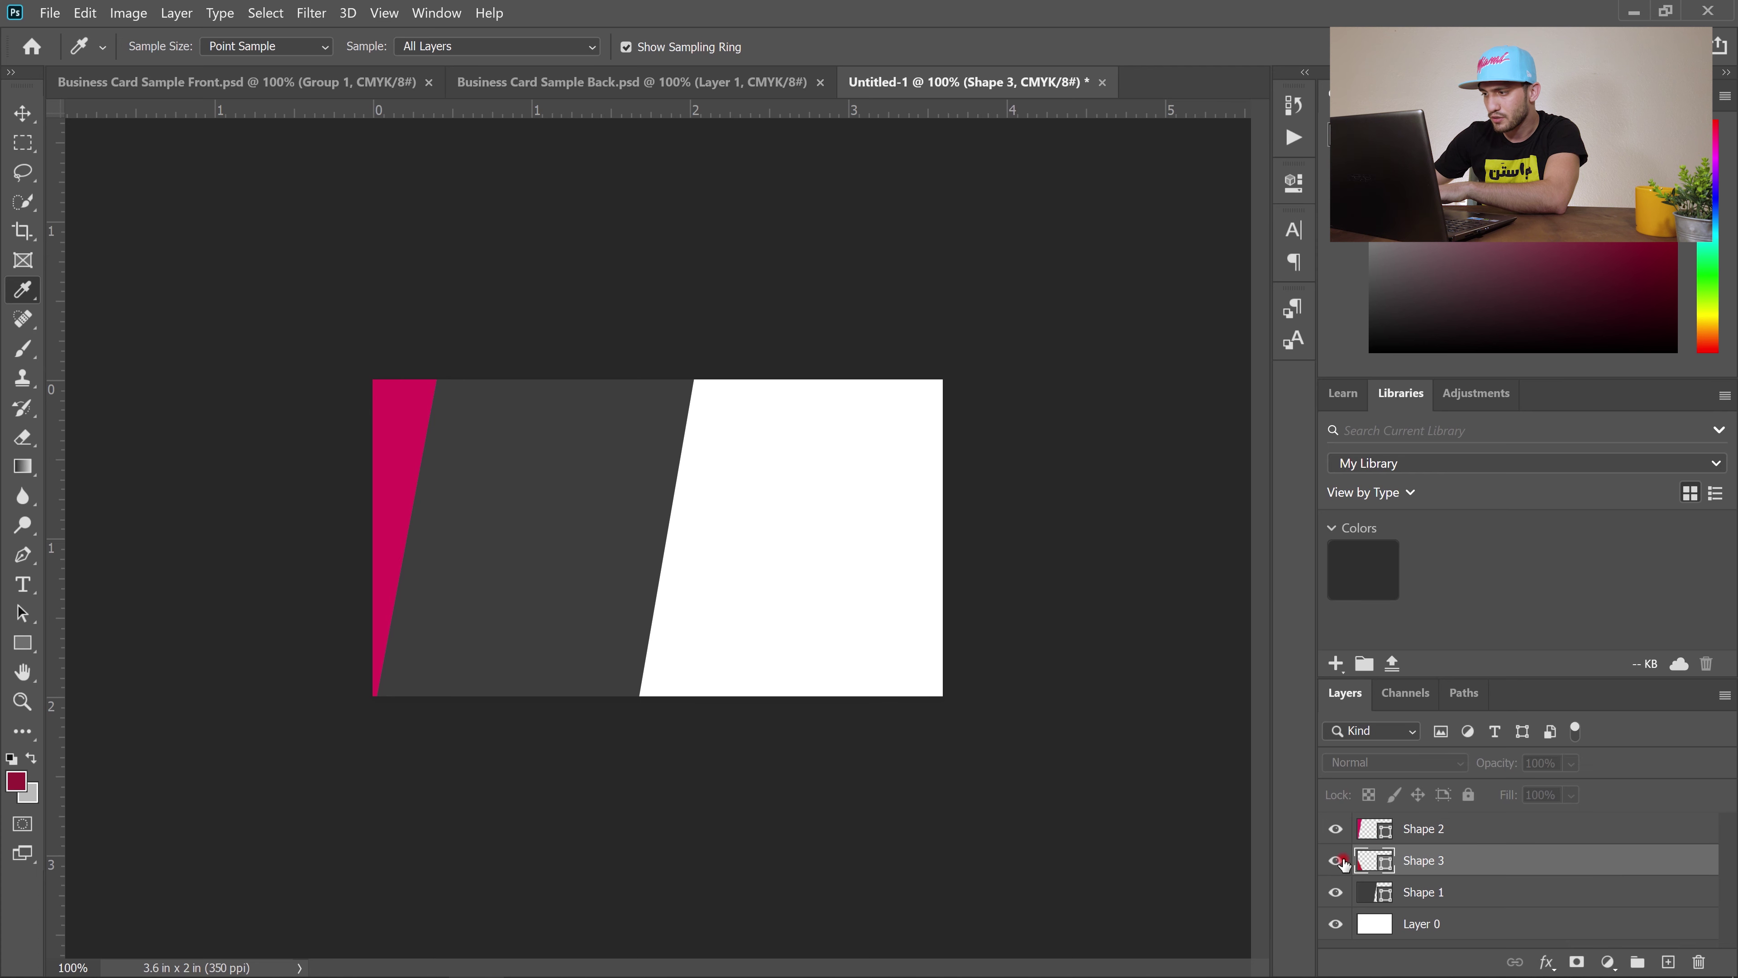
pyautogui.doubleClick(1369, 861)
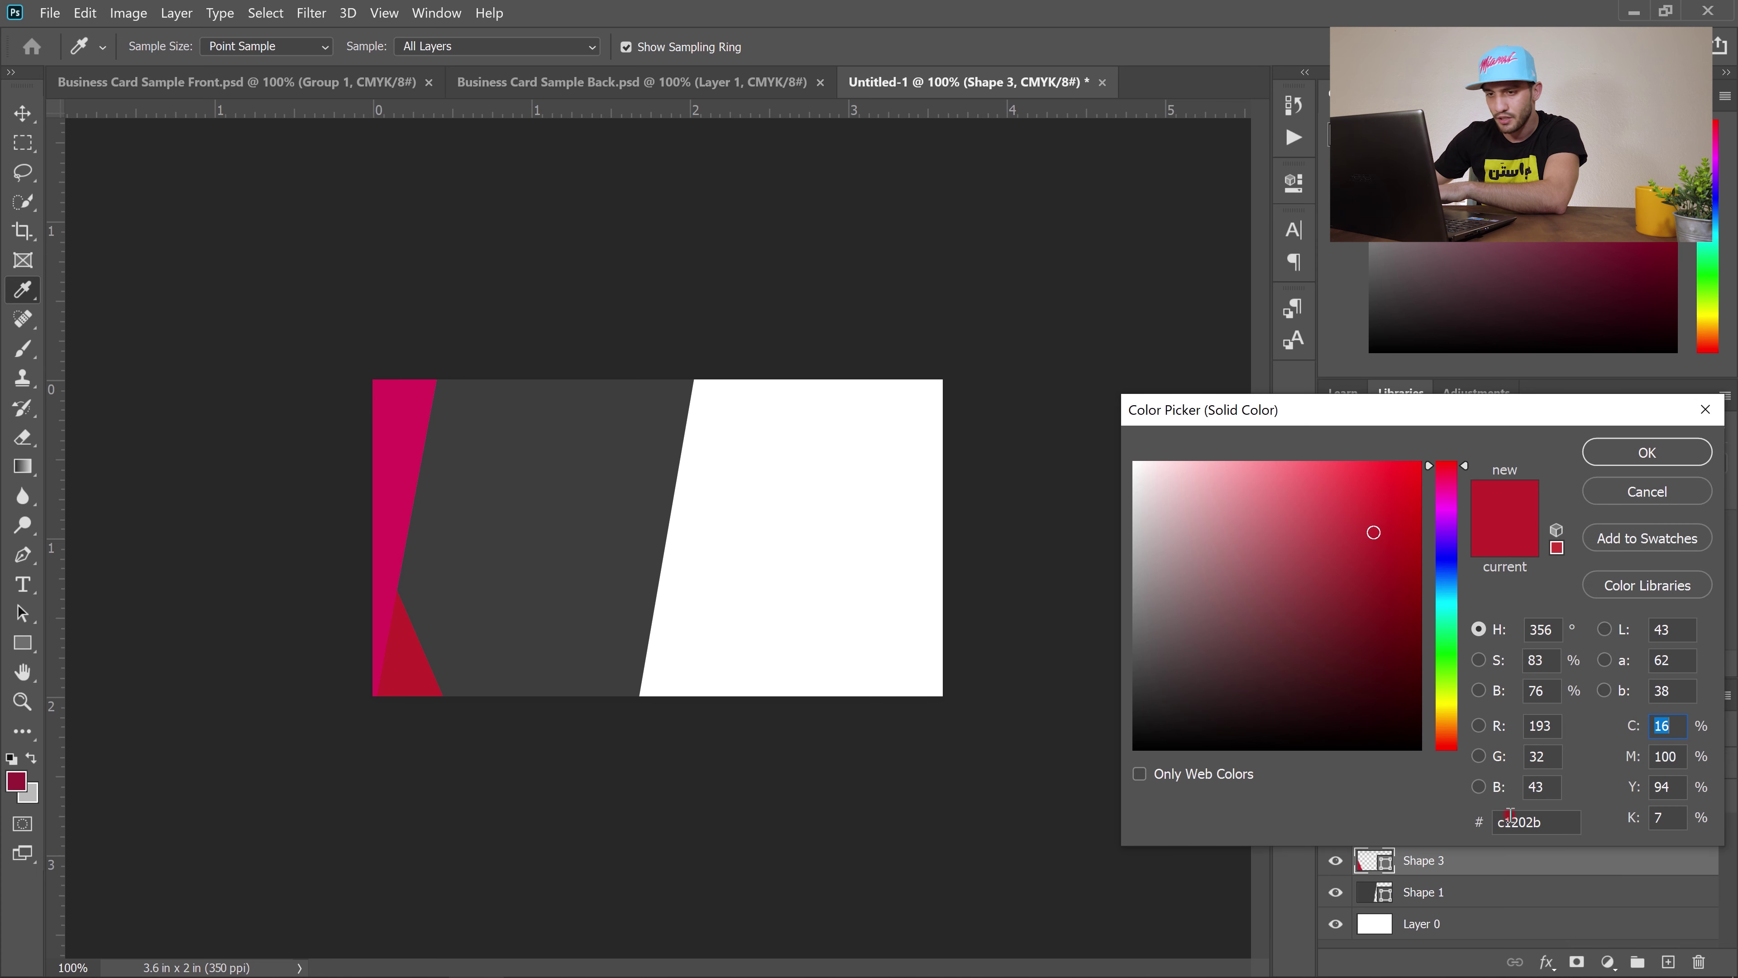
pyautogui.click(20, 774)
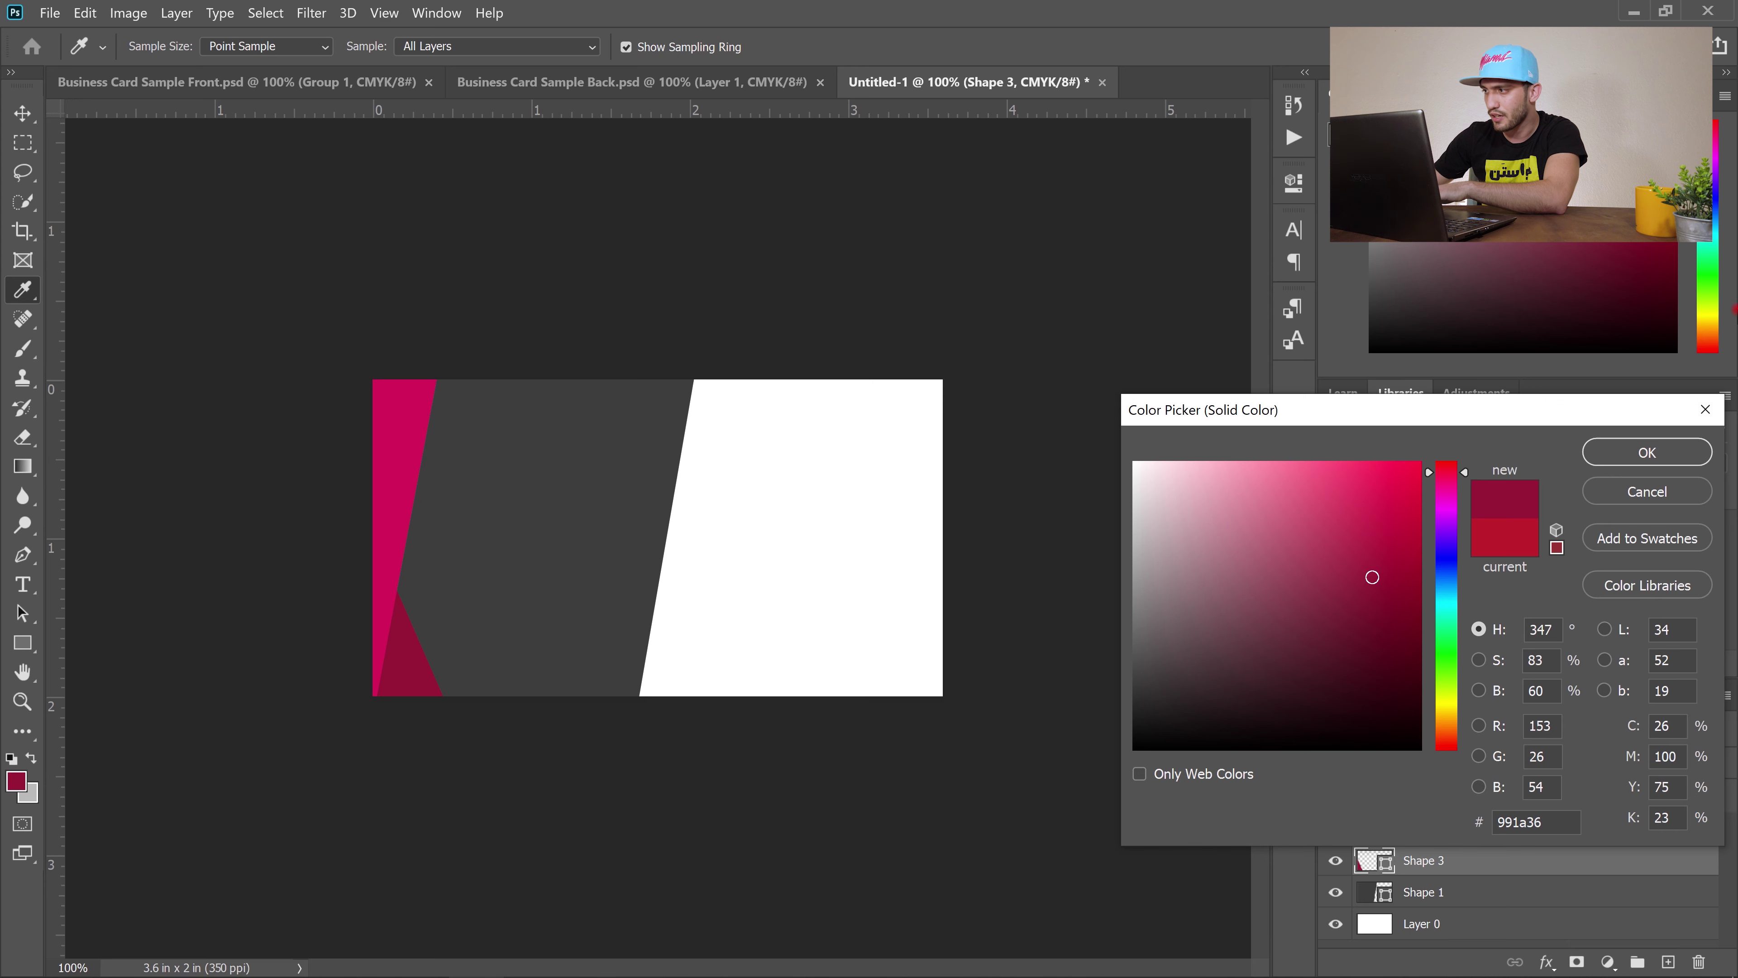
pyautogui.click(1641, 452)
# Select Shape 2, Shape 3, Shape 1 and Layer 0 and group them into Group 1.
pyautogui.press('m')
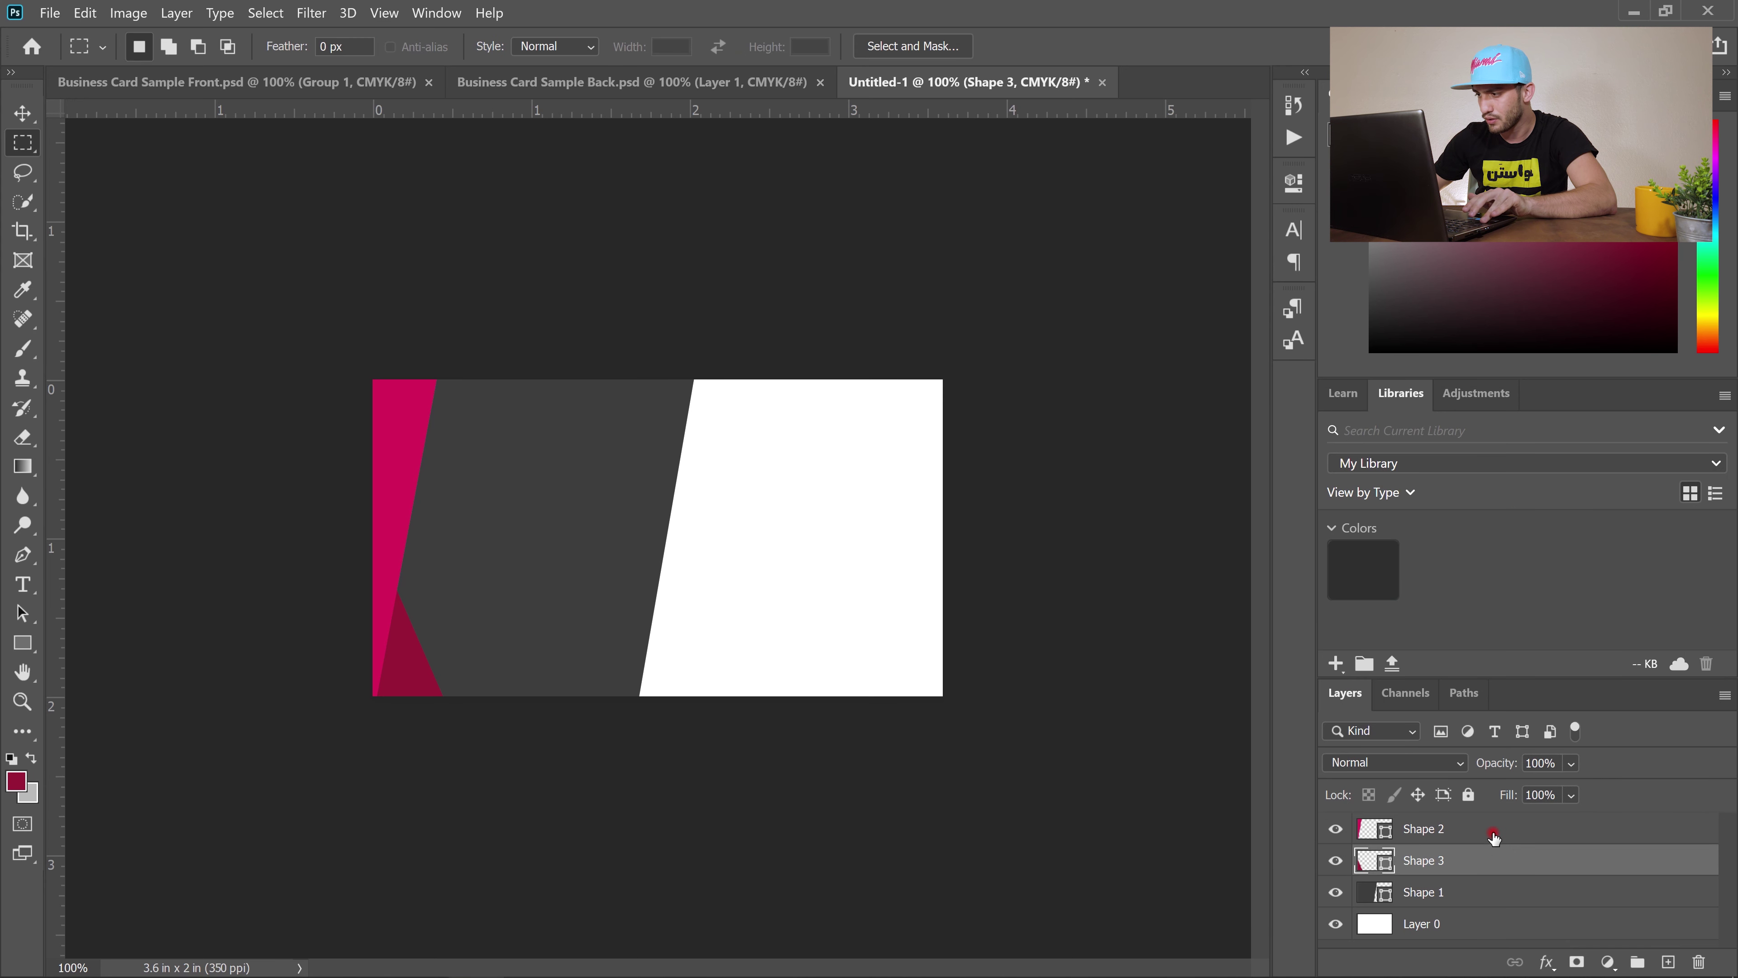
pyautogui.click(1494, 836)
pyautogui.keyDown('shift'); pyautogui.click(1480, 861); pyautogui.keyUp('shift')
pyautogui.keyDown('shift'); pyautogui.click(1482, 891); pyautogui.keyUp('shift')
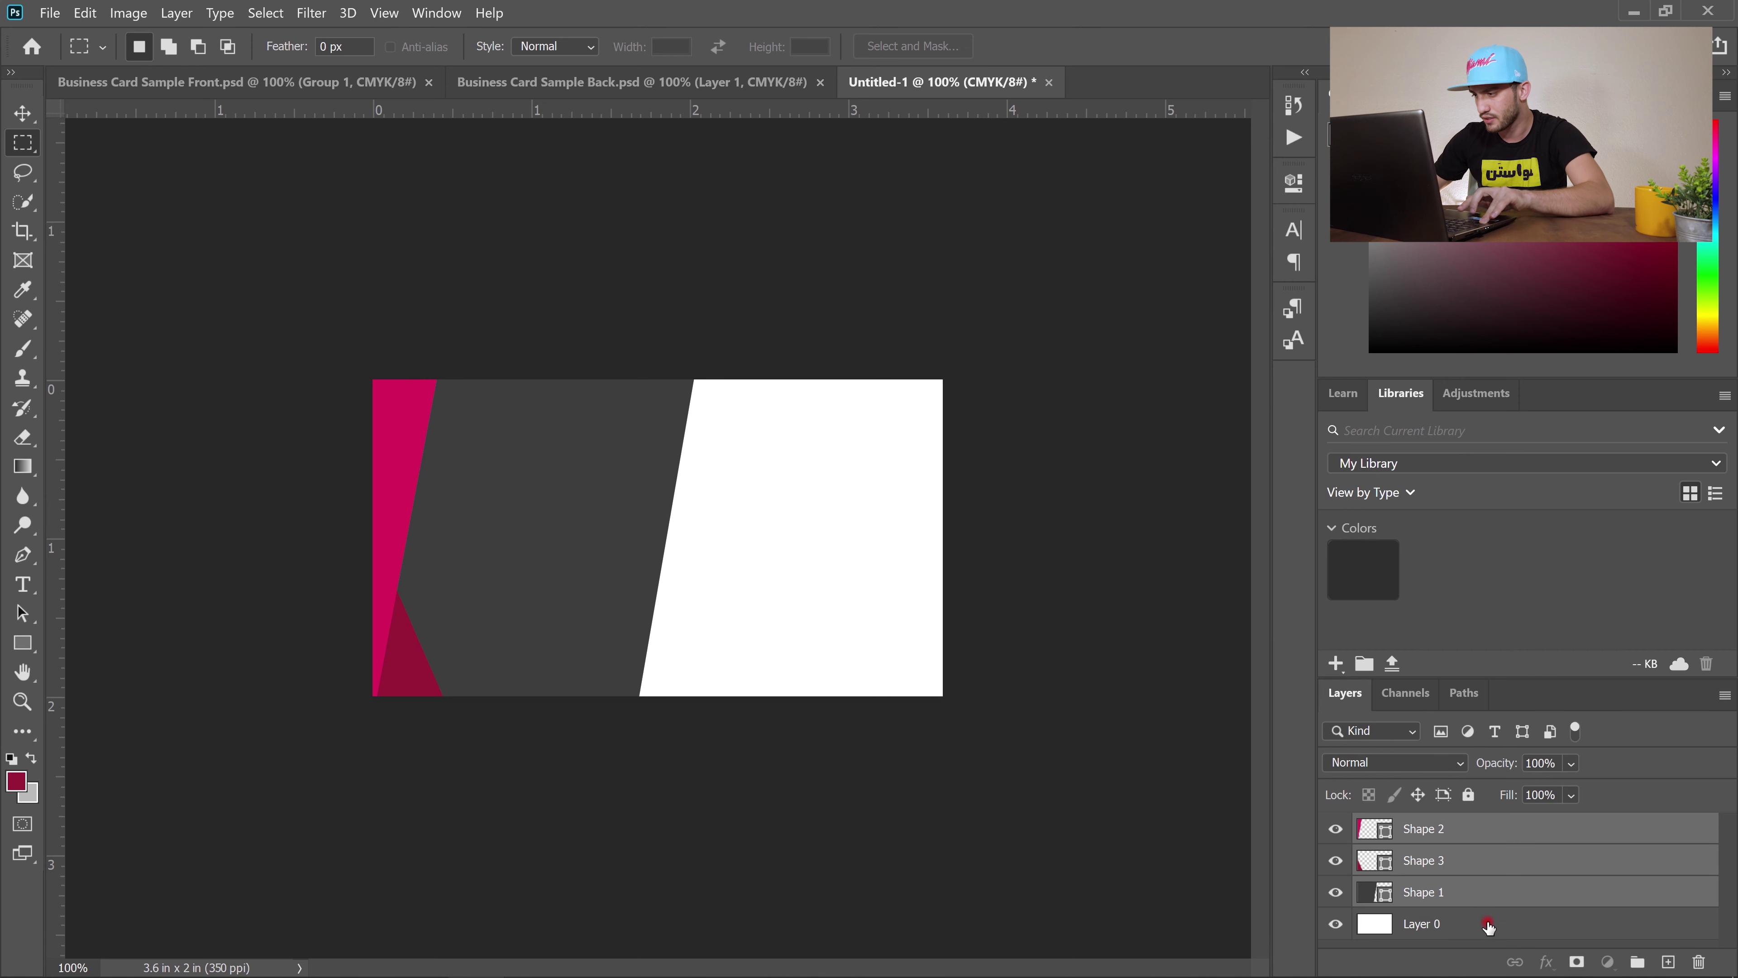
pyautogui.keyDown('shift'); pyautogui.click(1488, 925); pyautogui.keyUp('shift')
pyautogui.rightClick(1537, 832)
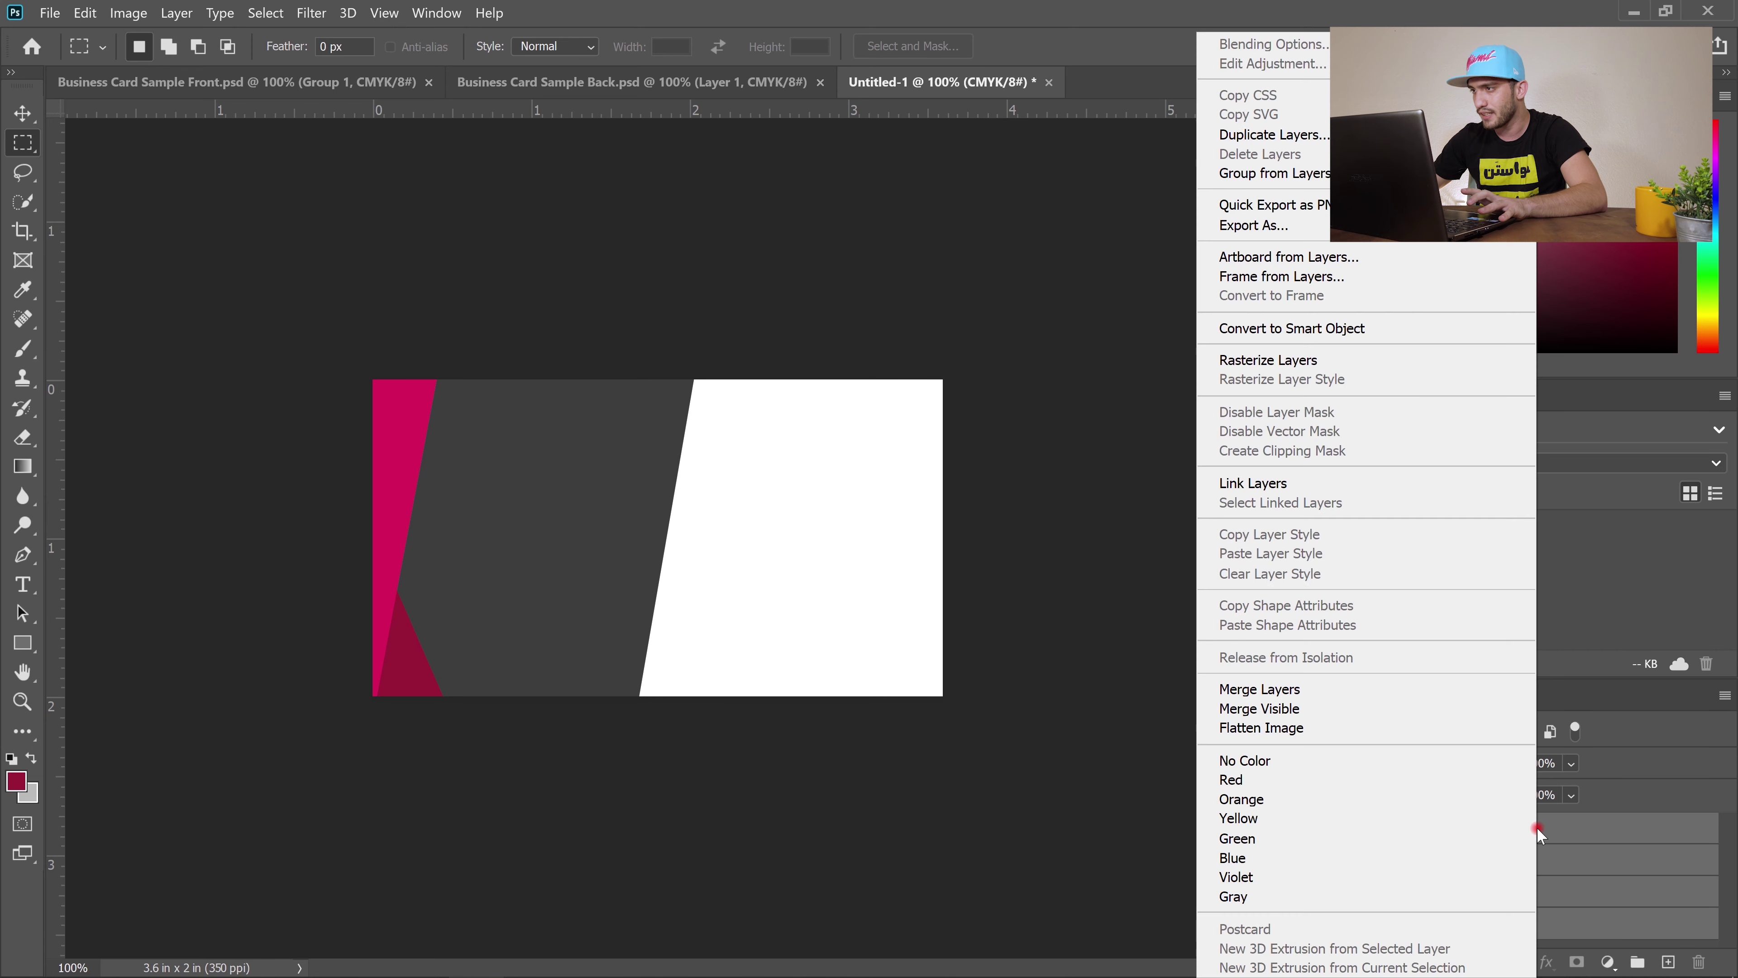
pyautogui.click(1274, 173)
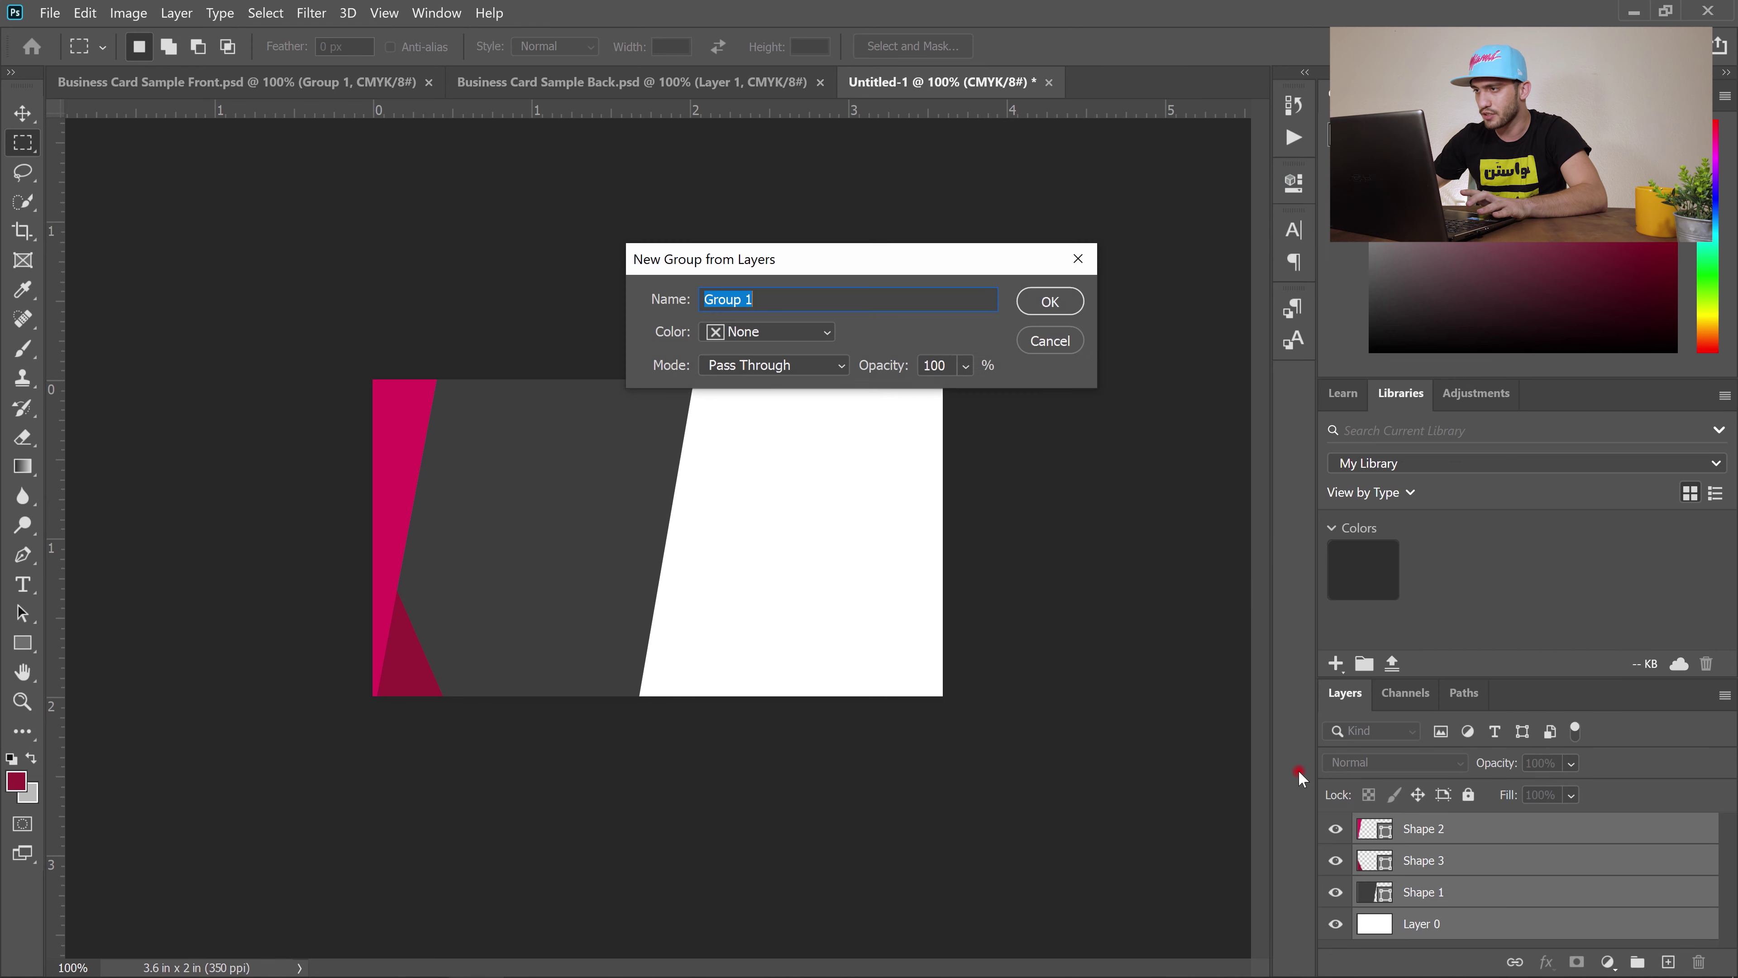
pyautogui.click(1037, 311)
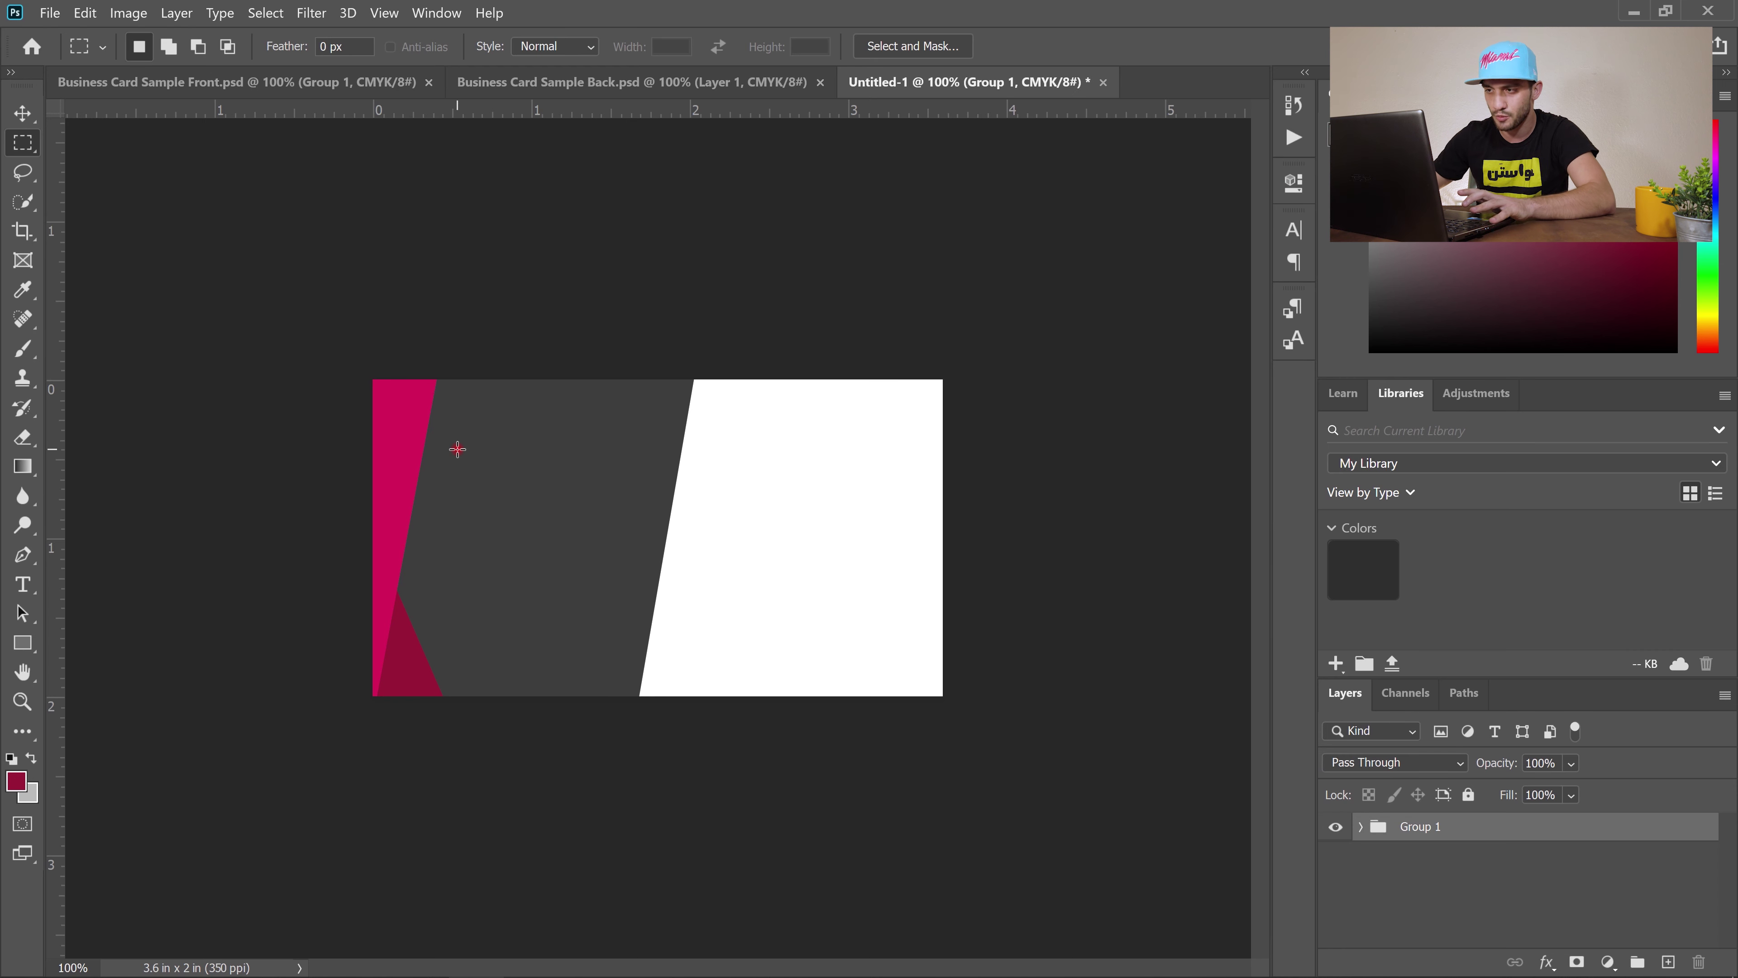
# Draw a small rectangle near the card's top and place Rectangle 1 behind the grey Shape 1.
pyautogui.moveTo(23, 642); pyautogui.dragTo(74, 639)
pyautogui.click(74, 639)
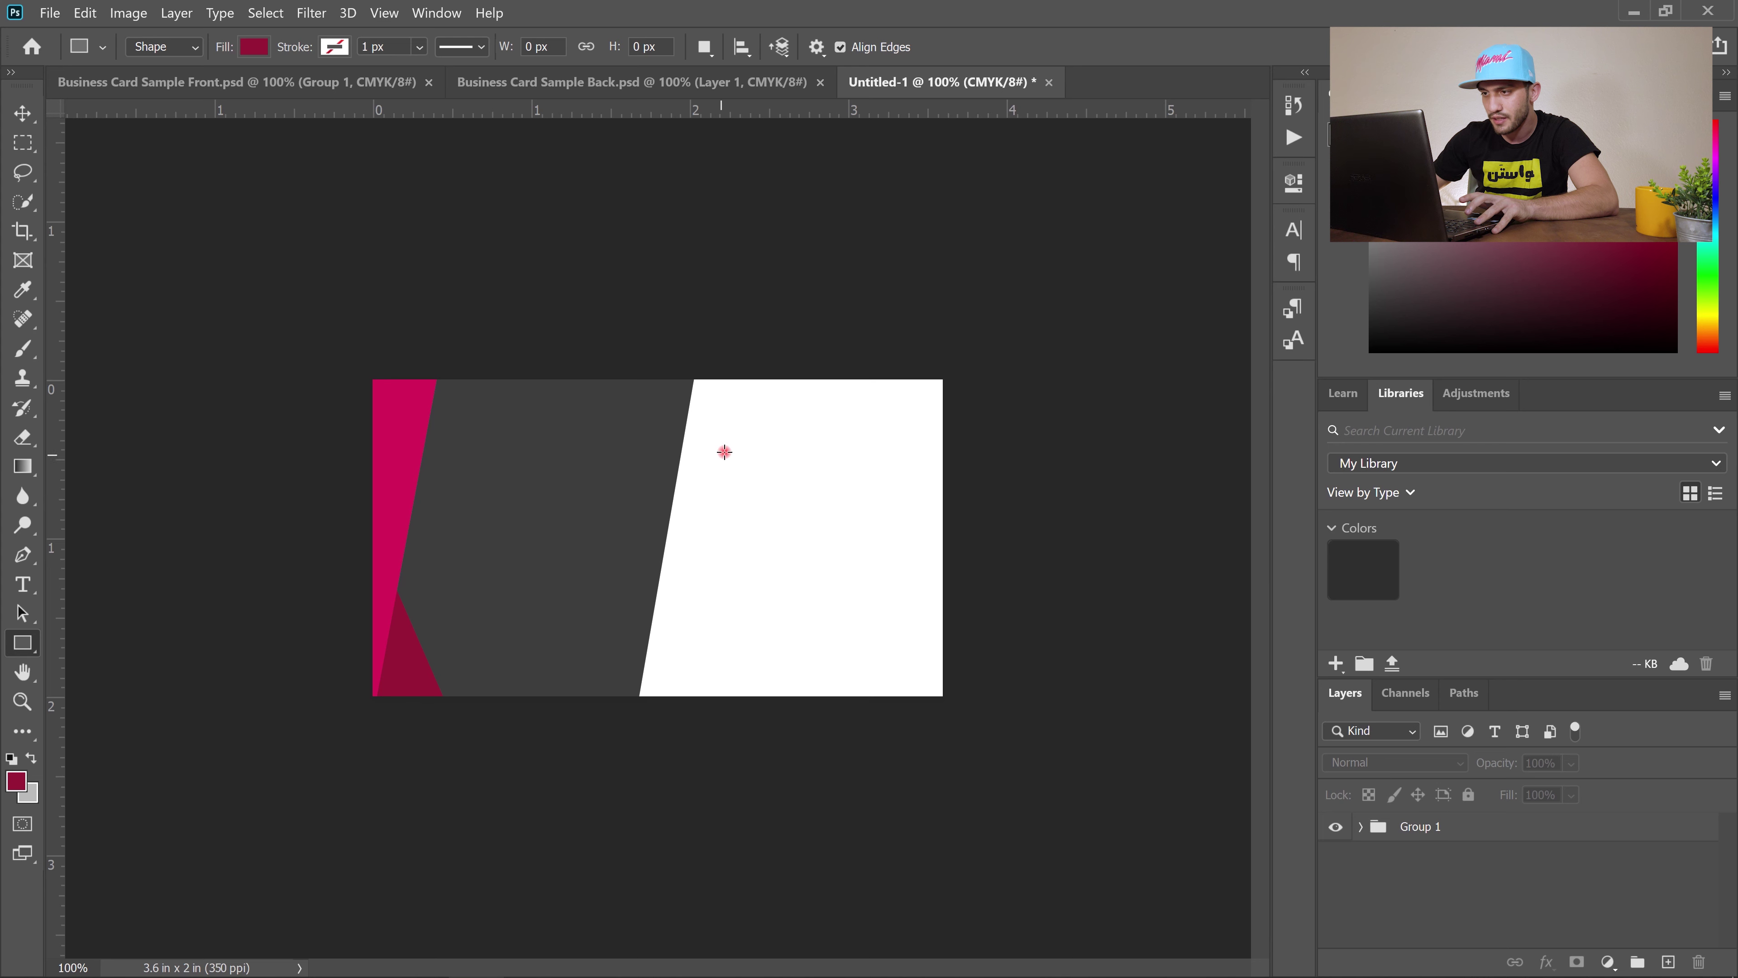
pyautogui.moveTo(738, 446); pyautogui.dragTo(634, 484)
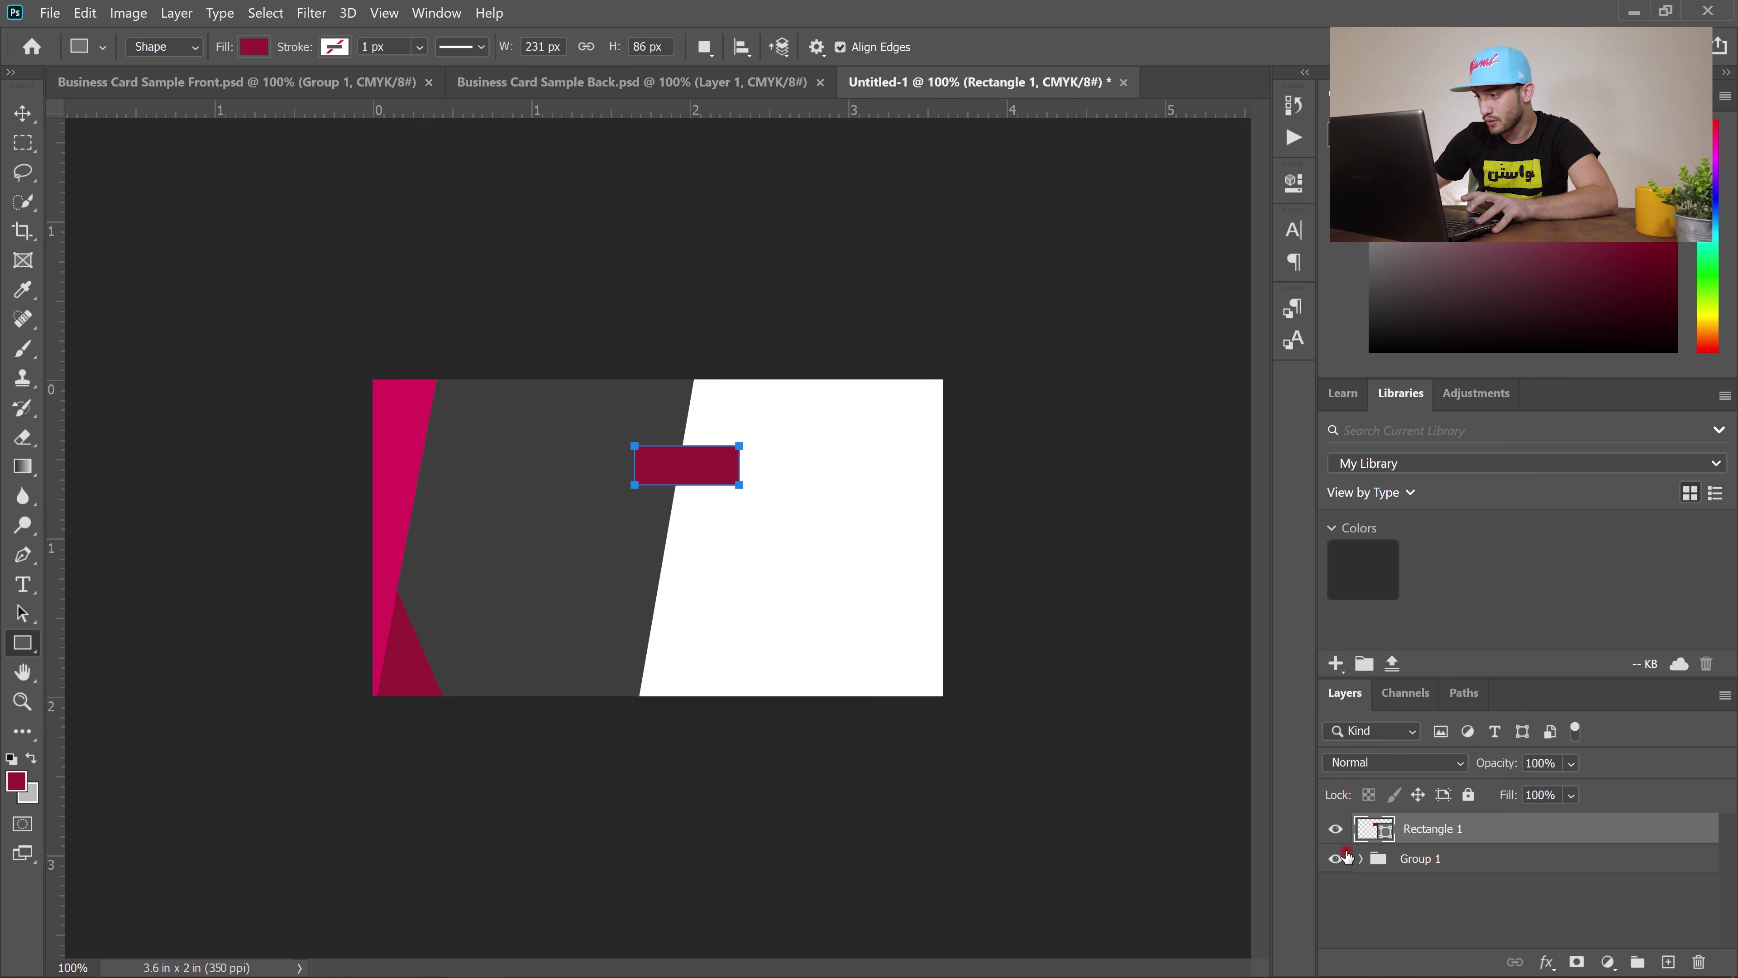
pyautogui.click(1360, 860)
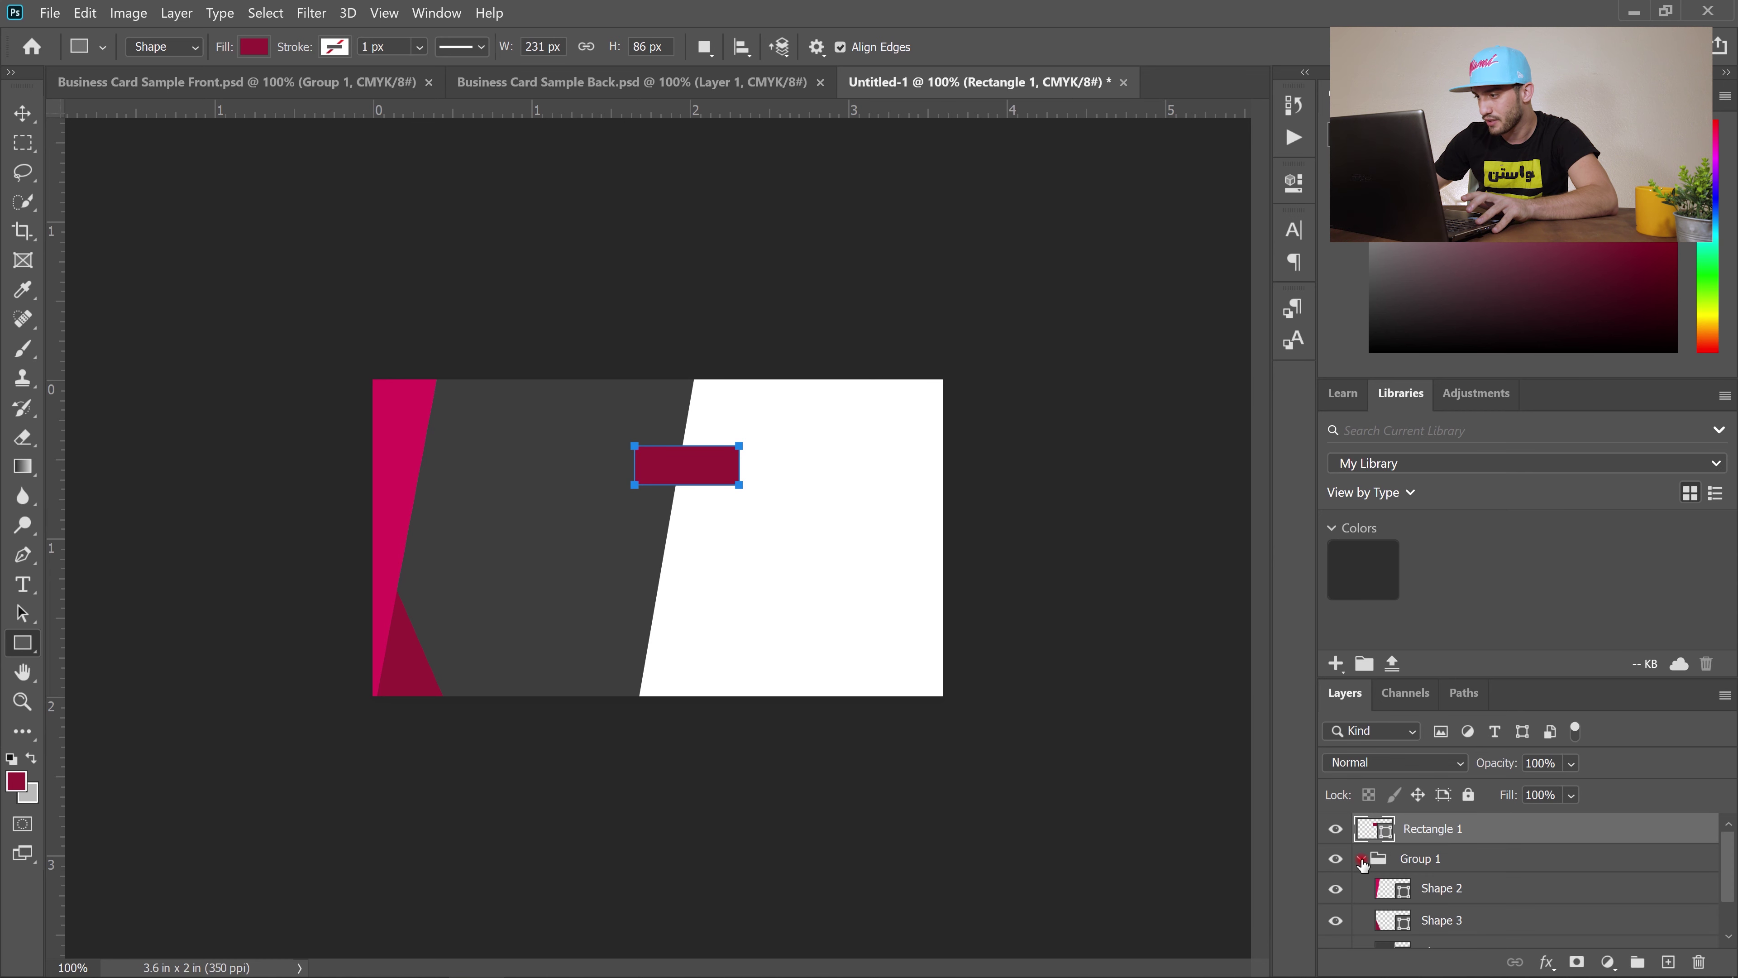
pyautogui.moveTo(1513, 830); pyautogui.dragTo(1484, 920)
pyautogui.click(1464, 936)
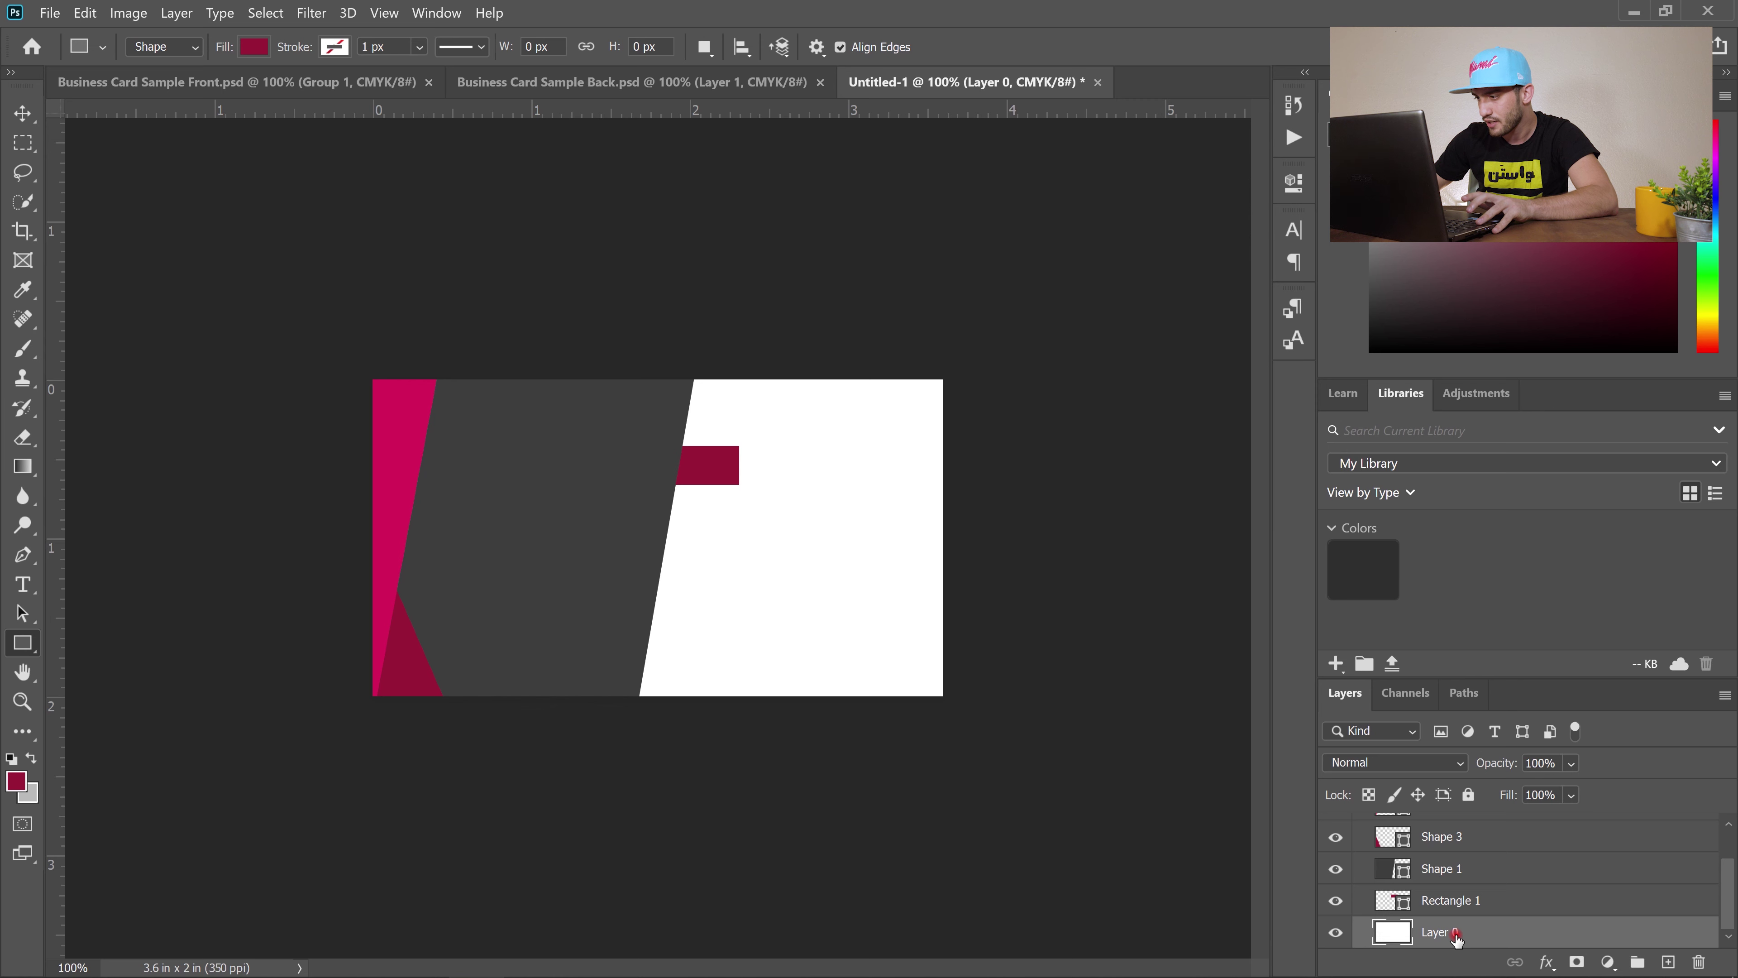
# Rename Rectangle 1 to '1', duplicate it, and move the copy just below.
pyautogui.click(1464, 880)
pyautogui.doubleClick(1456, 901)
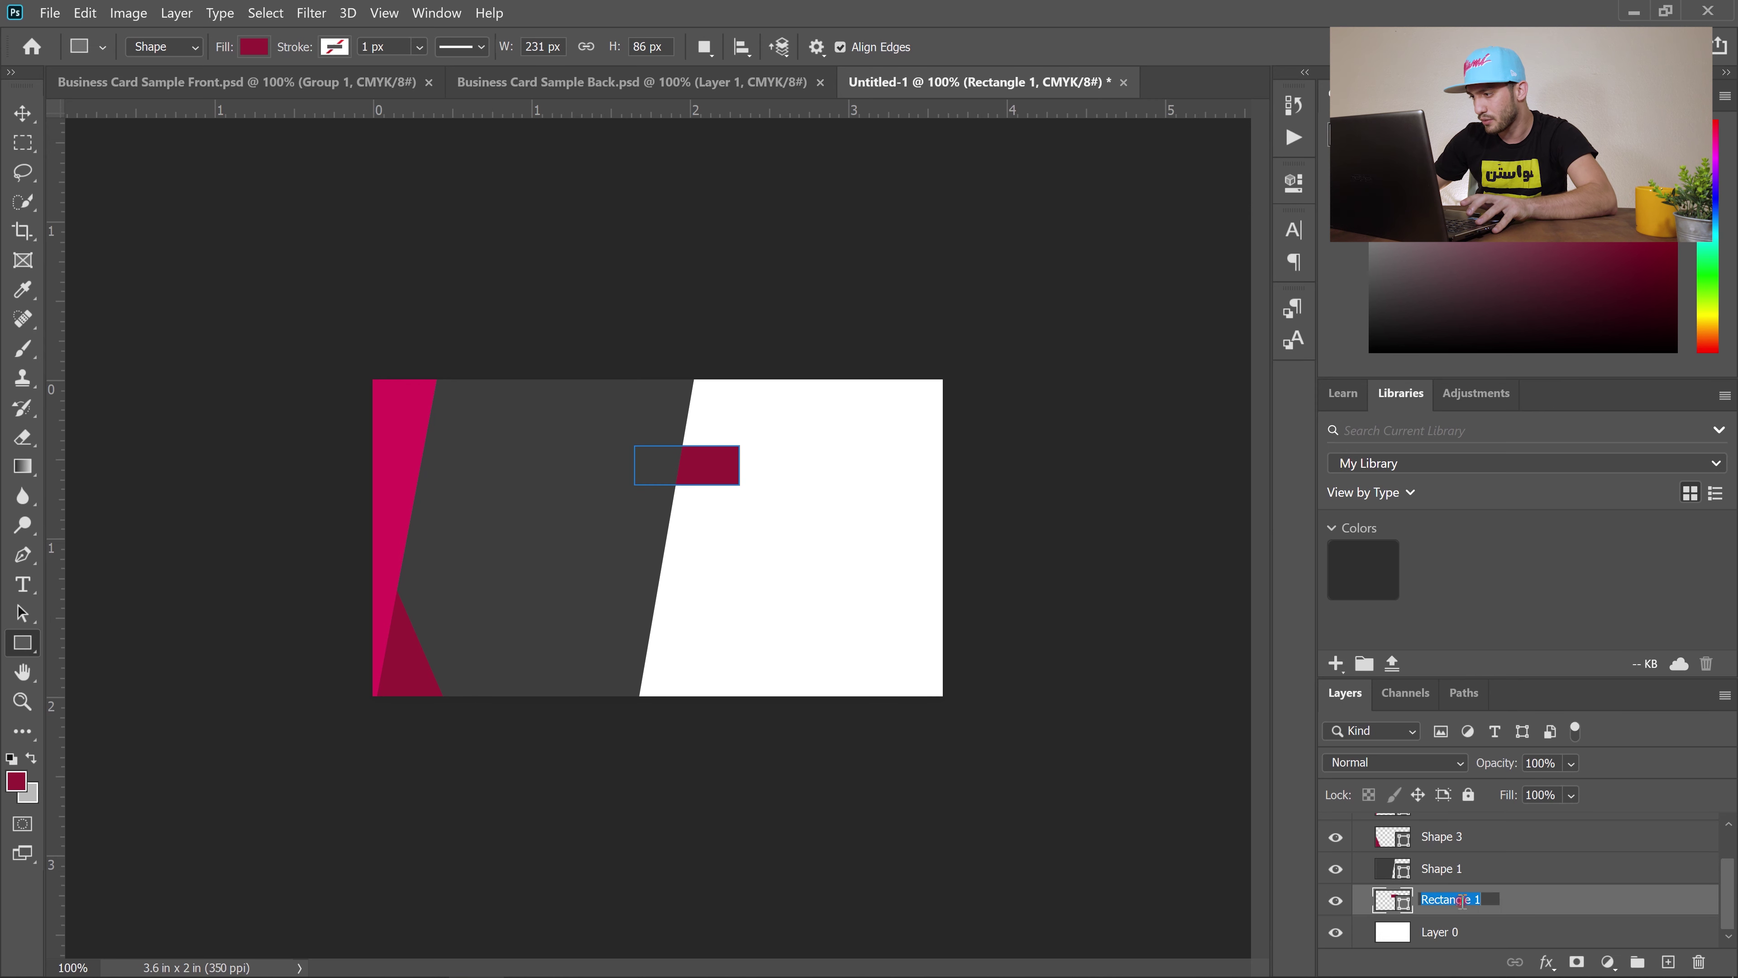
pyautogui.write('1')
pyautogui.press('Return')
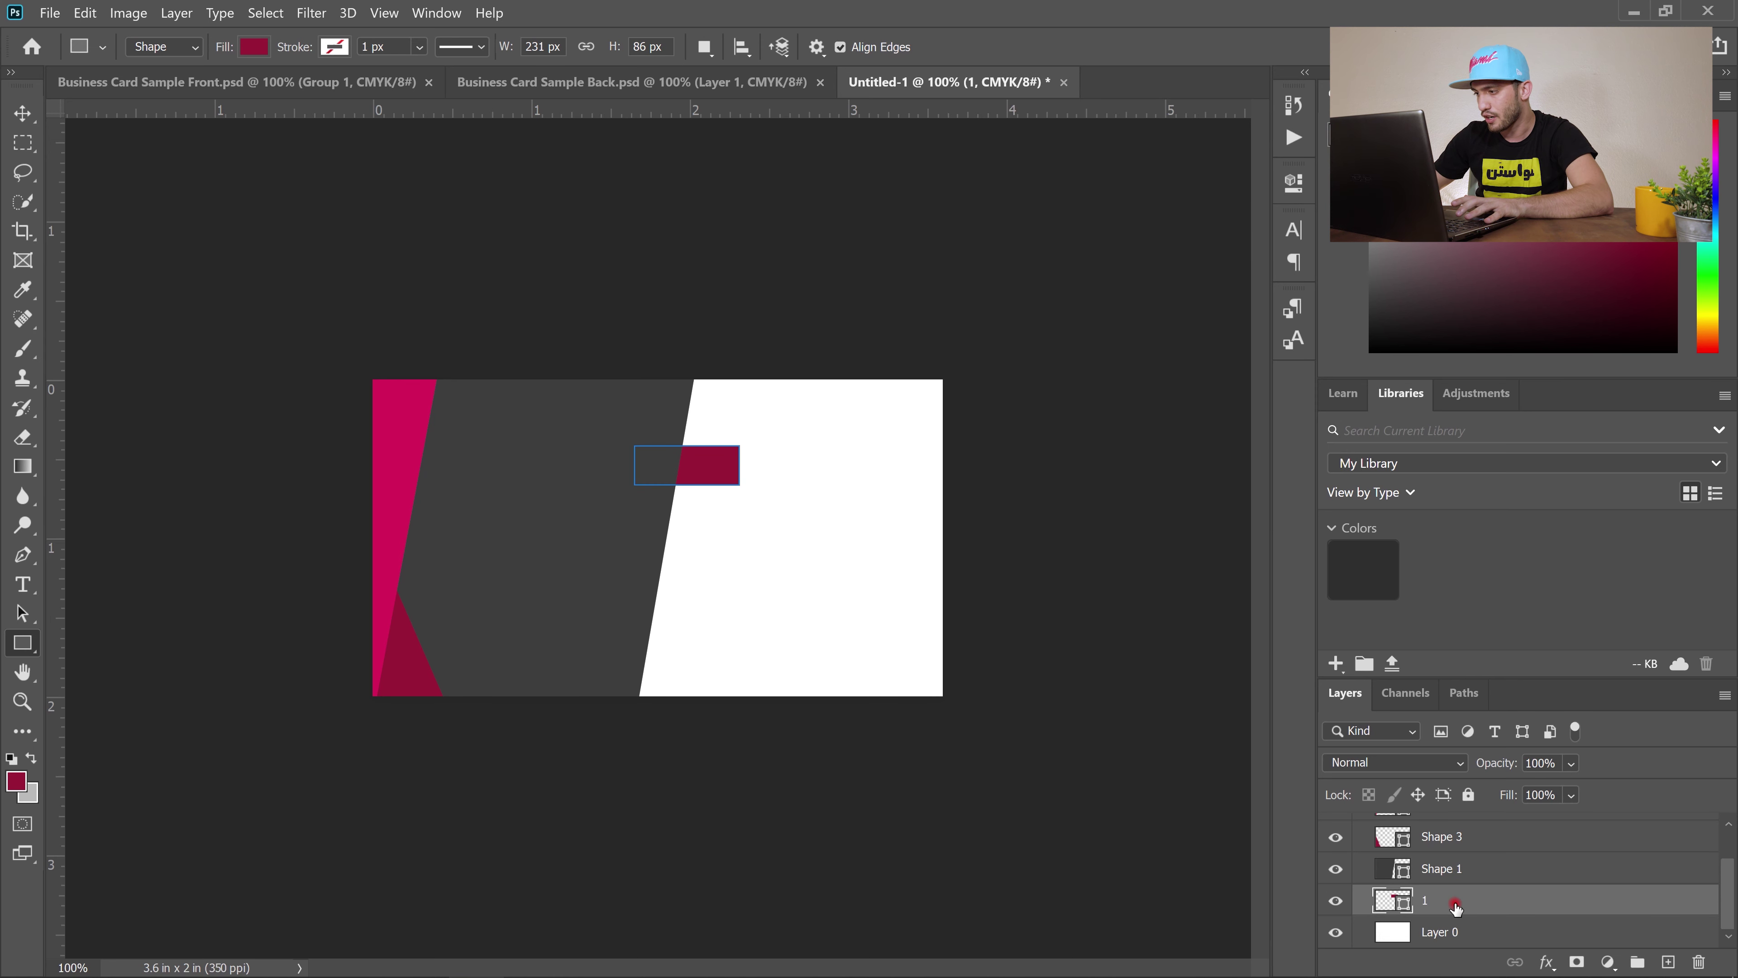
pyautogui.rightClick(1456, 901)
pyautogui.click(1189, 134)
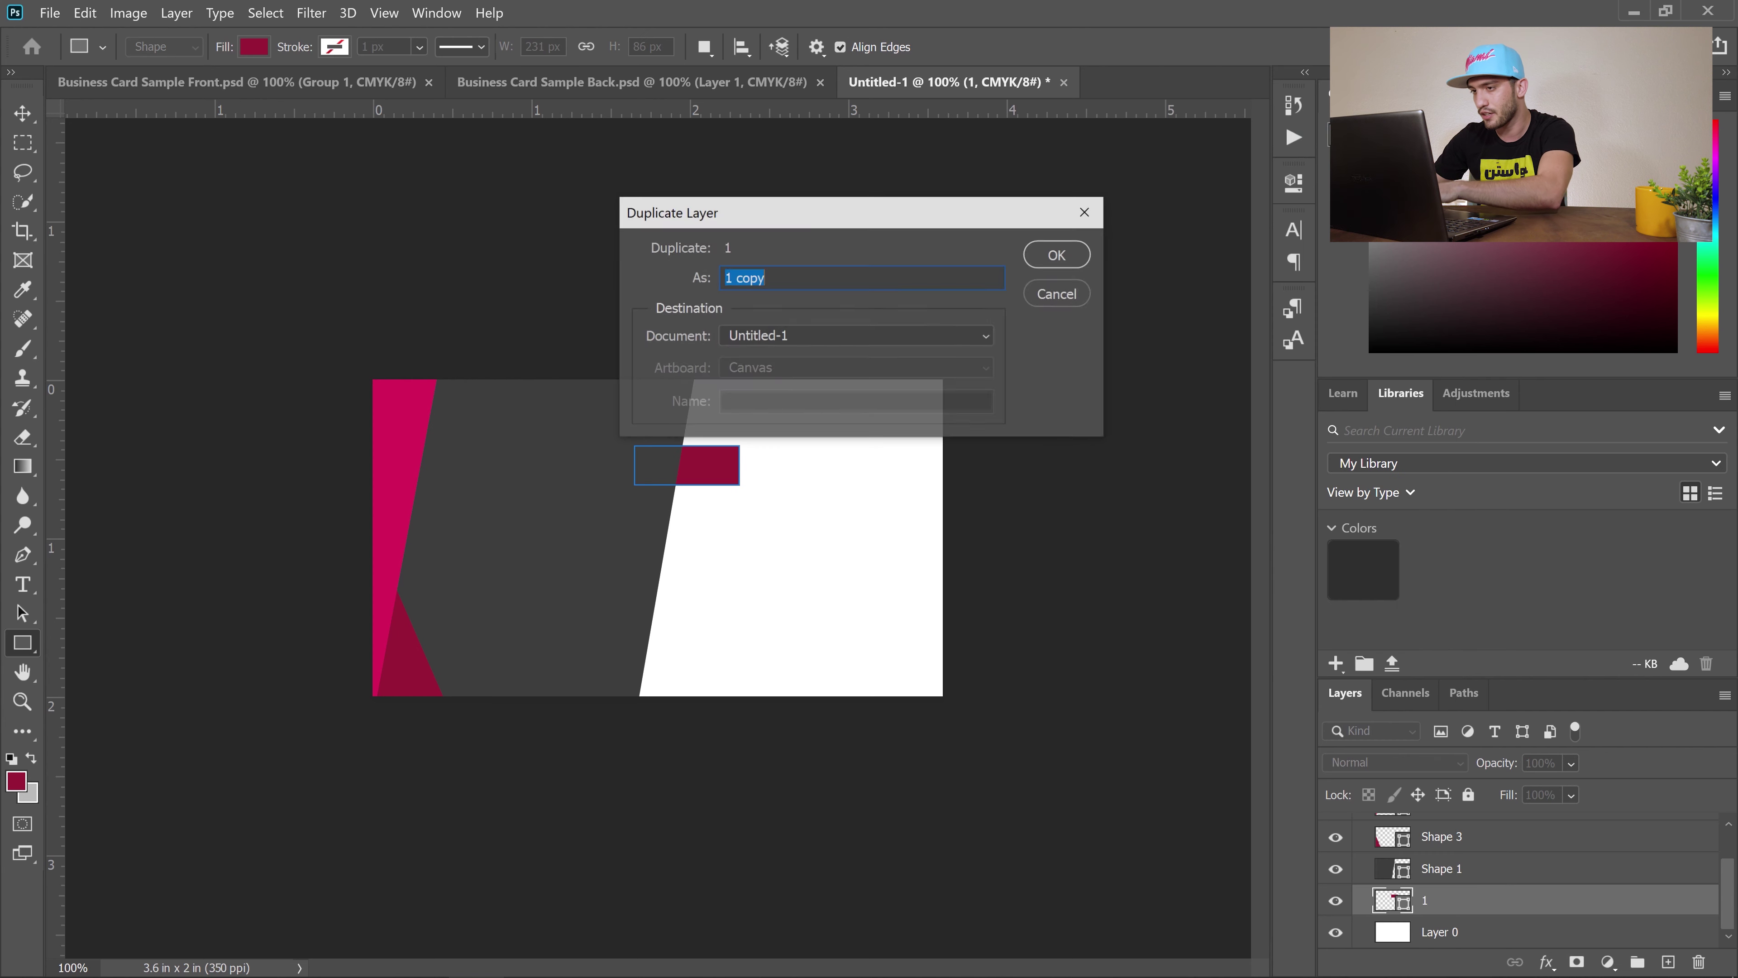
pyautogui.press('Return')
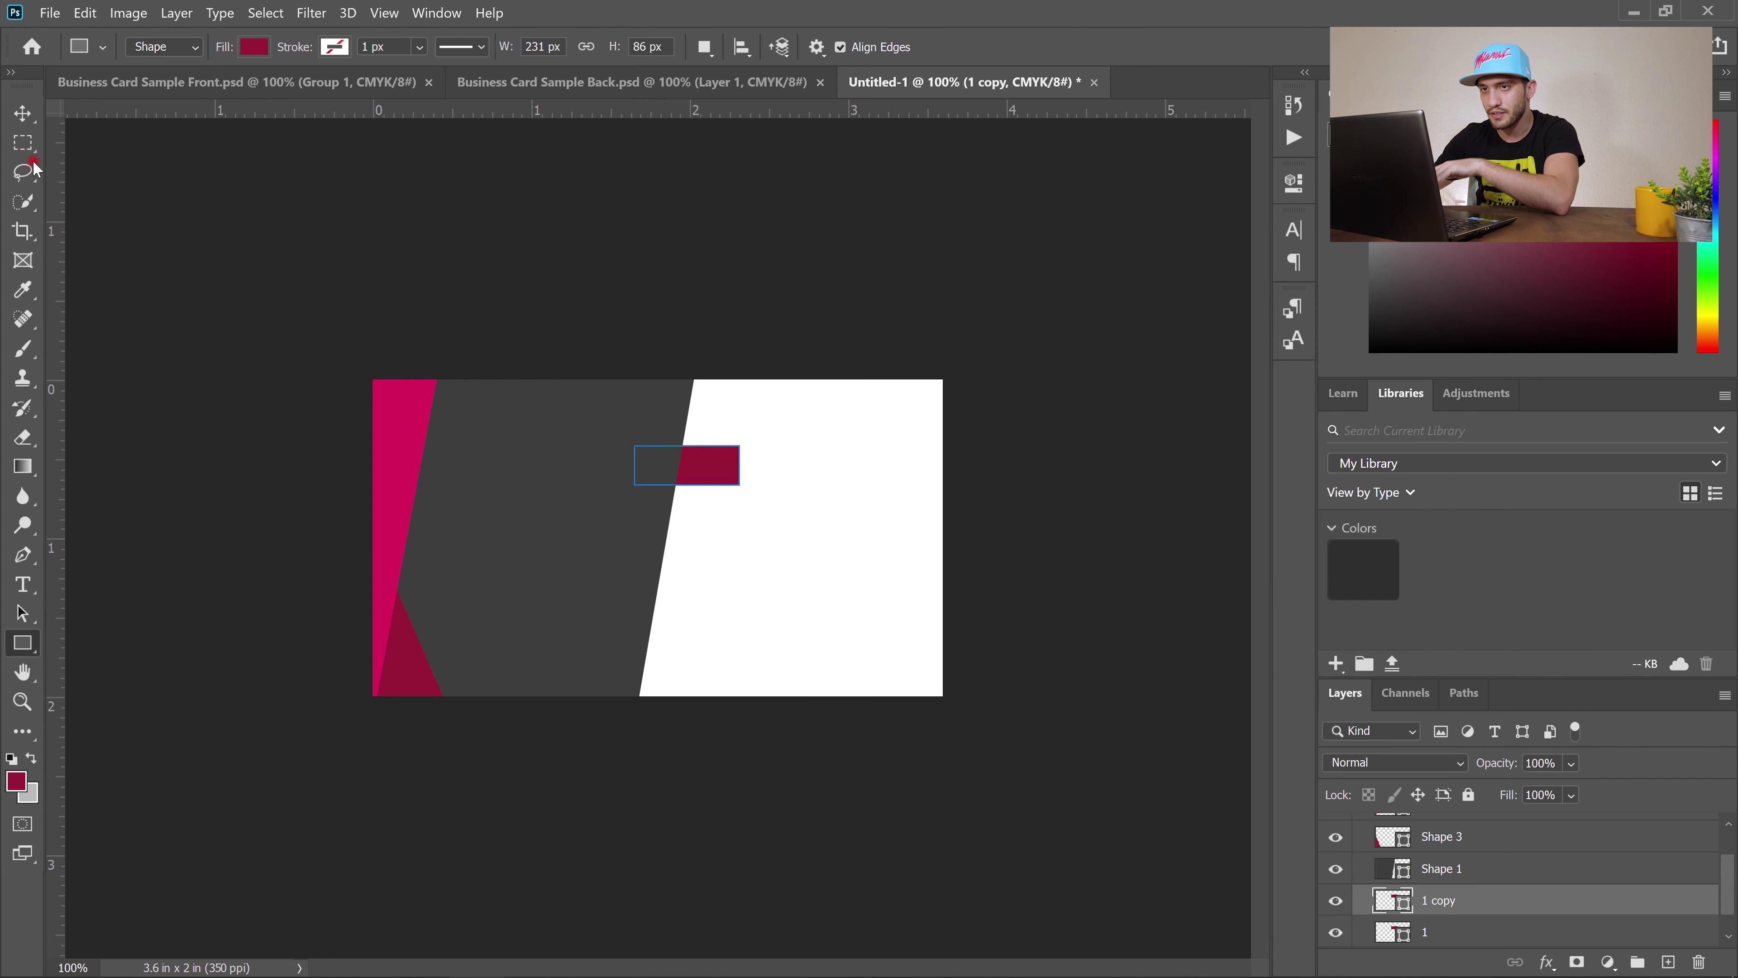
pyautogui.click(20, 115)
pyautogui.moveTo(700, 475); pyautogui.dragTo(700, 526)
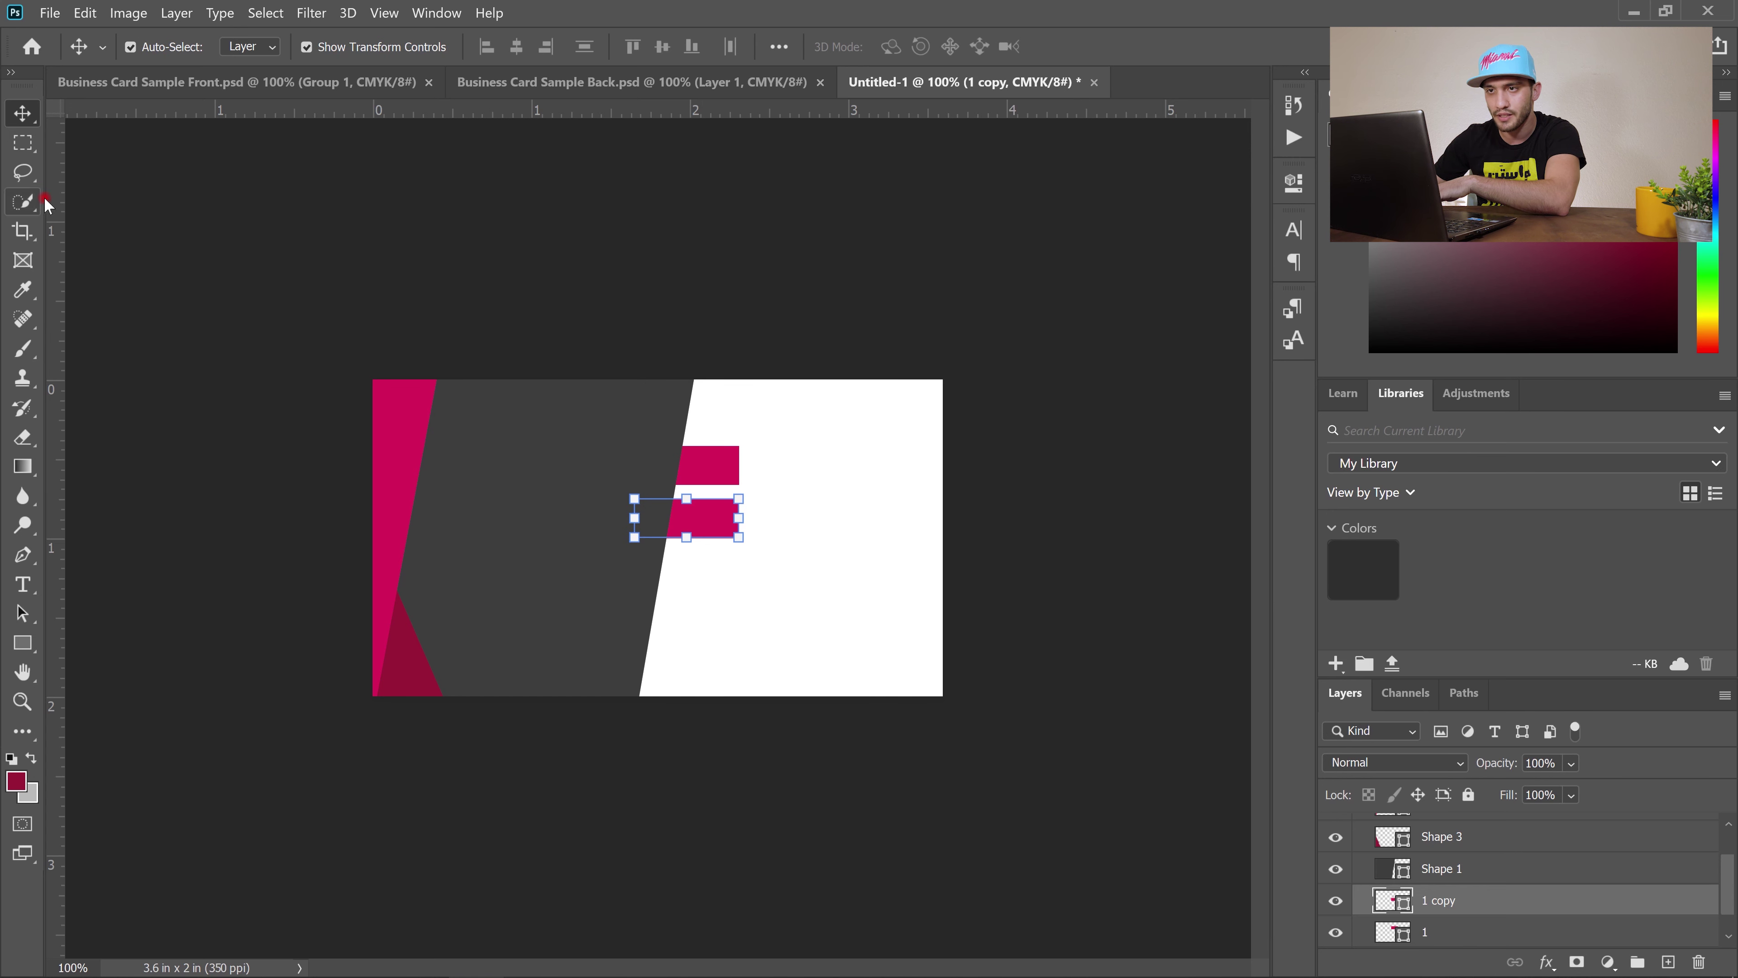
# Add a vertical guide at about 2.2 in and align both bars to it.
pyautogui.moveTo(57, 214); pyautogui.dragTo(726, 204)
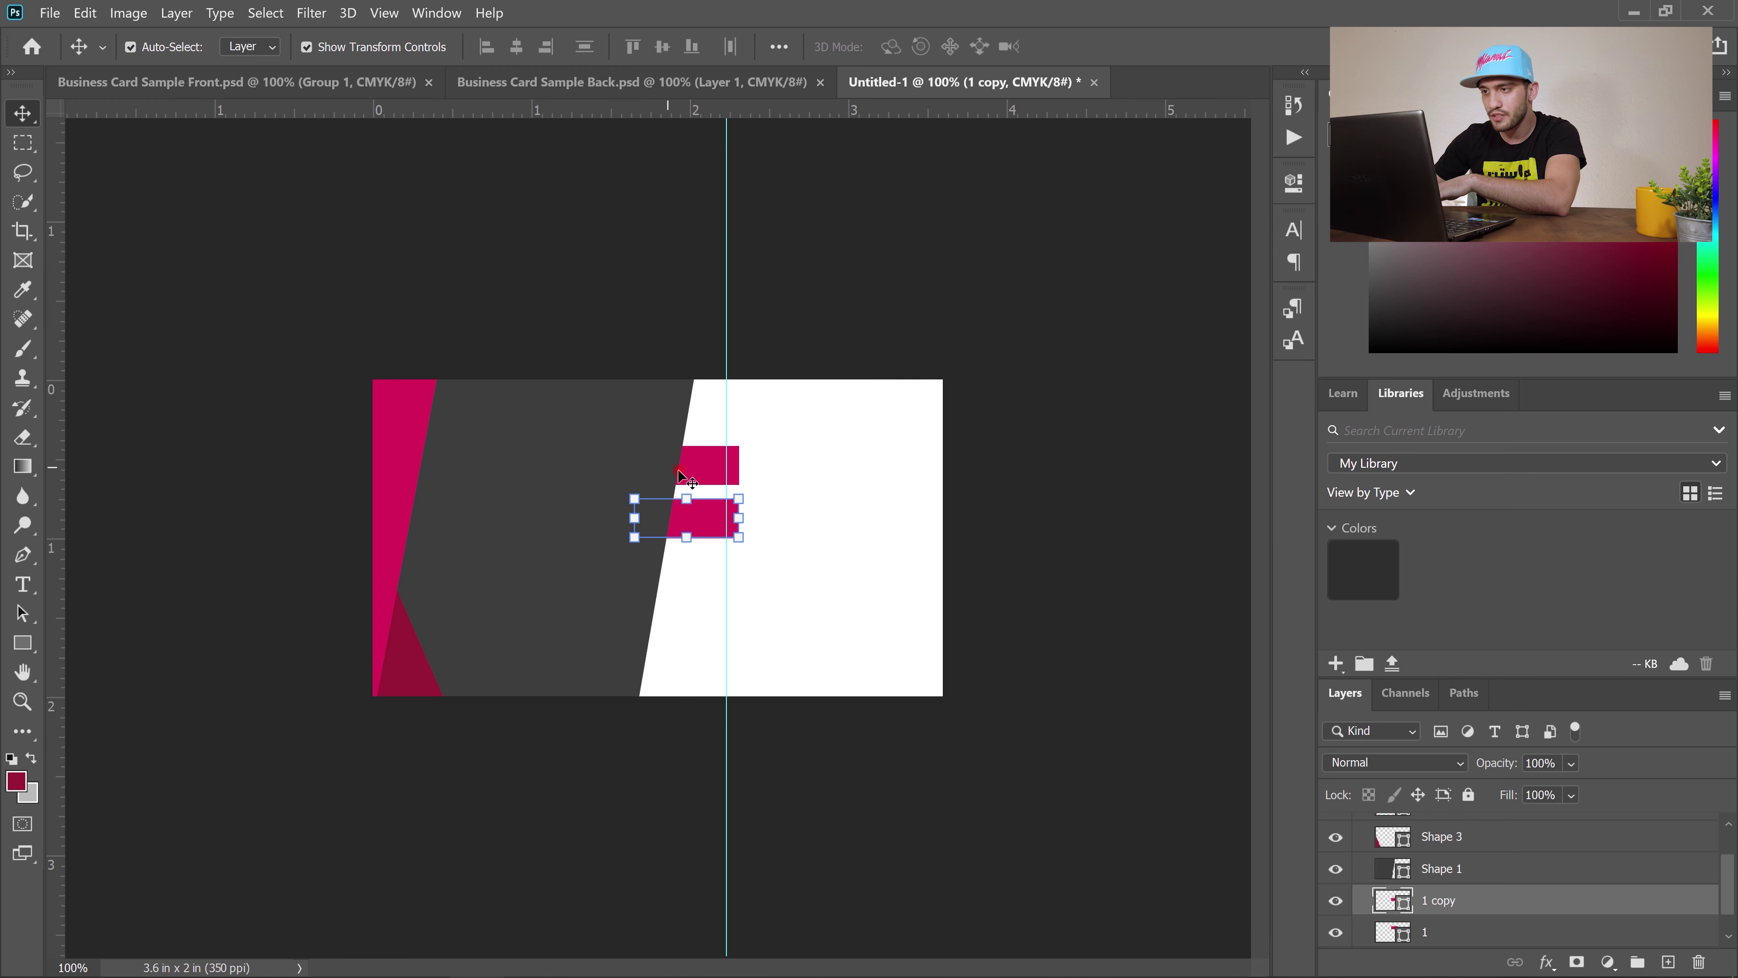
pyautogui.click(707, 474)
pyautogui.hotkey('shift', 'Left')
pyautogui.hotkey('shift', 'Left')
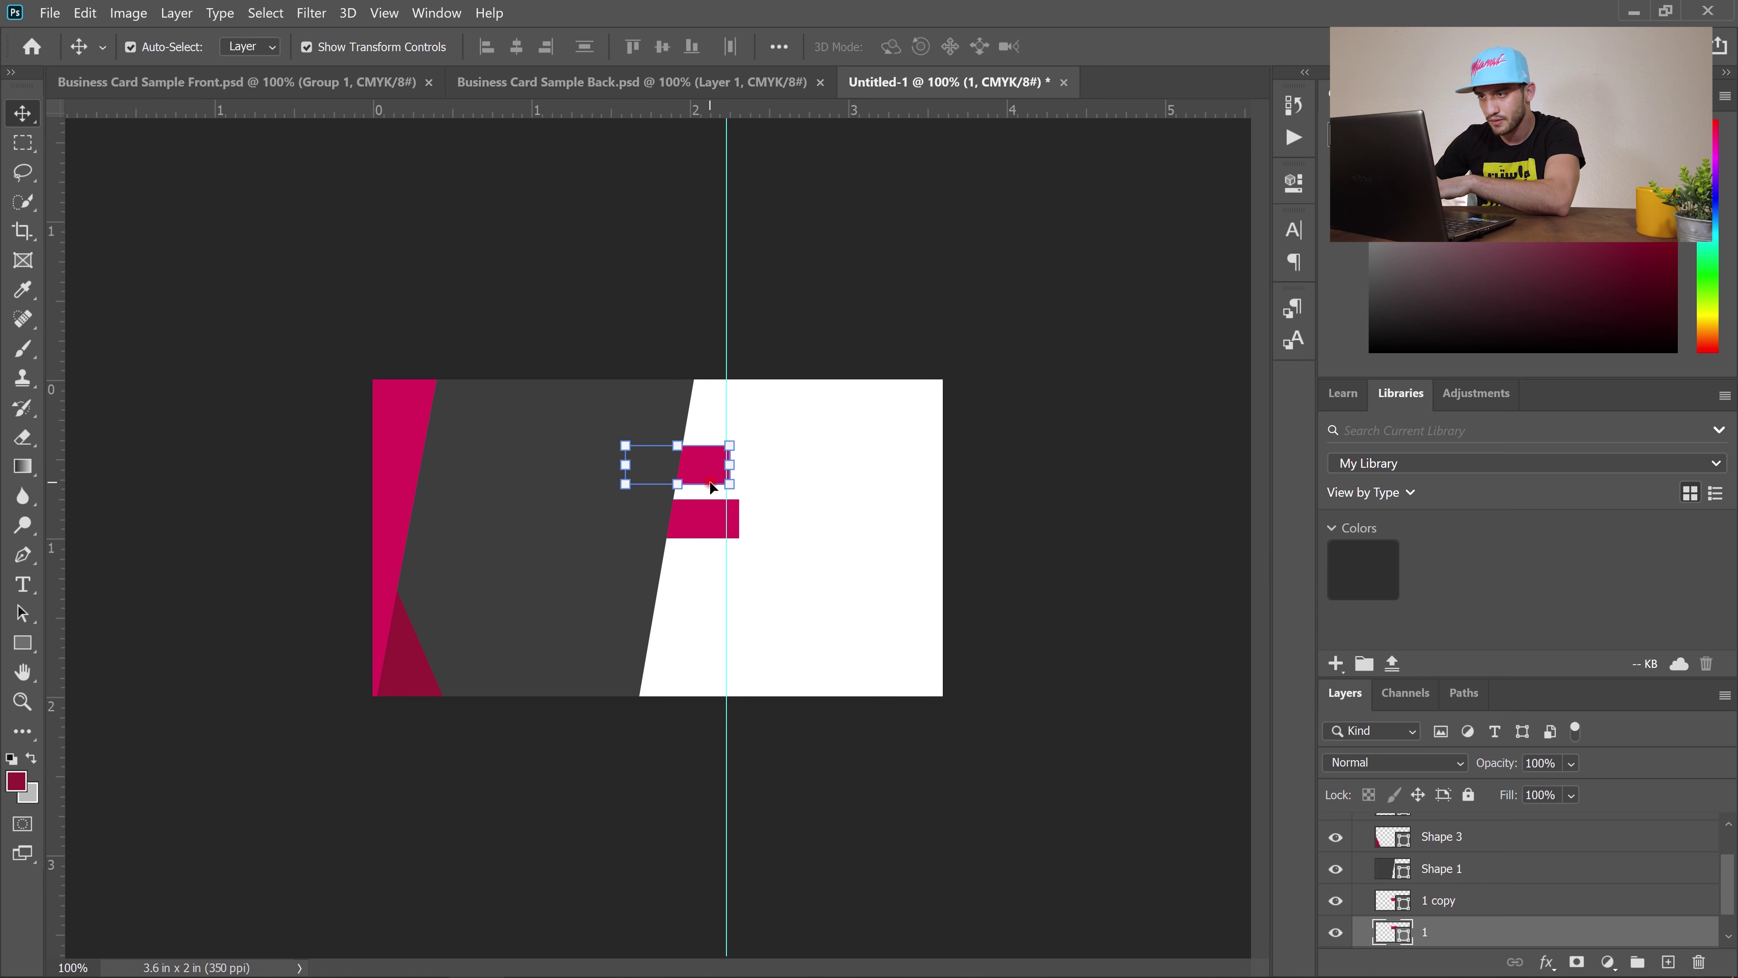
pyautogui.click(706, 513)
pyautogui.moveTo(705, 513); pyautogui.dragTo(698, 515)
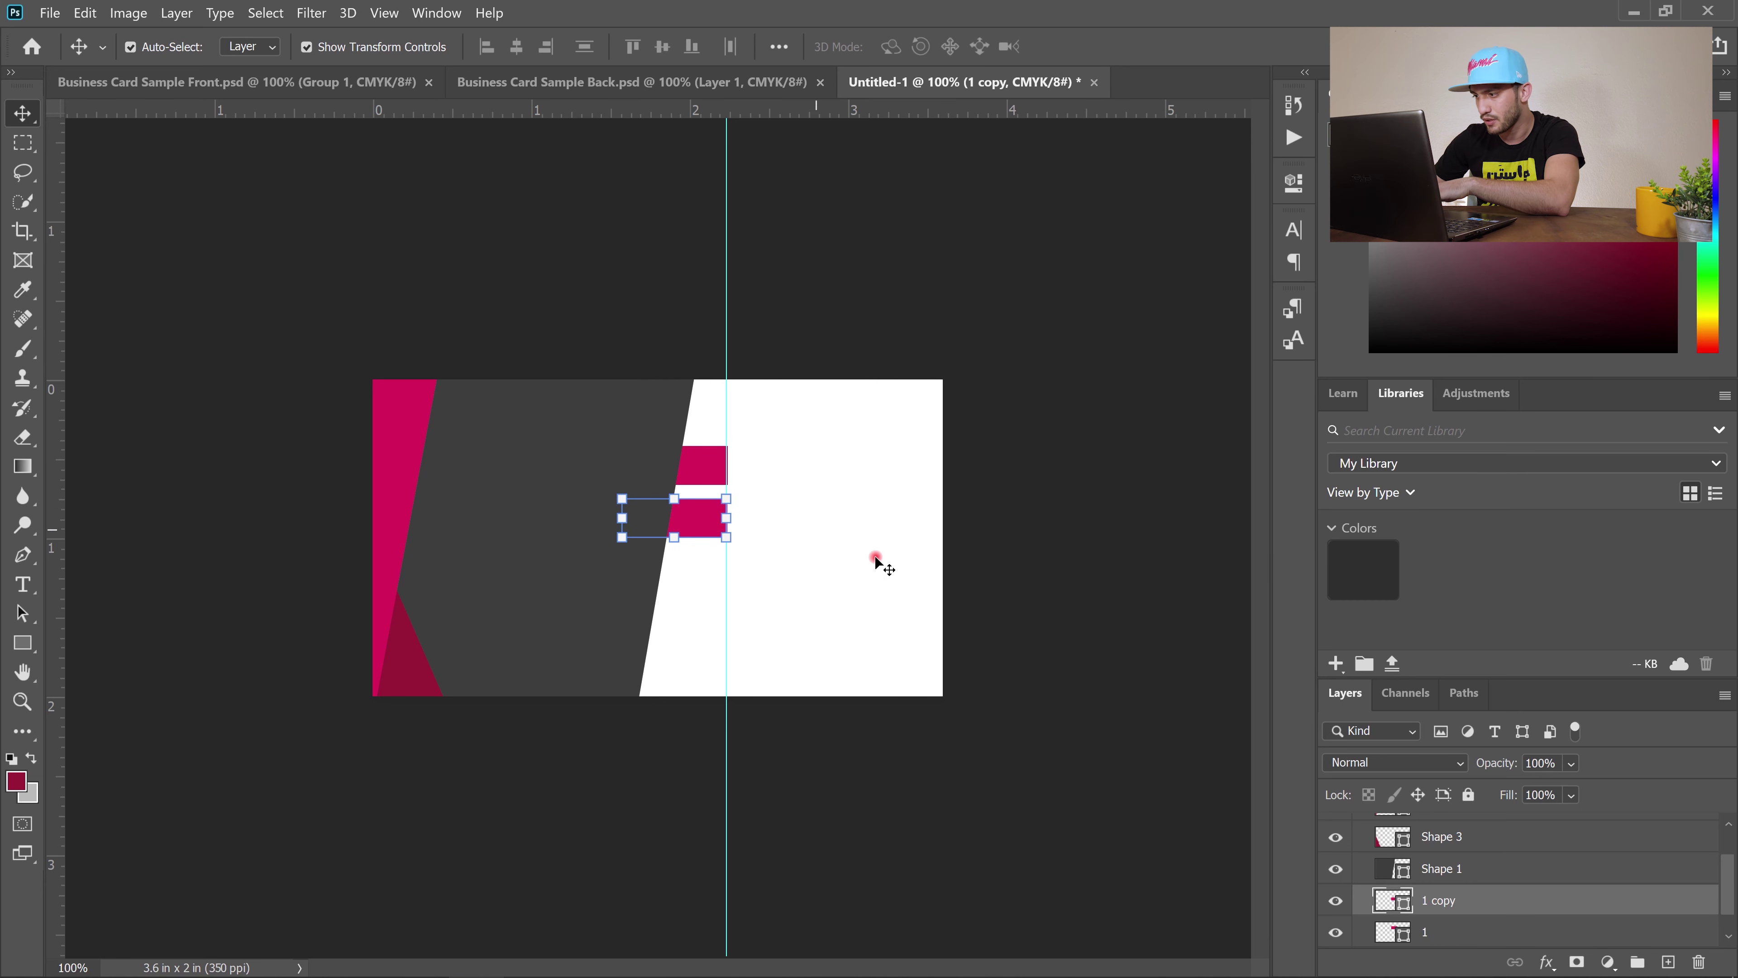
# Rename the copy to '2', duplicate it, and move the copy down as a third bar.
pyautogui.scroll(-1, 1442, 903)
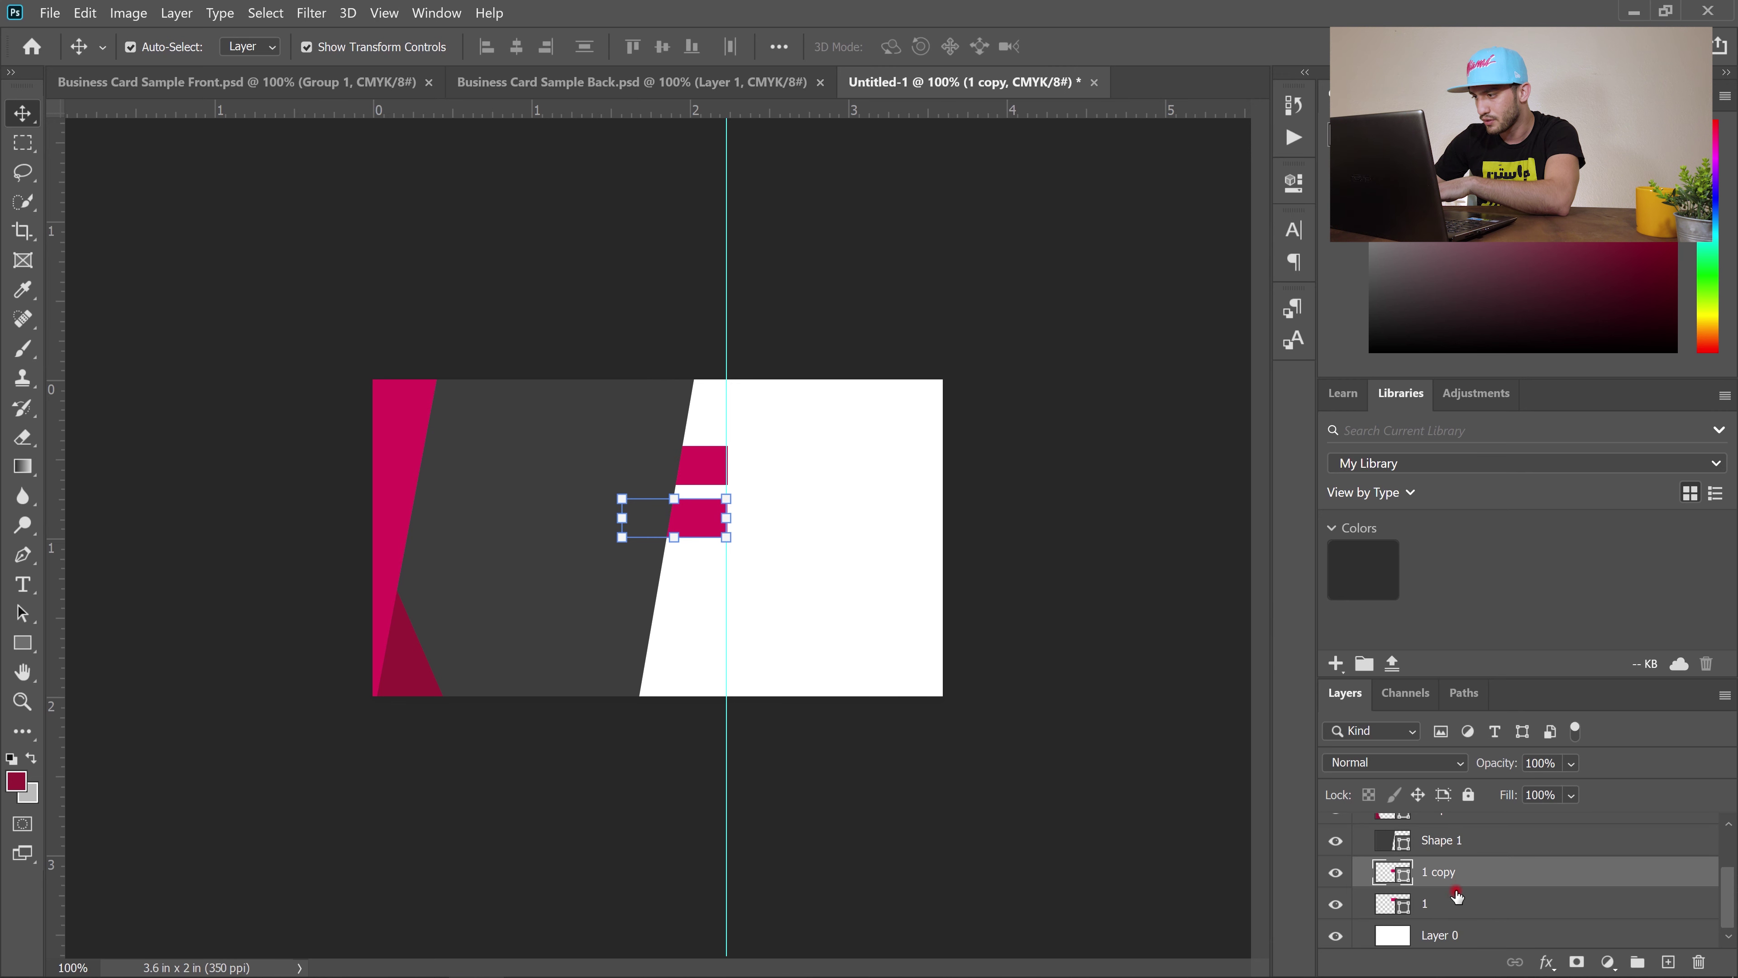
pyautogui.doubleClick(1443, 872)
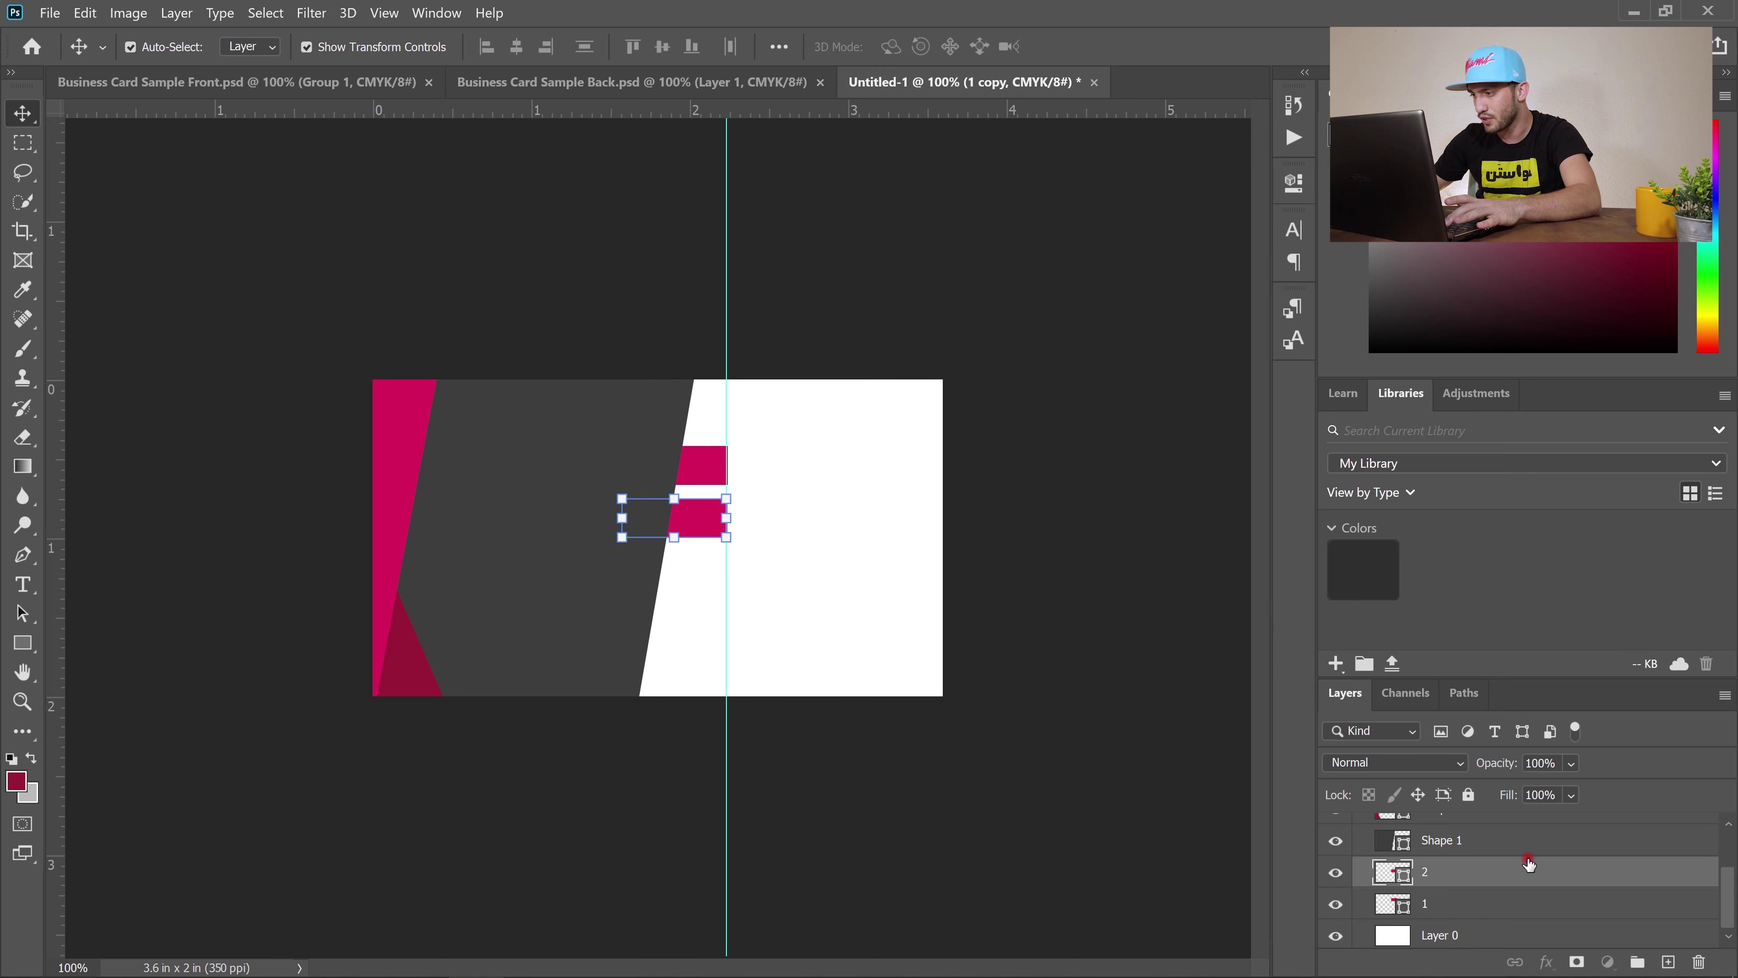
pyautogui.press('Return')
pyautogui.hotkey('alt', ']')
pyautogui.click(1450, 883)
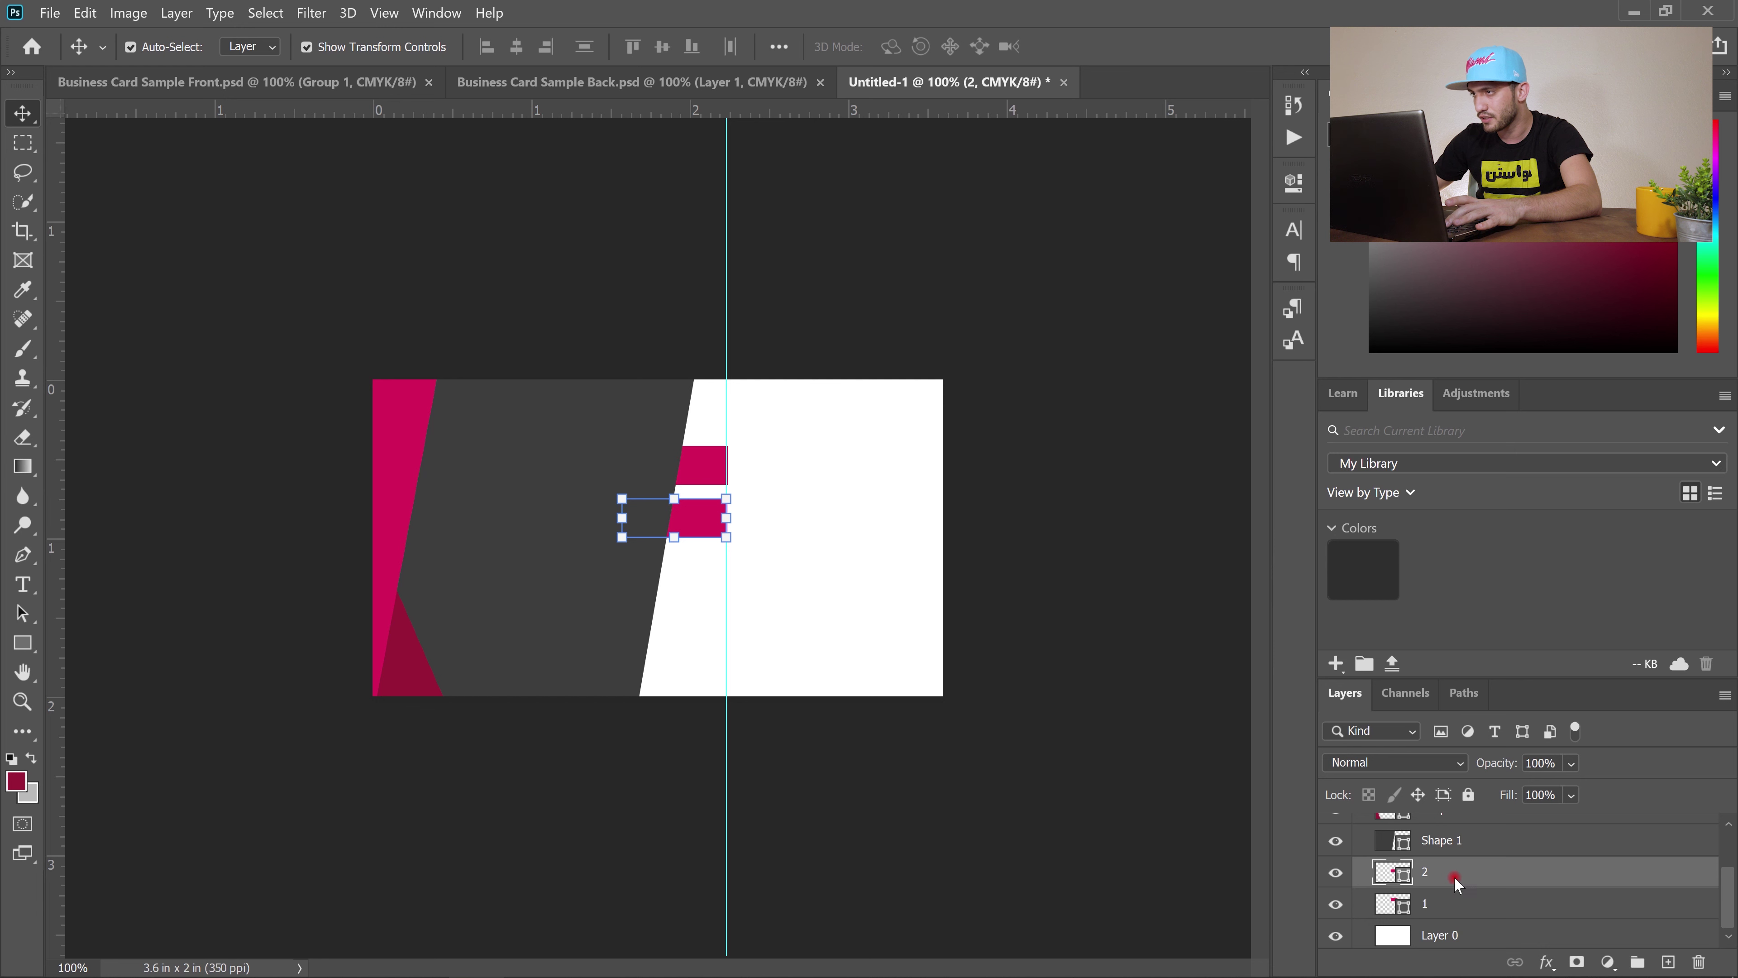
pyautogui.rightClick(1456, 883)
pyautogui.click(1198, 133)
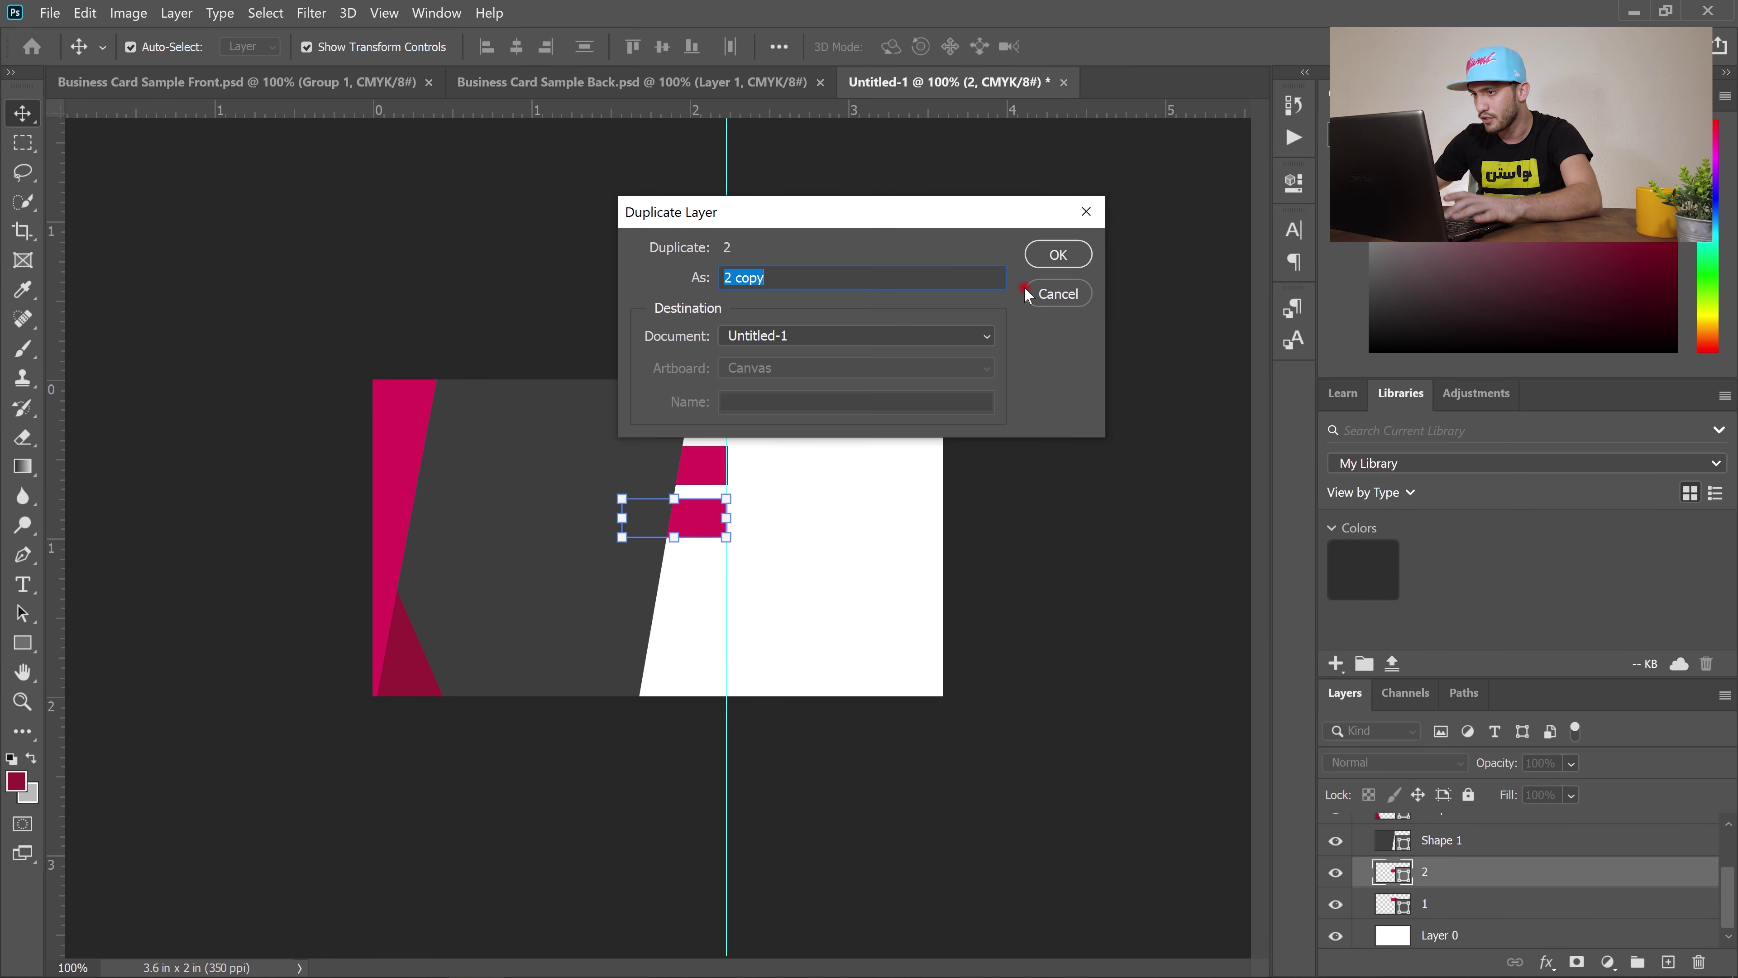
pyautogui.press('Return')
pyautogui.moveTo(681, 521); pyautogui.dragTo(682, 573)
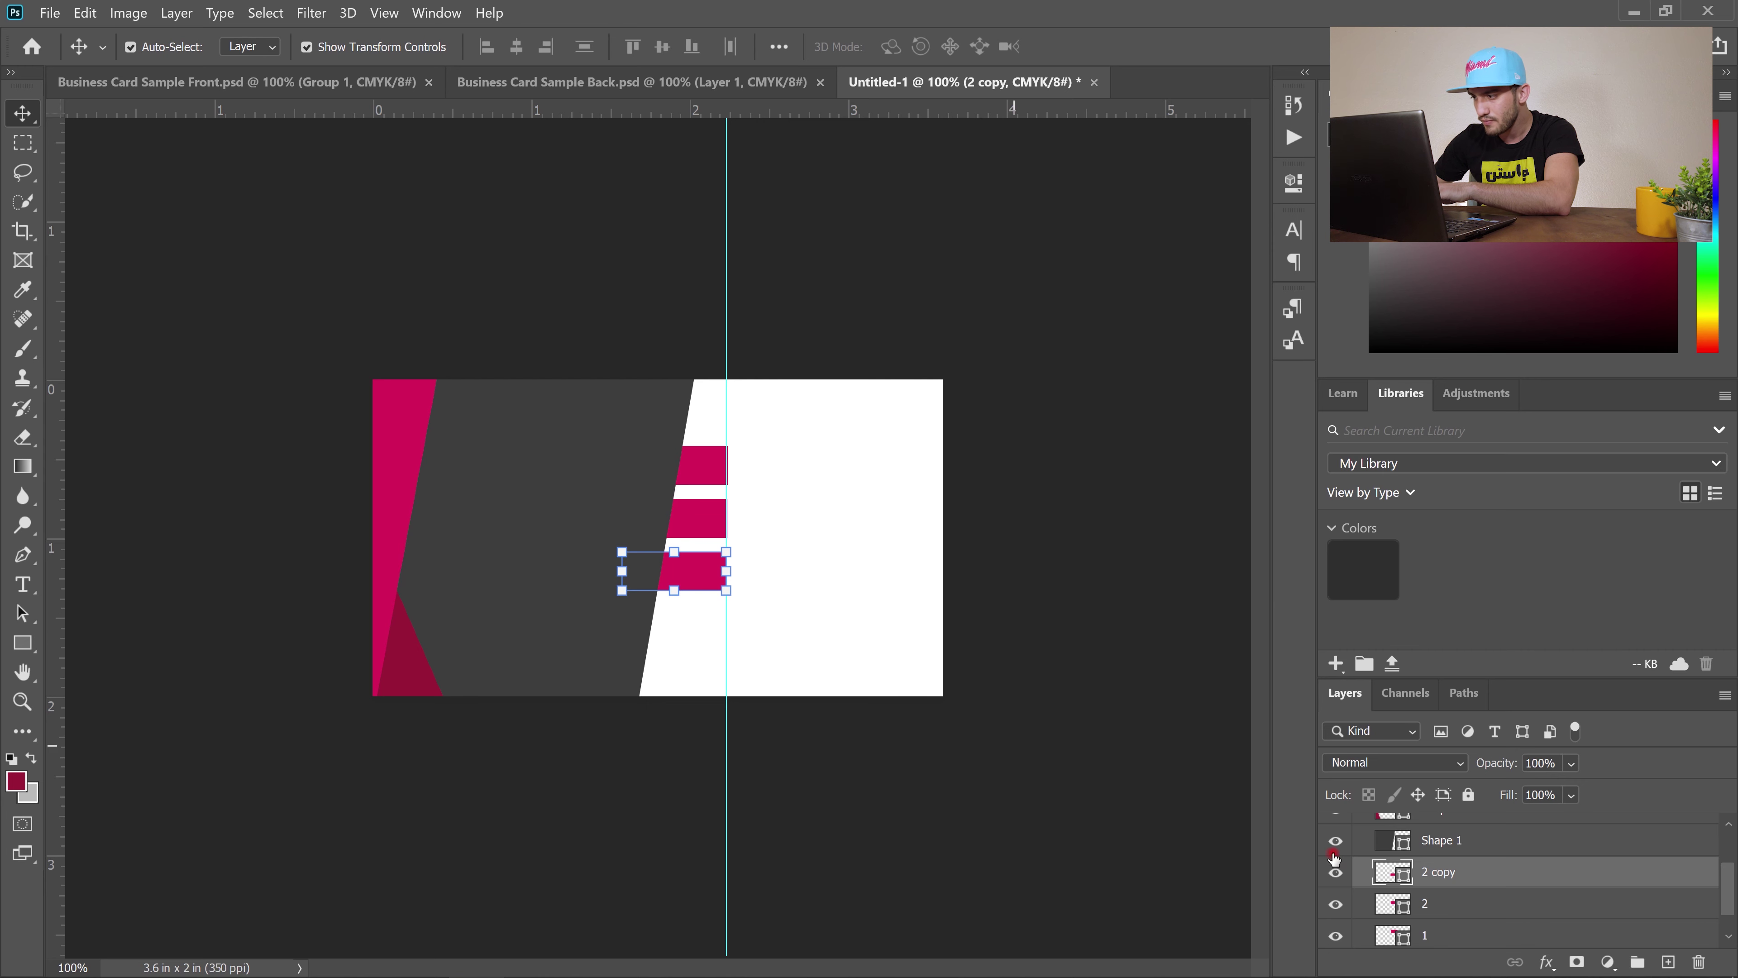
# Rename the copy to '3', duplicate it, and move the new copy down as a fourth bar.
pyautogui.doubleClick(1449, 877)
pyautogui.write('3')
pyautogui.press('Return')
pyautogui.rightClick(1516, 875)
pyautogui.click(1291, 136)
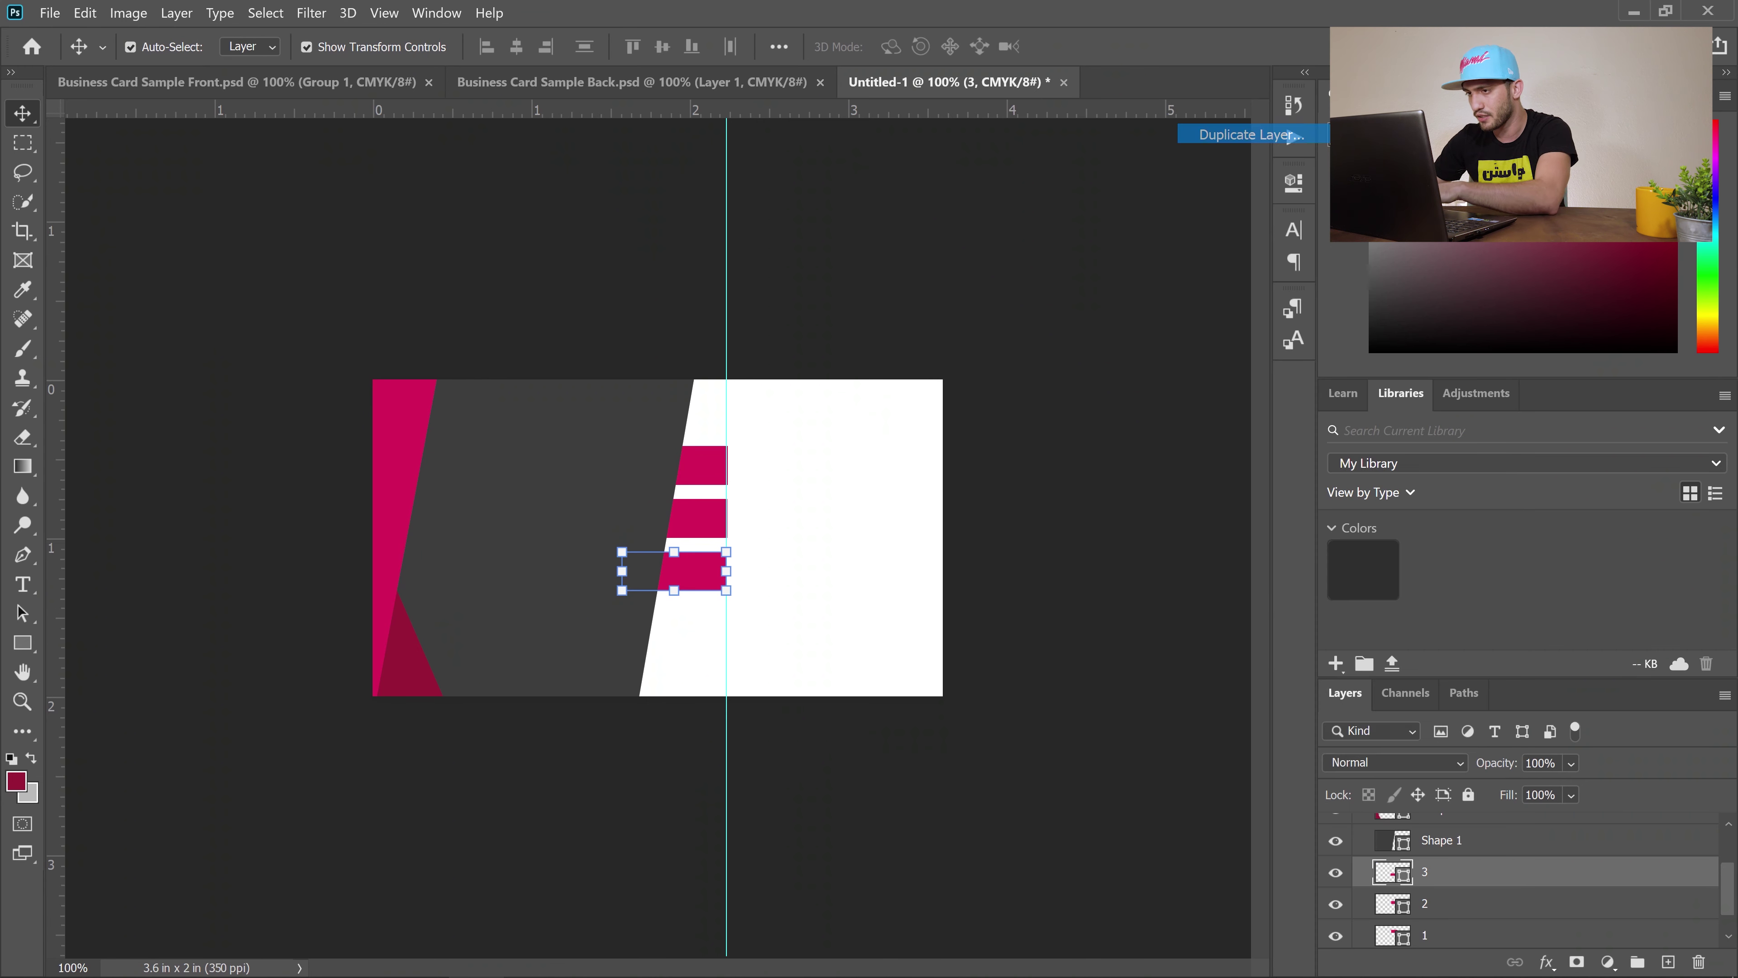
pyautogui.press('Return')
pyautogui.moveTo(675, 577); pyautogui.dragTo(674, 630)
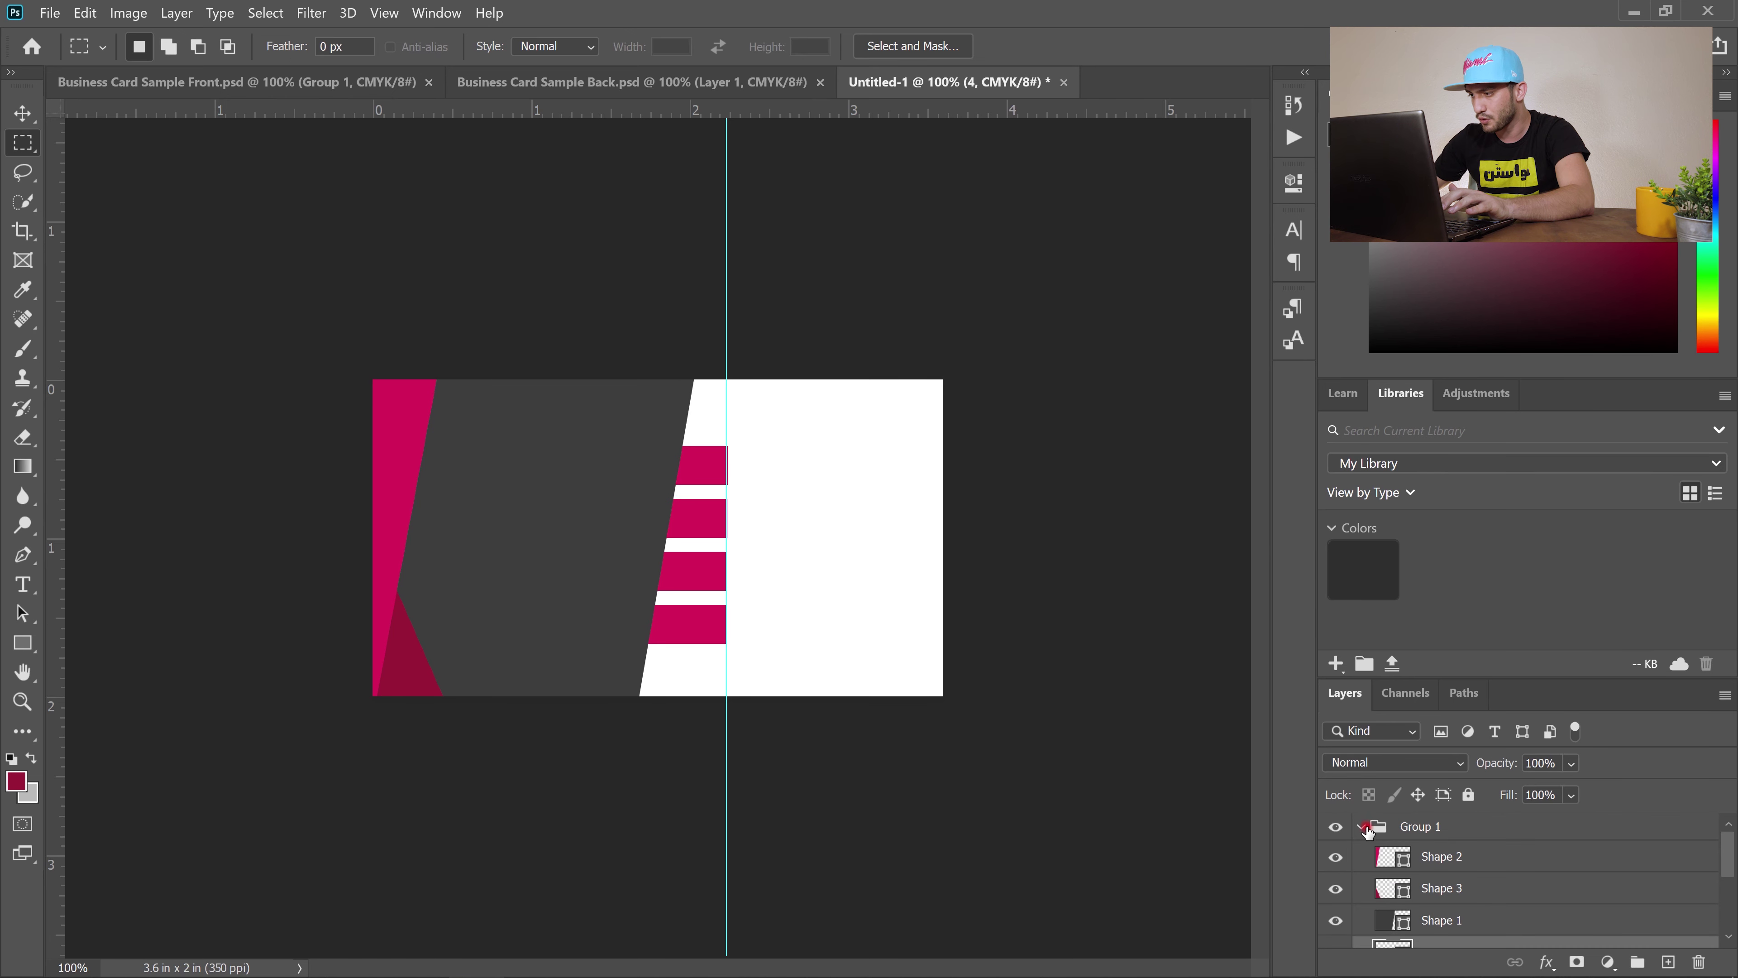
pyautogui.click(1362, 830)
# Open frame (6).png and drag a rectangular selection of its QR code onto the Untitled-1 card.
pyautogui.click(247, 965)
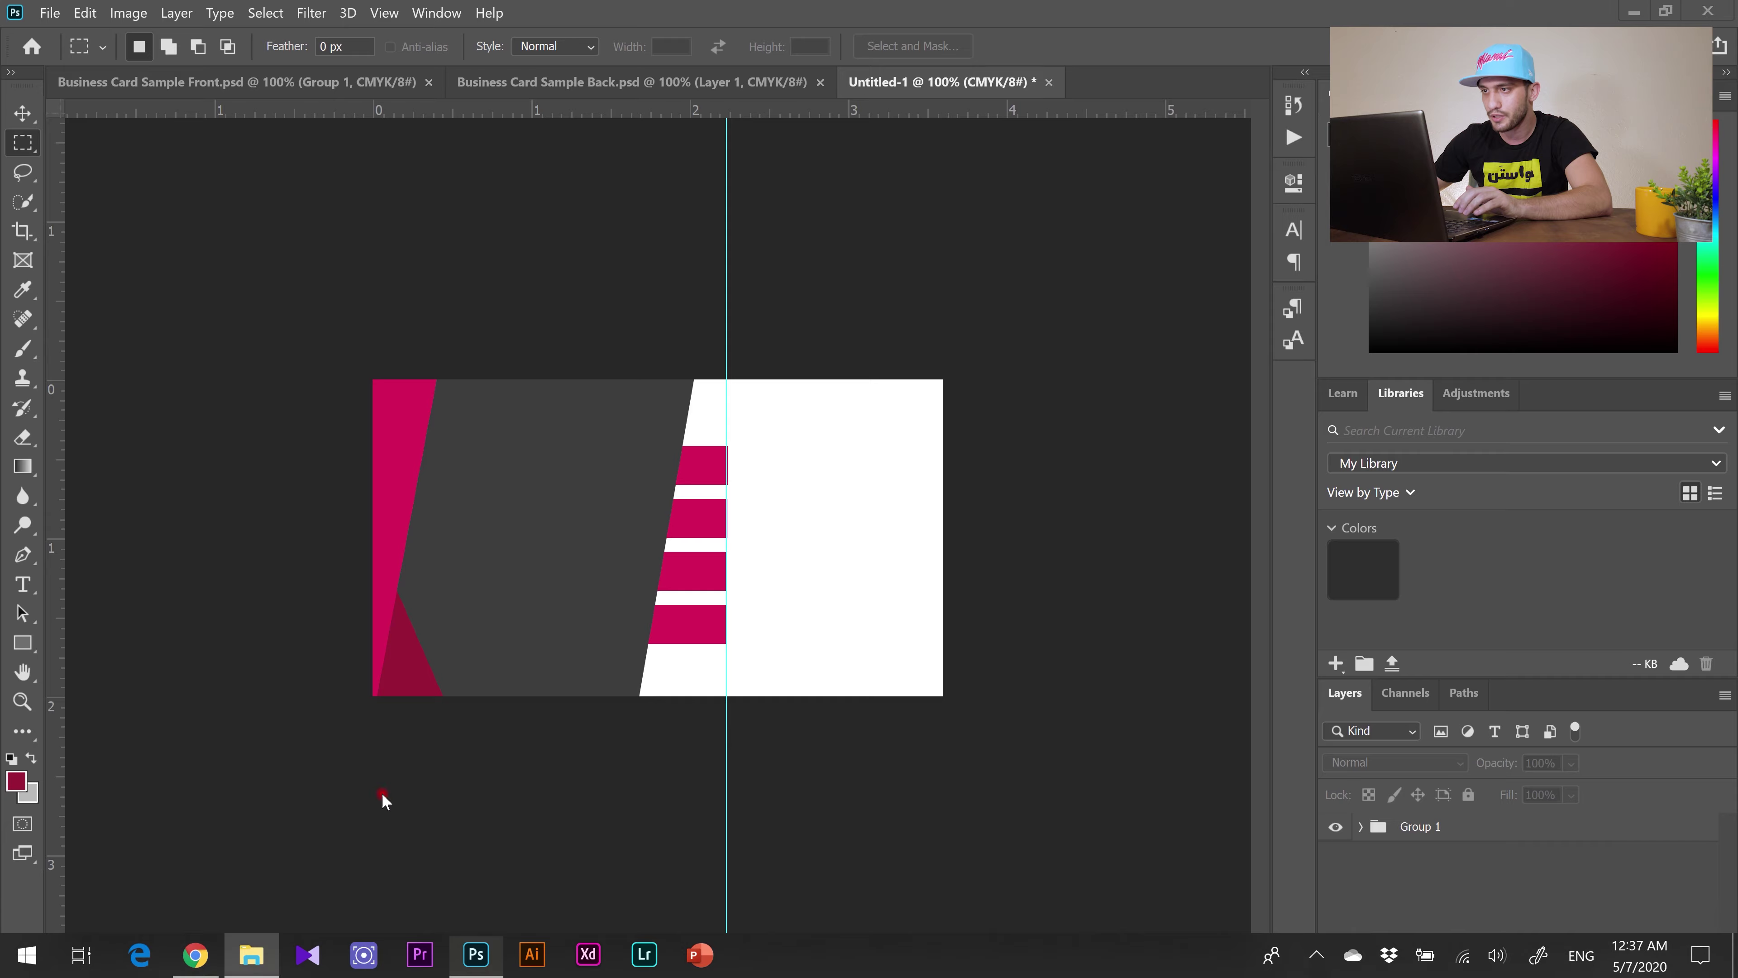
pyautogui.moveTo(565, 260); pyautogui.dragTo(686, 24)
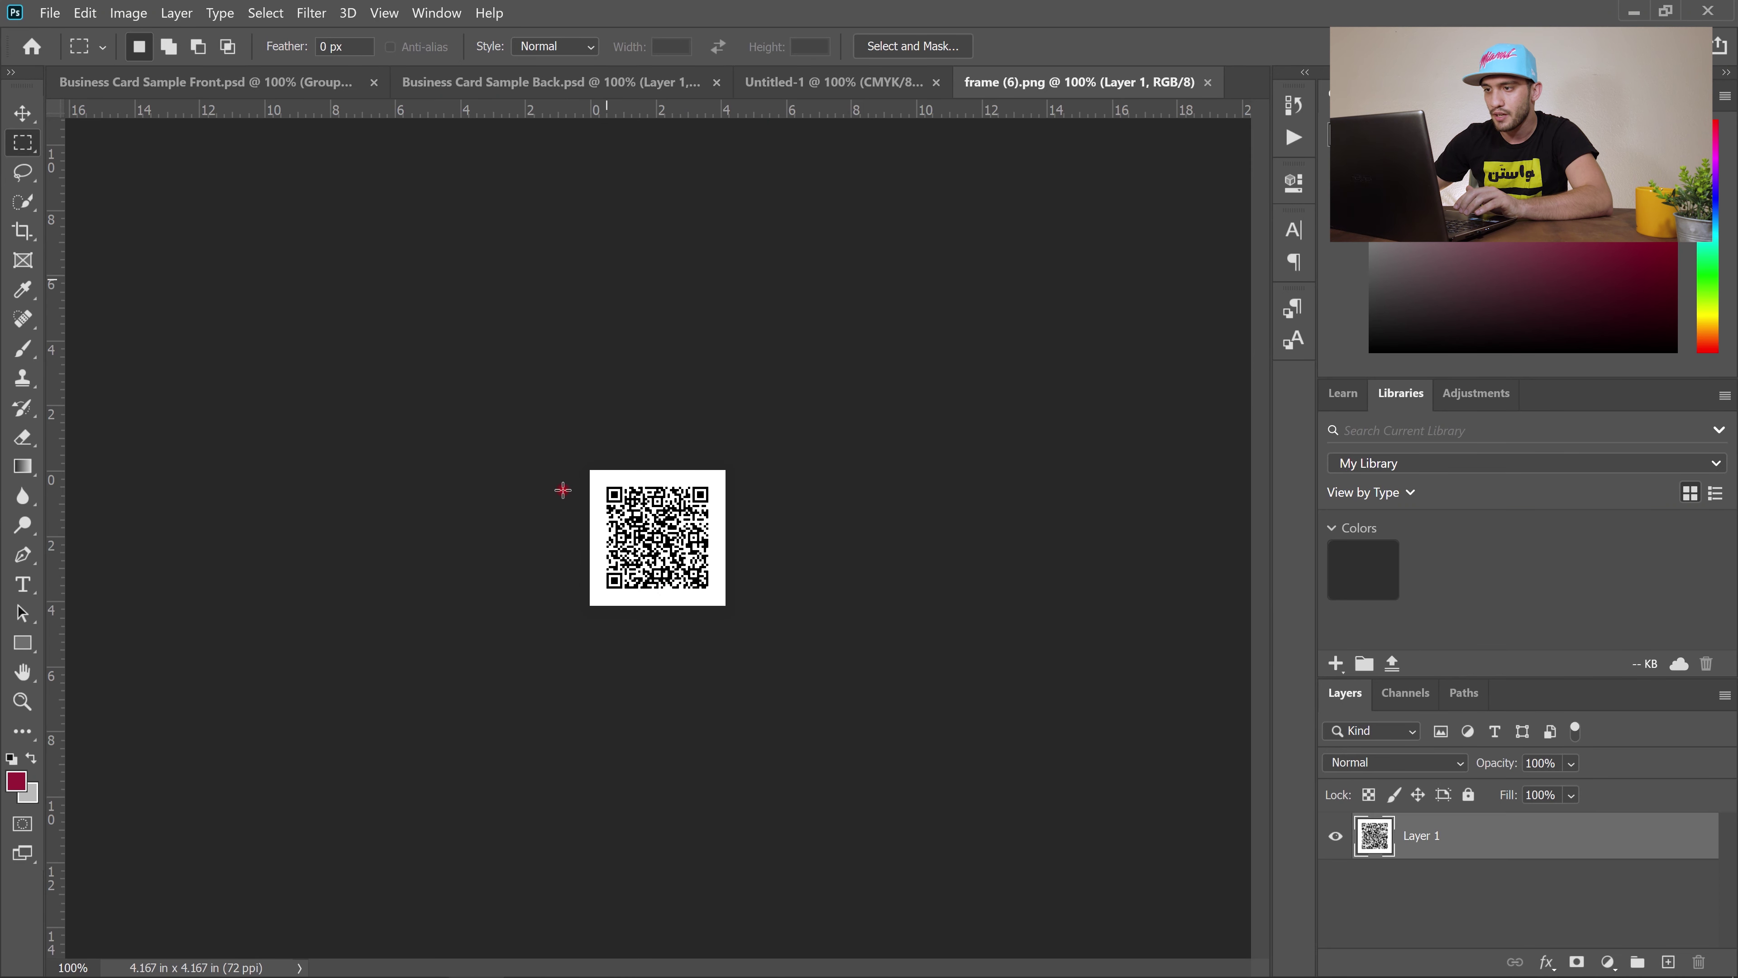
pyautogui.rightClick(23, 144)
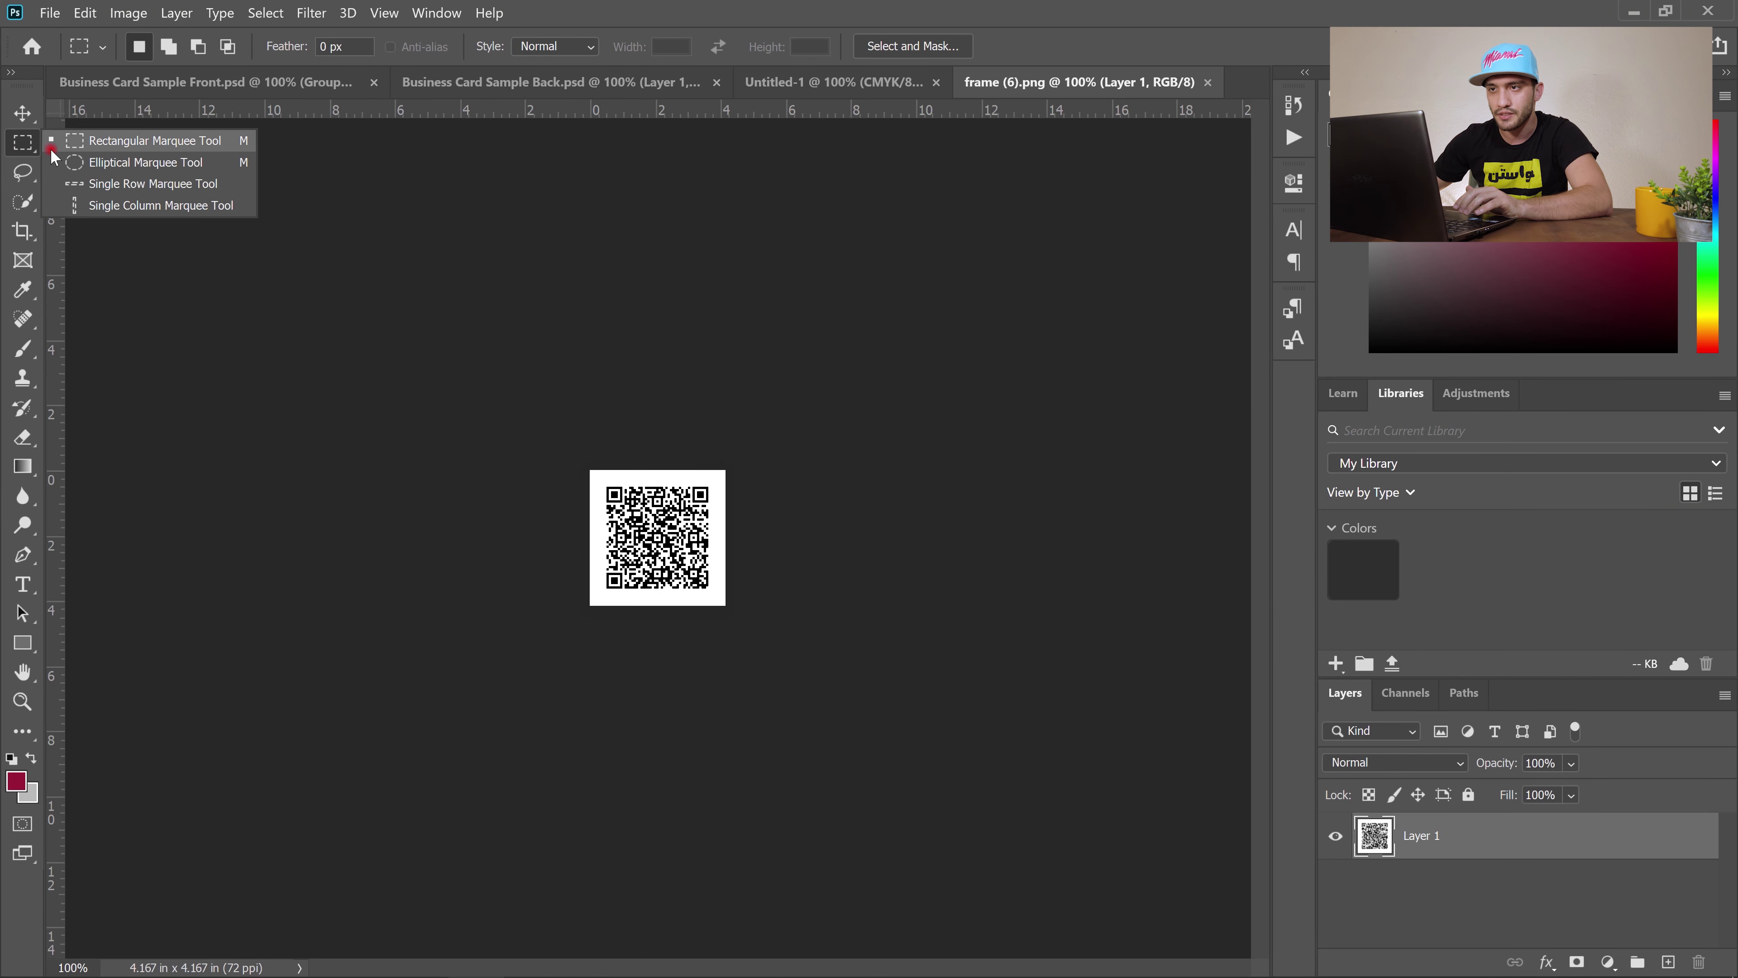
pyautogui.click(59, 146)
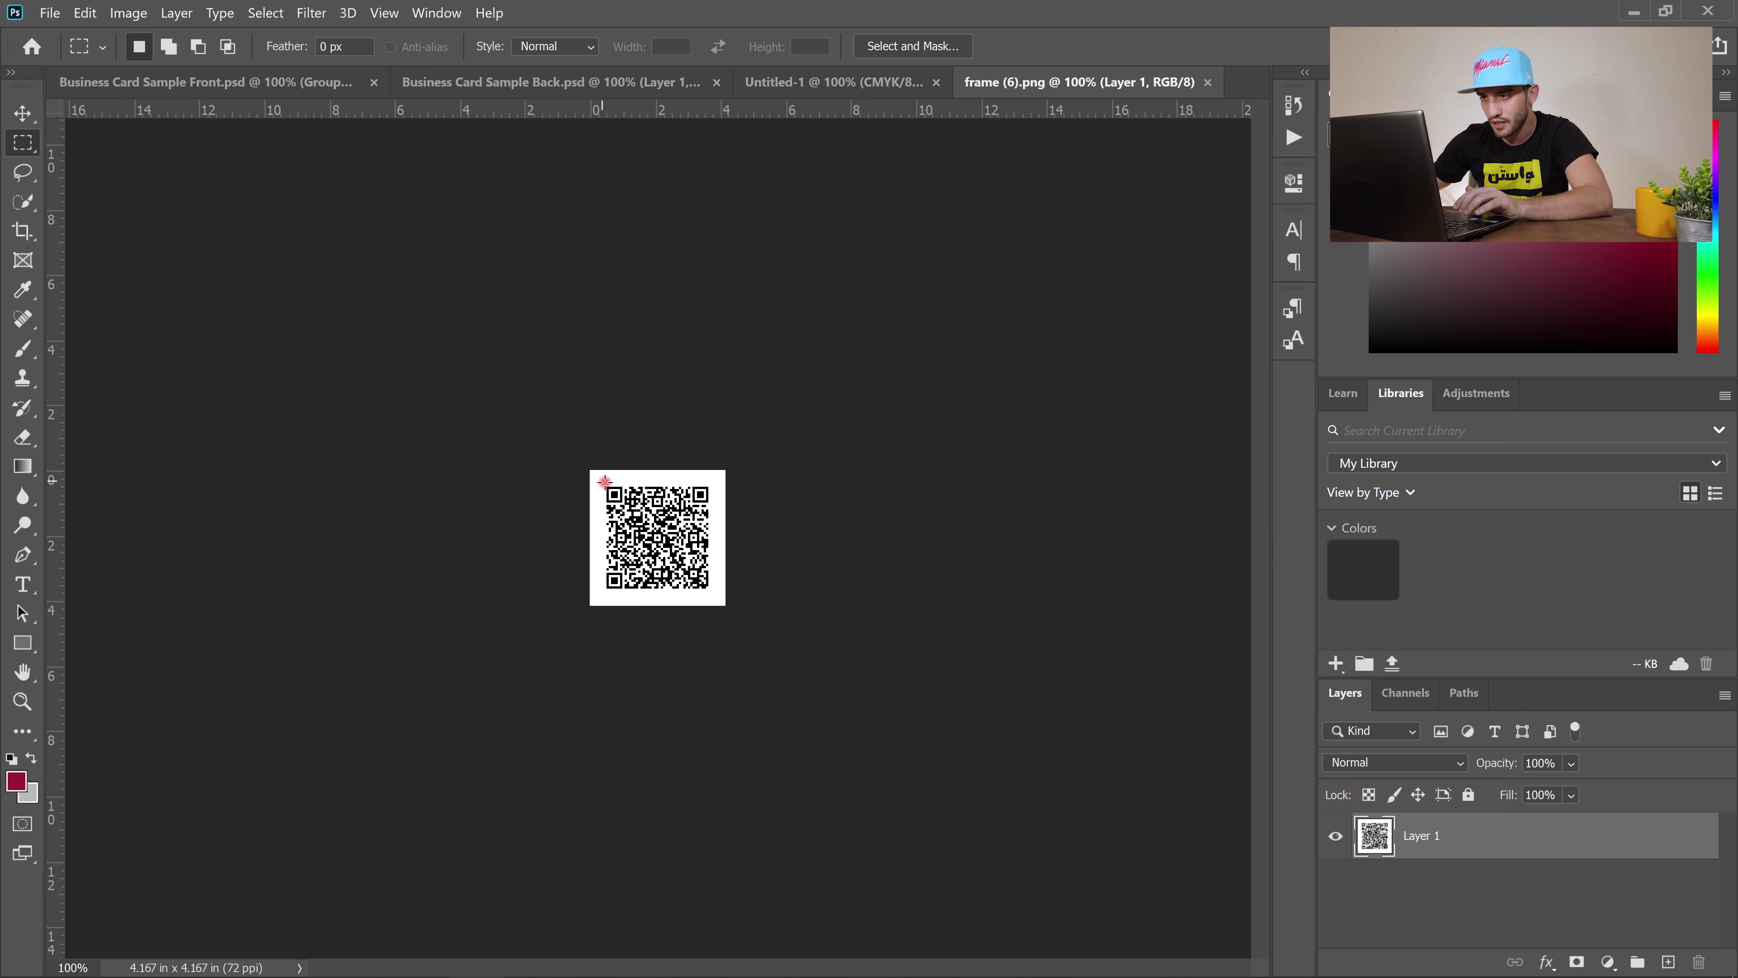
pyautogui.moveTo(605, 482); pyautogui.dragTo(715, 600)
pyautogui.click(23, 113)
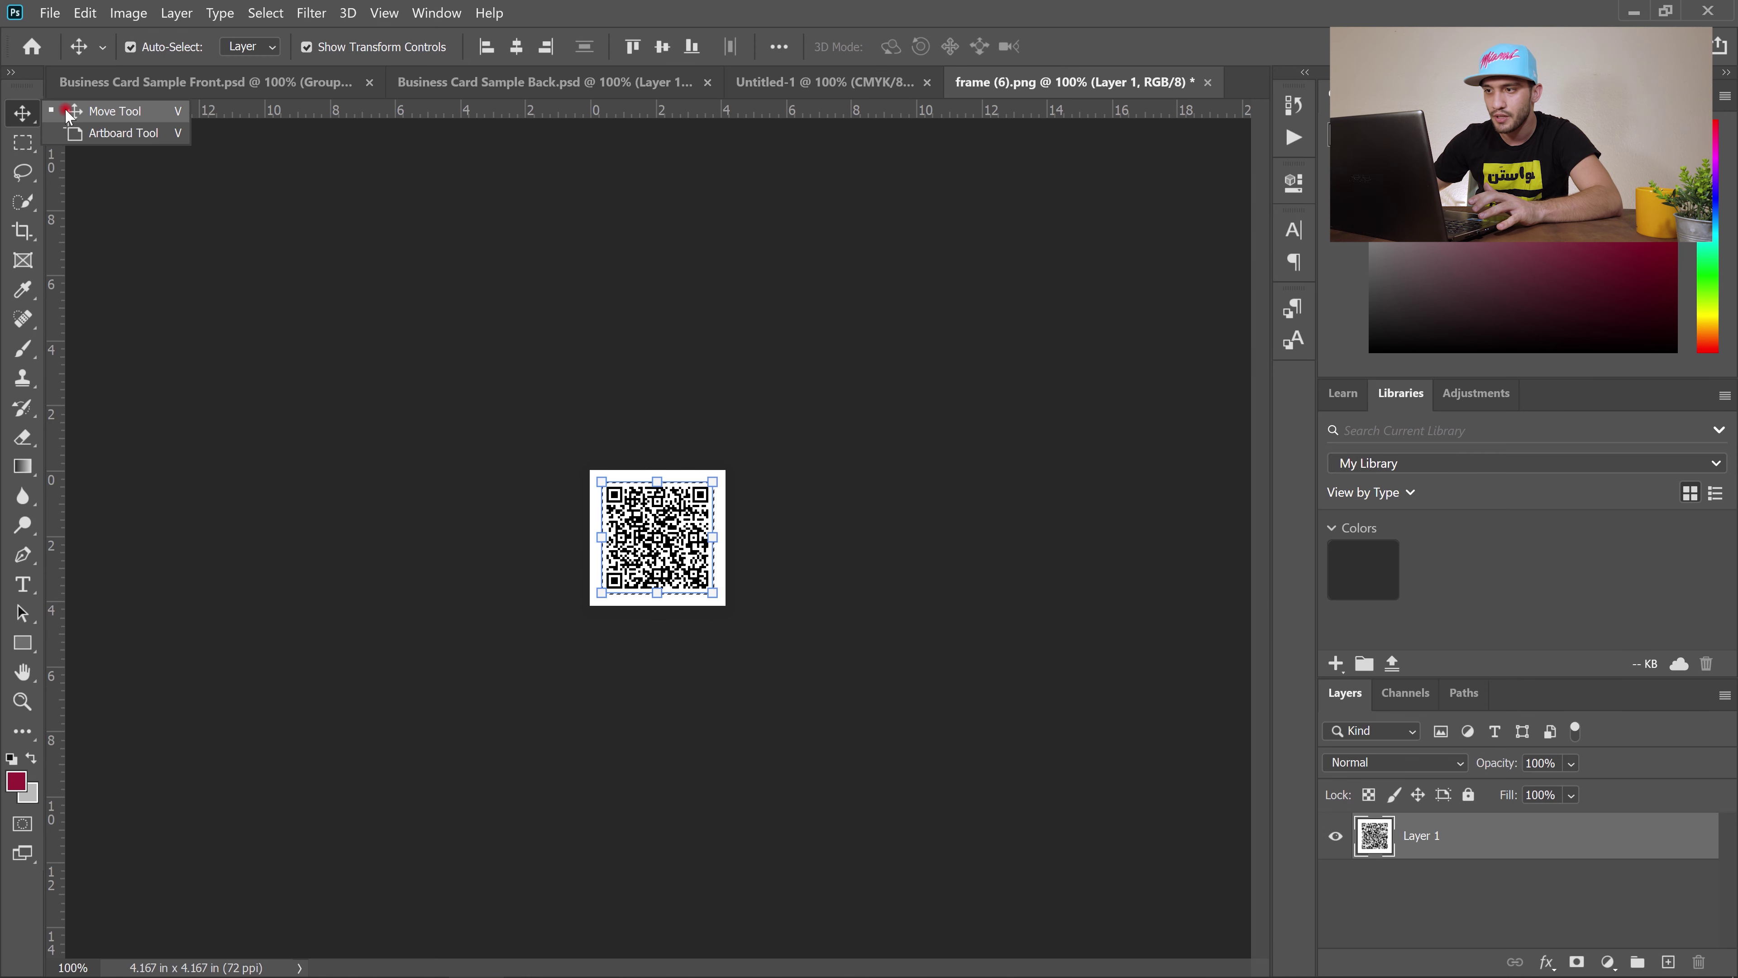
pyautogui.click(110, 113)
pyautogui.moveTo(627, 510); pyautogui.dragTo(519, 564)
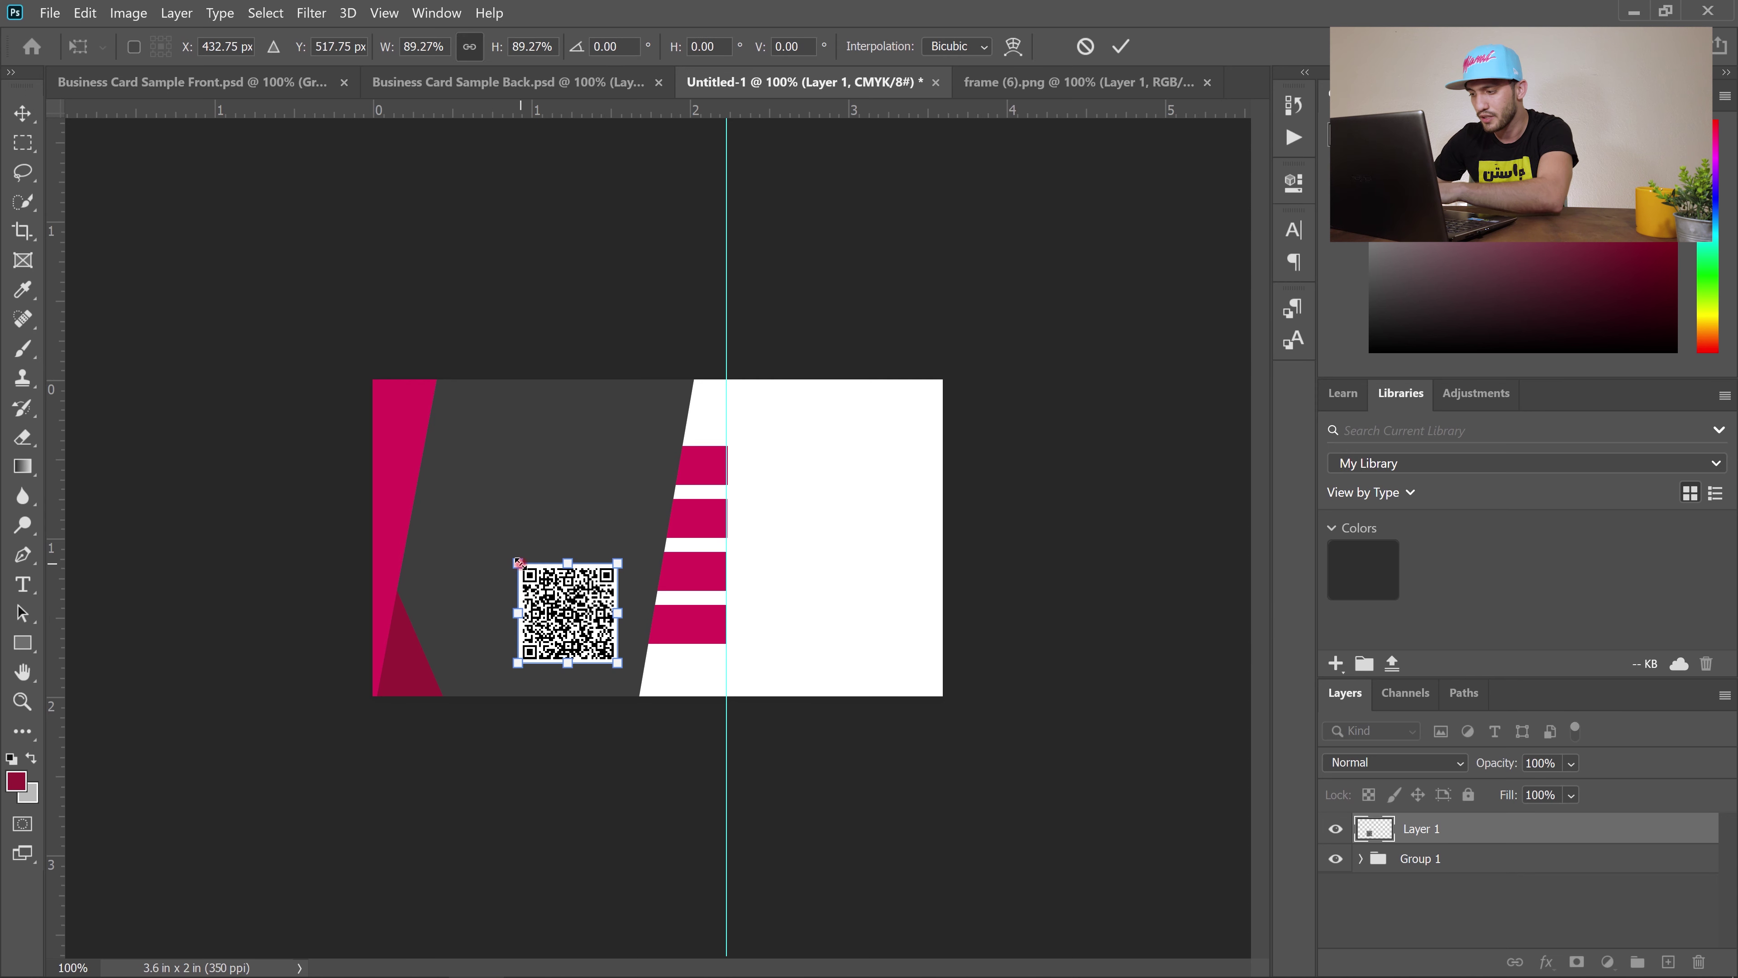
# Apply the QR code's scaling and draw a wide horizontal text box for BUSINESS near the card's top.
pyautogui.press('Return')
pyautogui.press('t')
pyautogui.press('Escape')
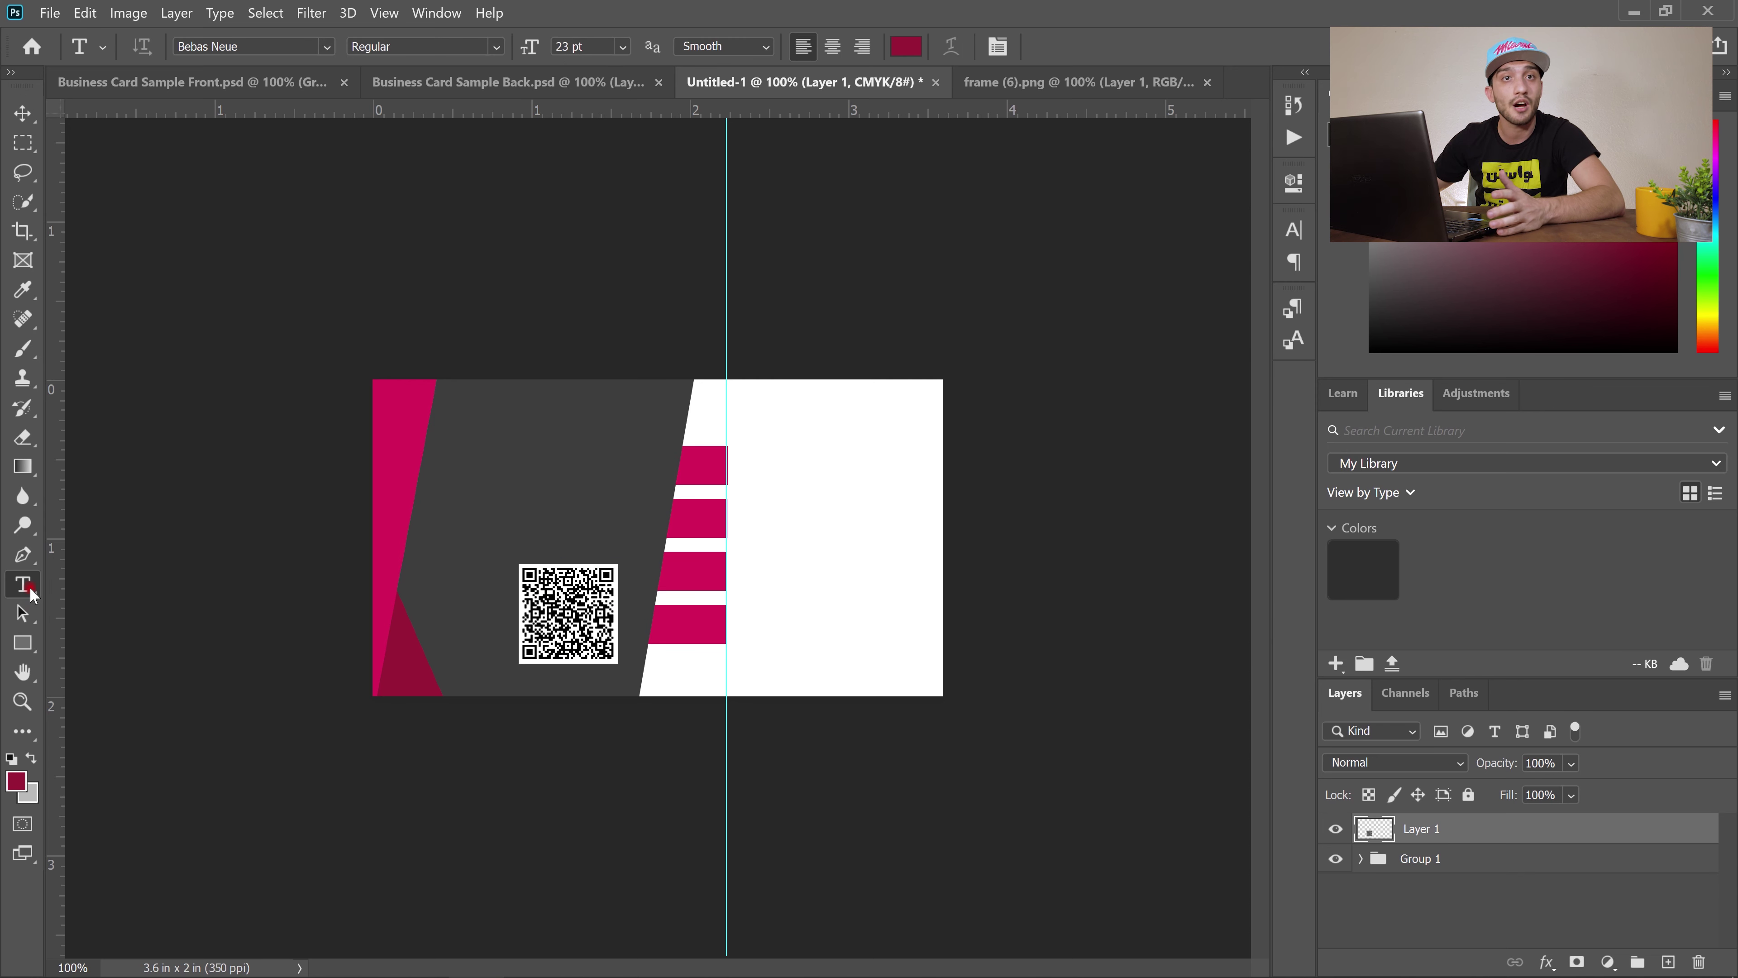
pyautogui.moveTo(44, 599); pyautogui.dragTo(70, 576)
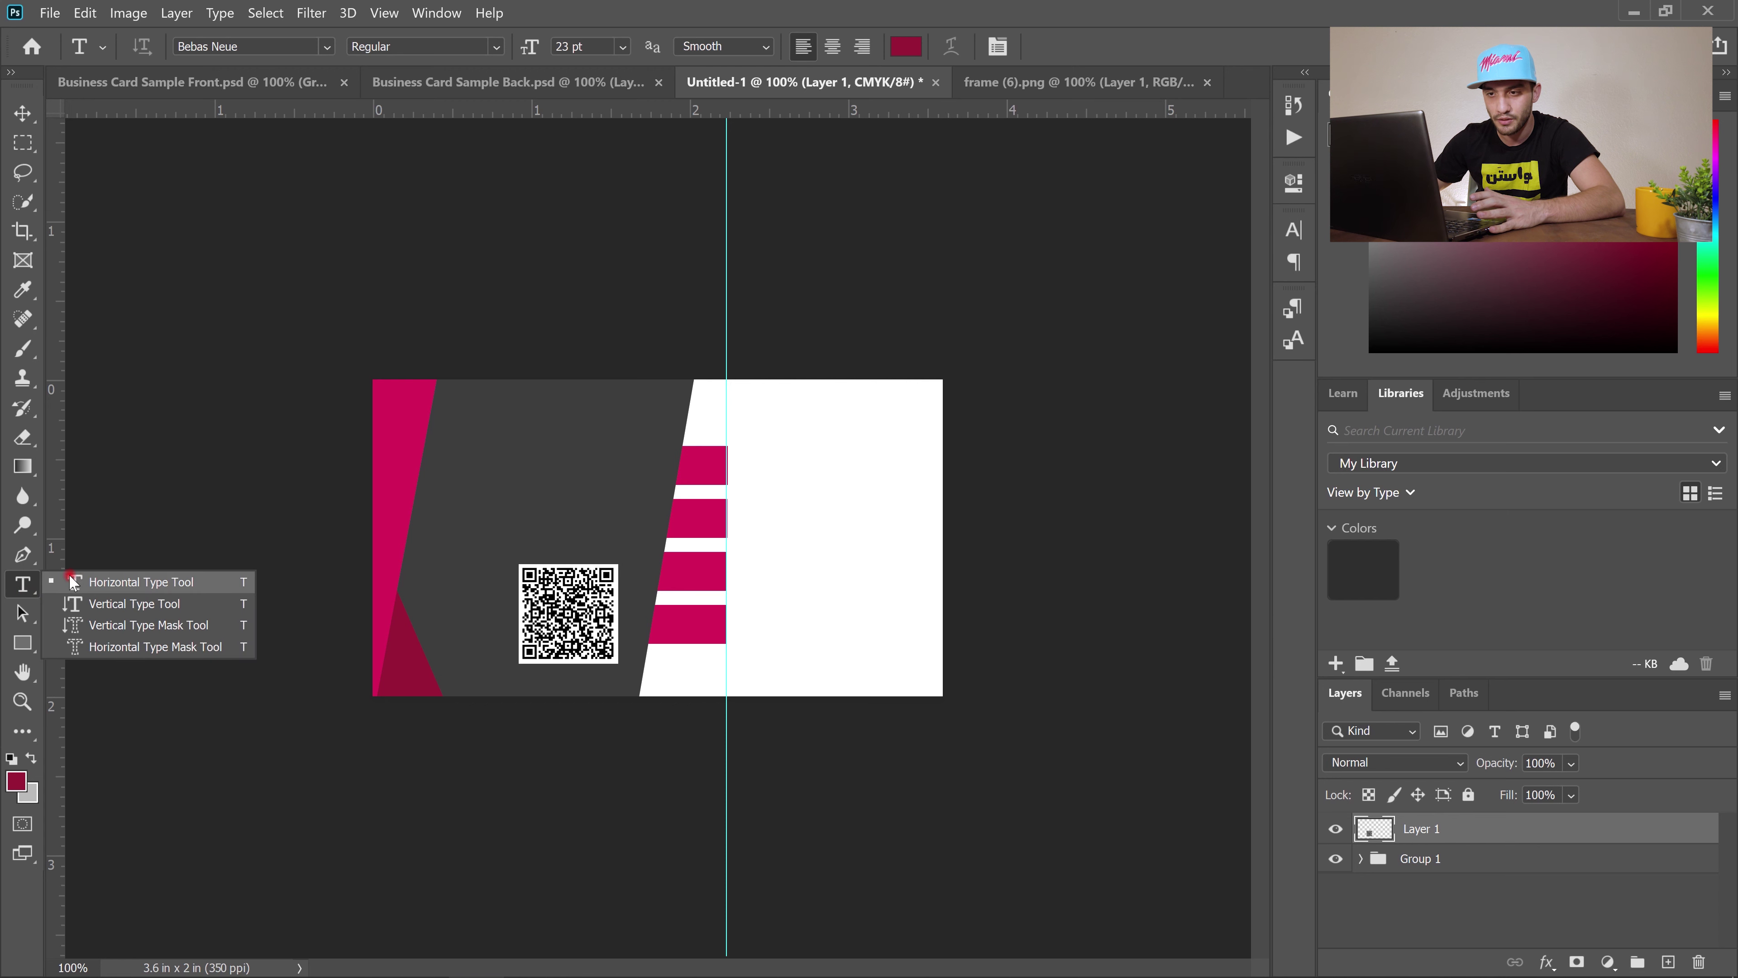
pyautogui.click(152, 582)
pyautogui.moveTo(445, 414); pyautogui.dragTo(661, 484)
pyautogui.press('BackSpace')
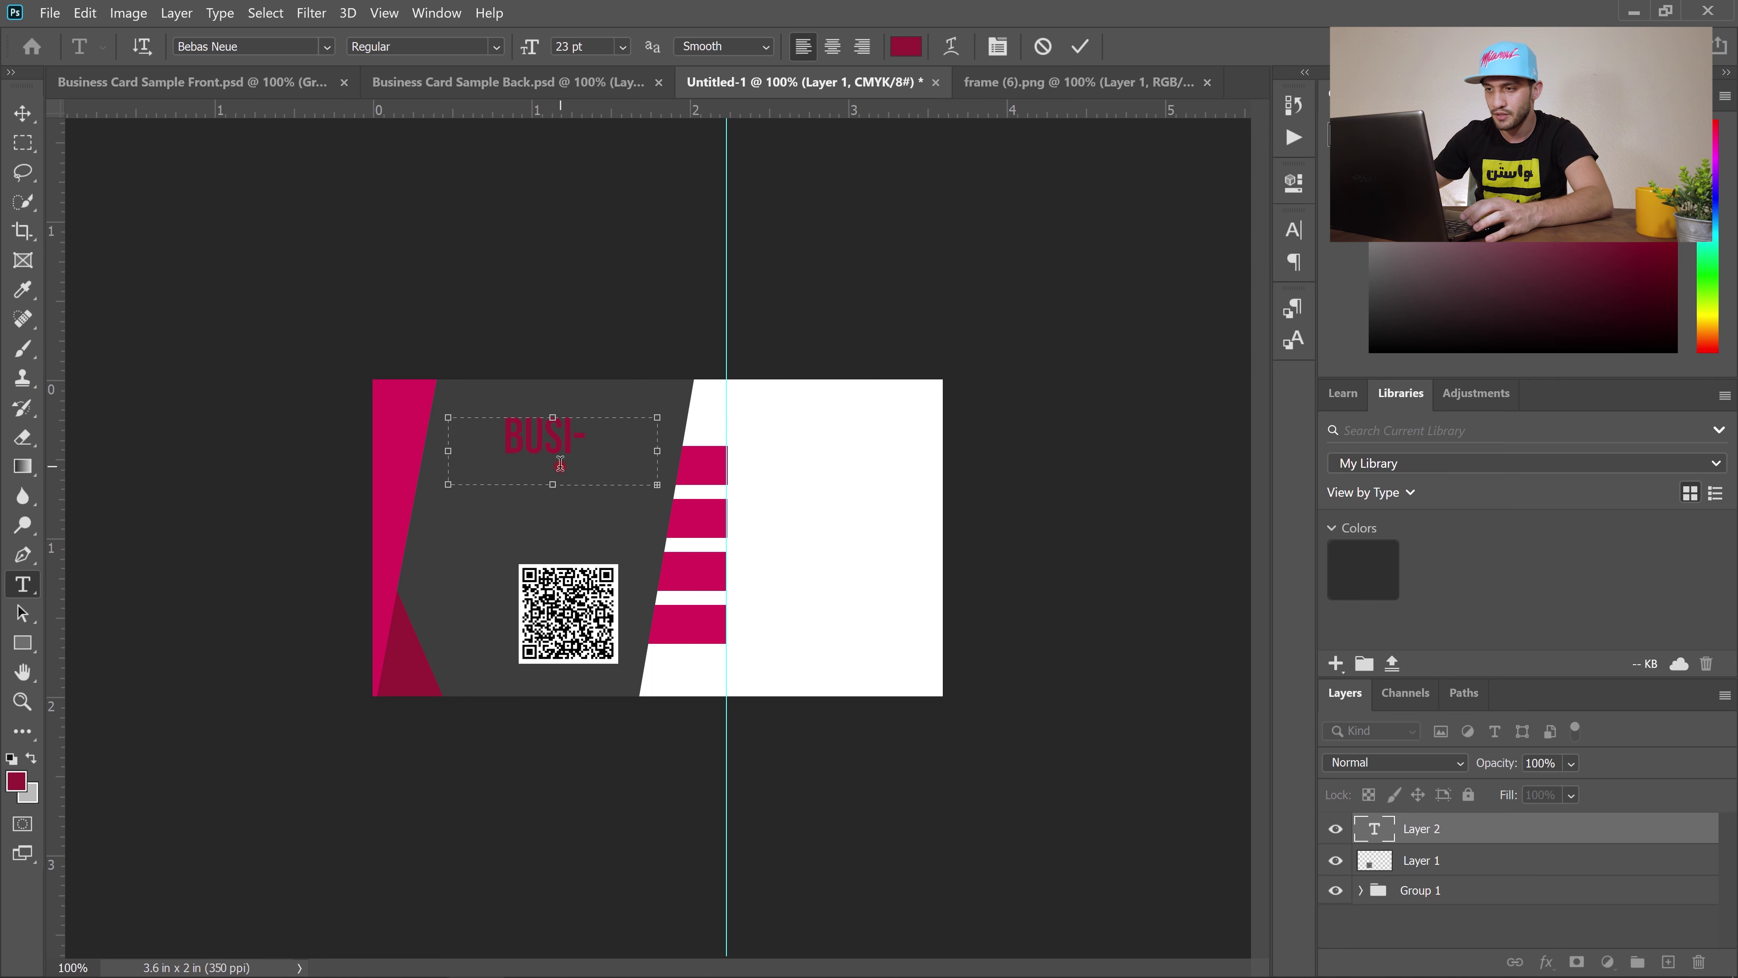
pyautogui.moveTo(654, 492); pyautogui.dragTo(675, 485)
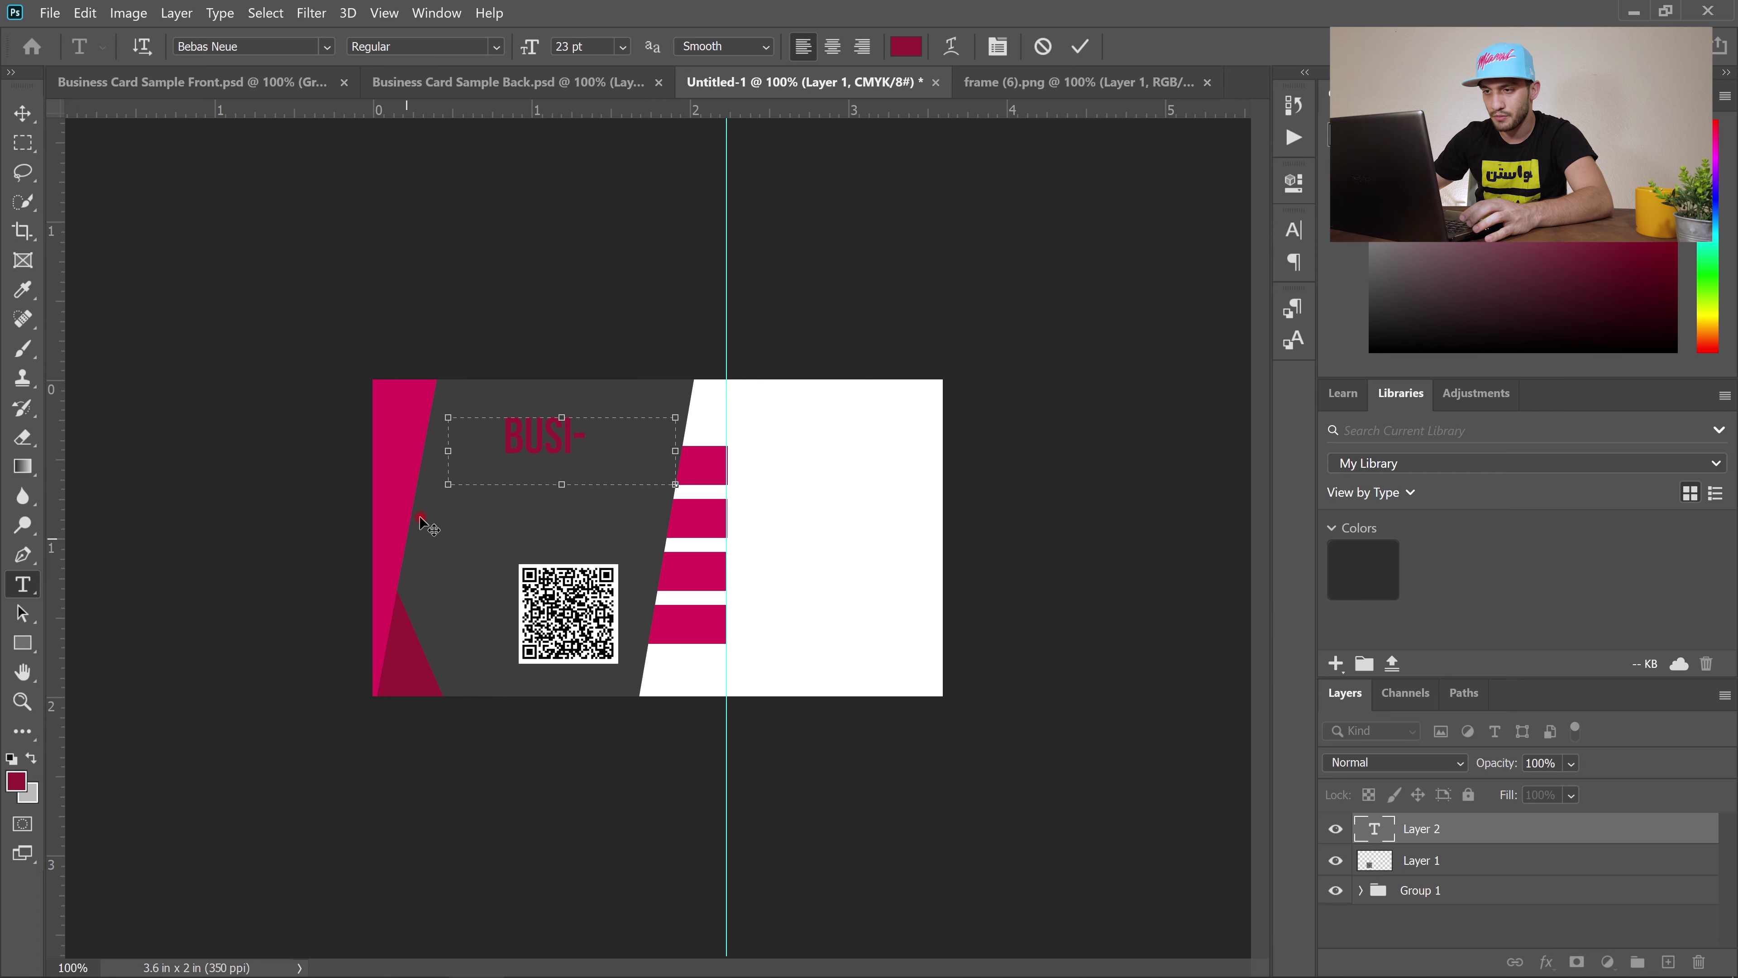
pyautogui.moveTo(446, 488); pyautogui.dragTo(413, 509)
# Make the BUSINESS text white in Bebas Neue 23 pt and commit the text layer.
pyautogui.moveTo(616, 438); pyautogui.dragTo(608, 270)
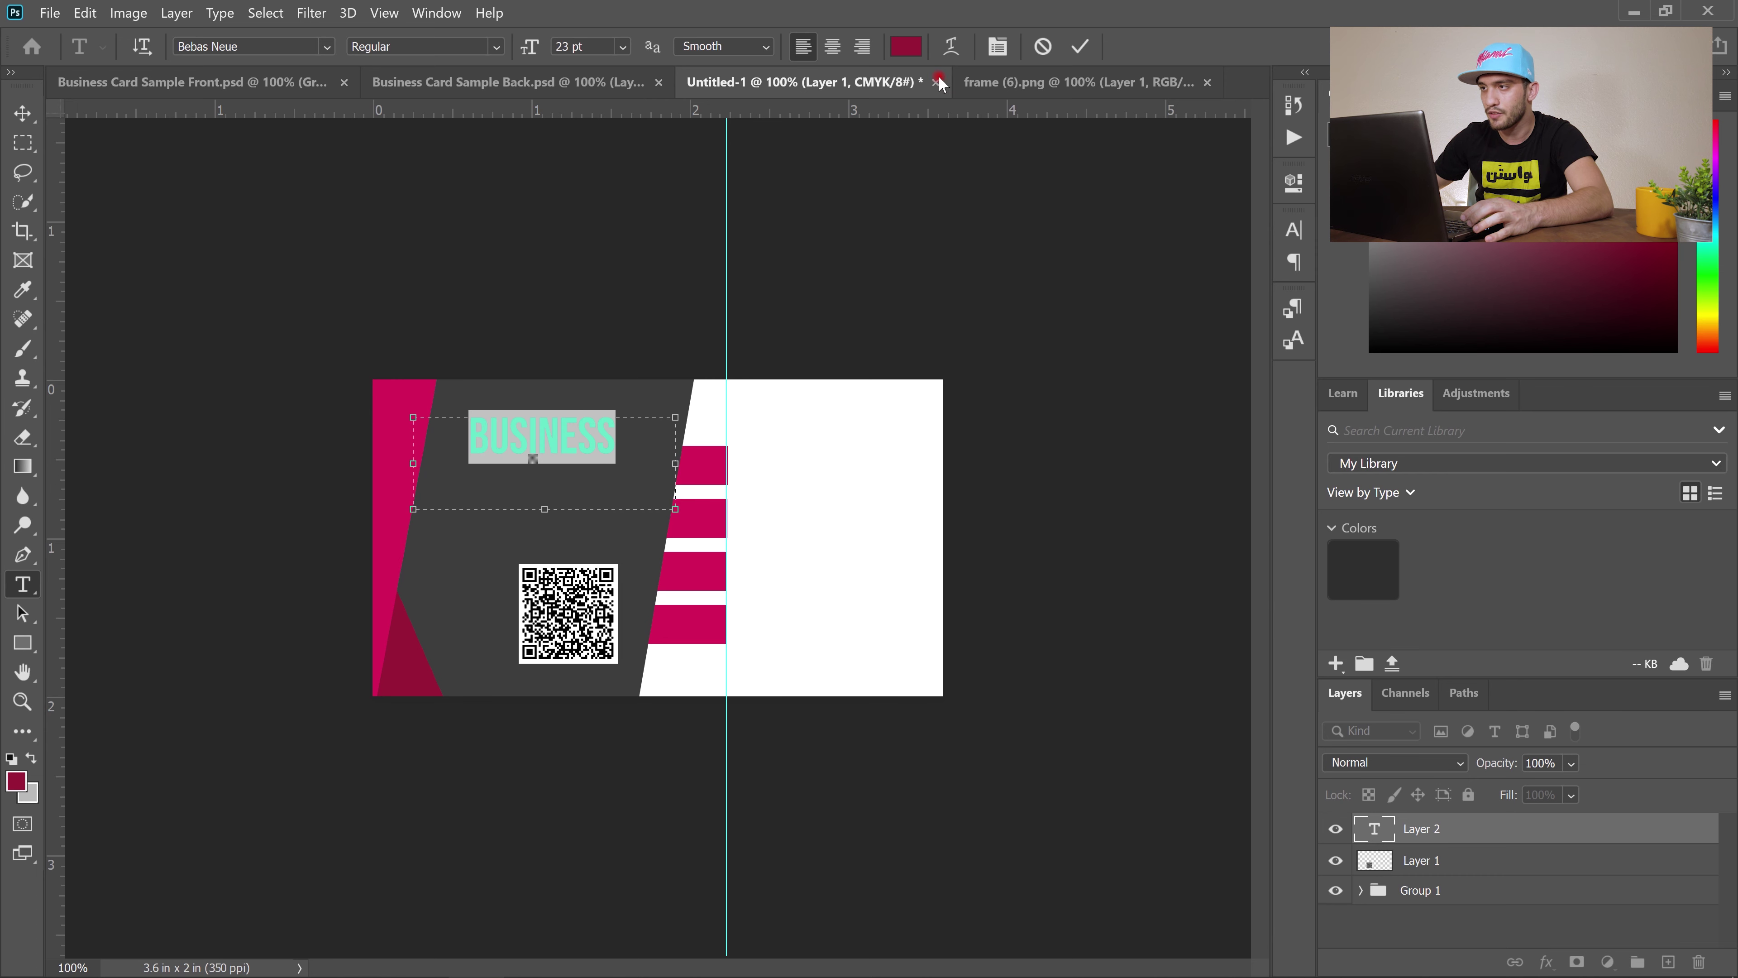
pyautogui.click(906, 47)
pyautogui.click(1135, 464)
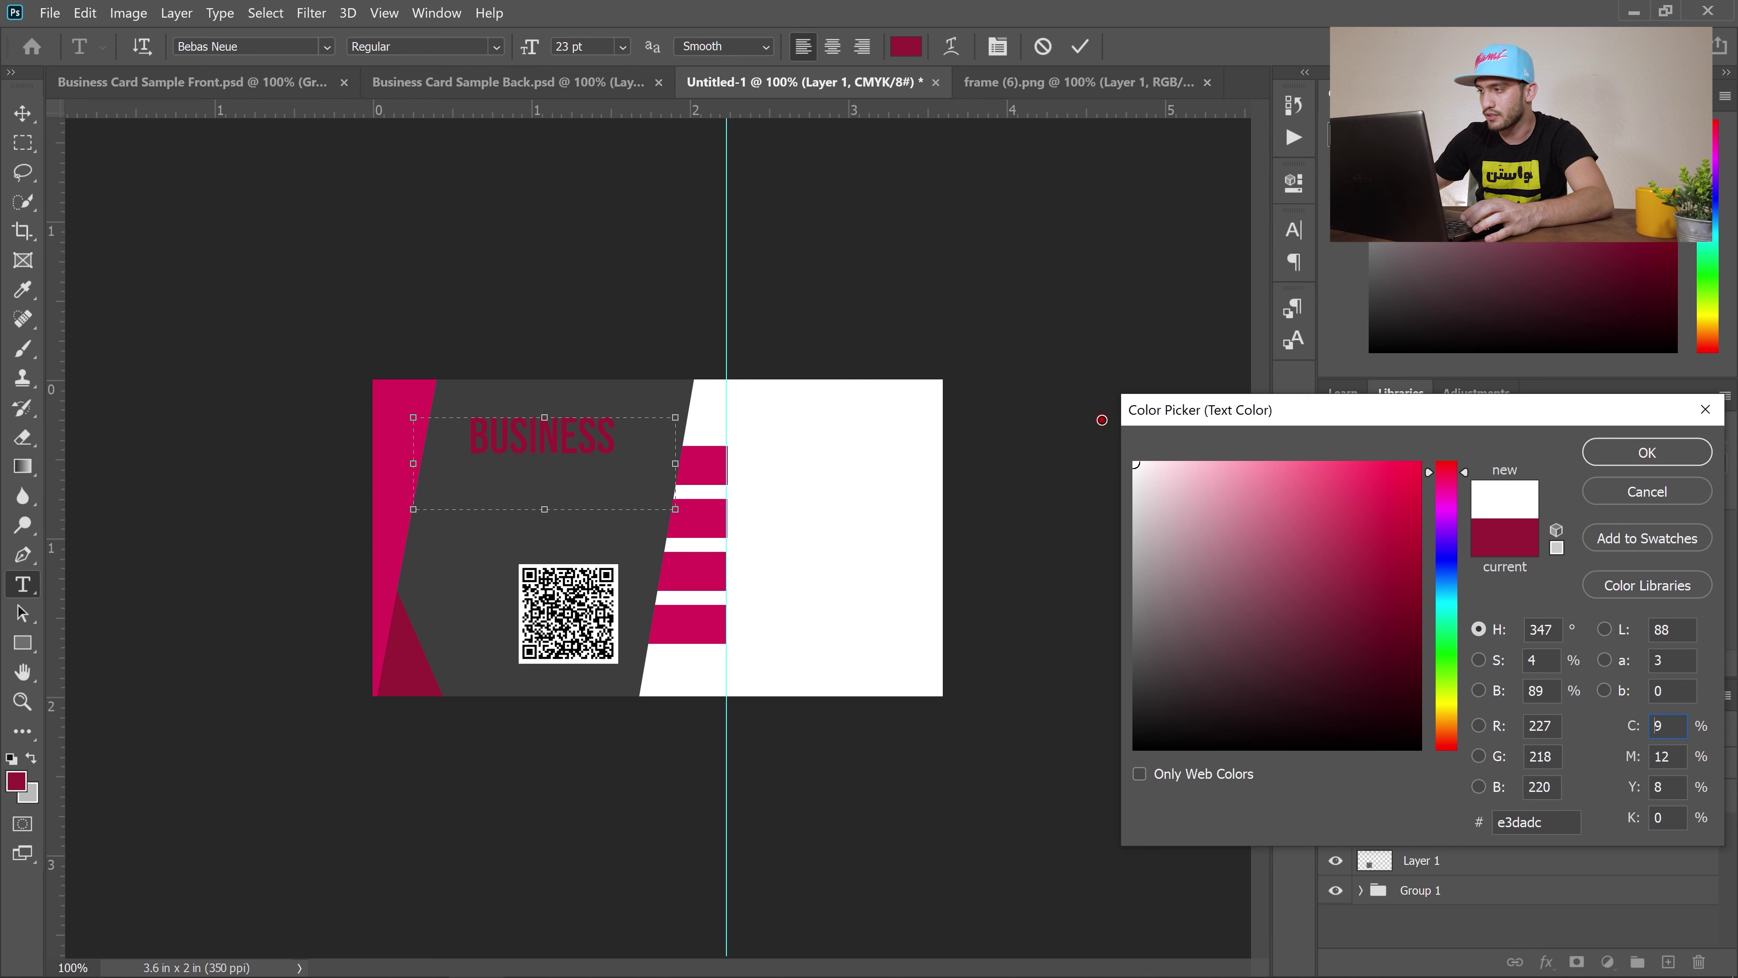
pyautogui.click(1646, 453)
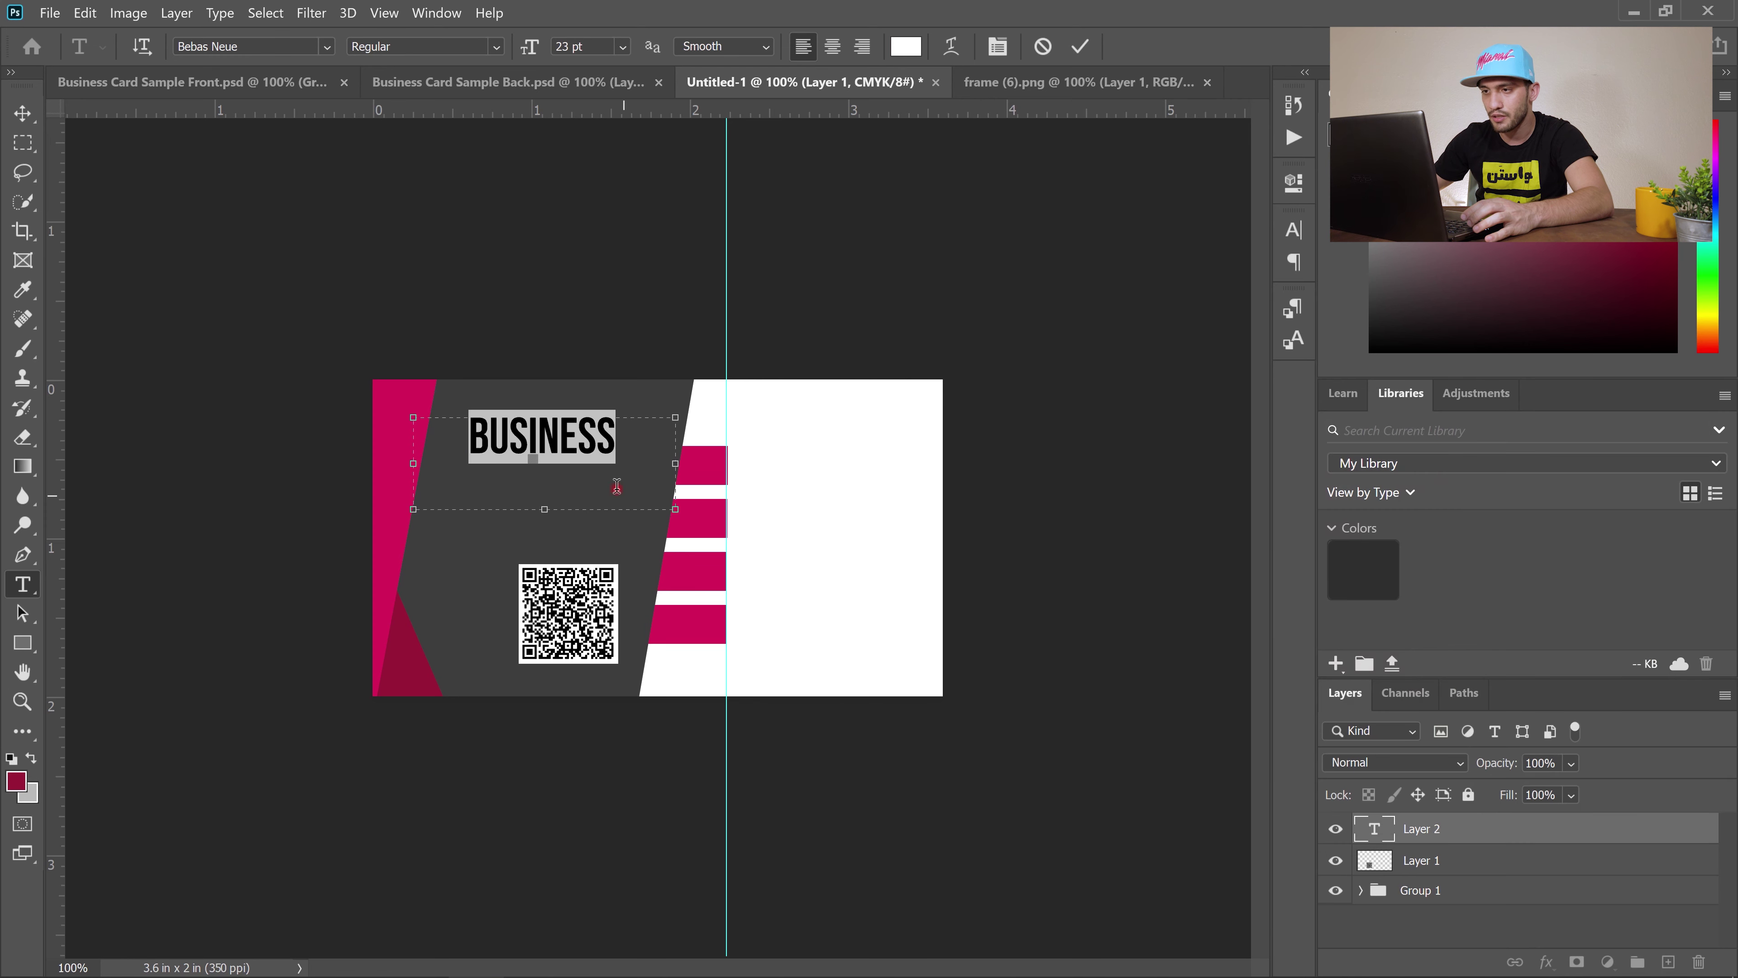
pyautogui.click(327, 47)
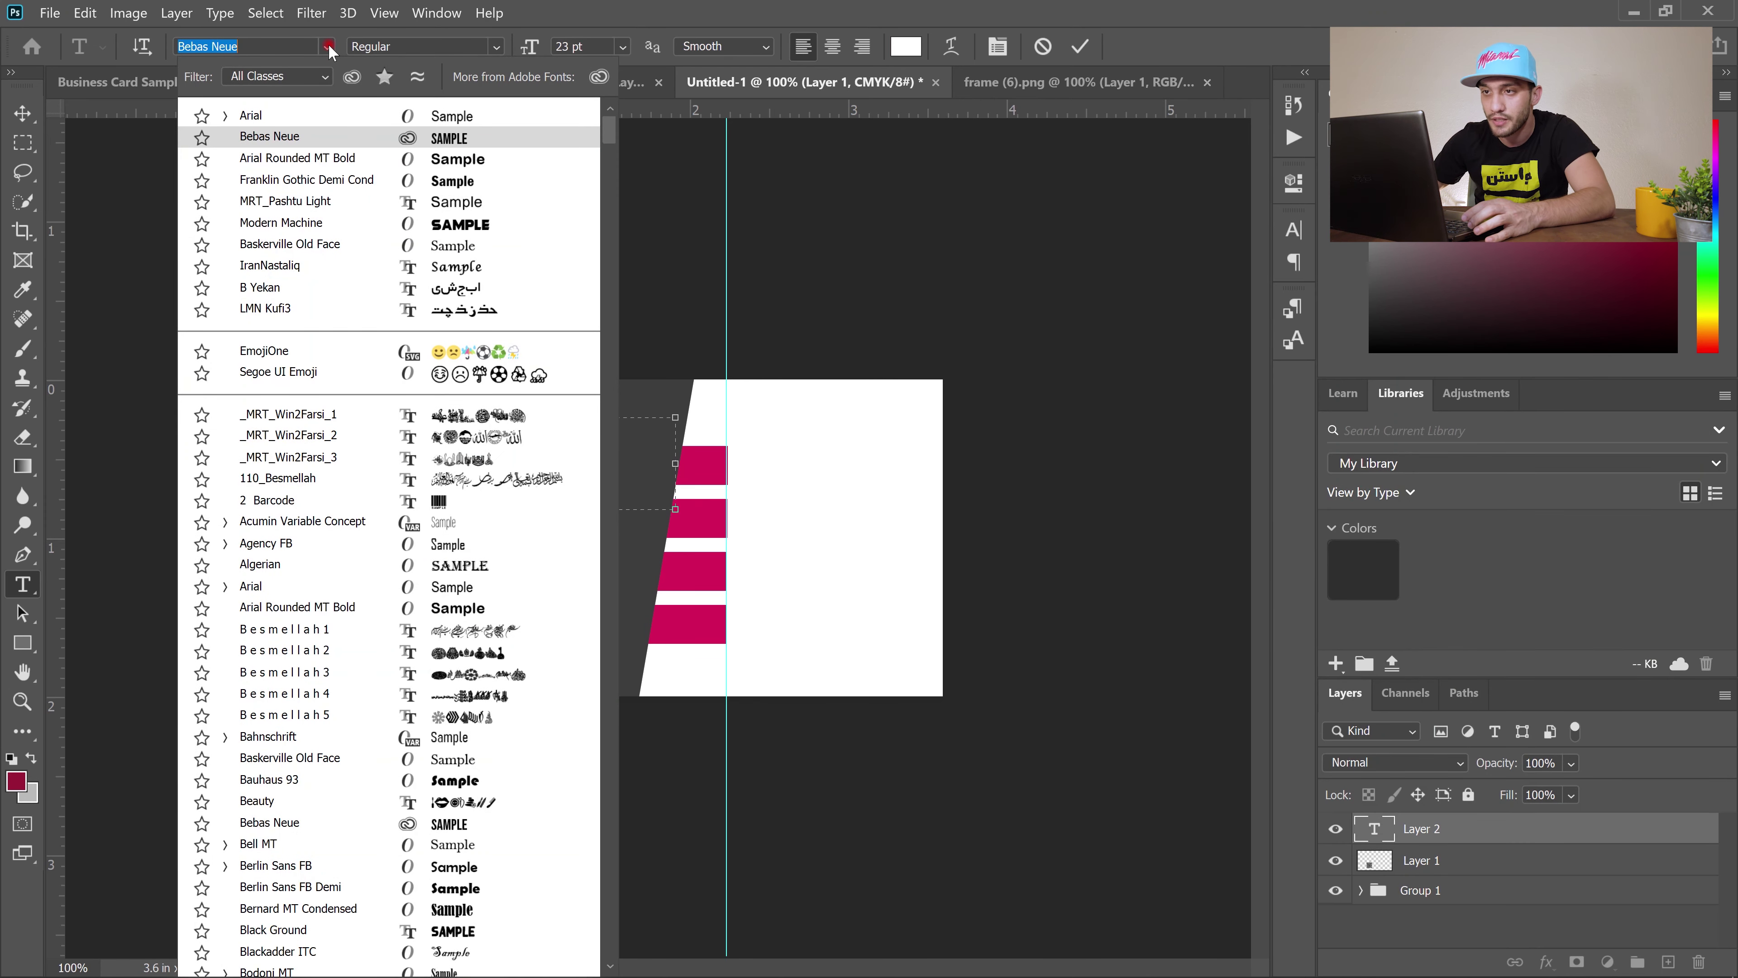
pyautogui.click(270, 139)
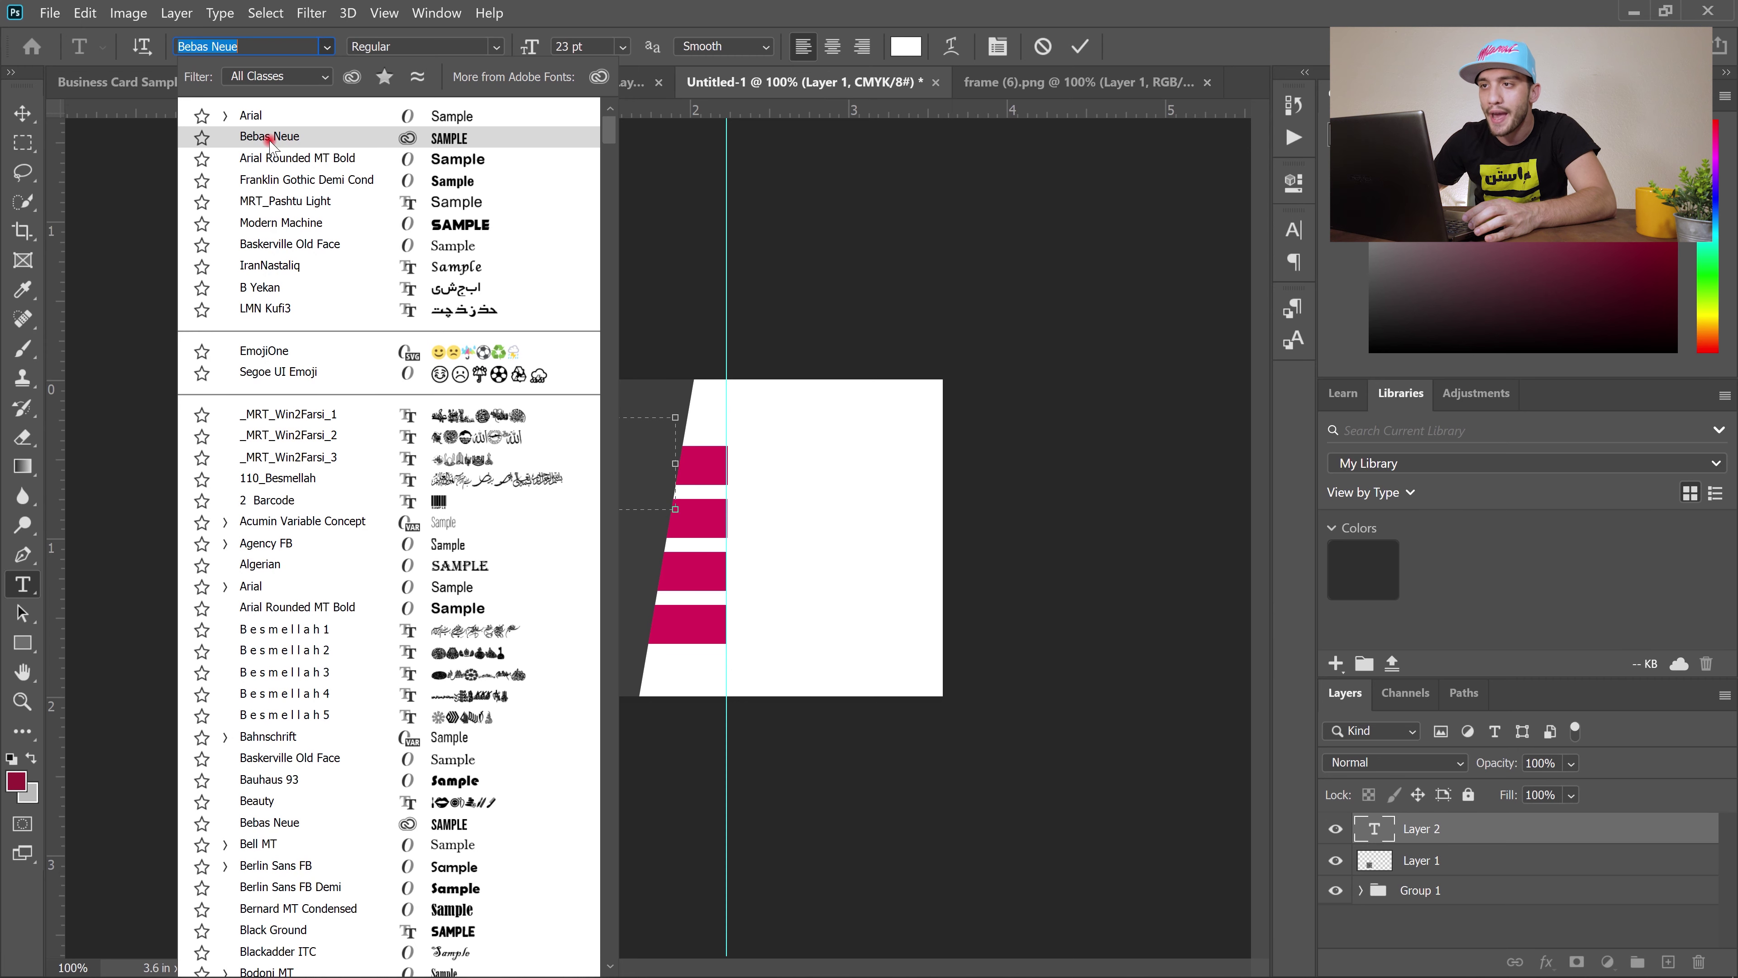
pyautogui.press('Up')
pyautogui.press('Escape')
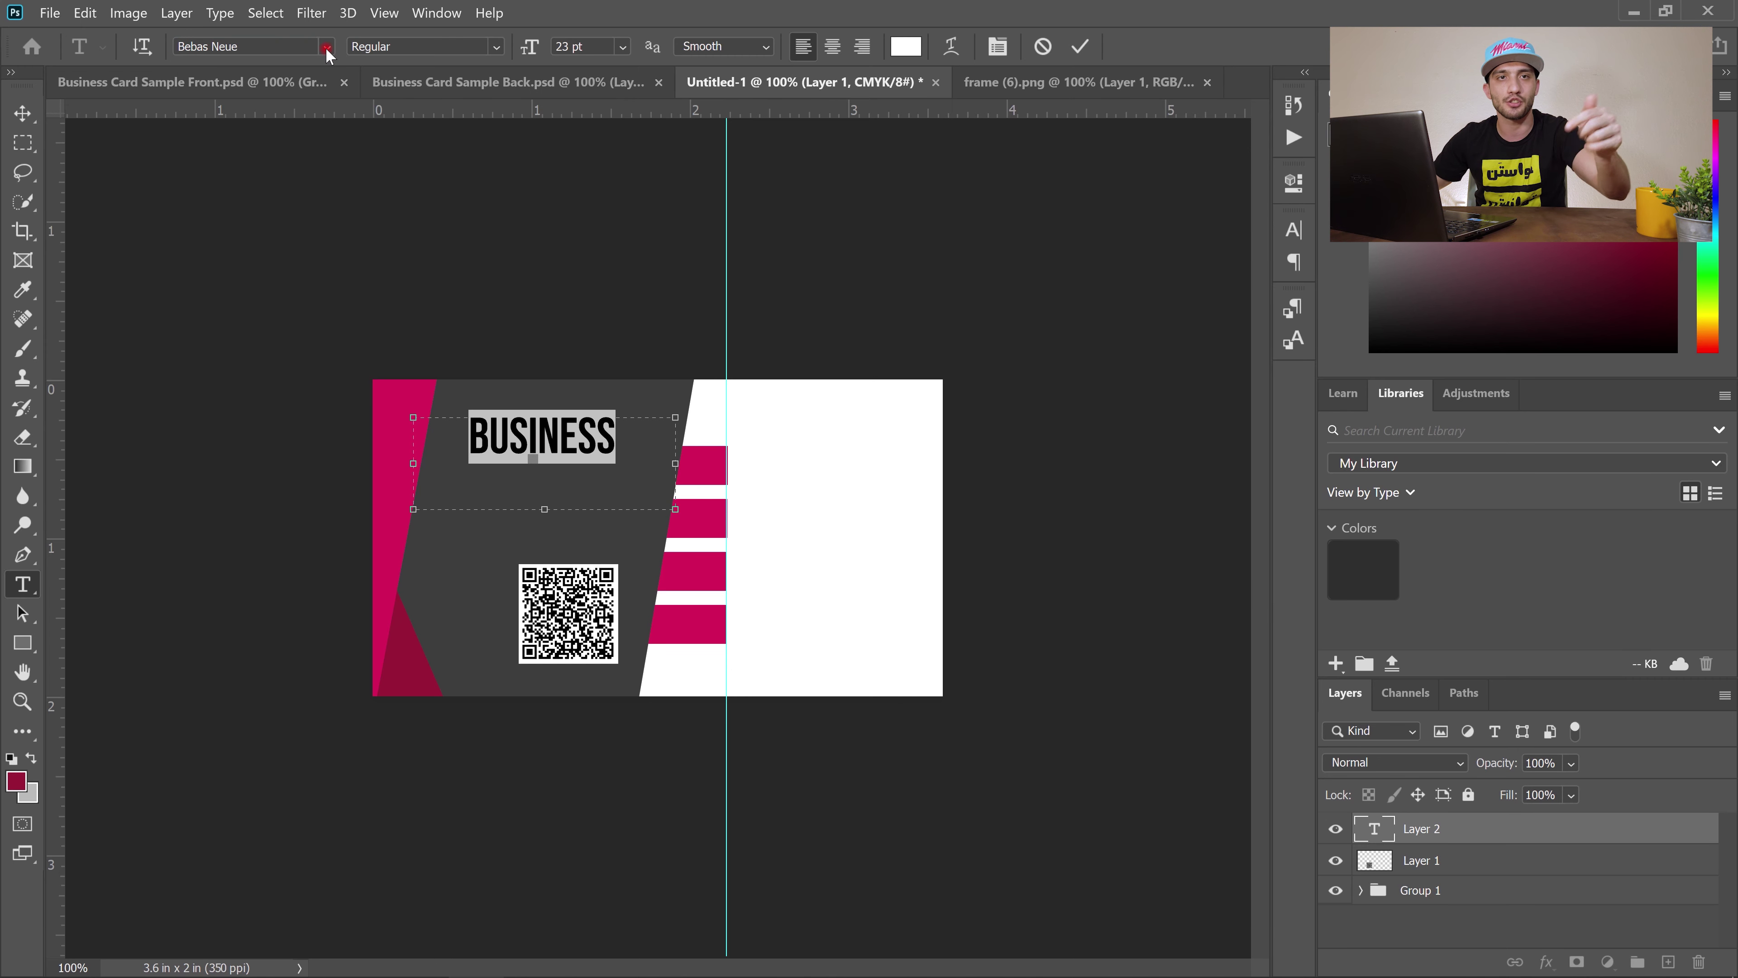
pyautogui.click(25, 118)
pyautogui.click(71, 113)
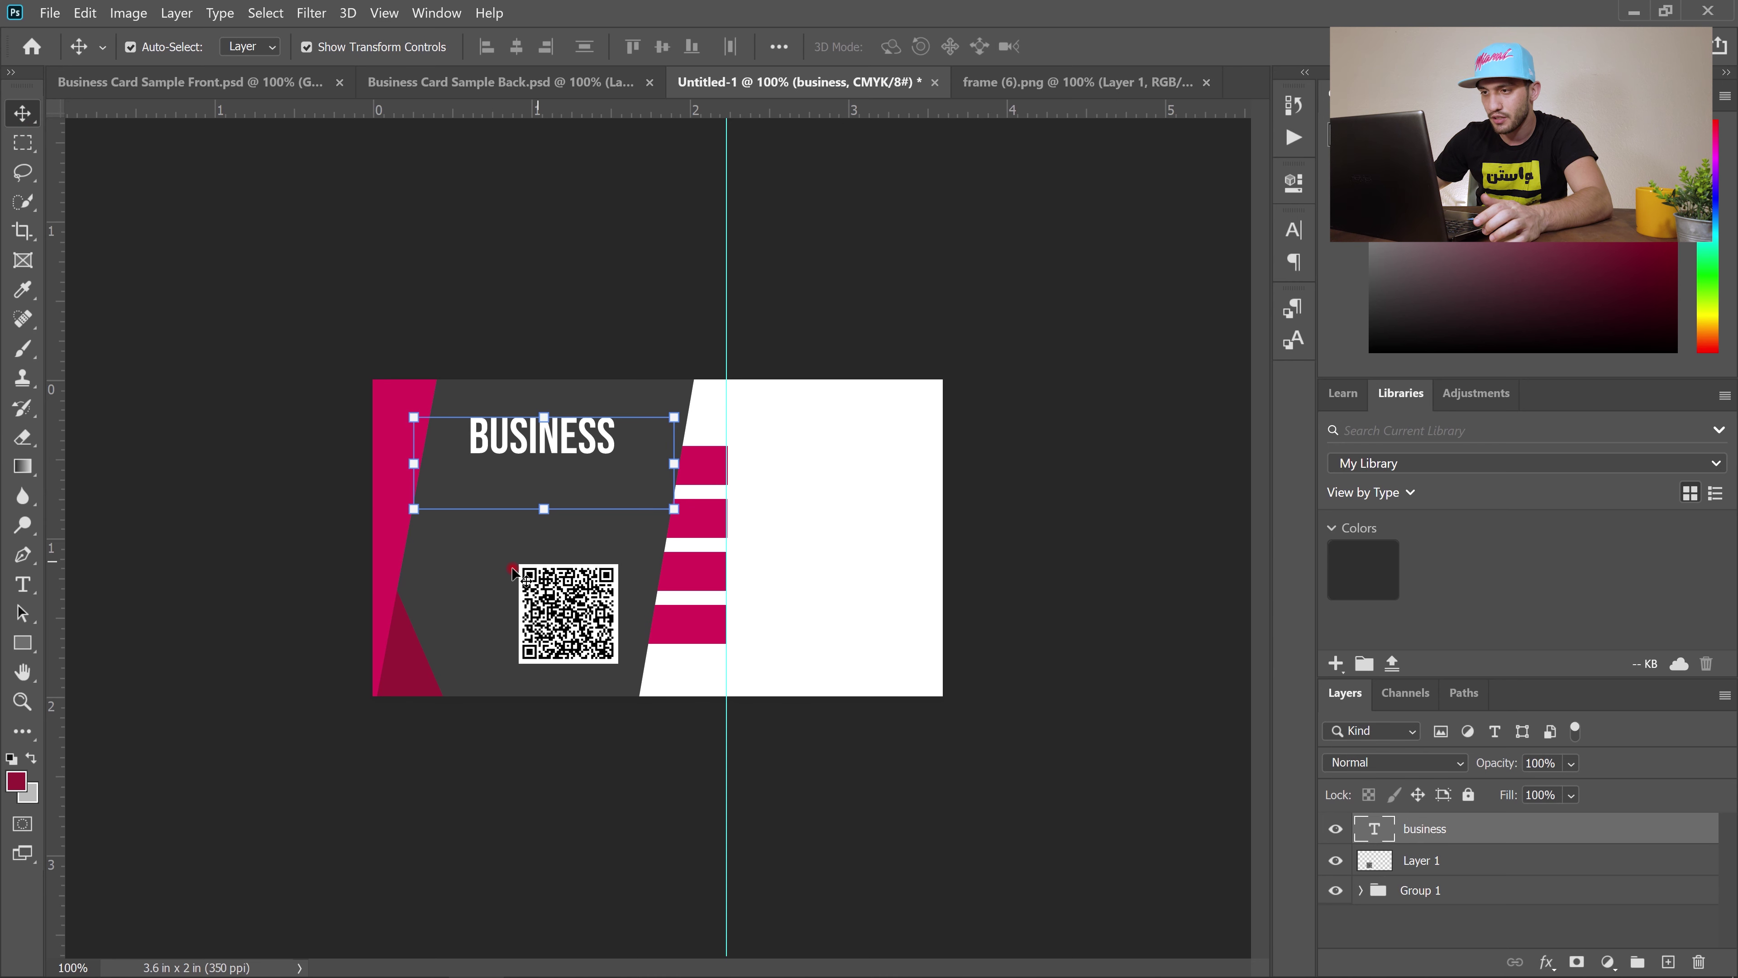
# Nudge BUSINESS slightly lower and add an 8 pt 'TYPE YOUR SLOGAN HERE' paragraph beneath it.
pyautogui.click(448, 582)
pyautogui.moveTo(553, 438); pyautogui.dragTo(554, 449)
pyautogui.click(40, 164)
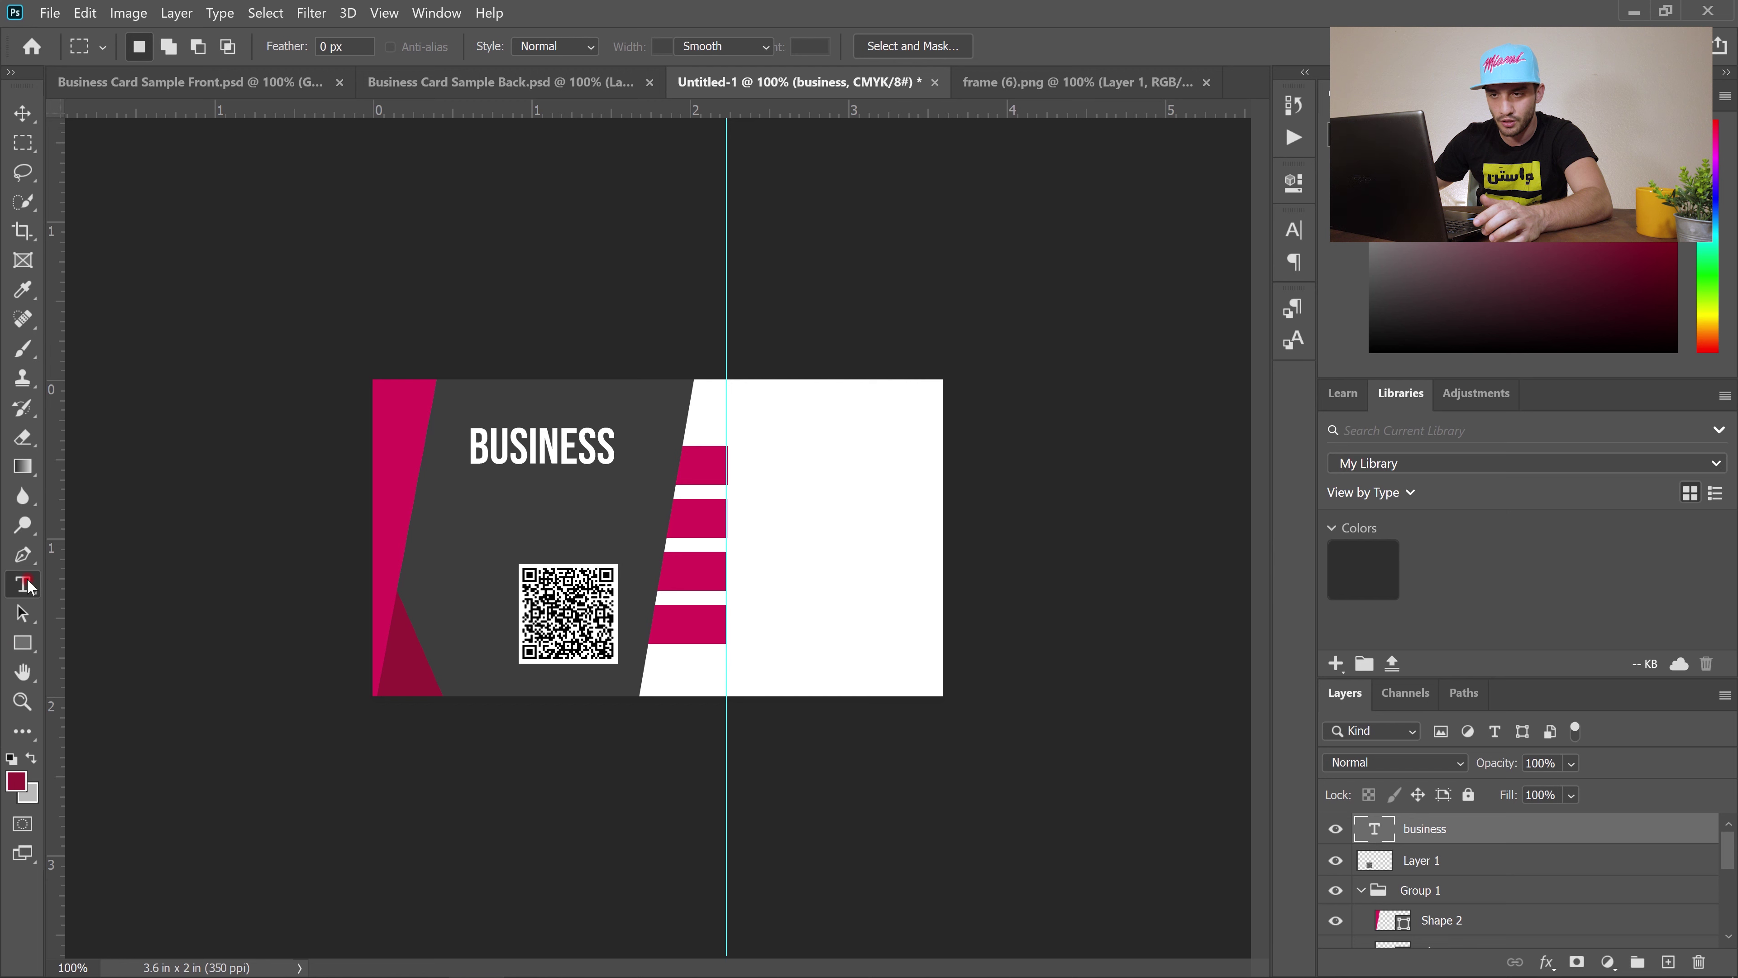
pyautogui.click(22, 584)
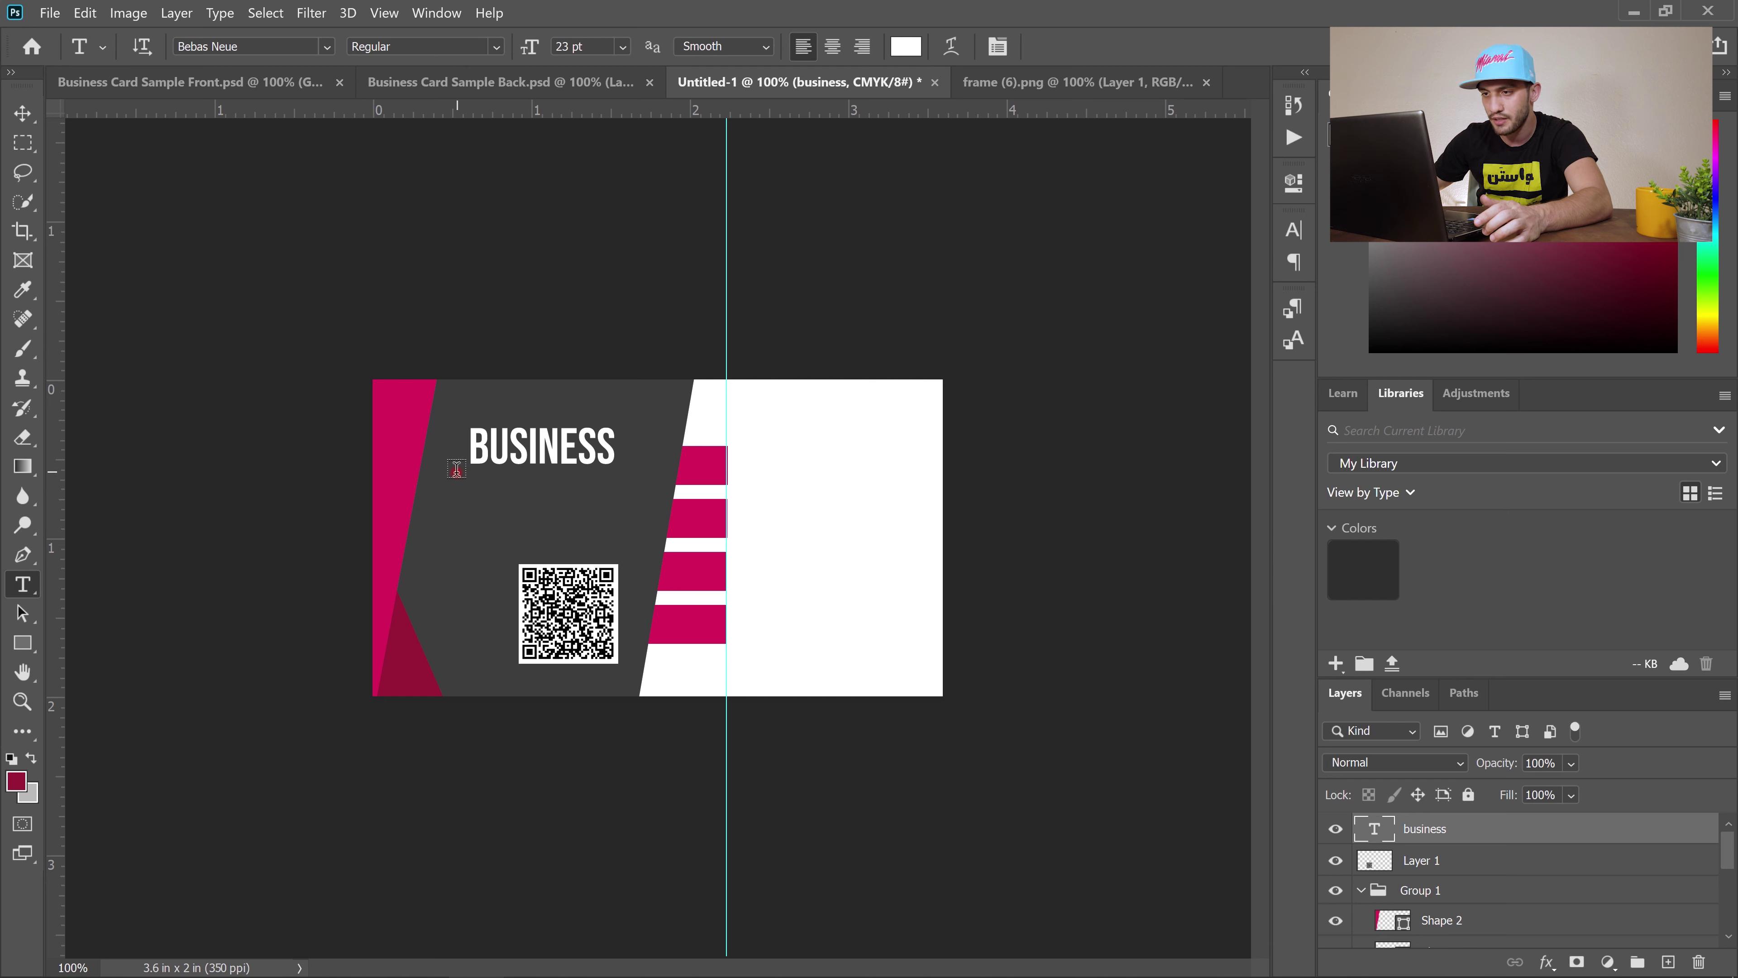
pyautogui.moveTo(452, 499); pyautogui.dragTo(647, 537)
pyautogui.click(601, 48)
pyautogui.scroll(-15, 600, 48)
pyautogui.press('Return')
pyautogui.press('BackSpace')
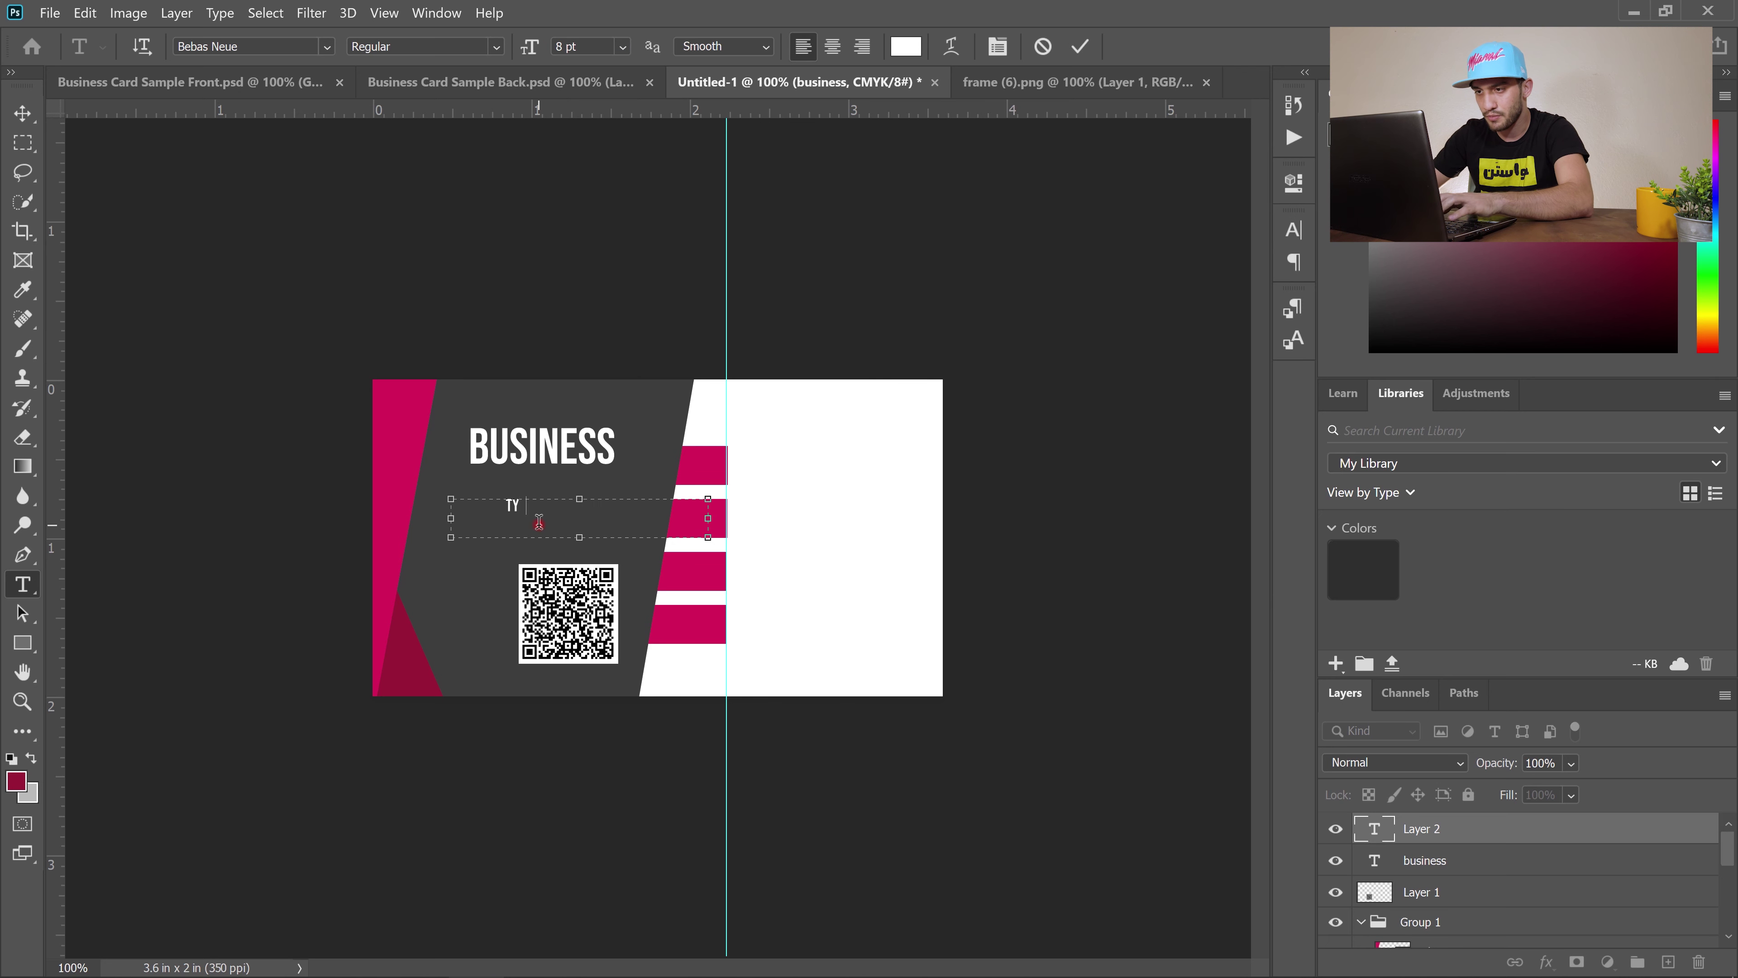
pyautogui.write('TYPE YOUR SLOGAN HERE')
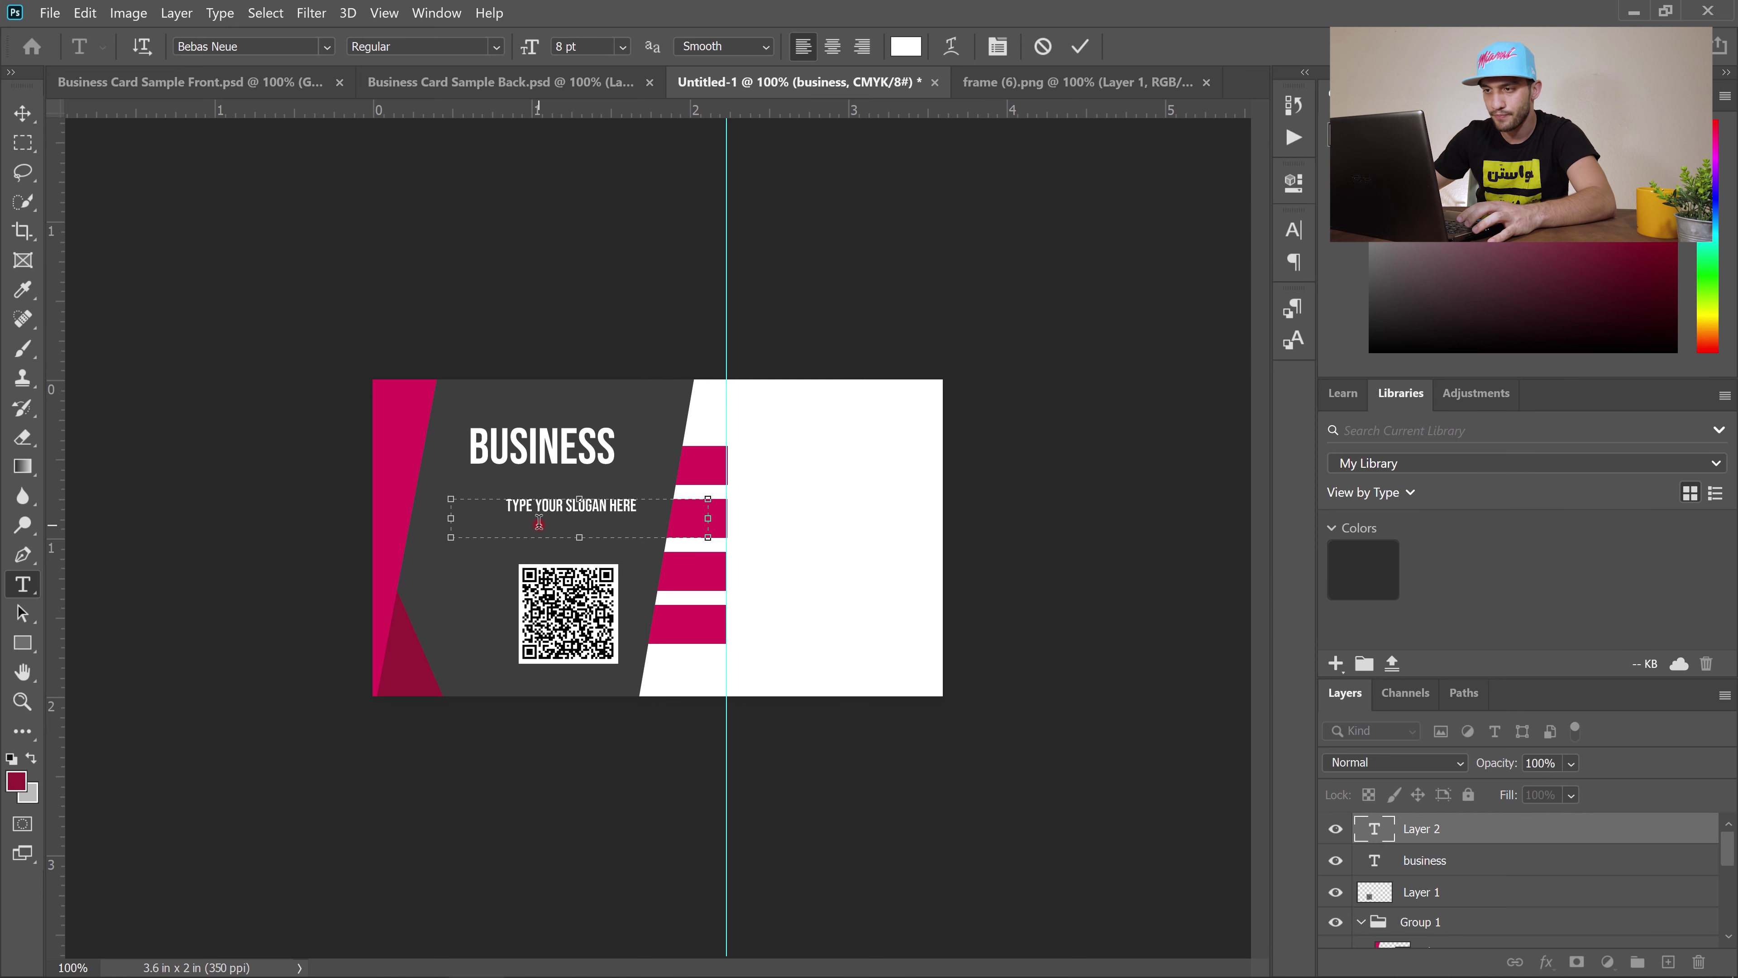
pyautogui.click(31, 115)
pyautogui.click(539, 520)
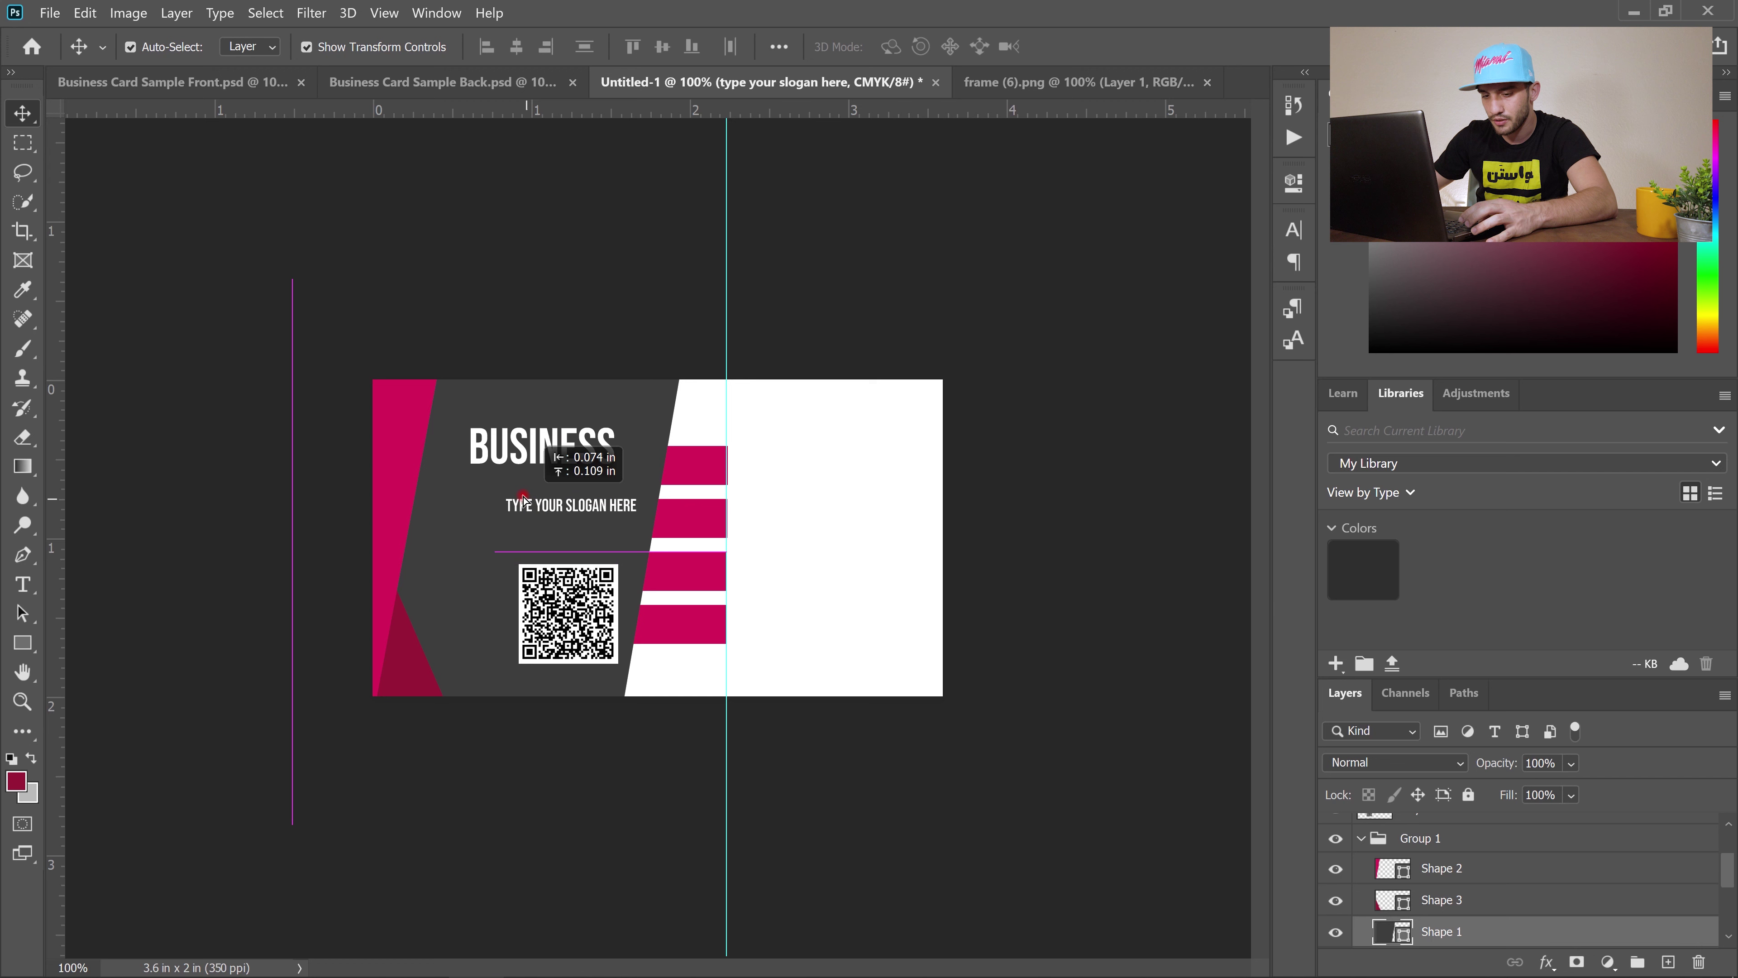
# Move the slogan up right under BUSINESS and enlarge it to 9 pt.
pyautogui.click(579, 507)
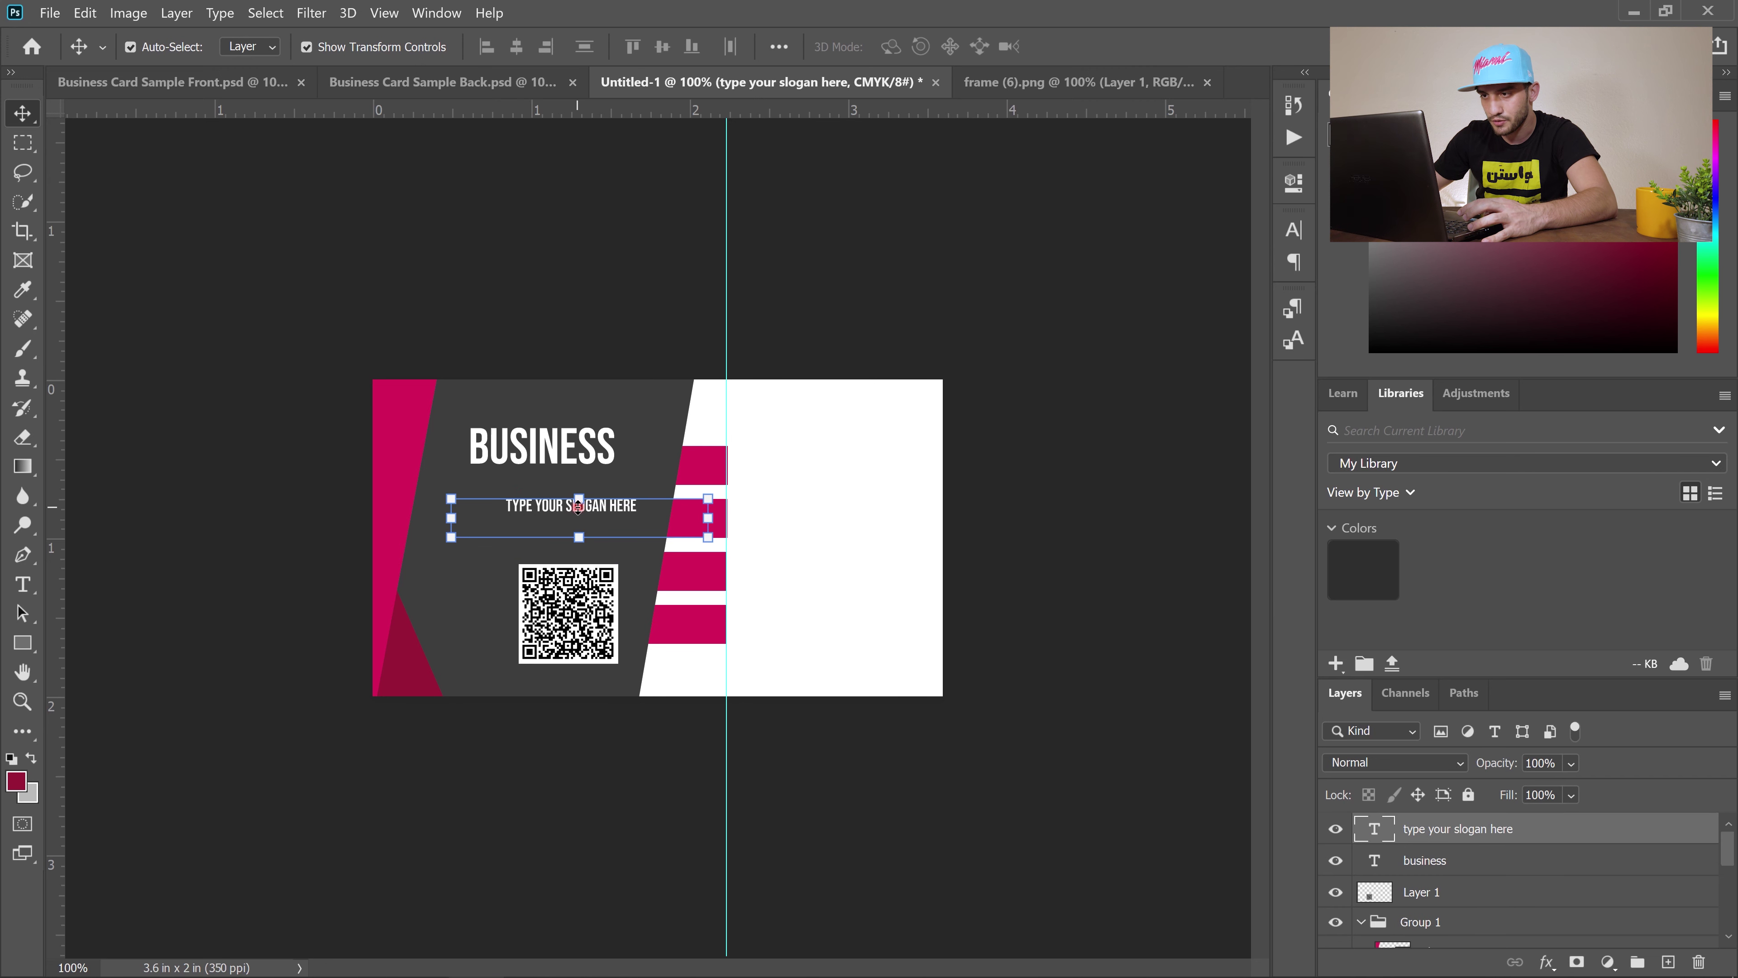
pyautogui.moveTo(569, 513); pyautogui.dragTo(541, 494)
pyautogui.press('t')
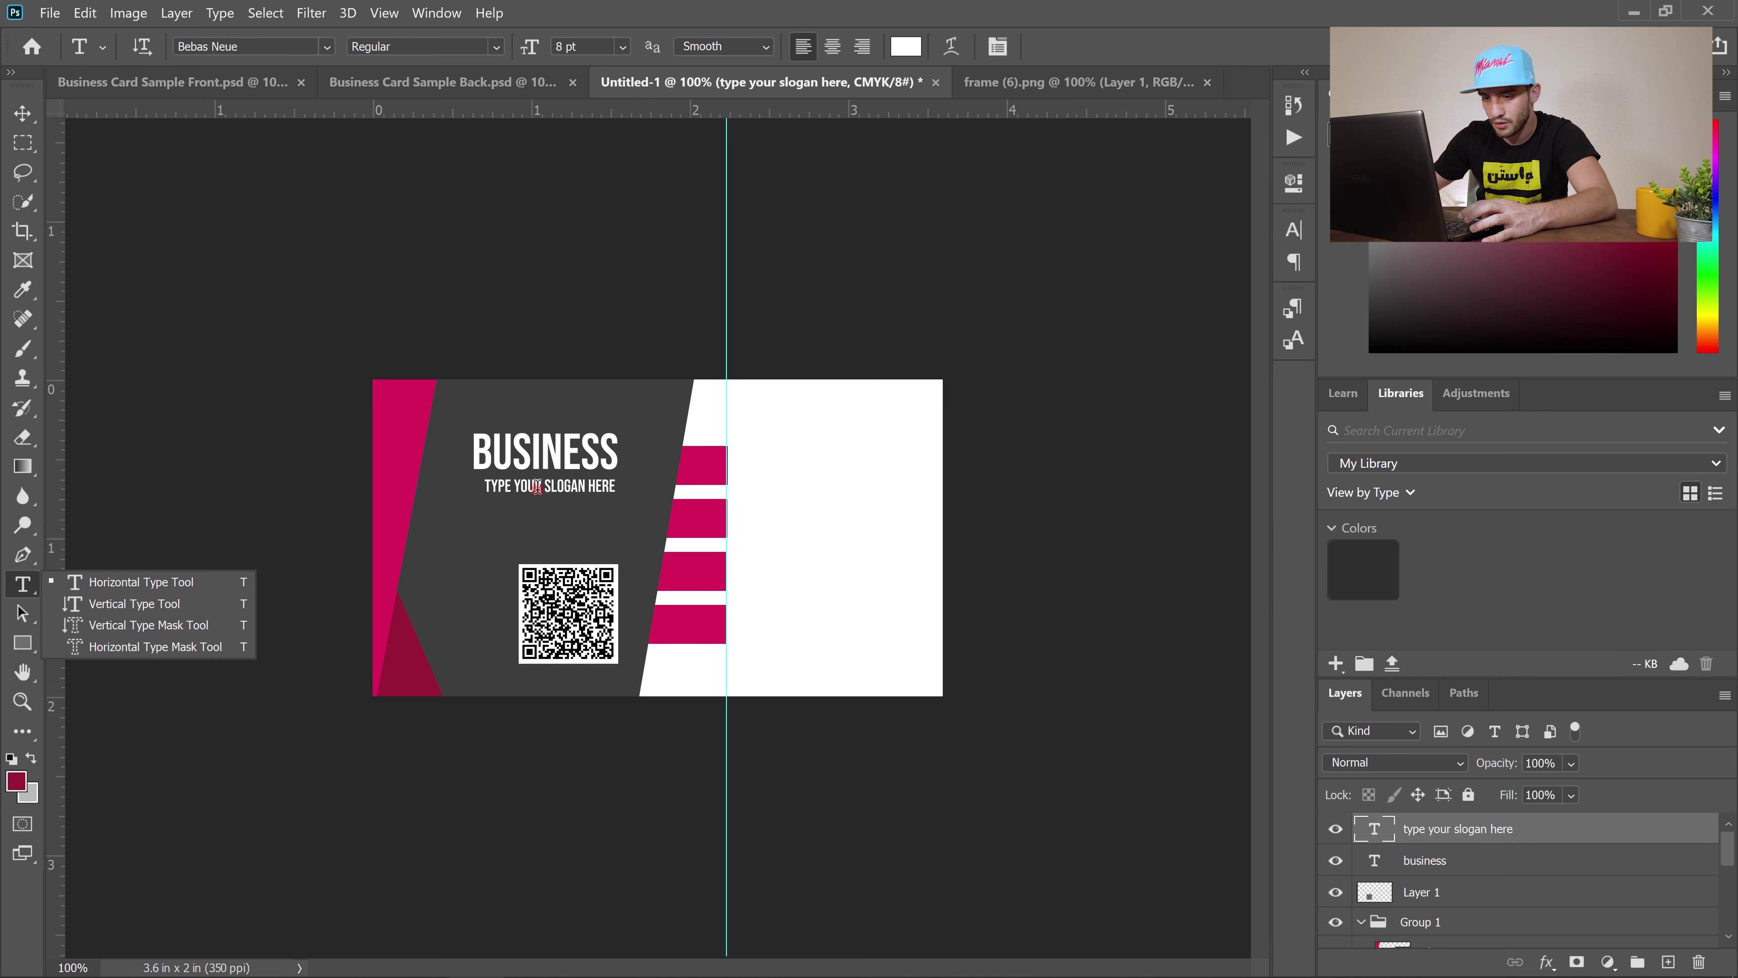
pyautogui.click(537, 487)
pyautogui.hotkey('ctrl', 'a')
pyautogui.press('Up')
pyautogui.hotkey('ctrl', 'Return')
pyautogui.press('m')
pyautogui.moveTo(23, 583); pyautogui.dragTo(85, 582)
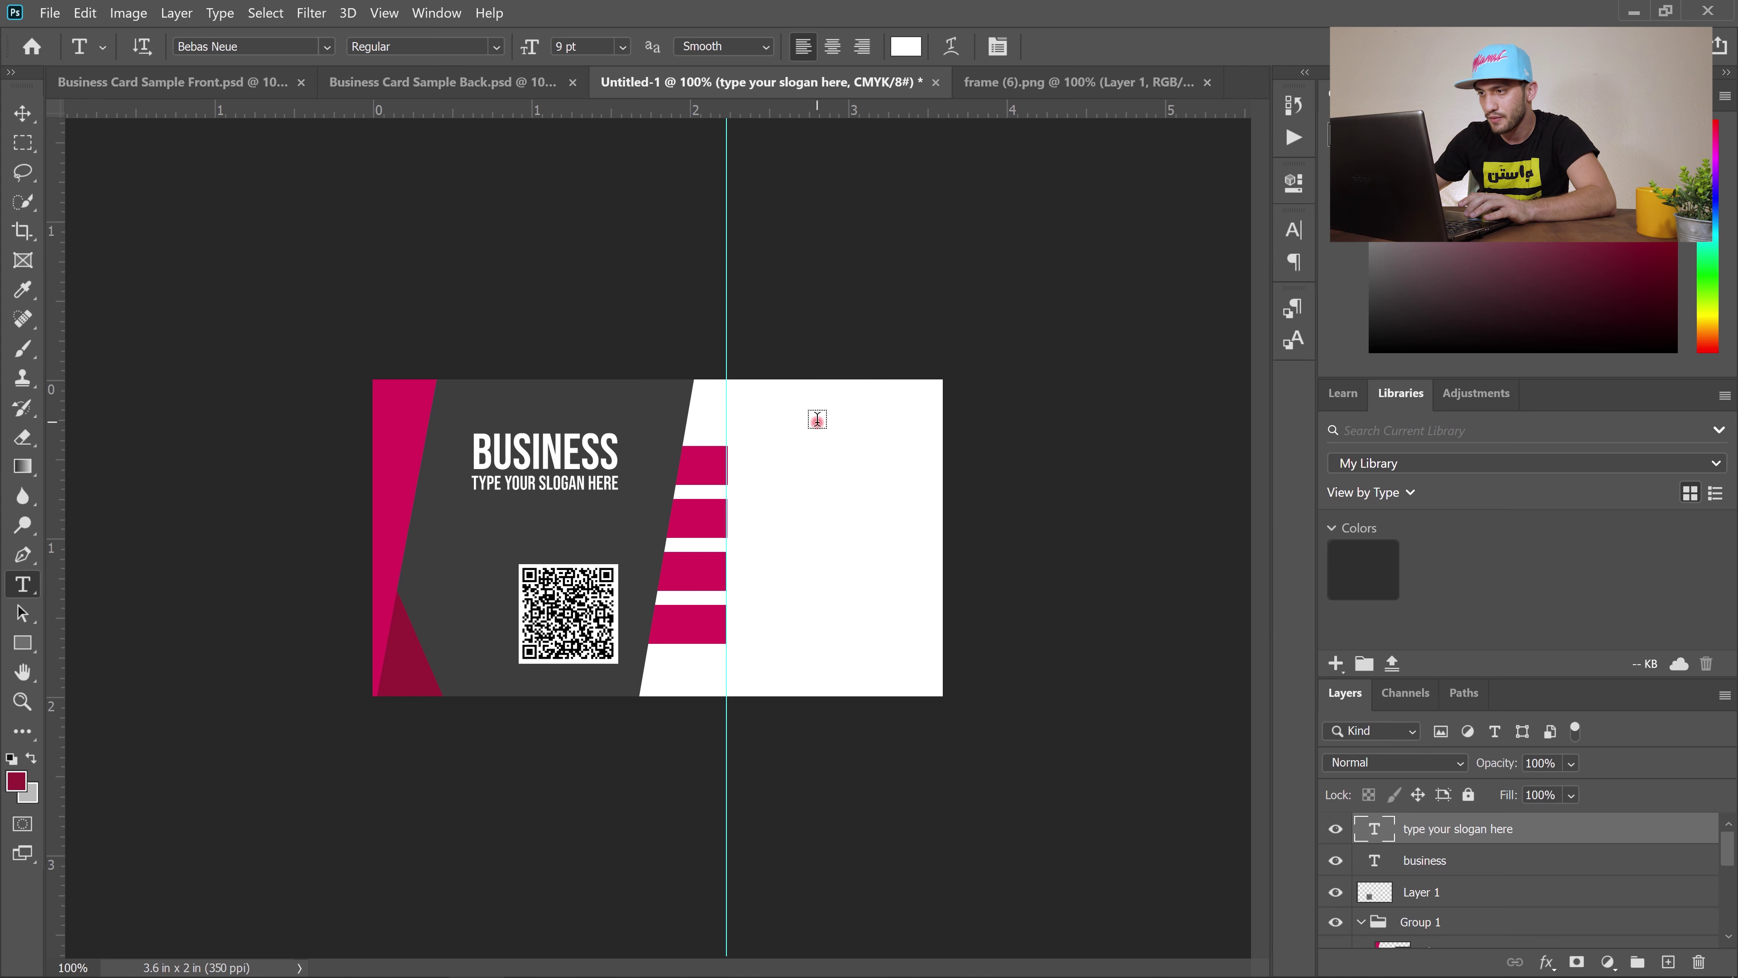
# Start a new black text line on the card's white half and shift it left.
pyautogui.click(817, 419)
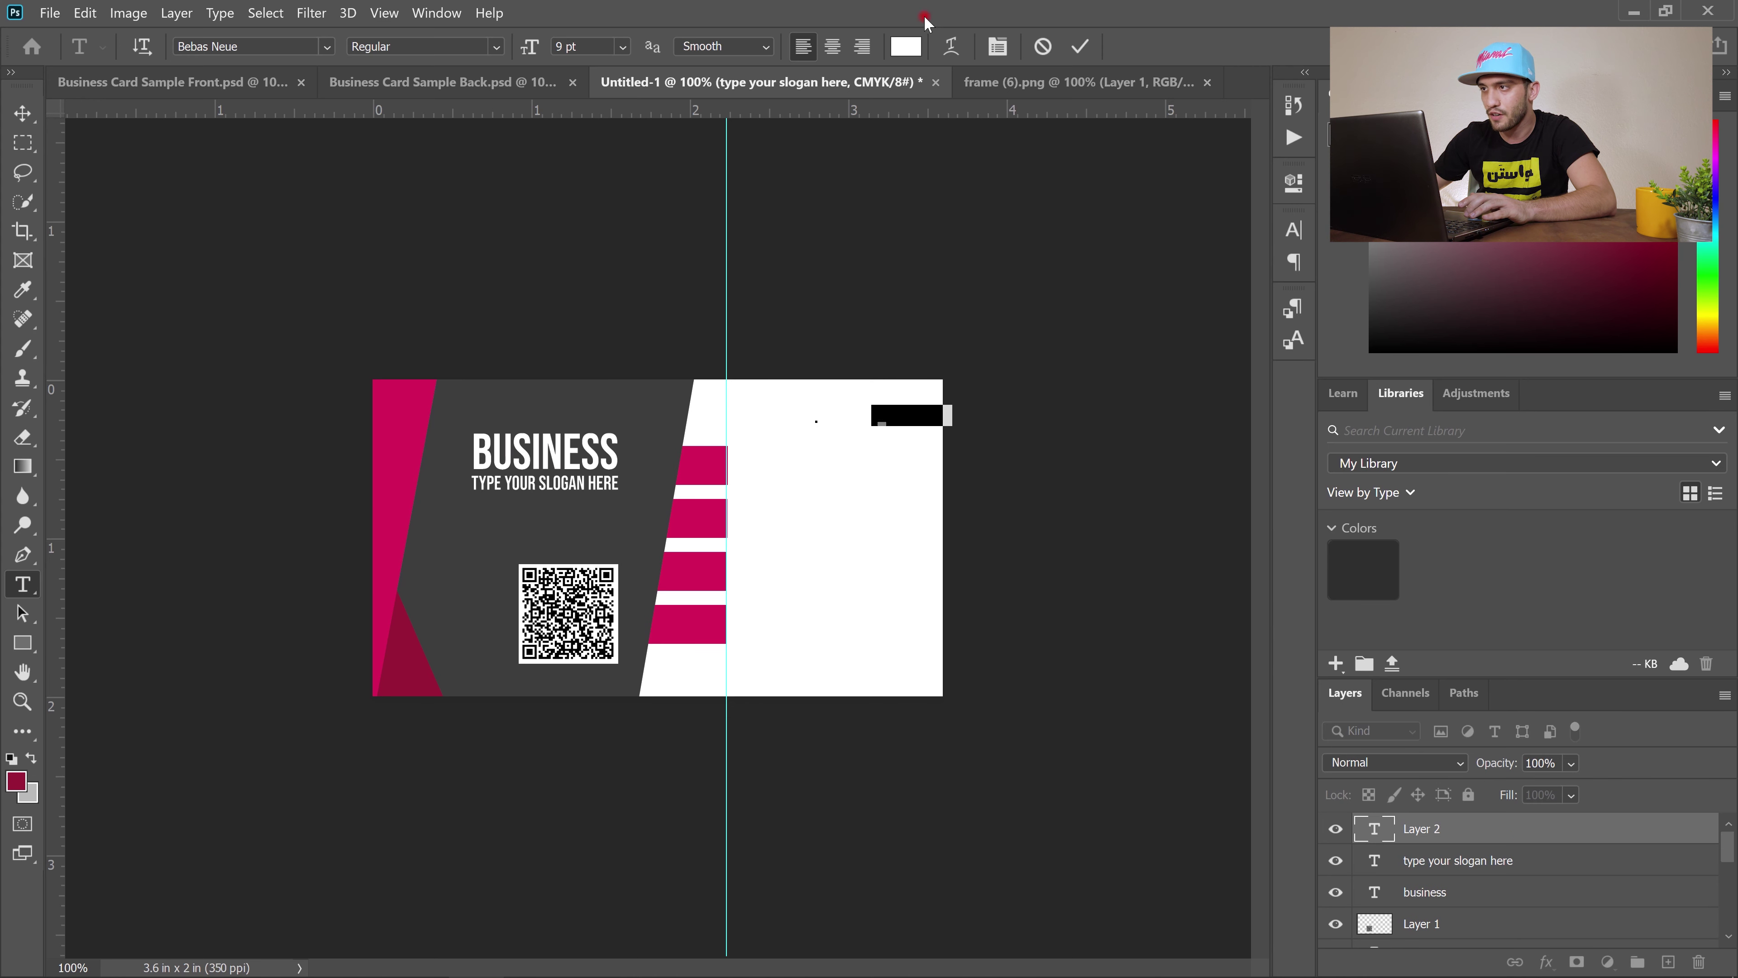
pyautogui.click(905, 47)
pyautogui.moveTo(1153, 560); pyautogui.dragTo(1013, 749)
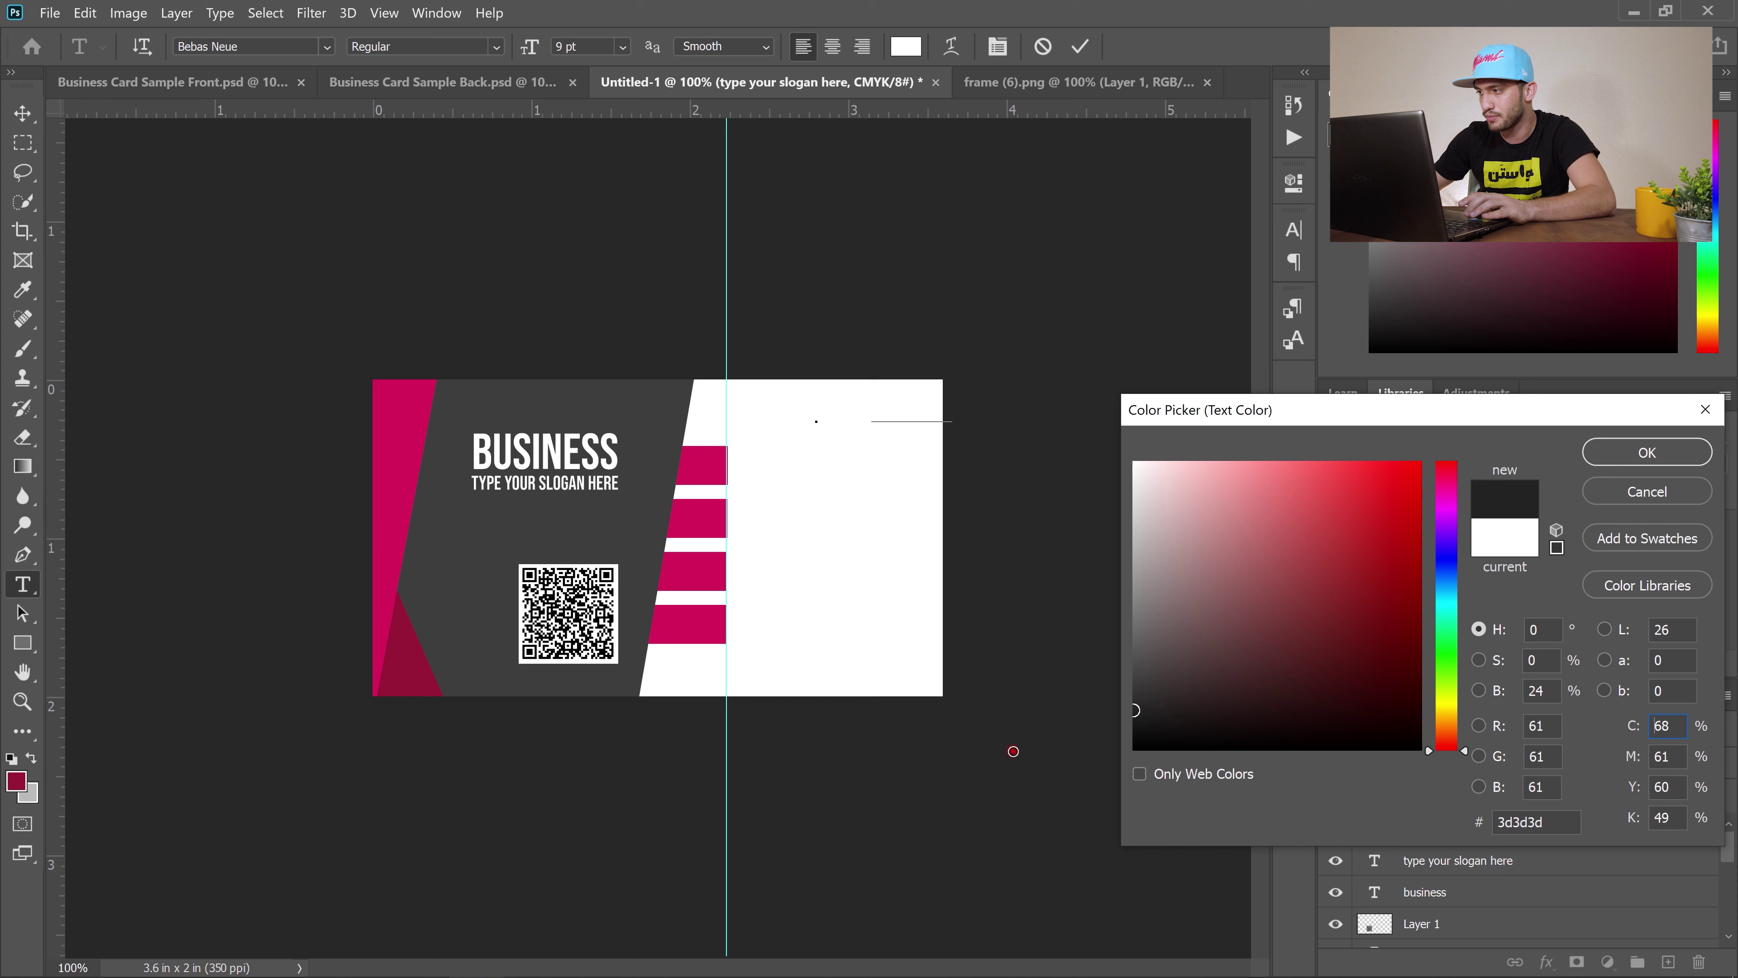
pyautogui.click(1646, 452)
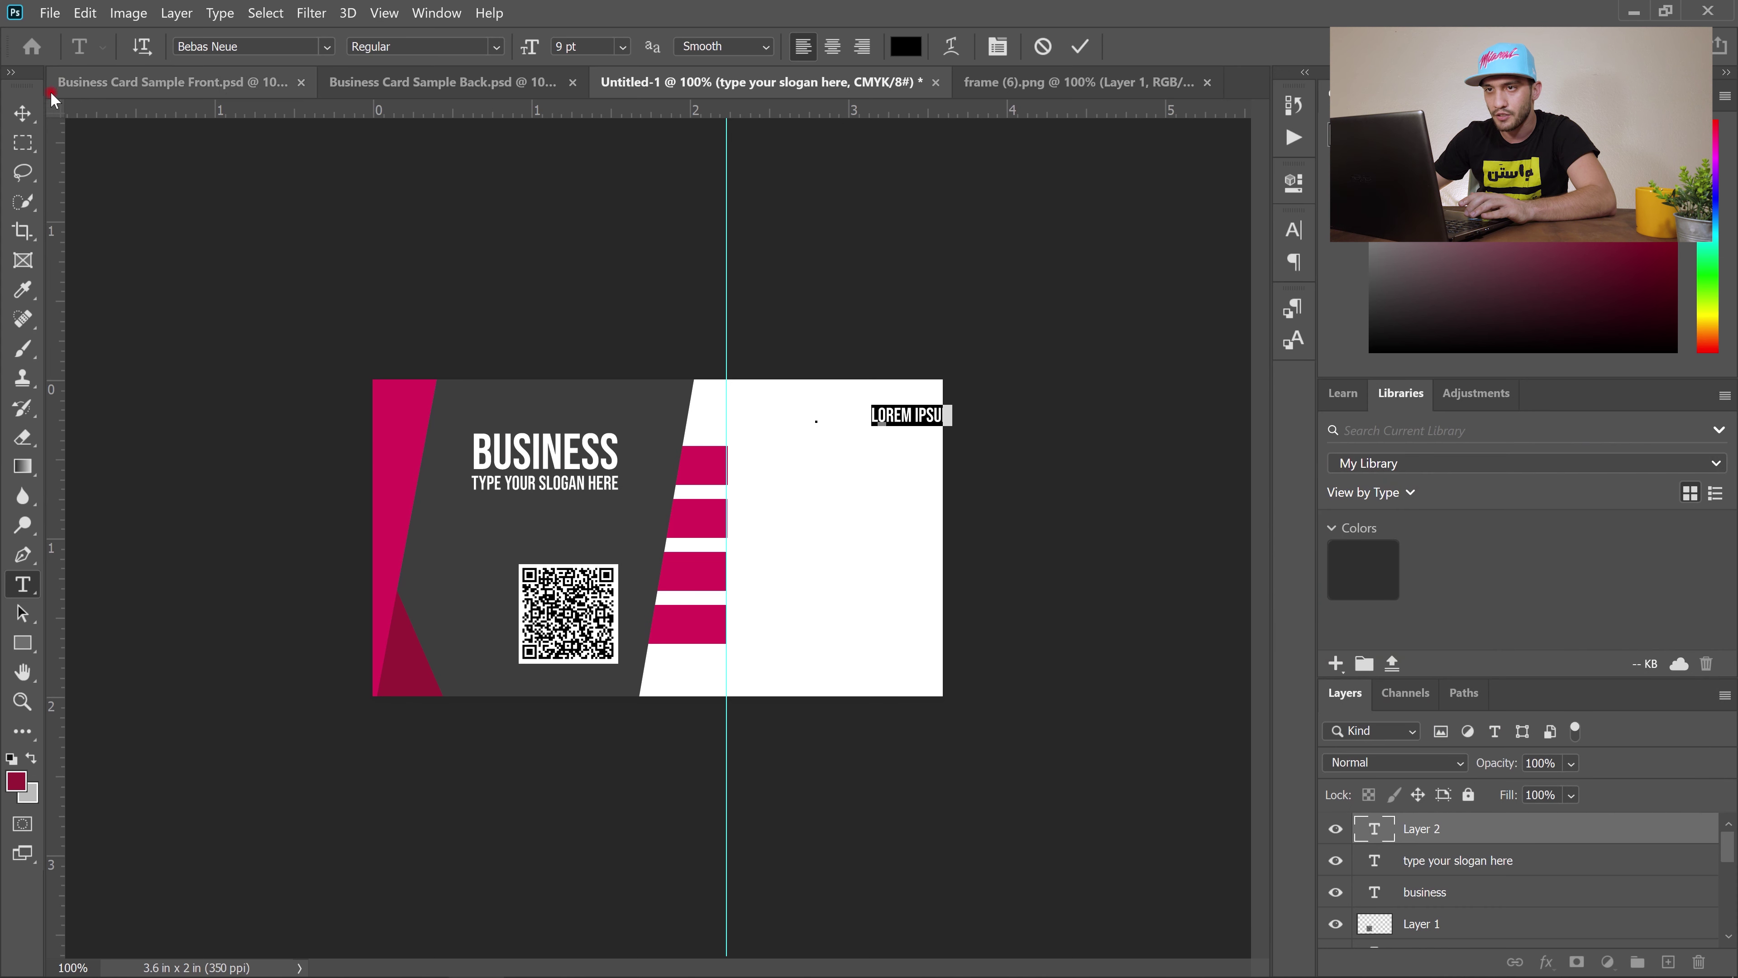
pyautogui.click(23, 113)
pyautogui.moveTo(891, 417); pyautogui.dragTo(781, 416)
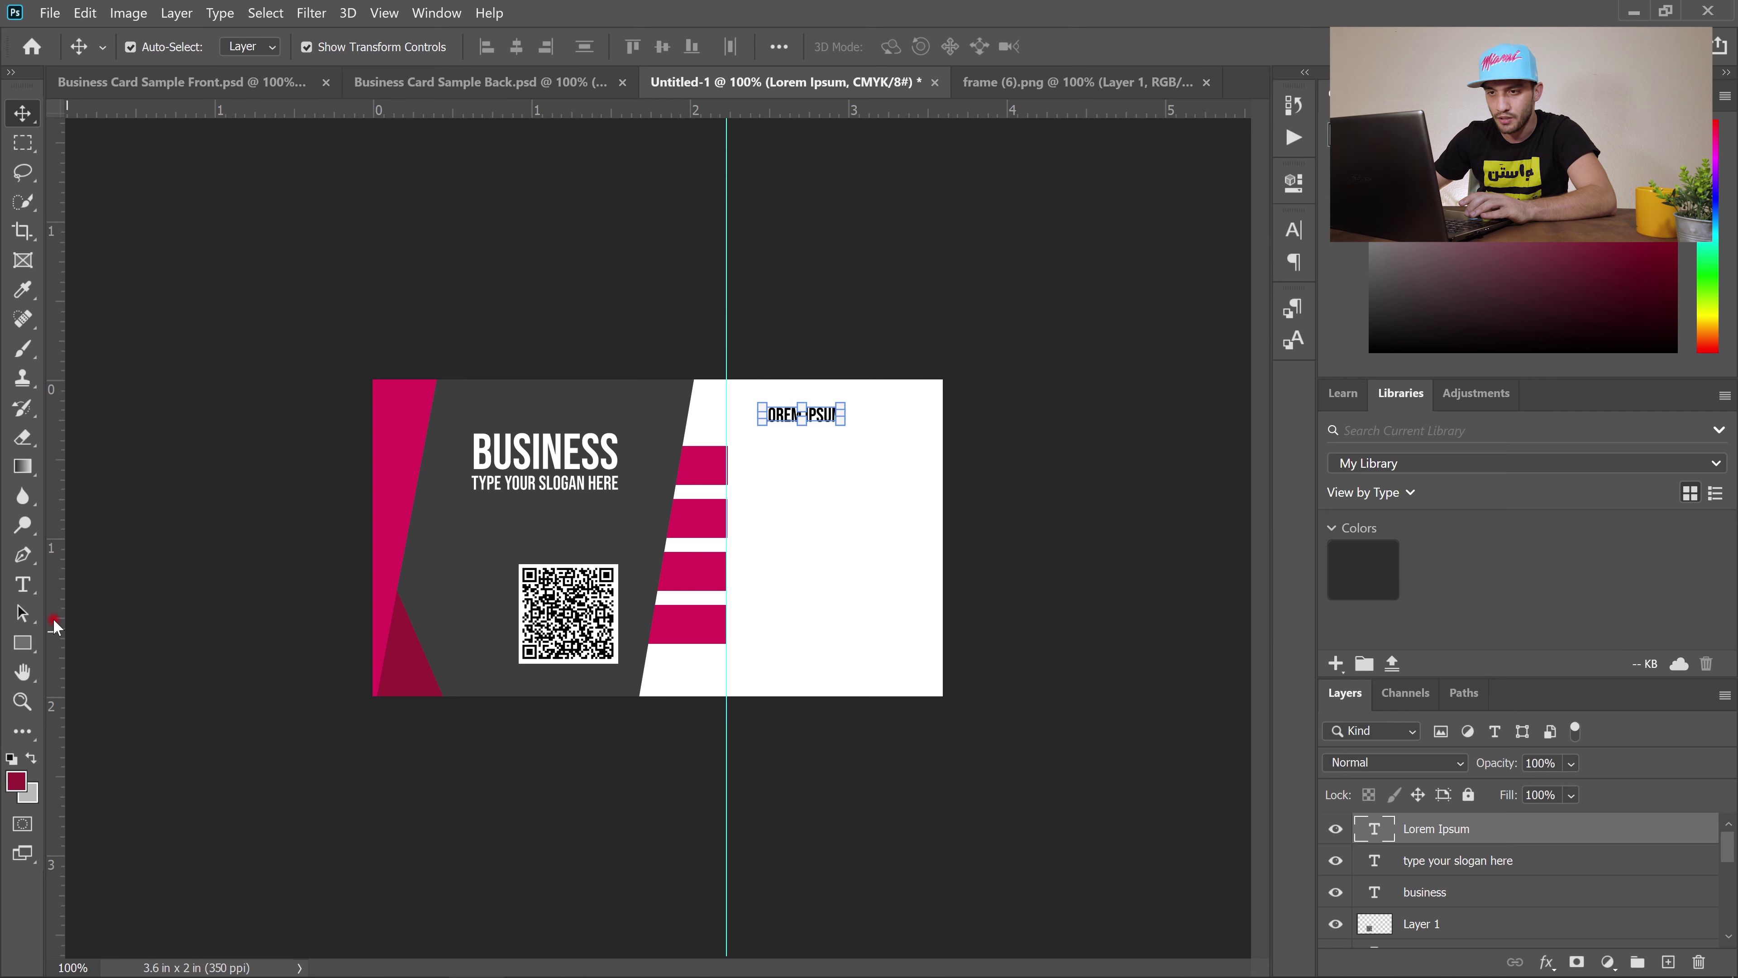
# Change the line to 'Your Name Here' in Arial Regular 11 pt, aligned to the centre guide.
pyautogui.click(31, 590)
pyautogui.click(273, 48)
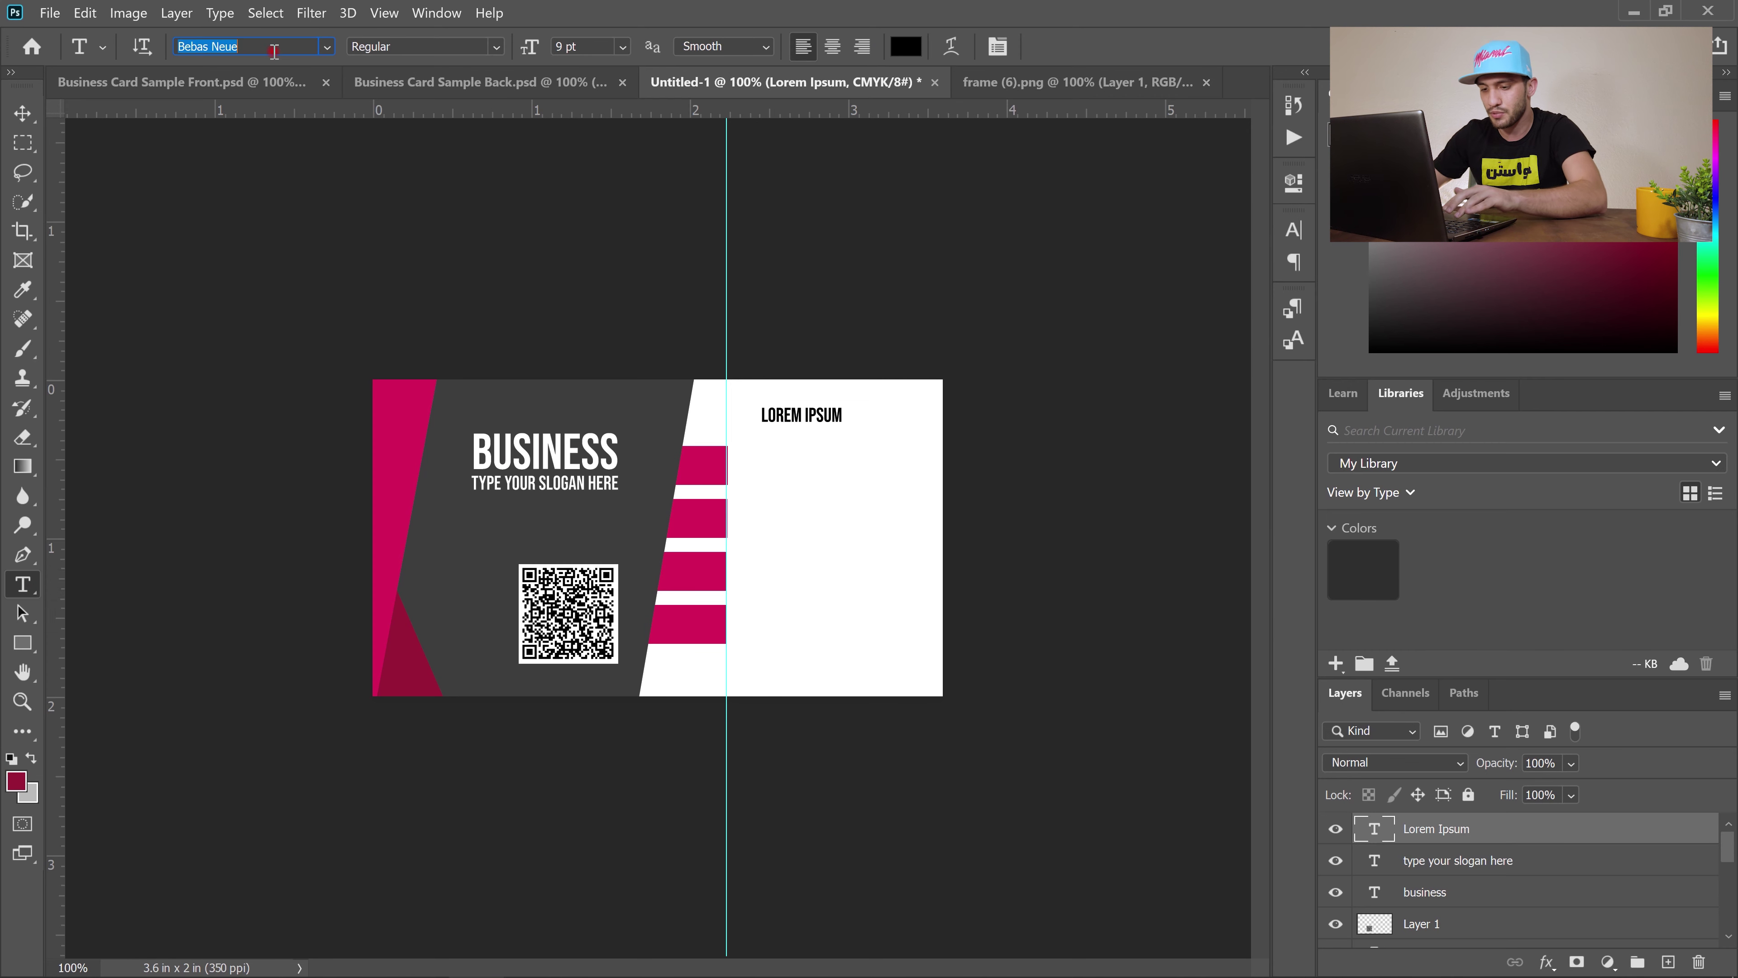
pyautogui.write('Arial')
pyautogui.click(804, 414)
pyautogui.hotkey('ctrl', 'a')
pyautogui.write('Yo')
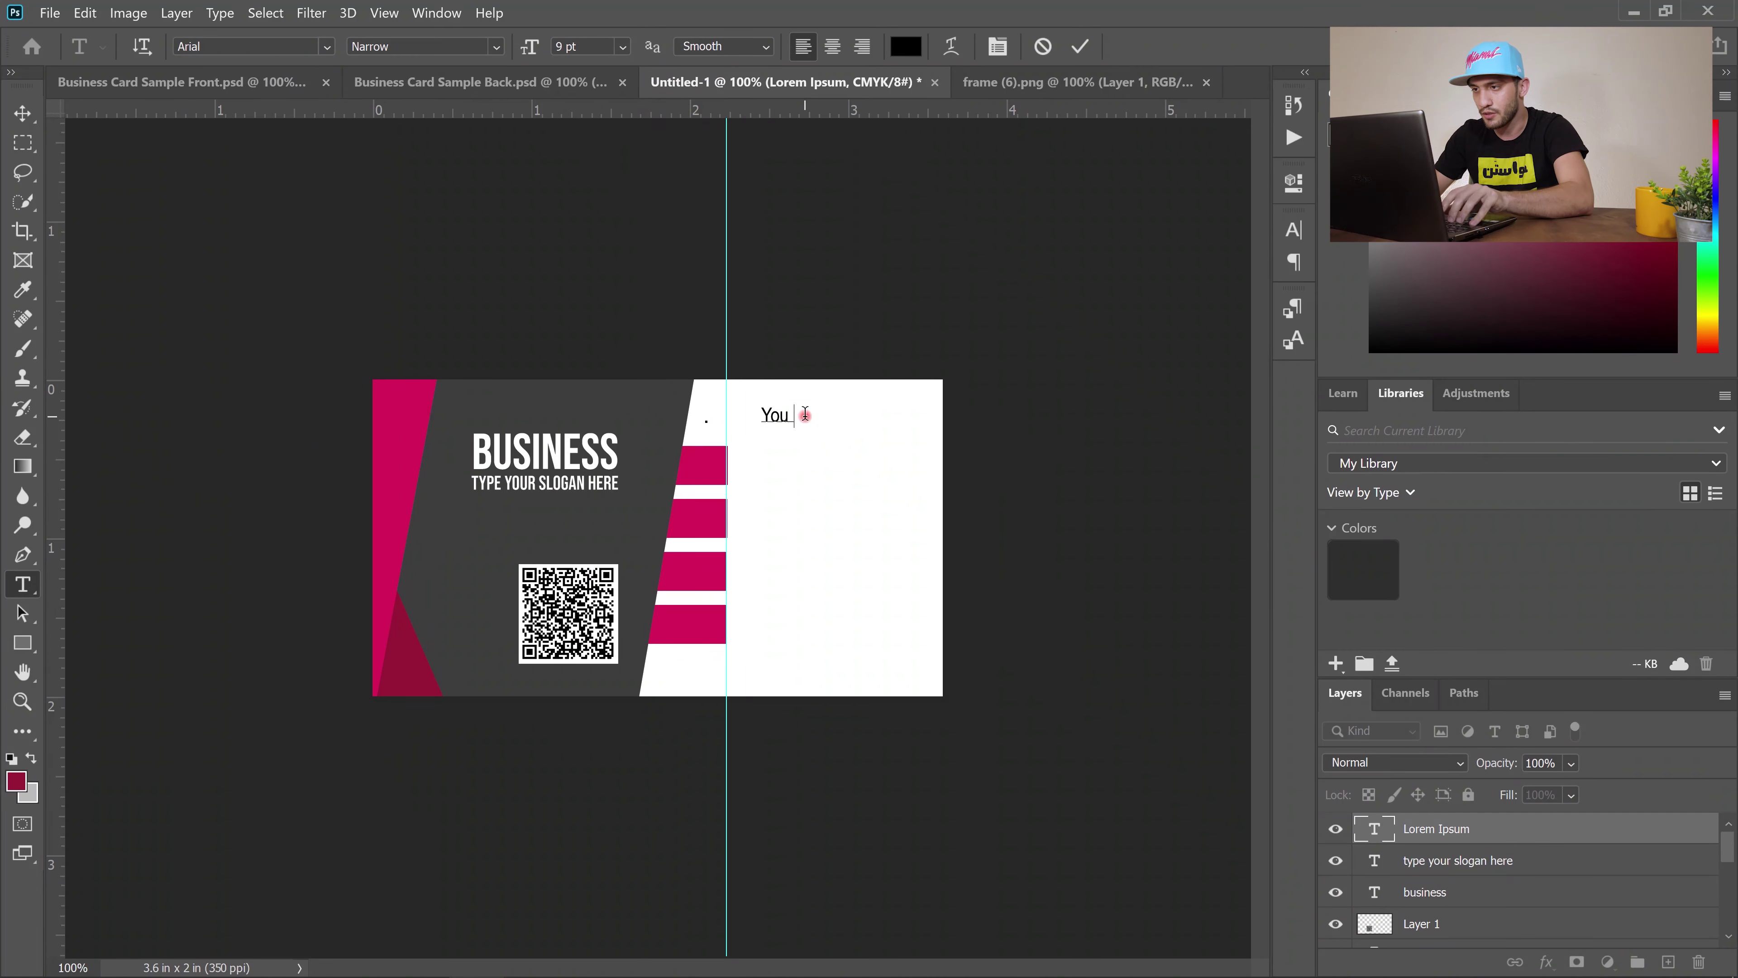
pyautogui.write('ur Name Here')
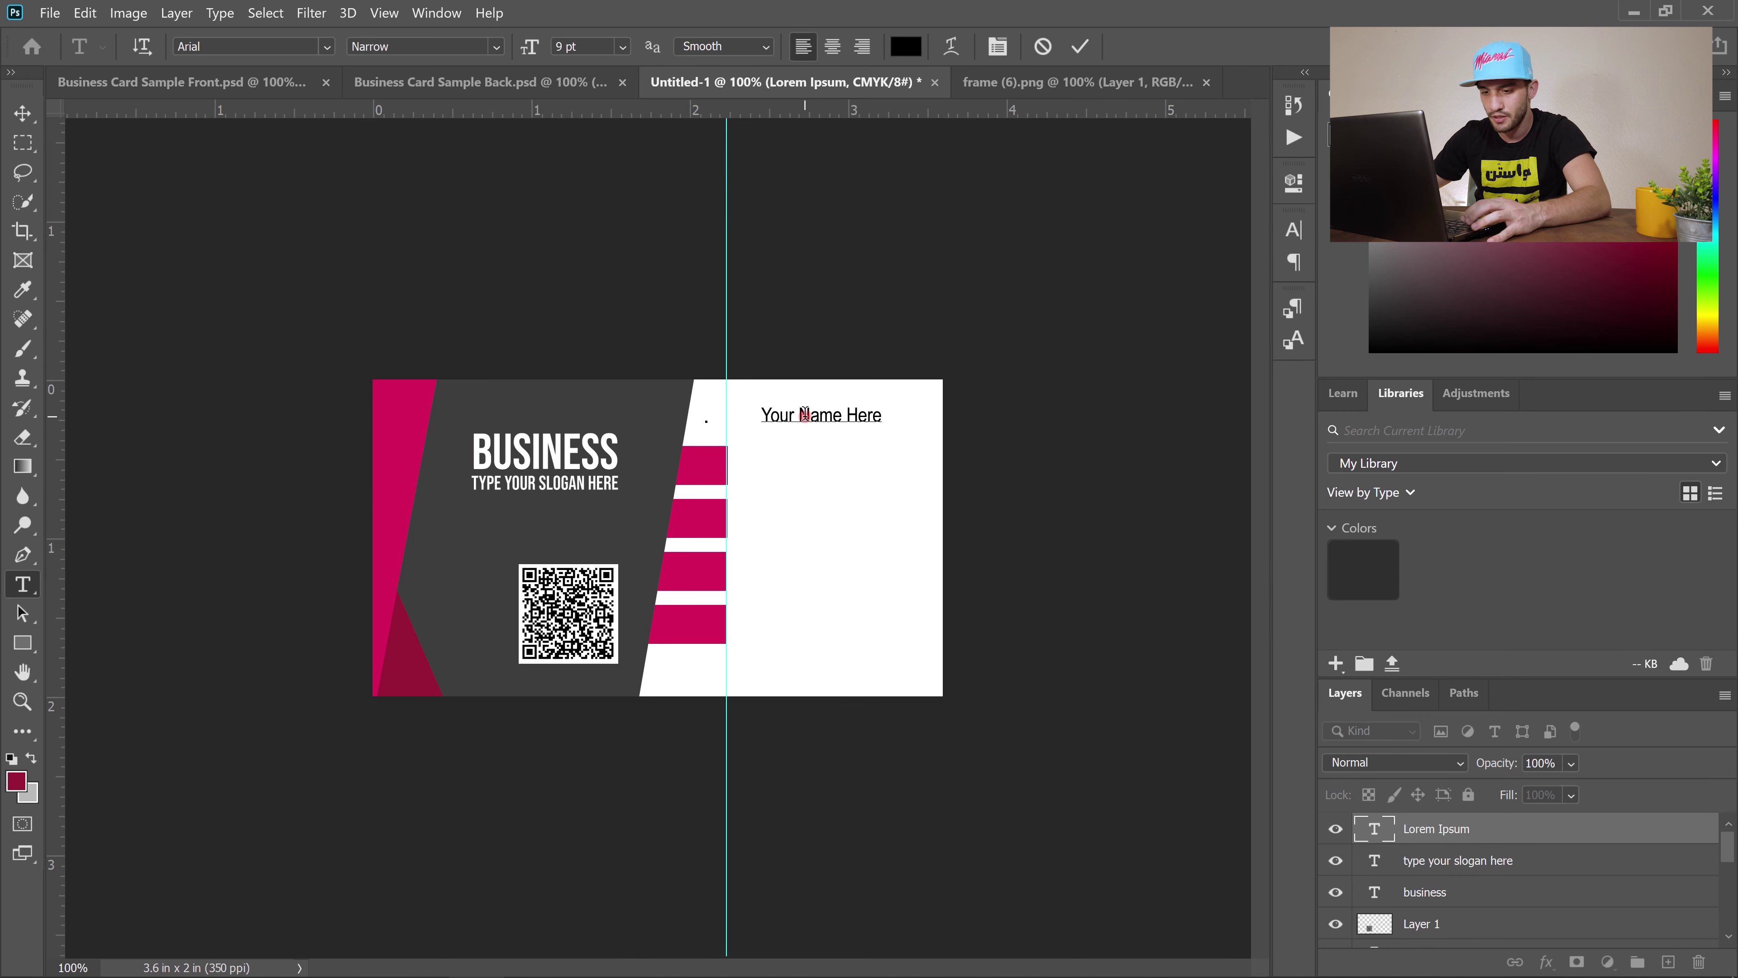
pyautogui.hotkey('ctrl', 'a')
pyautogui.click(493, 47)
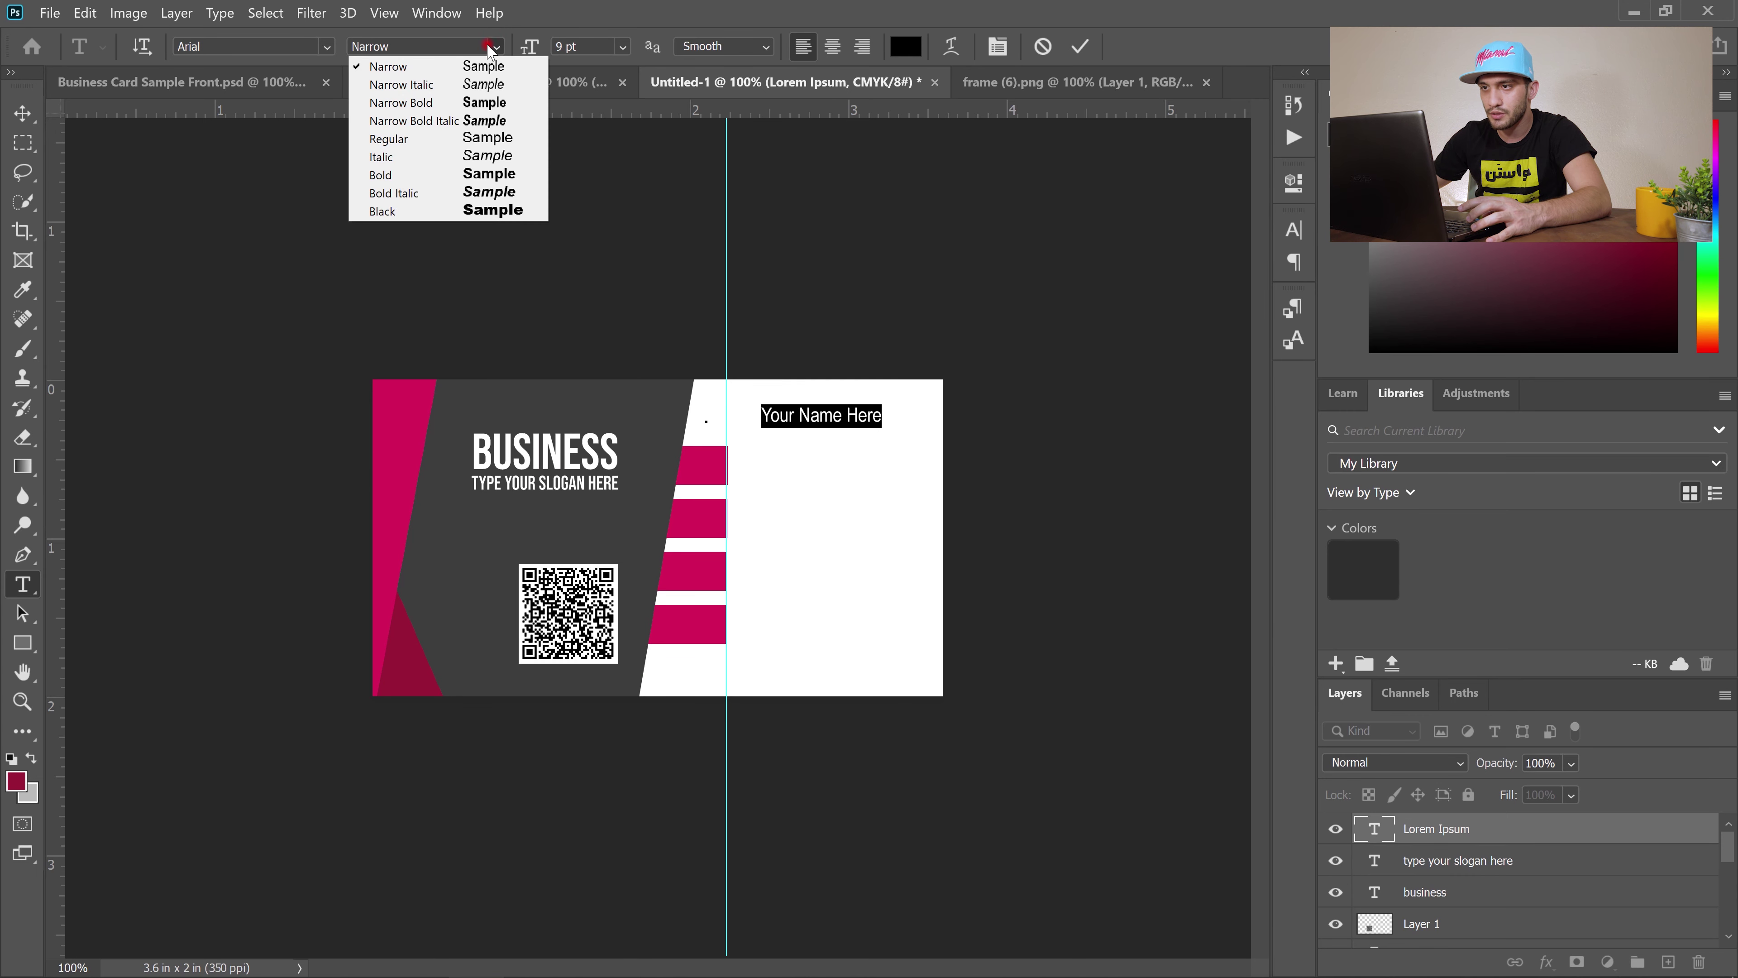
pyautogui.click(445, 139)
pyautogui.hotkey('ctrl', 'Return')
pyautogui.press('v')
pyautogui.moveTo(822, 416); pyautogui.dragTo(789, 415)
pyautogui.click(17, 589)
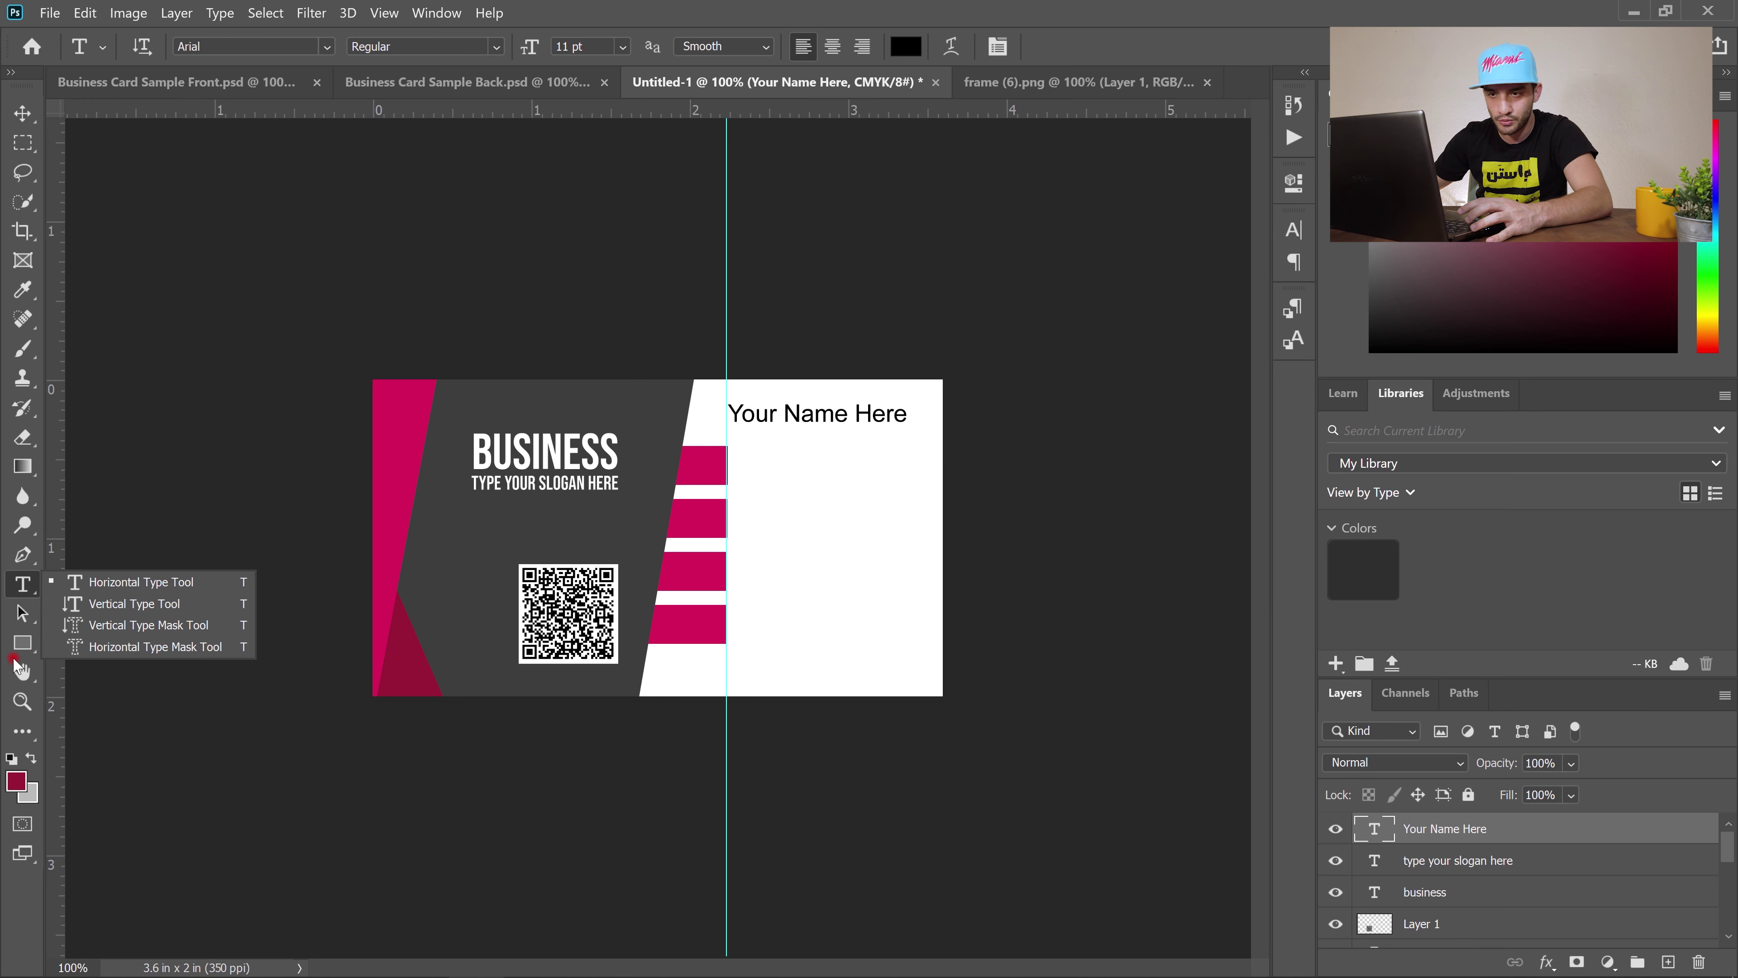
# Draw a horizontal line under Your Name Here with the Line Tool.
pyautogui.click(23, 643)
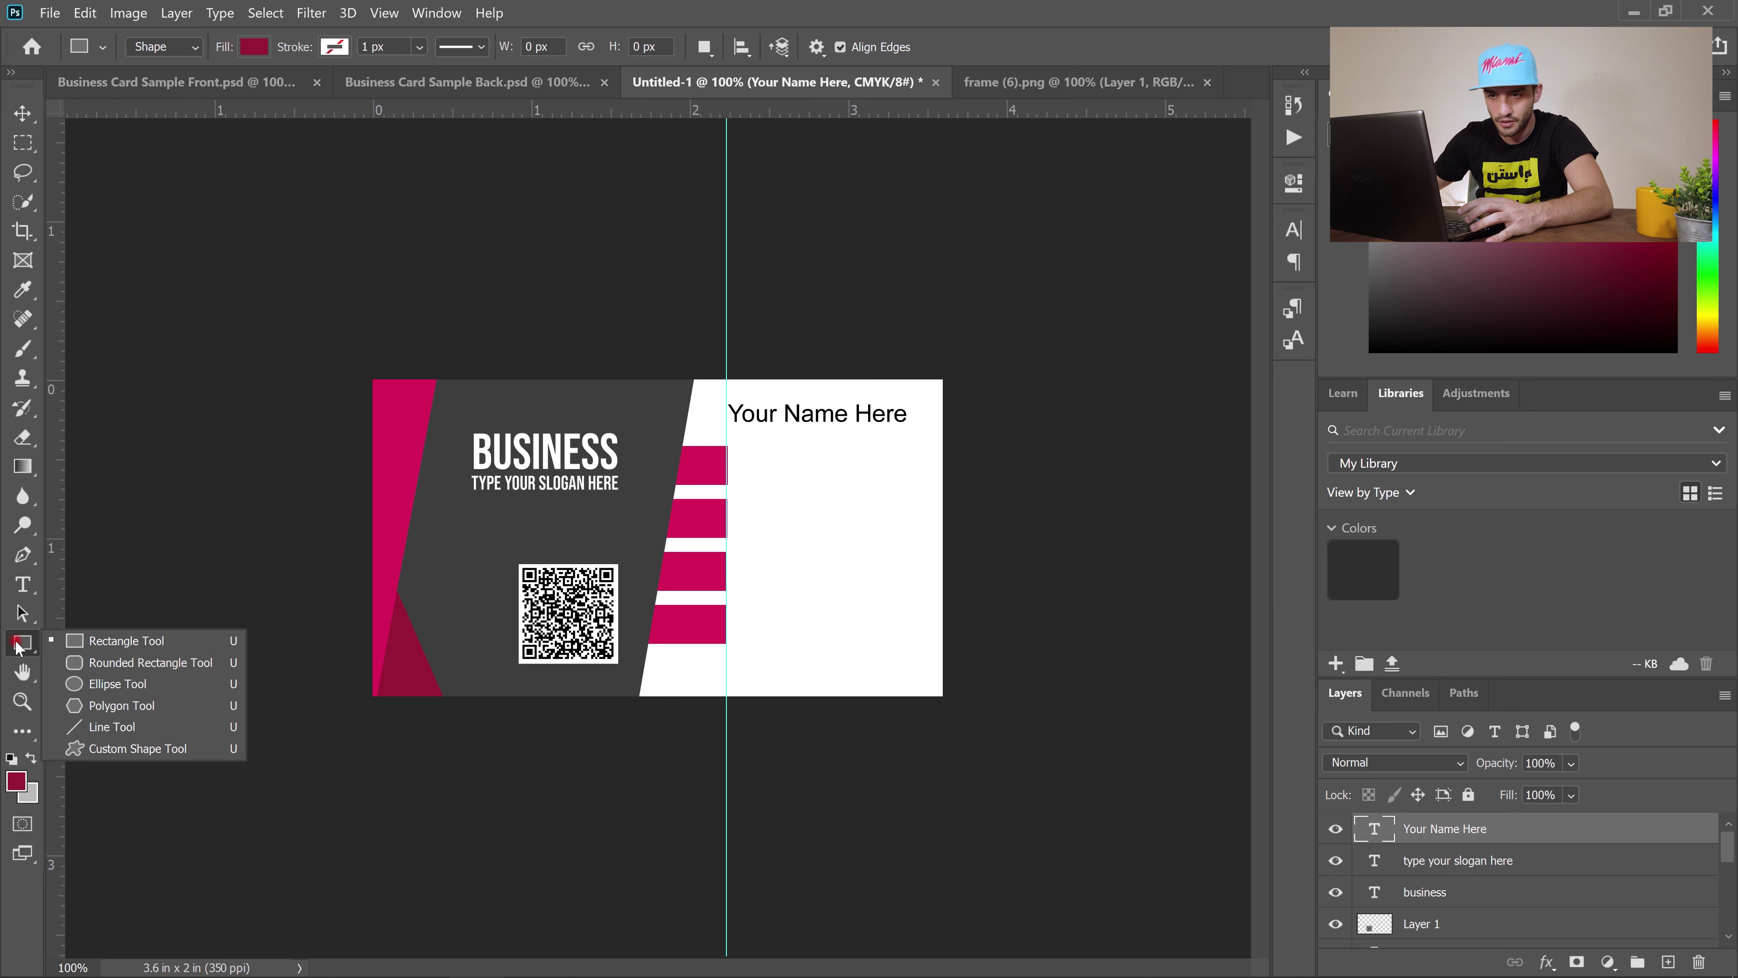
pyautogui.click(99, 727)
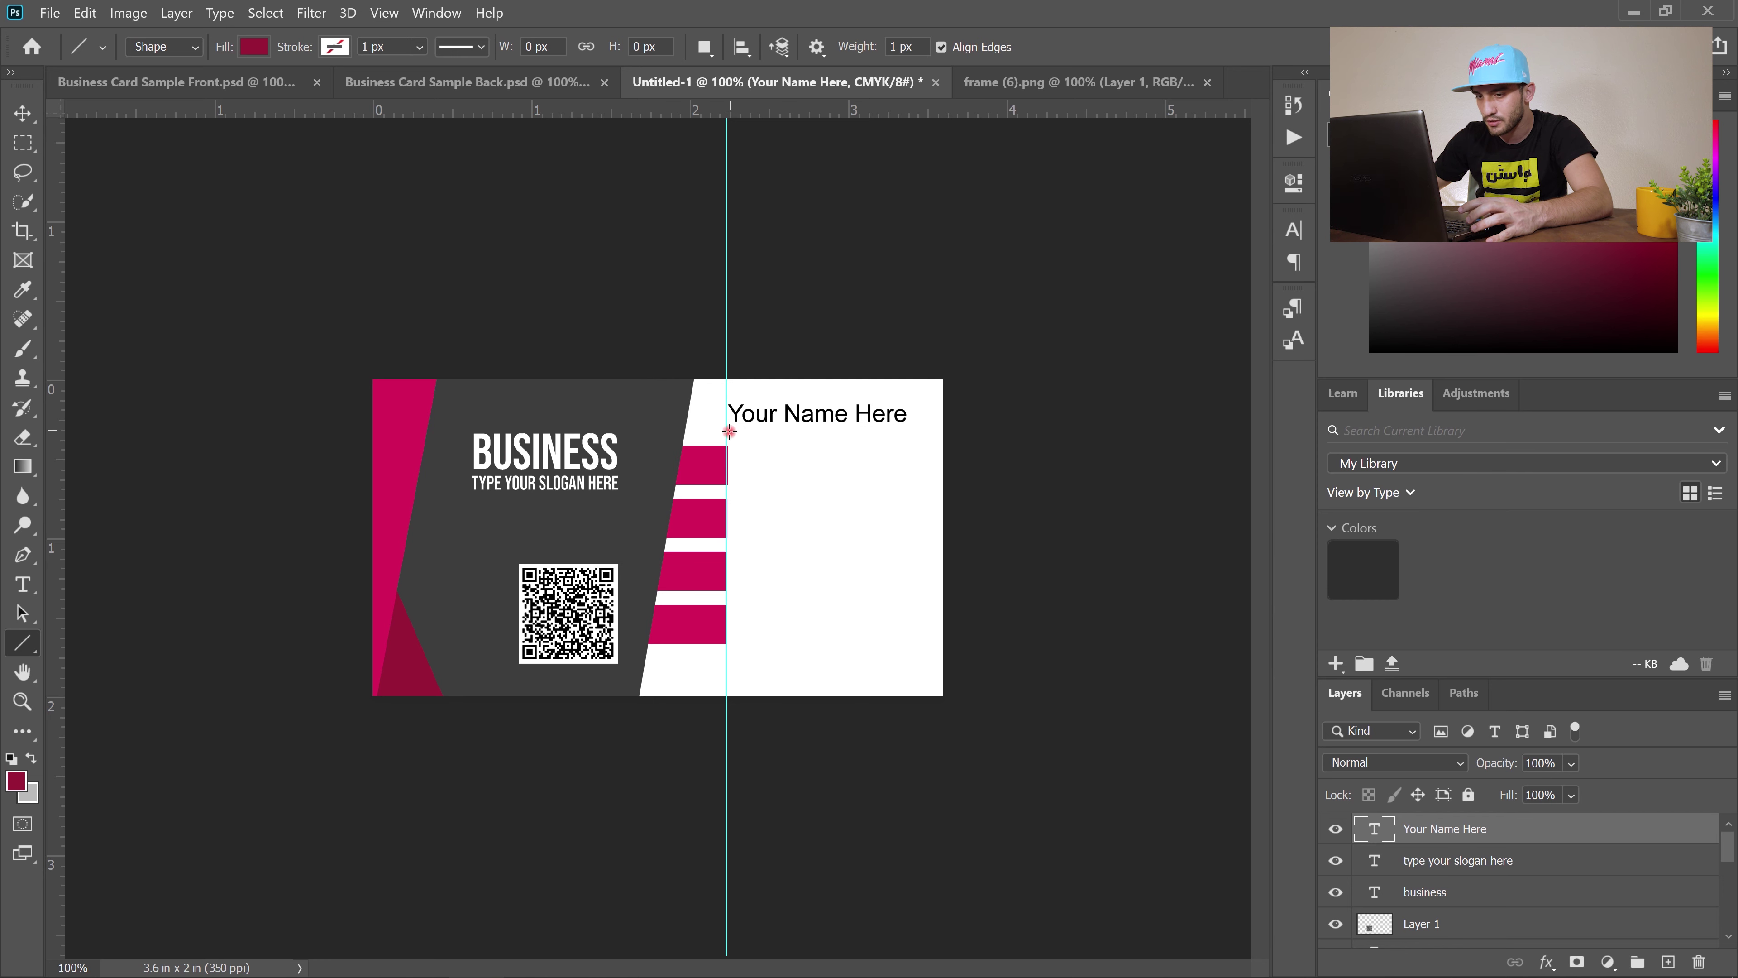
pyautogui.moveTo(737, 431); pyautogui.dragTo(909, 430)
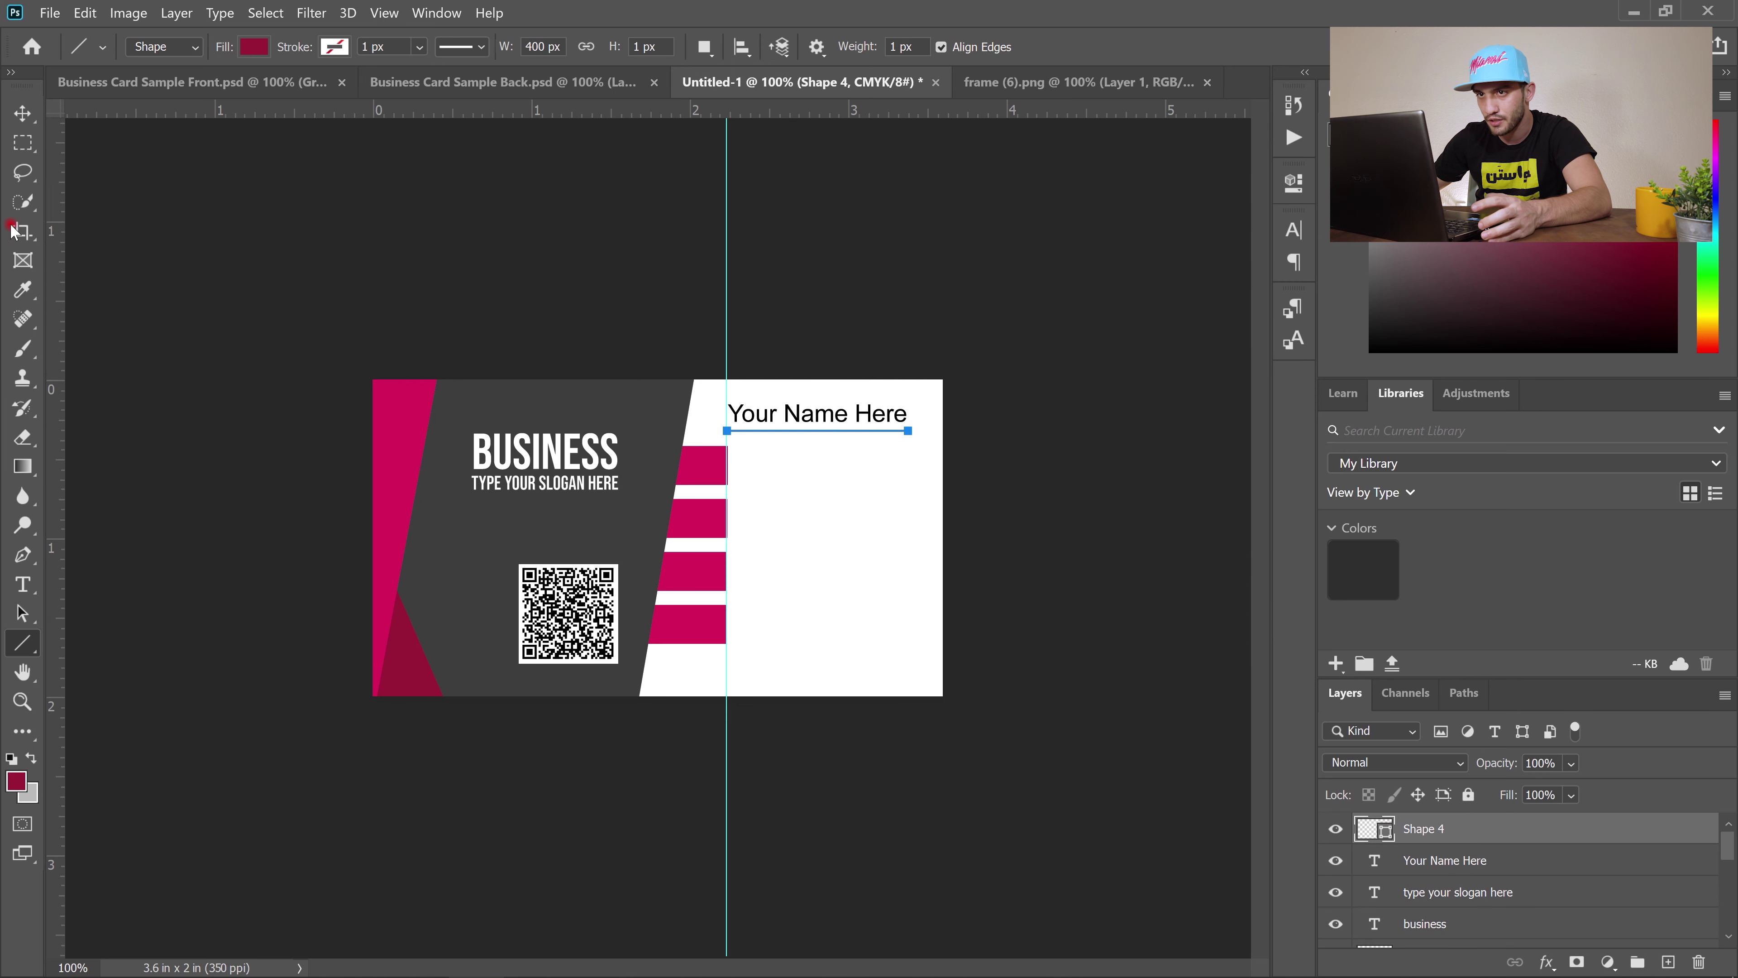
pyautogui.press('m')
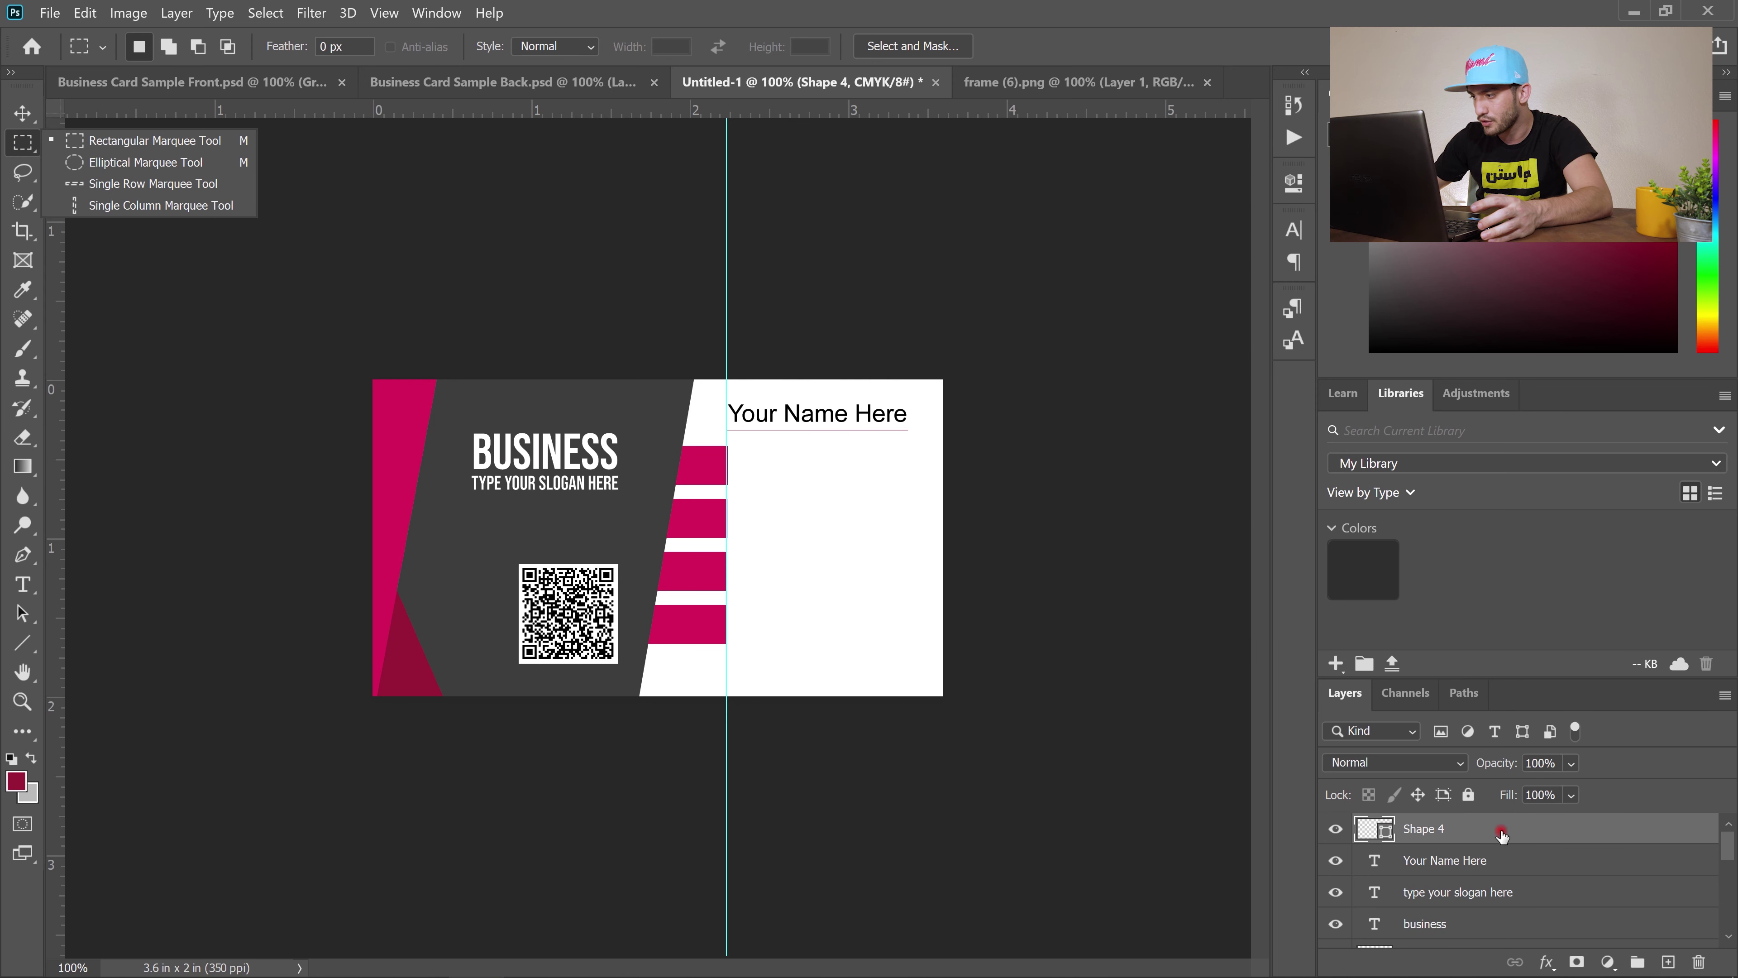
# Give the Shape 4 line a thin 11 px crimson outside stroke effect.
pyautogui.doubleClick(1457, 830)
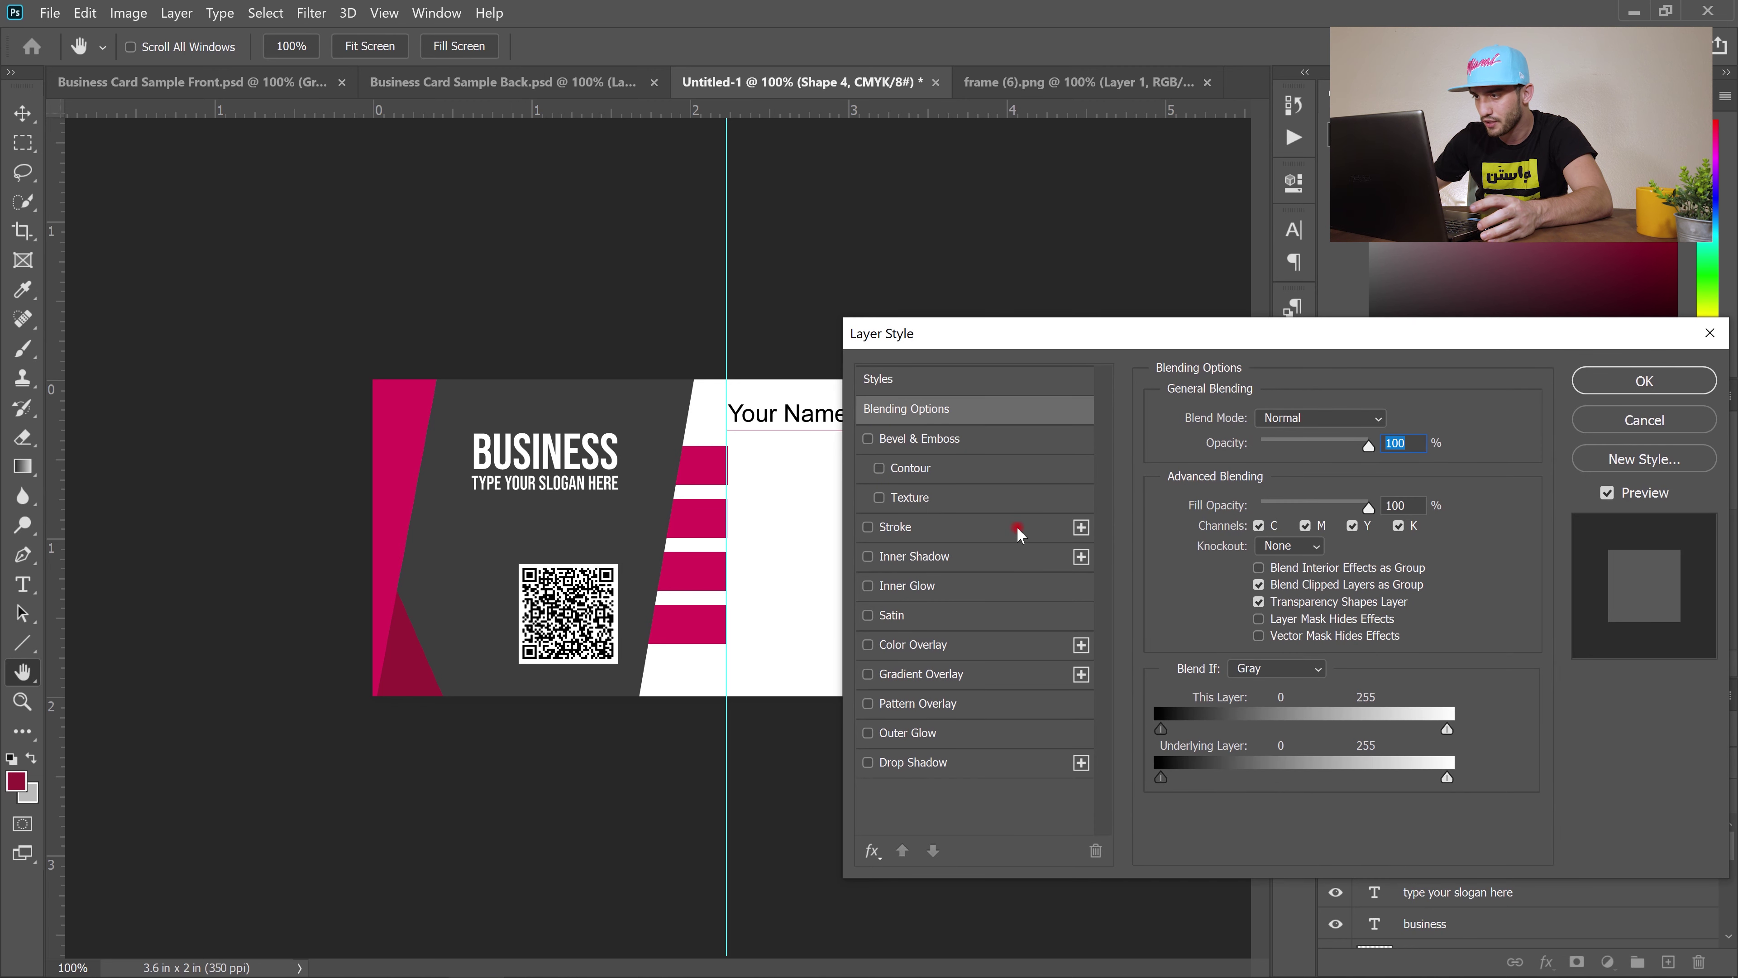
pyautogui.click(932, 531)
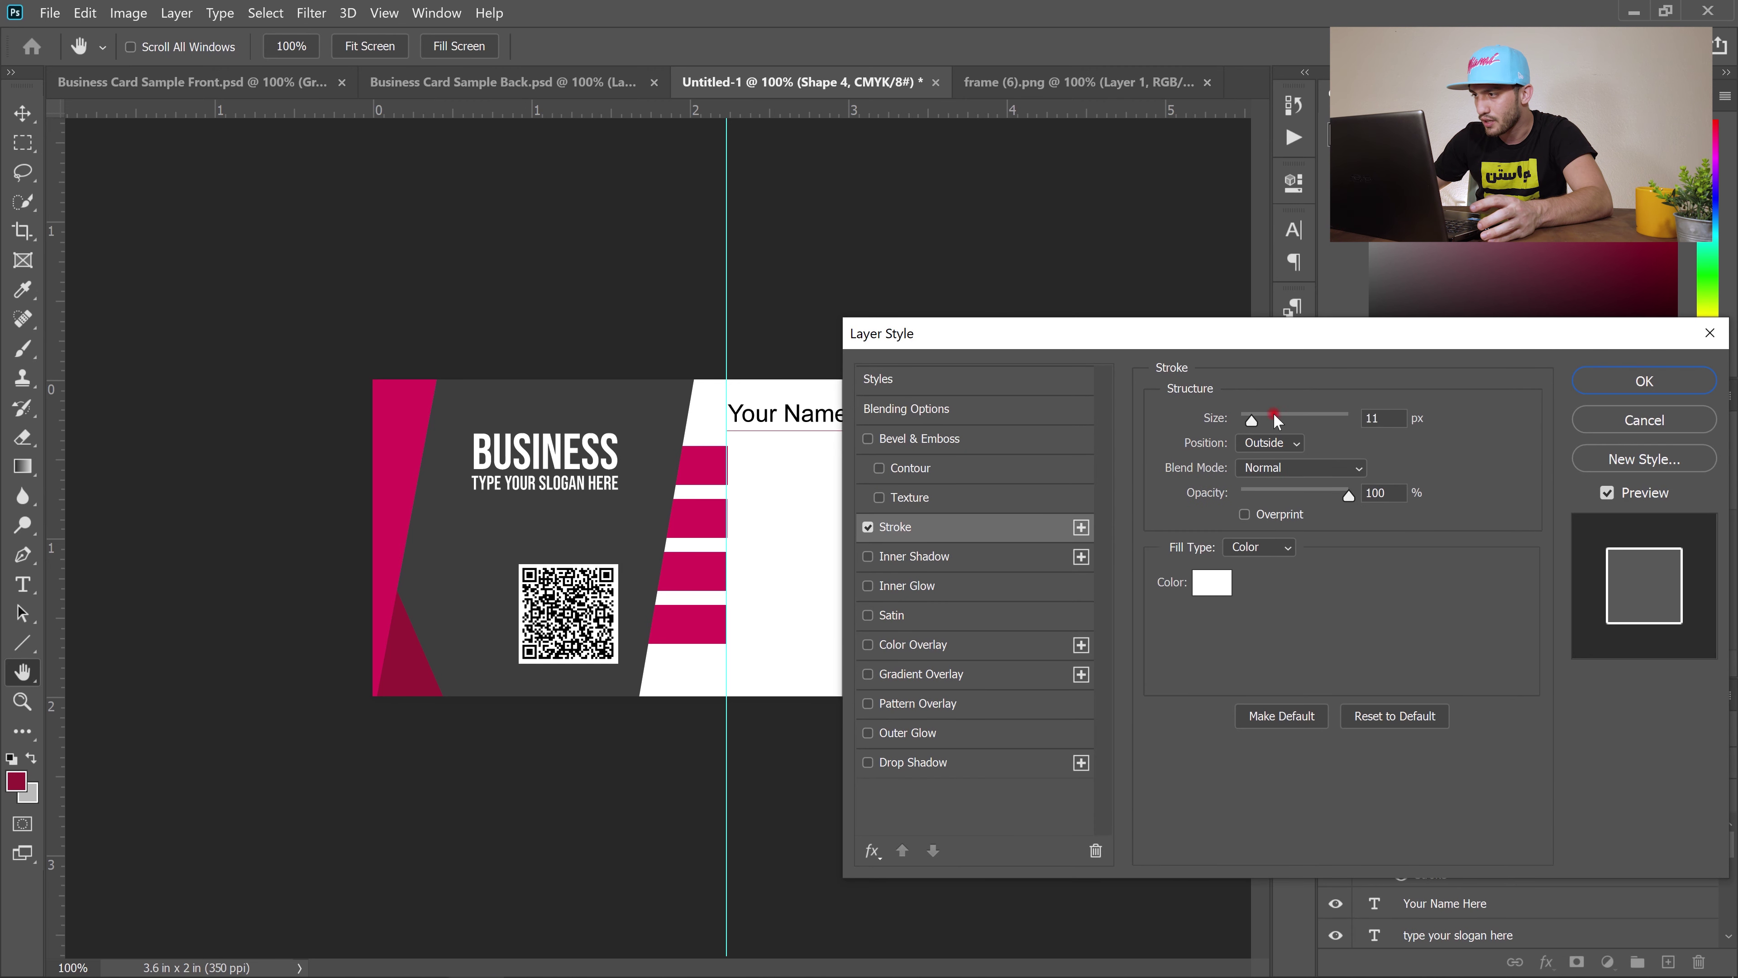
pyautogui.click(1261, 444)
pyautogui.click(1169, 635)
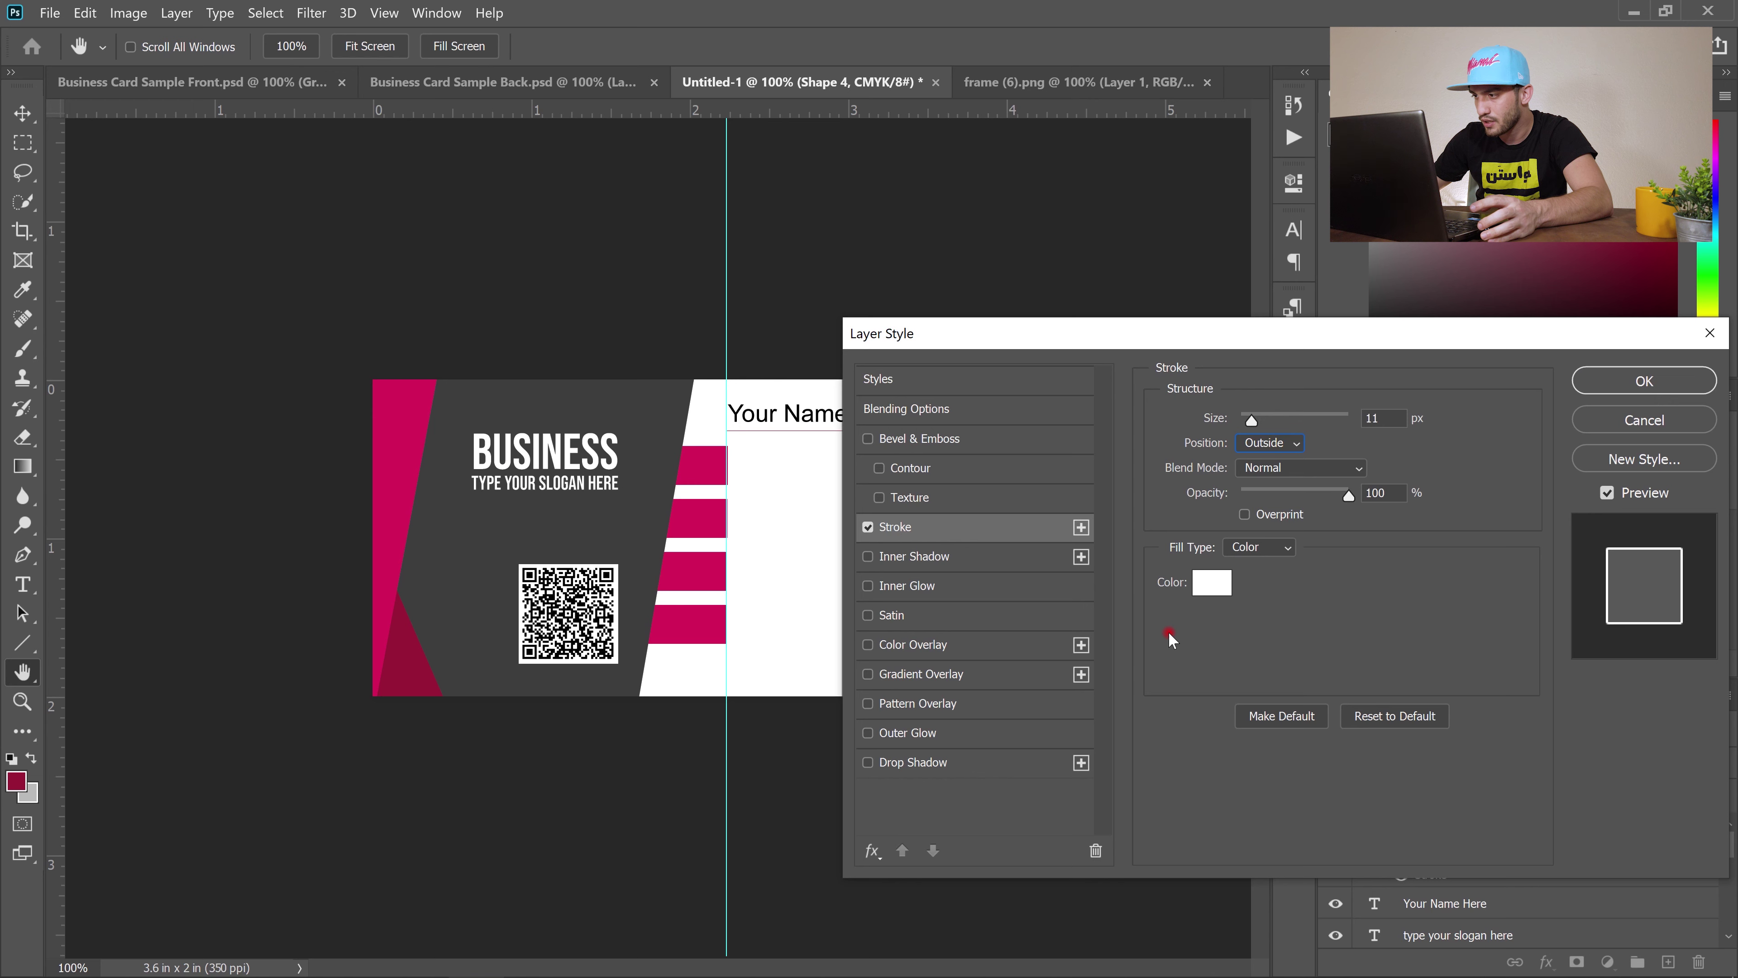
pyautogui.click(1210, 590)
pyautogui.click(16, 779)
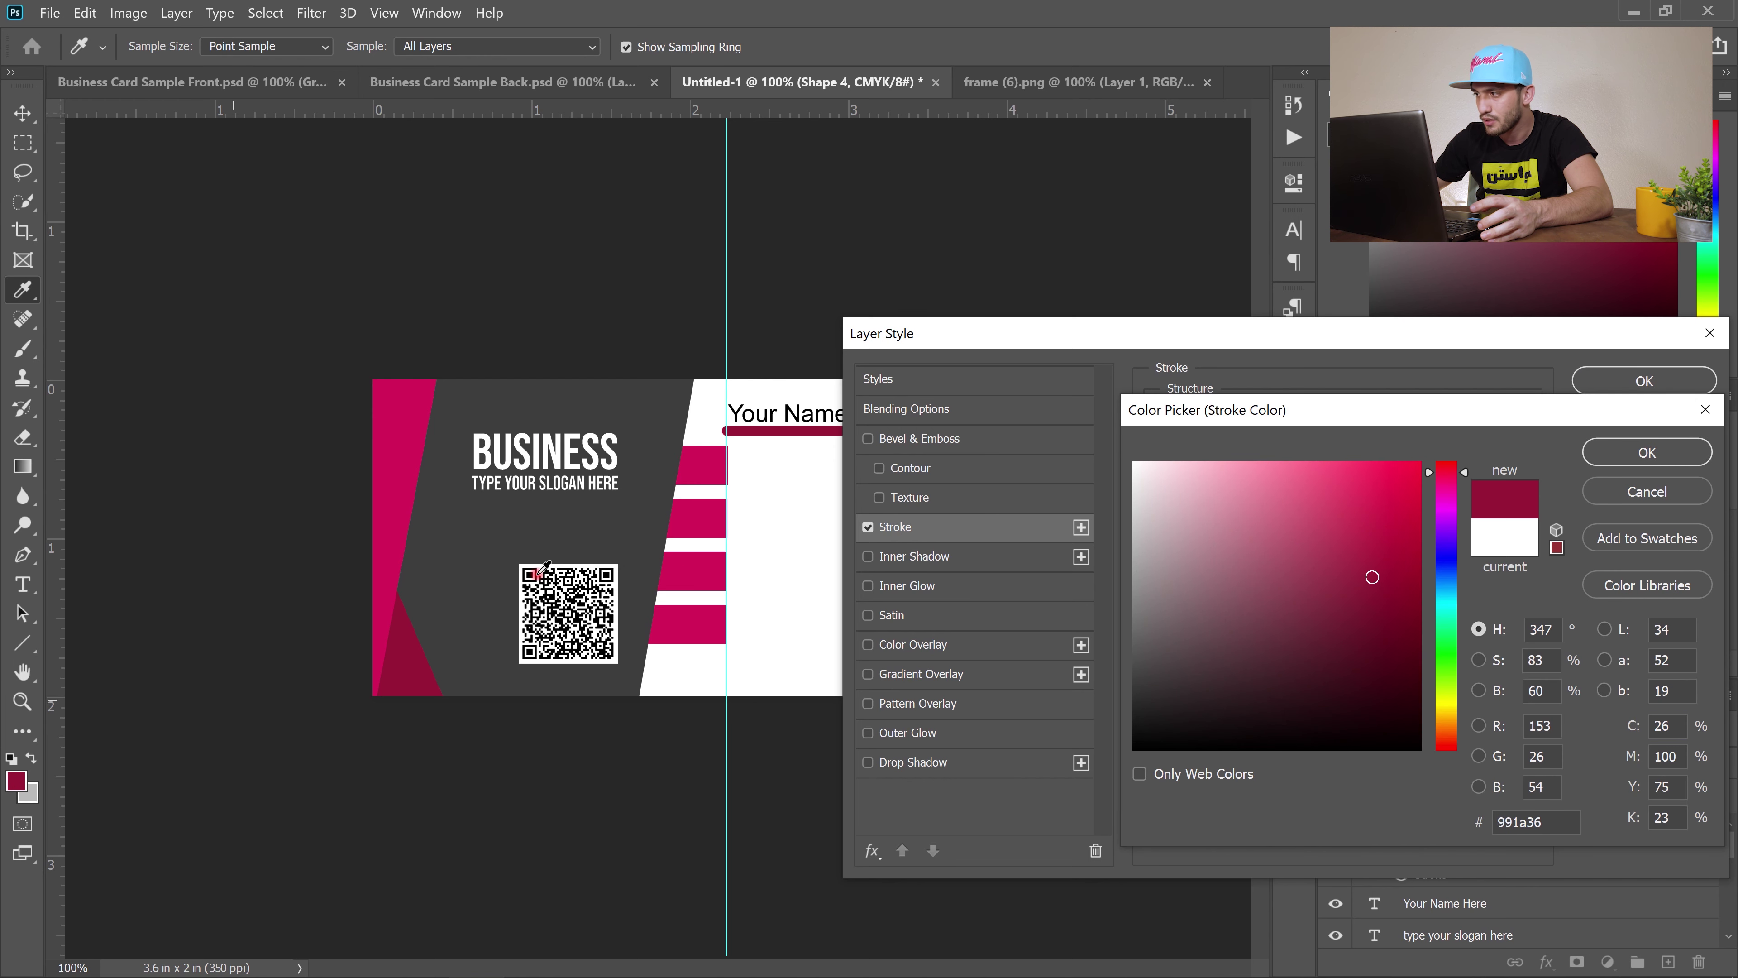
pyautogui.click(1674, 448)
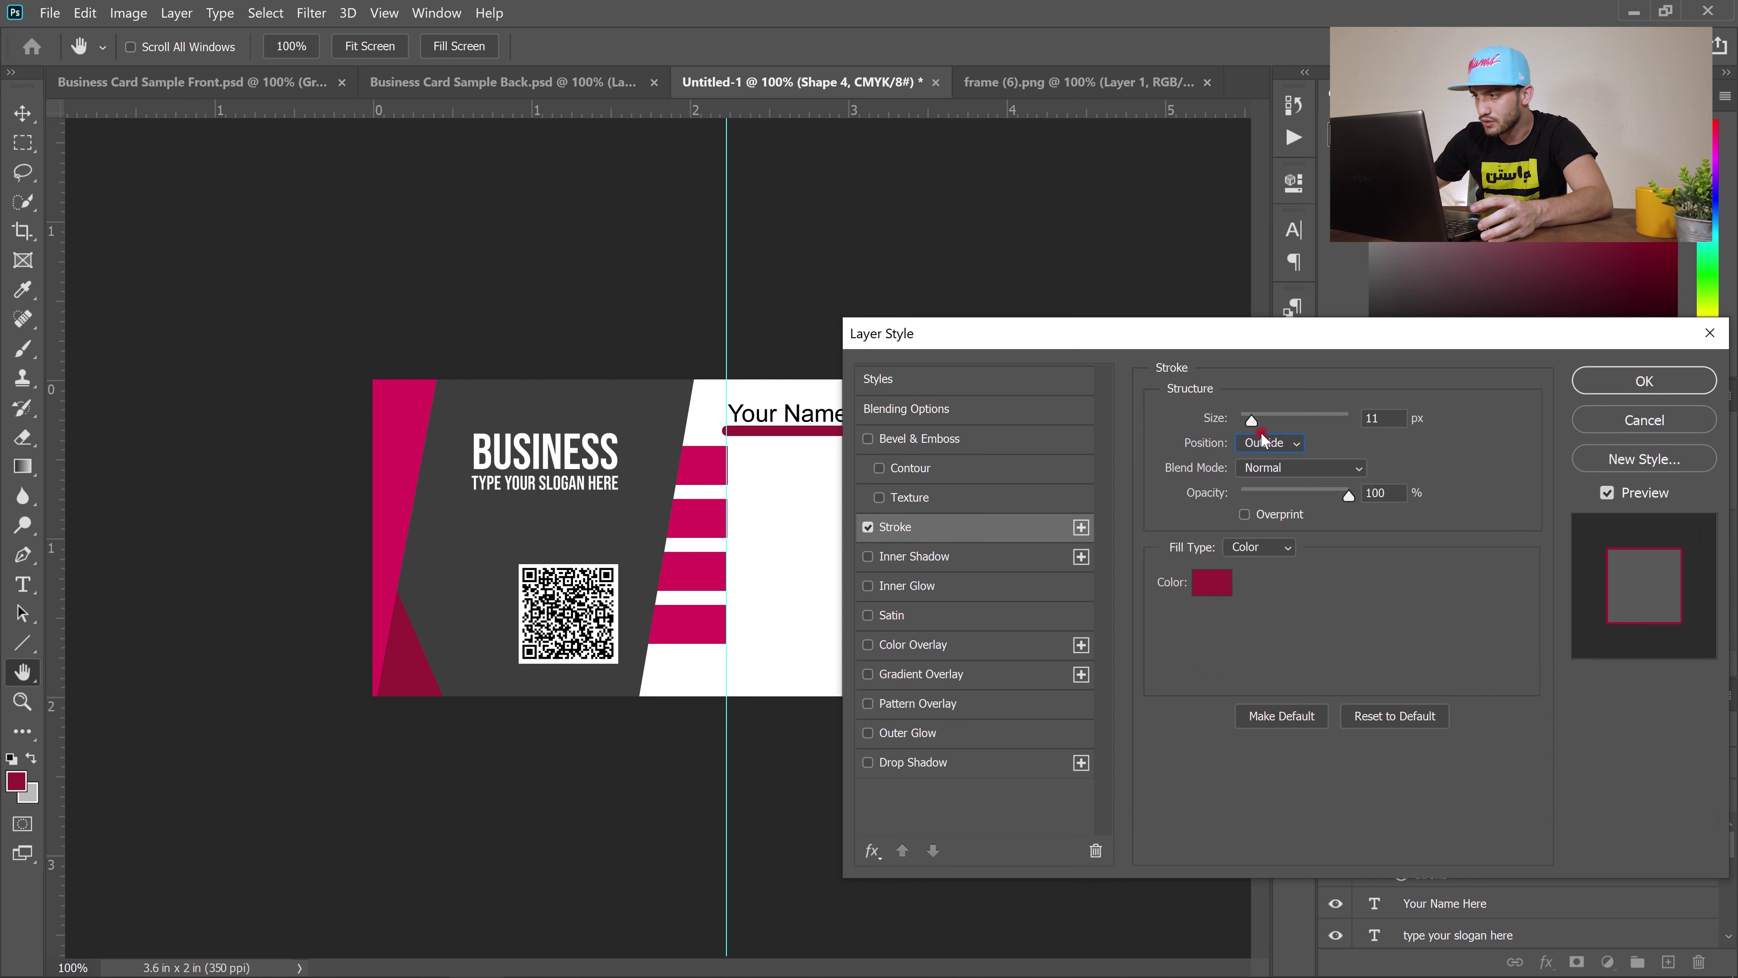
pyautogui.moveTo(1251, 420); pyautogui.dragTo(1242, 420)
pyautogui.press('Return')
# Add a 7 pt 'your job title here' line just beneath the name's underline.
pyautogui.press('m')
pyautogui.click(16, 590)
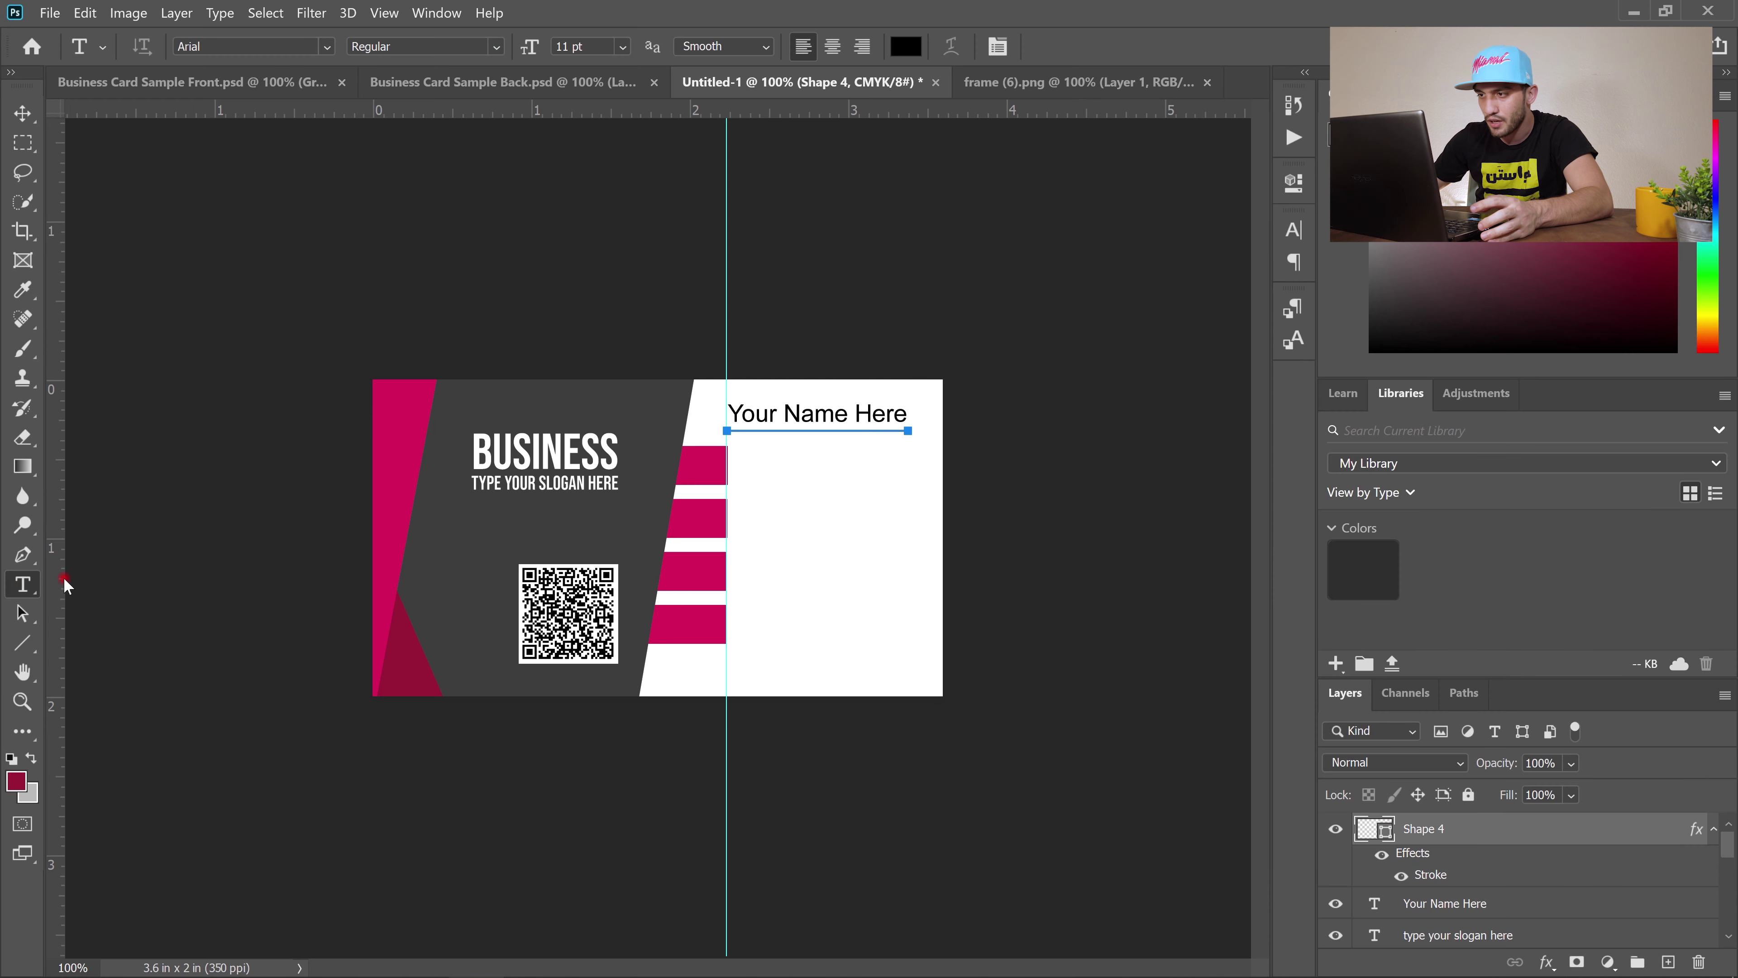
pyautogui.click(815, 458)
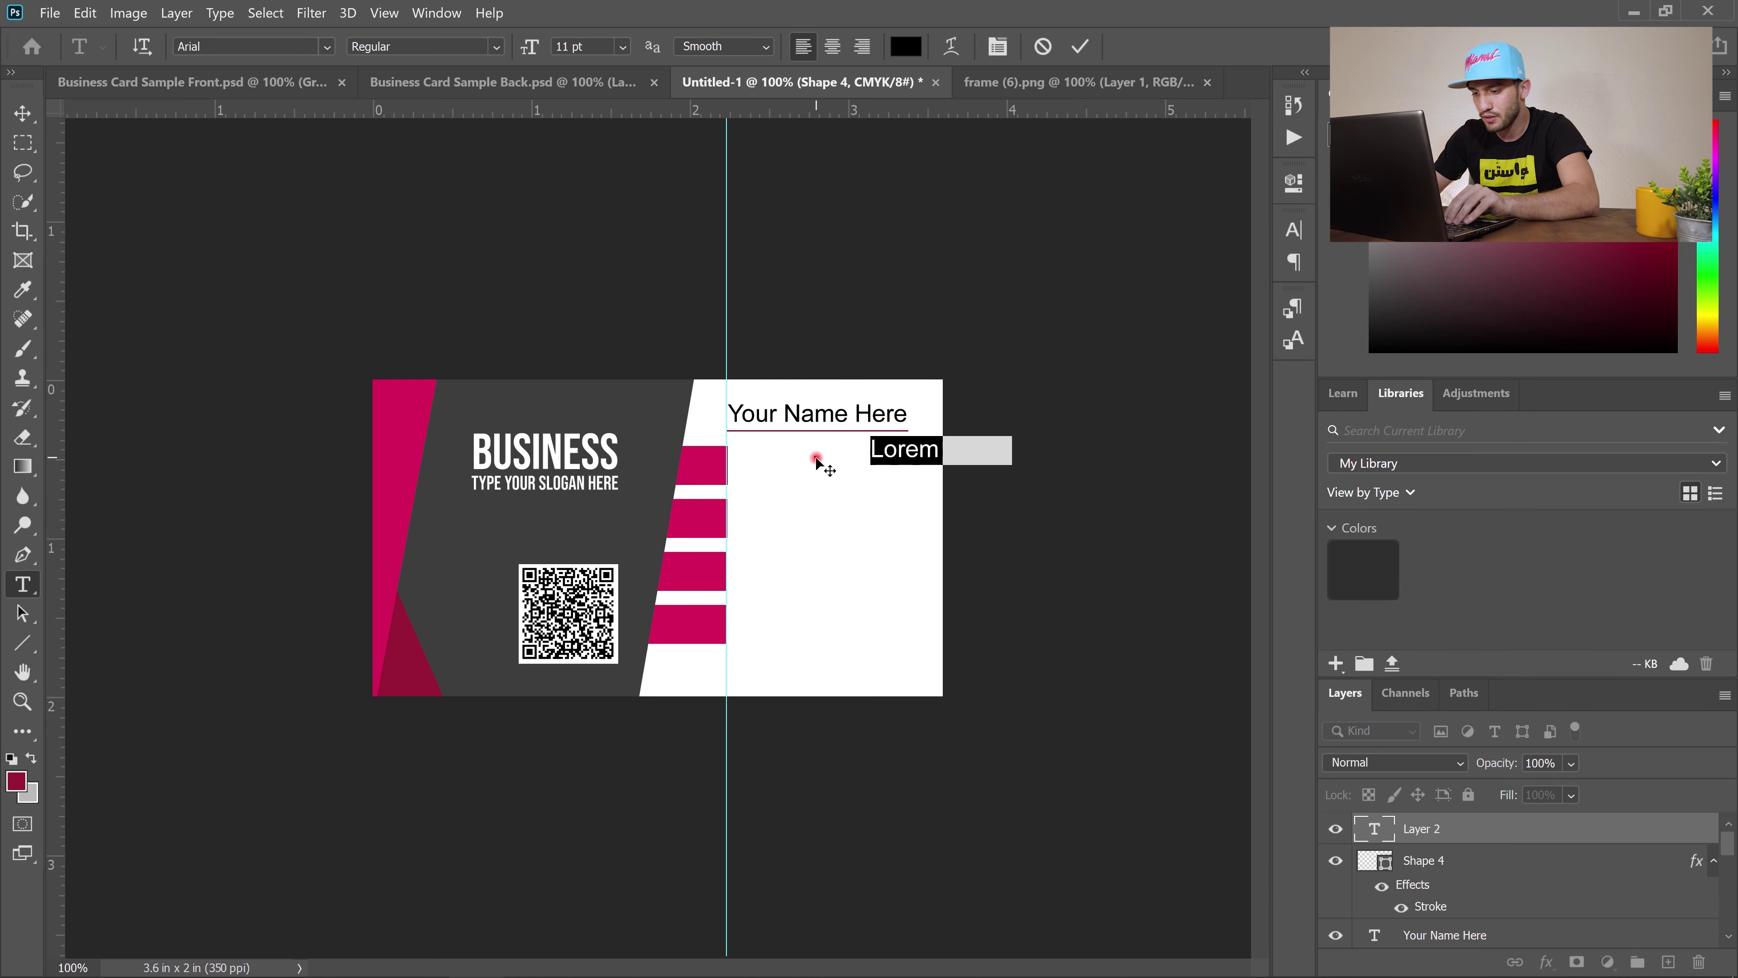
pyautogui.click(604, 50)
pyautogui.press('Down')
pyautogui.press('Down')
pyautogui.press('Down')
pyautogui.press('Down')
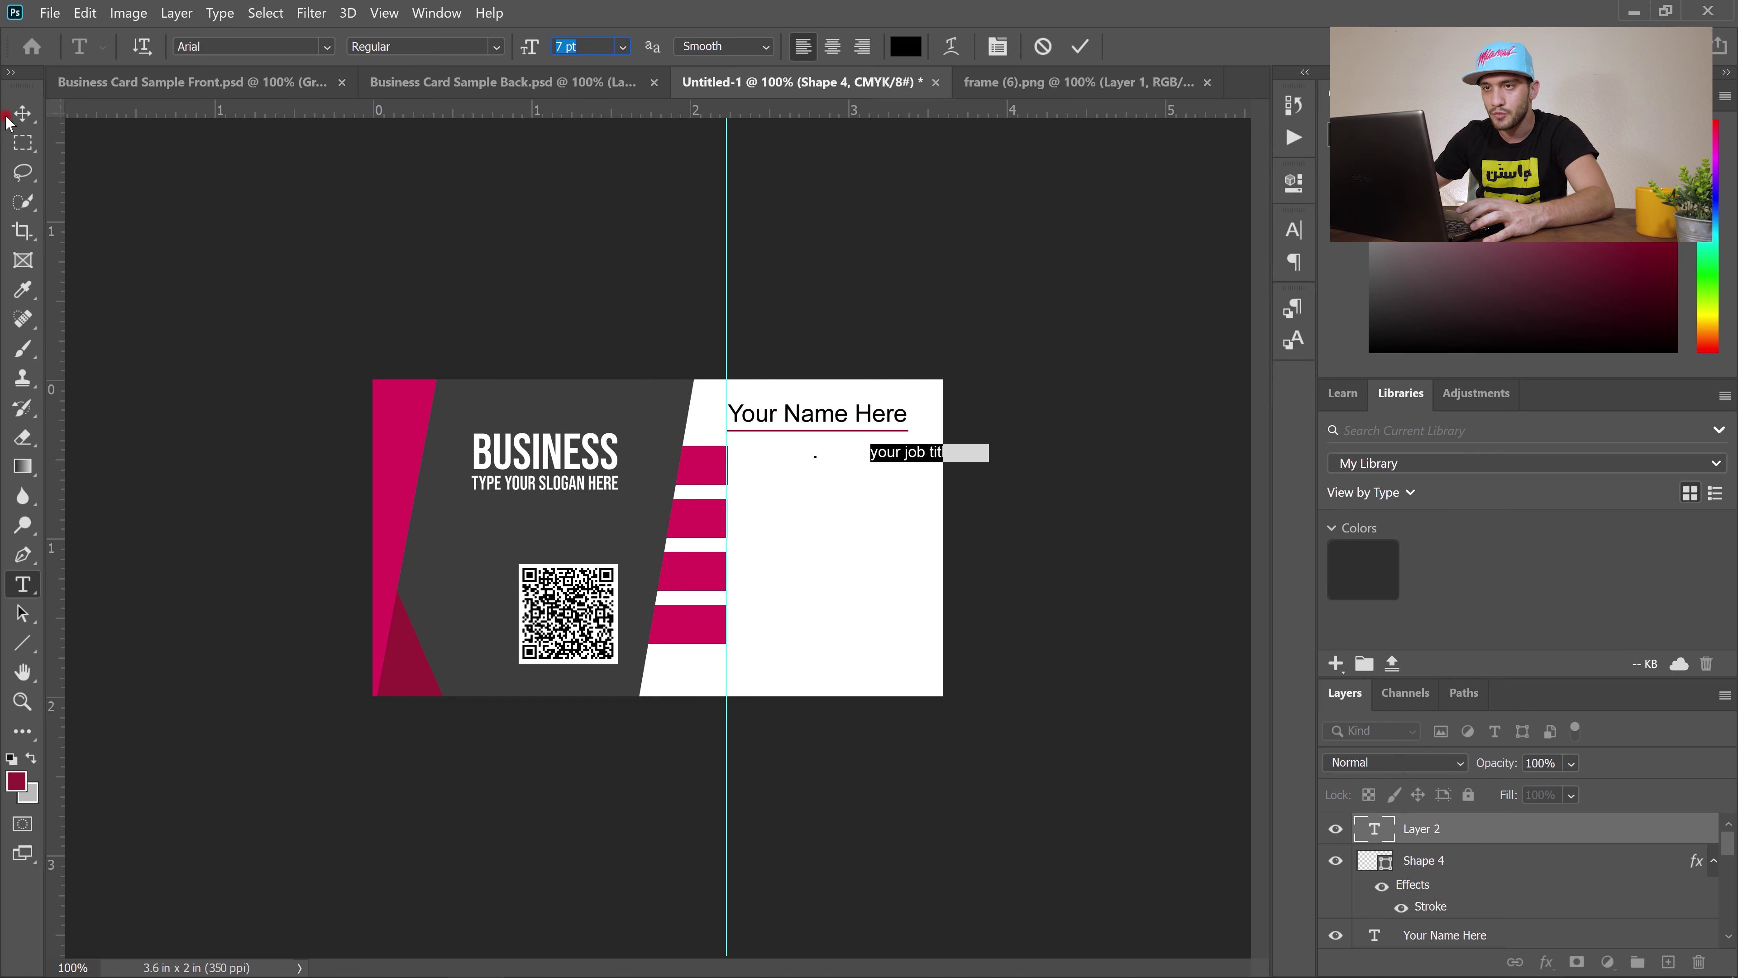
pyautogui.click(23, 113)
pyautogui.moveTo(885, 458); pyautogui.dragTo(753, 442)
pyautogui.click(22, 143)
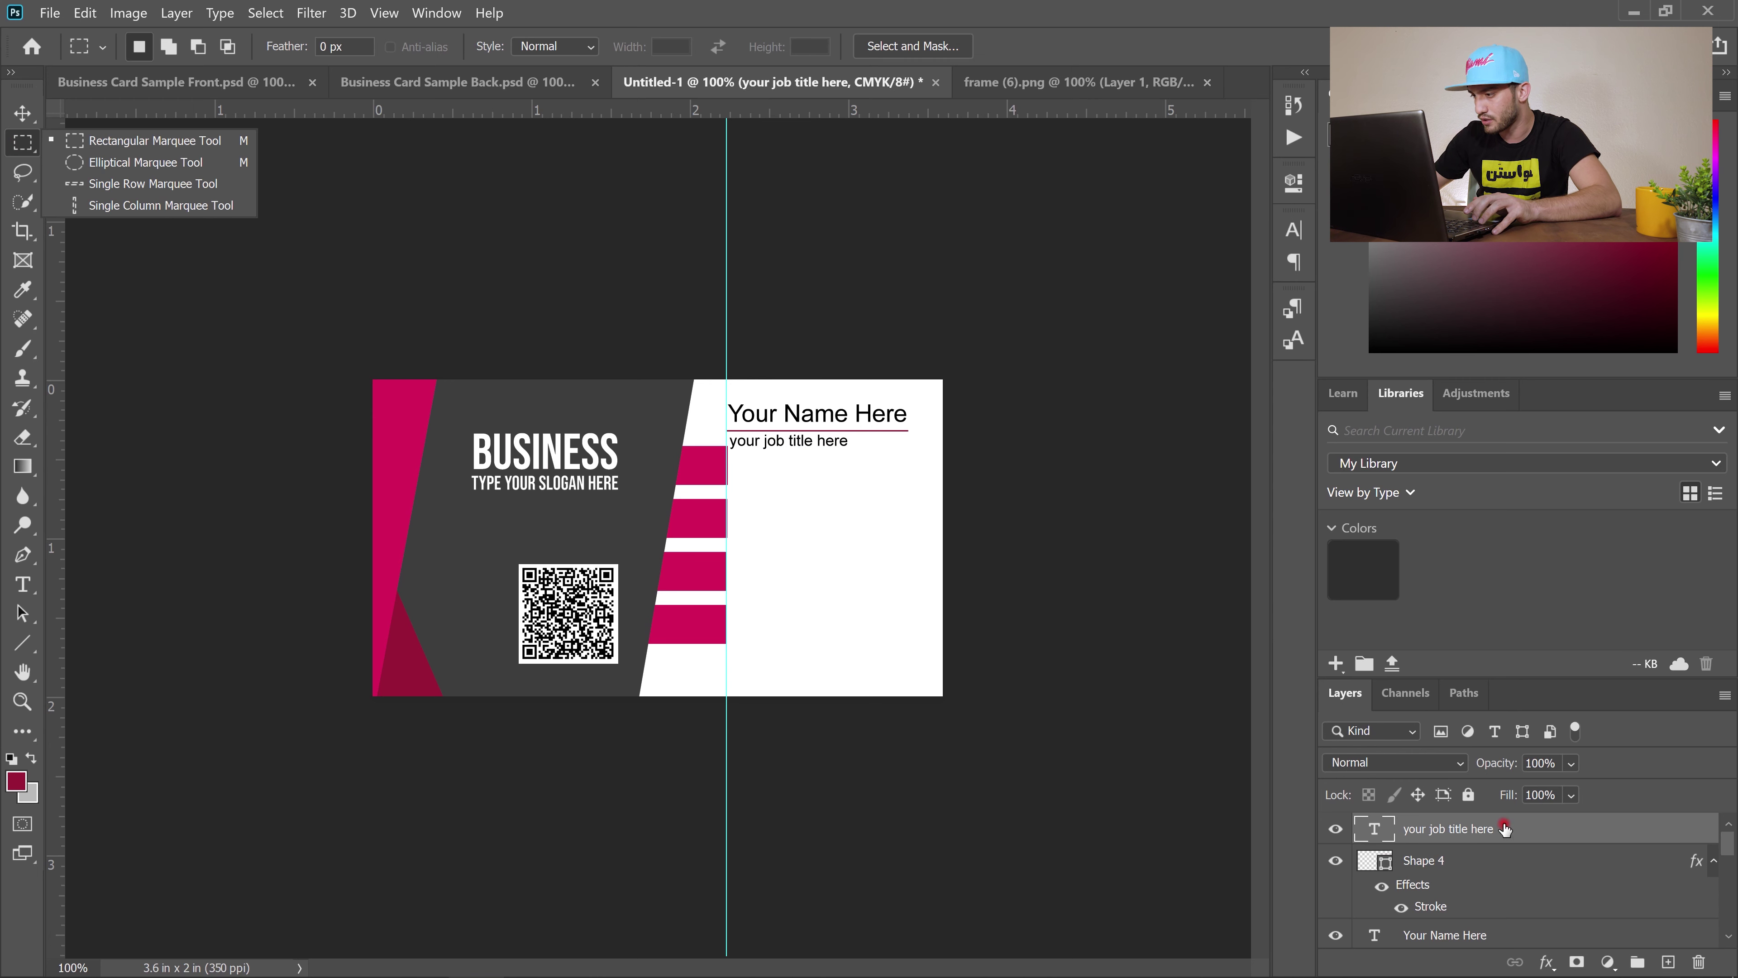
pyautogui.scroll(-5, 1509, 836)
pyautogui.scroll(-6, 1508, 837)
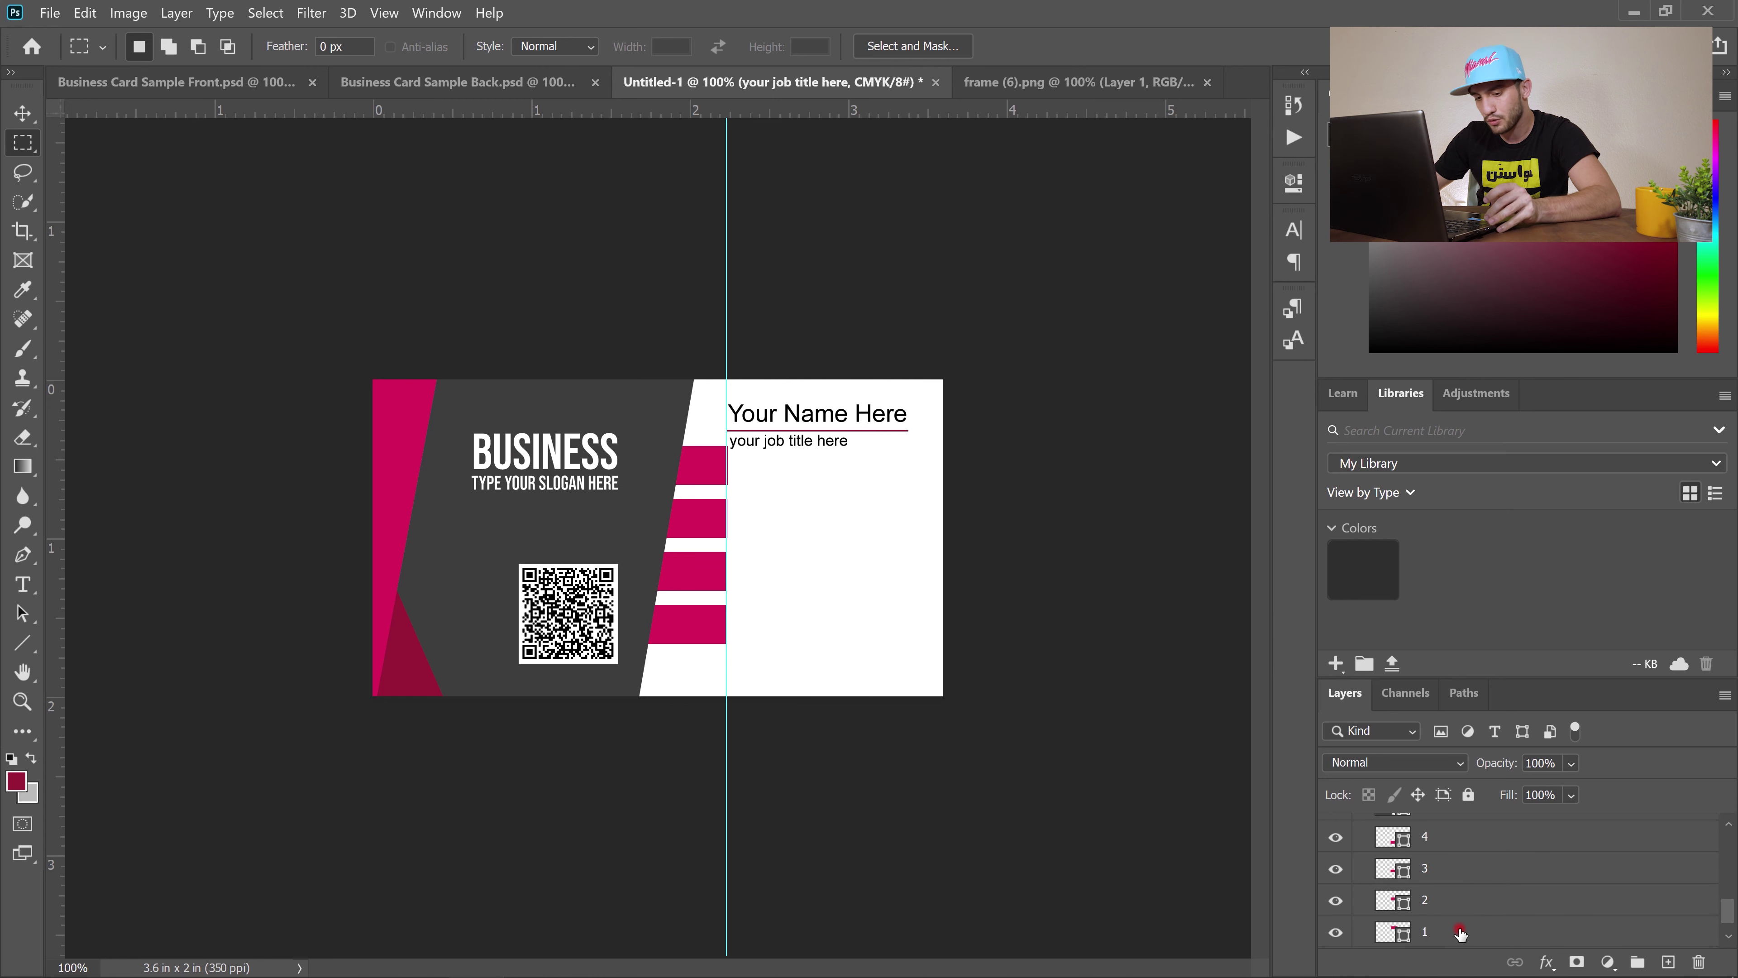
# Select the four magenta stripe layers and move them about 0.15 in lower.
pyautogui.click(1462, 932)
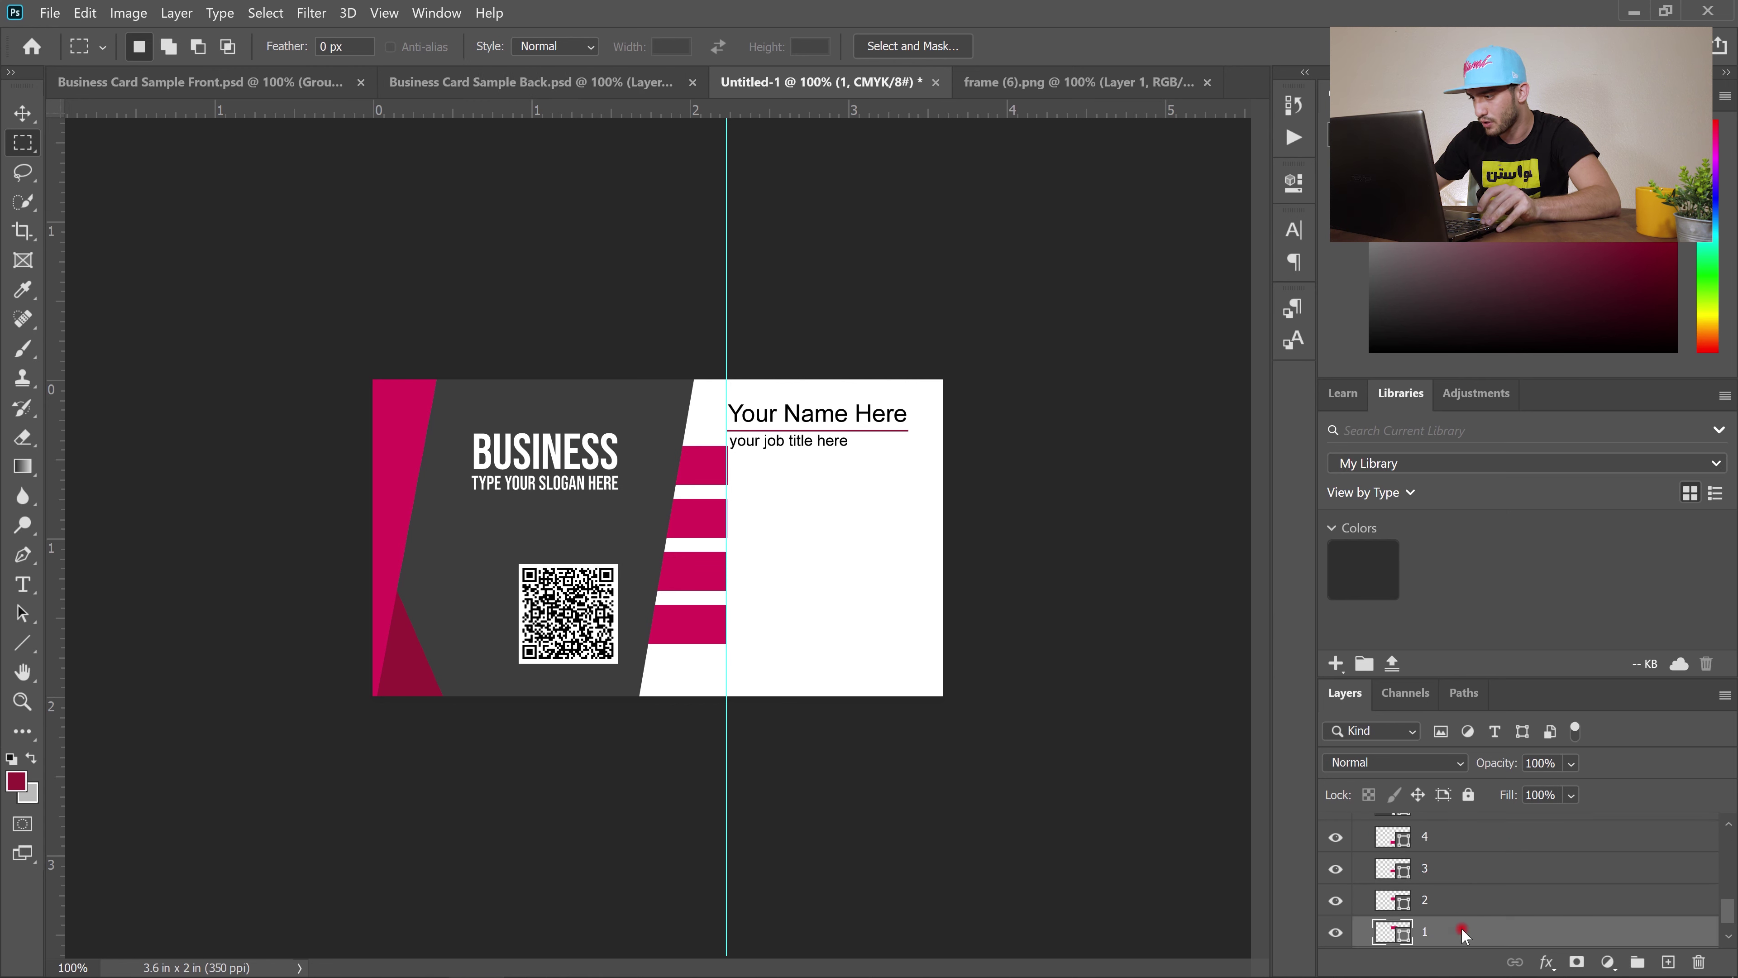
pyautogui.keyDown('shift'); pyautogui.click(1482, 871); pyautogui.keyUp('shift')
pyautogui.keyDown('shift'); pyautogui.click(1503, 838); pyautogui.keyUp('shift')
pyautogui.click(23, 113)
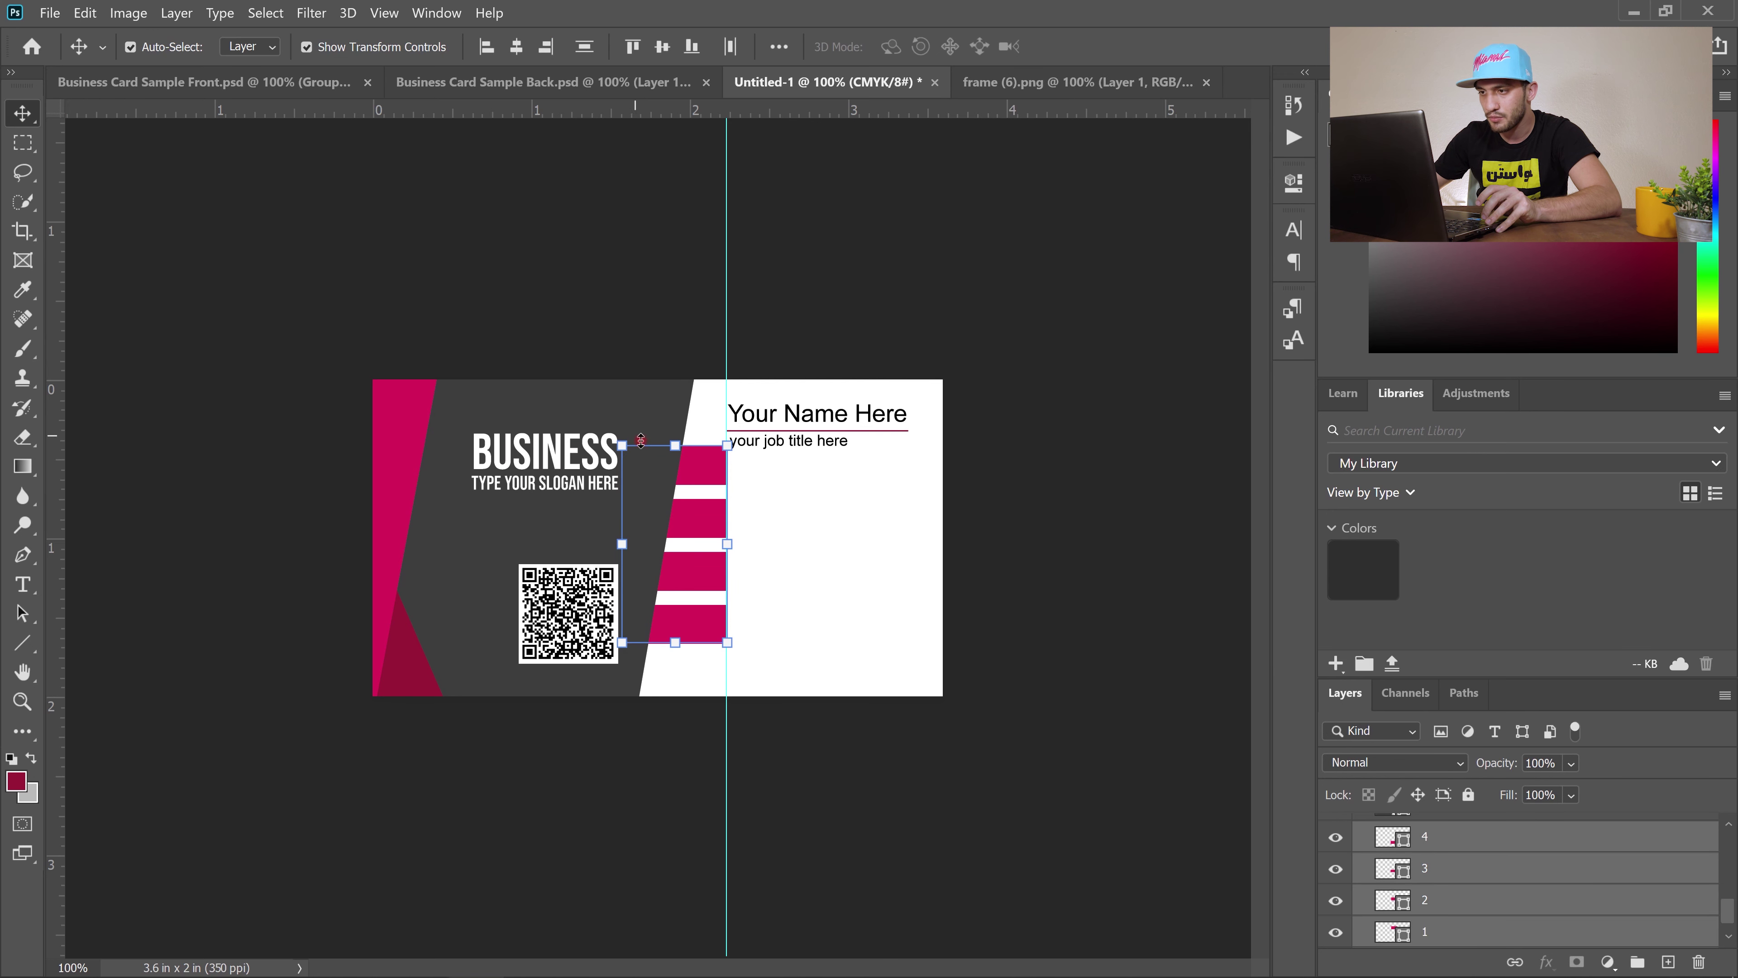
pyautogui.moveTo(694, 465); pyautogui.dragTo(692, 495)
# Return to the Rectangular Marquee Tool and bring up the Windows Start menu.
pyautogui.click(23, 143)
pyautogui.click(102, 140)
pyautogui.press('super')
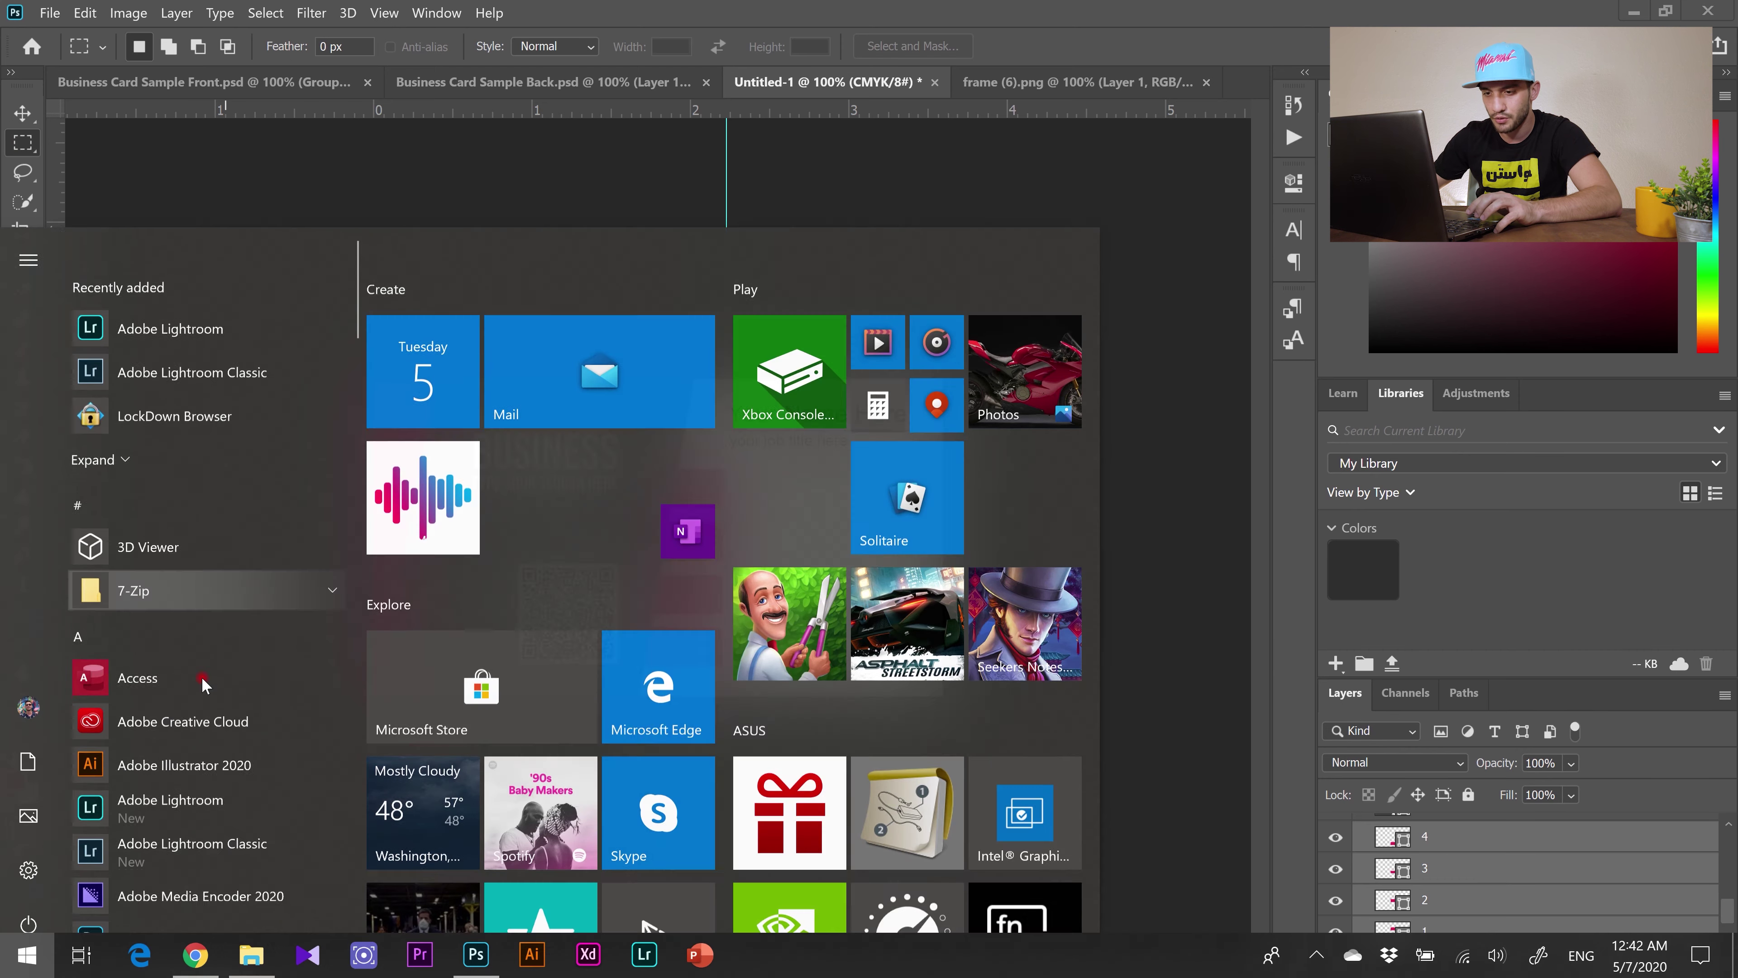
# Open the envelopes, seo-and-web, social-media and vintage PNGs from Tutorial 6 > Files > icons in Photoshop.
pyautogui.click(251, 954)
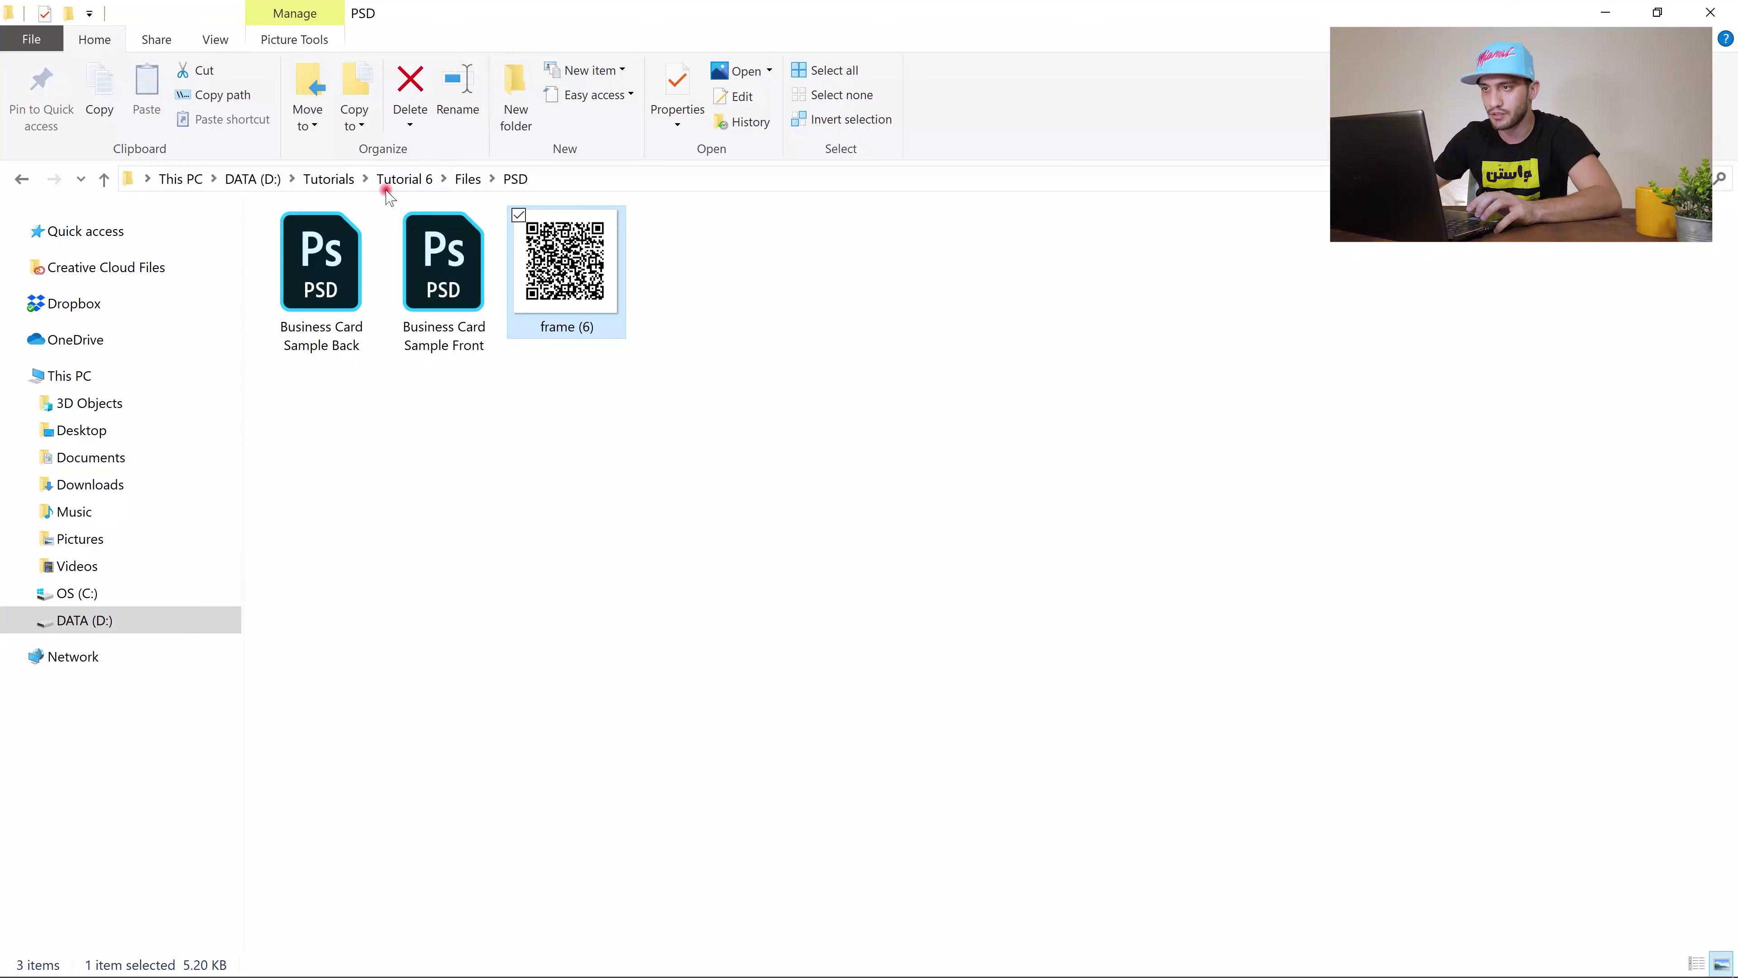
pyautogui.click(465, 179)
pyautogui.doubleClick(307, 301)
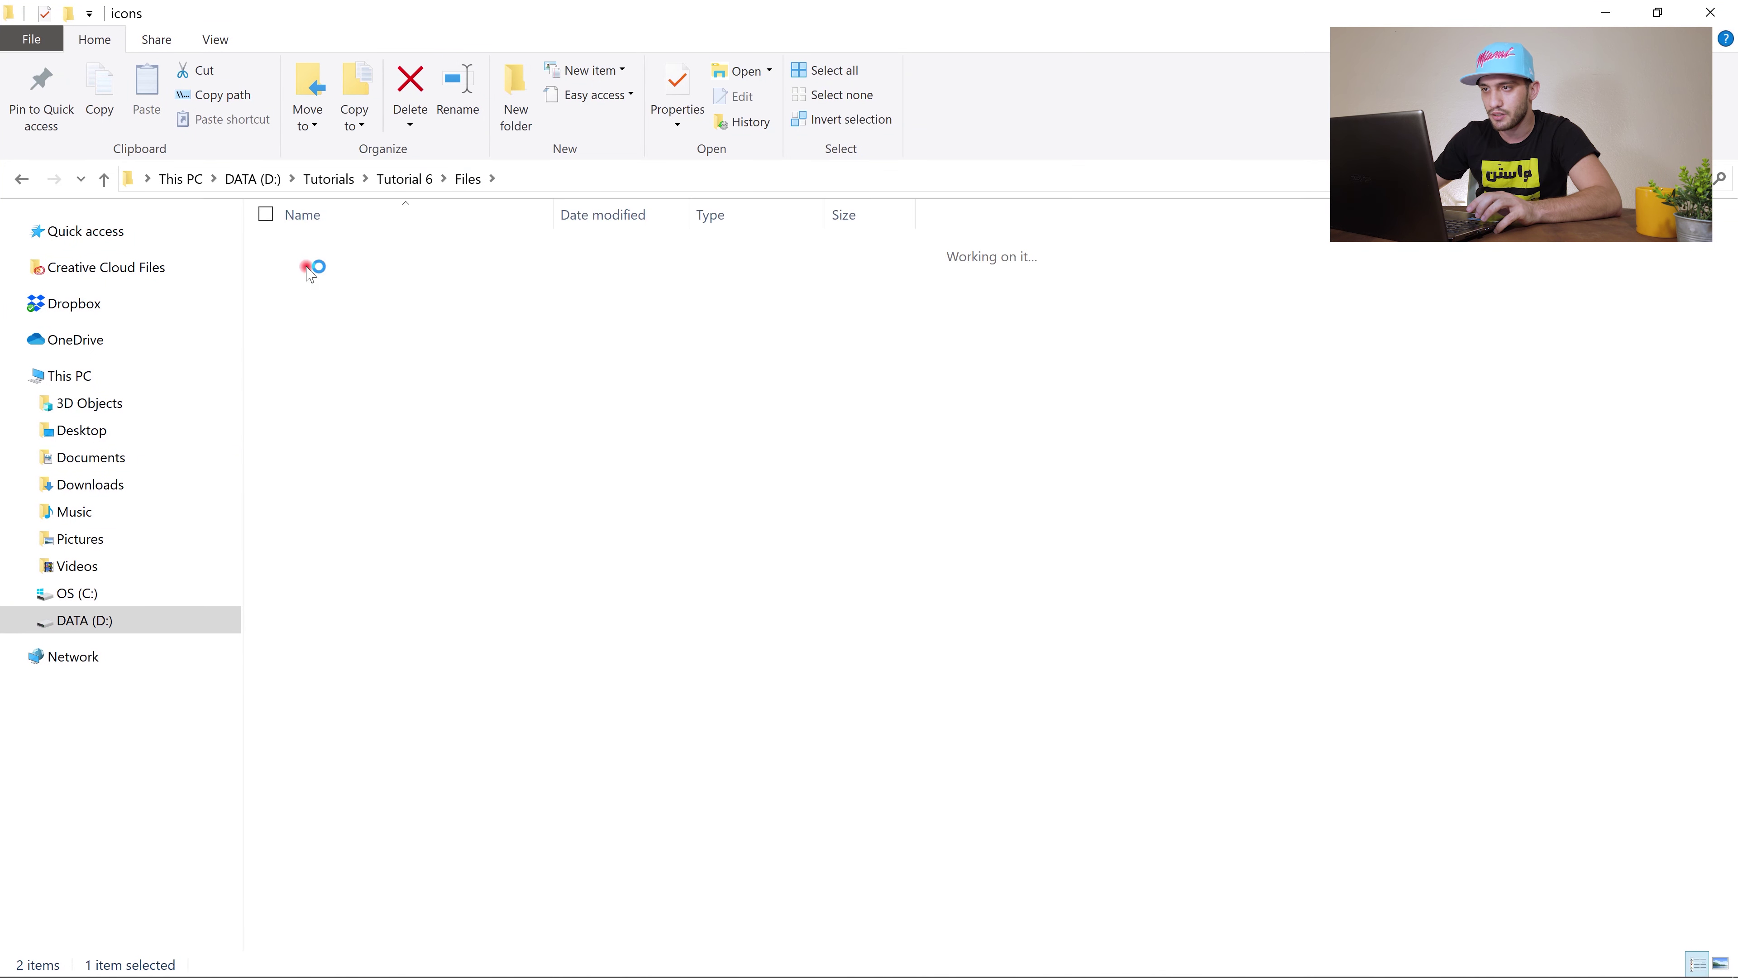
pyautogui.moveTo(296, 370); pyautogui.dragTo(753, 201)
pyautogui.moveTo(699, 270); pyautogui.dragTo(869, 31)
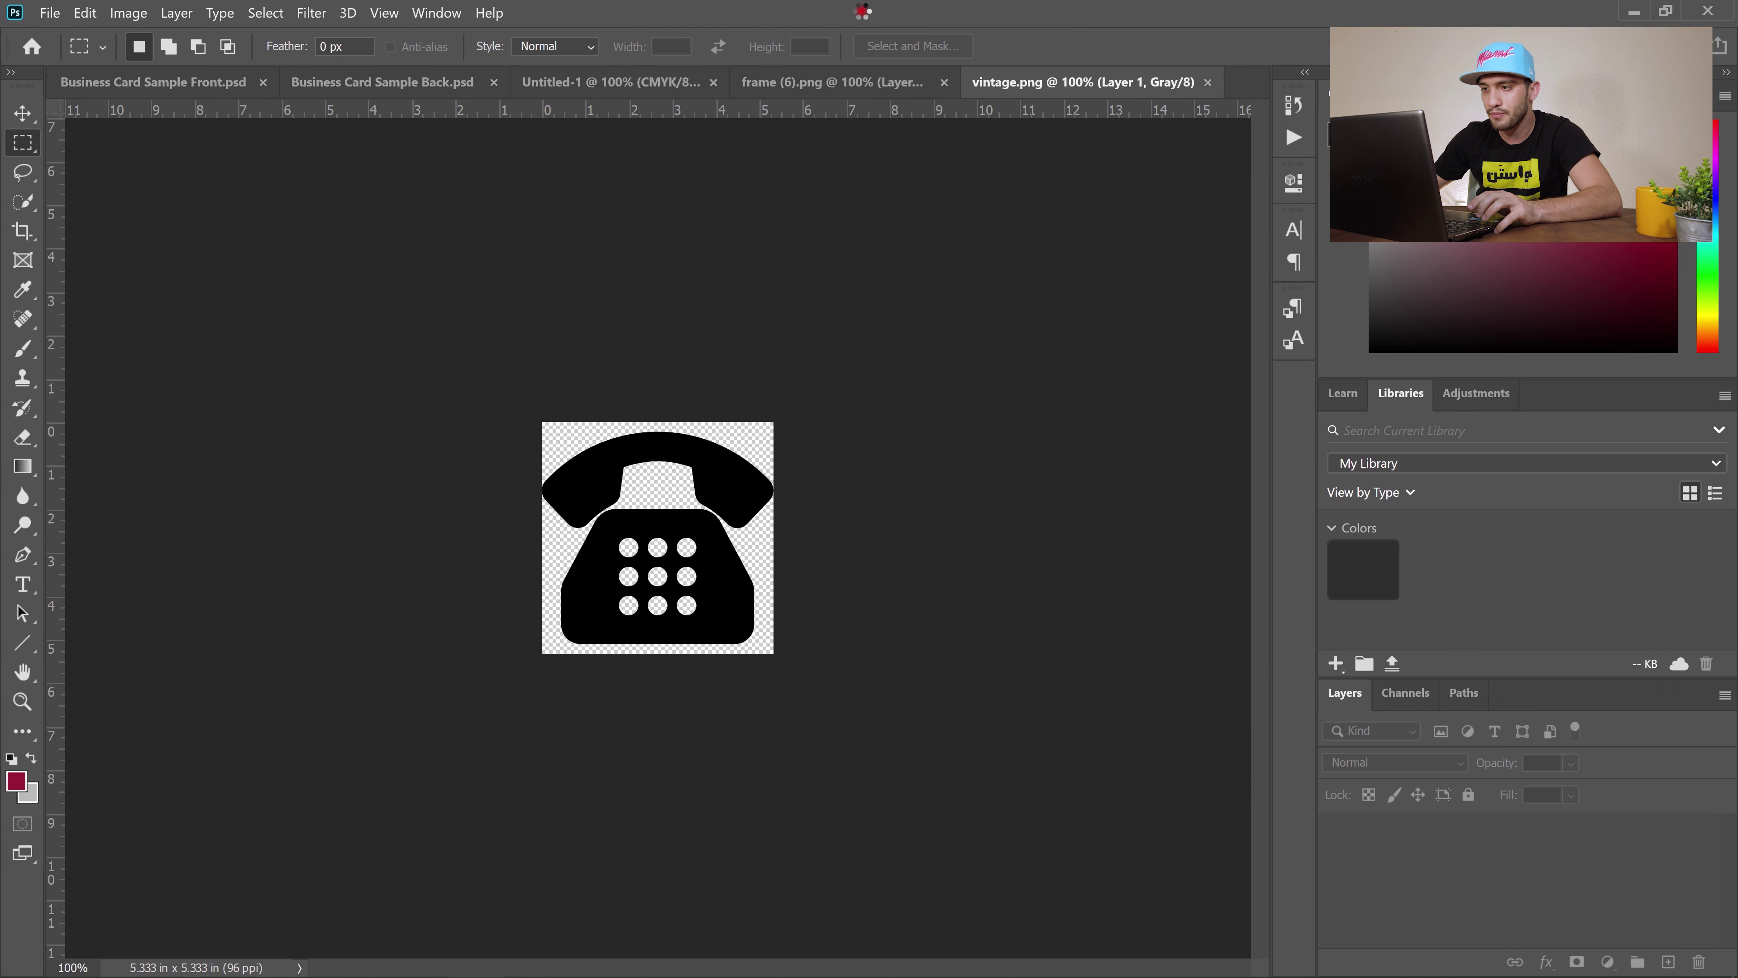
# Drag the vintage.png telephone onto the card, scale it to 10% and nudge it onto the top stripe.
pyautogui.click(25, 115)
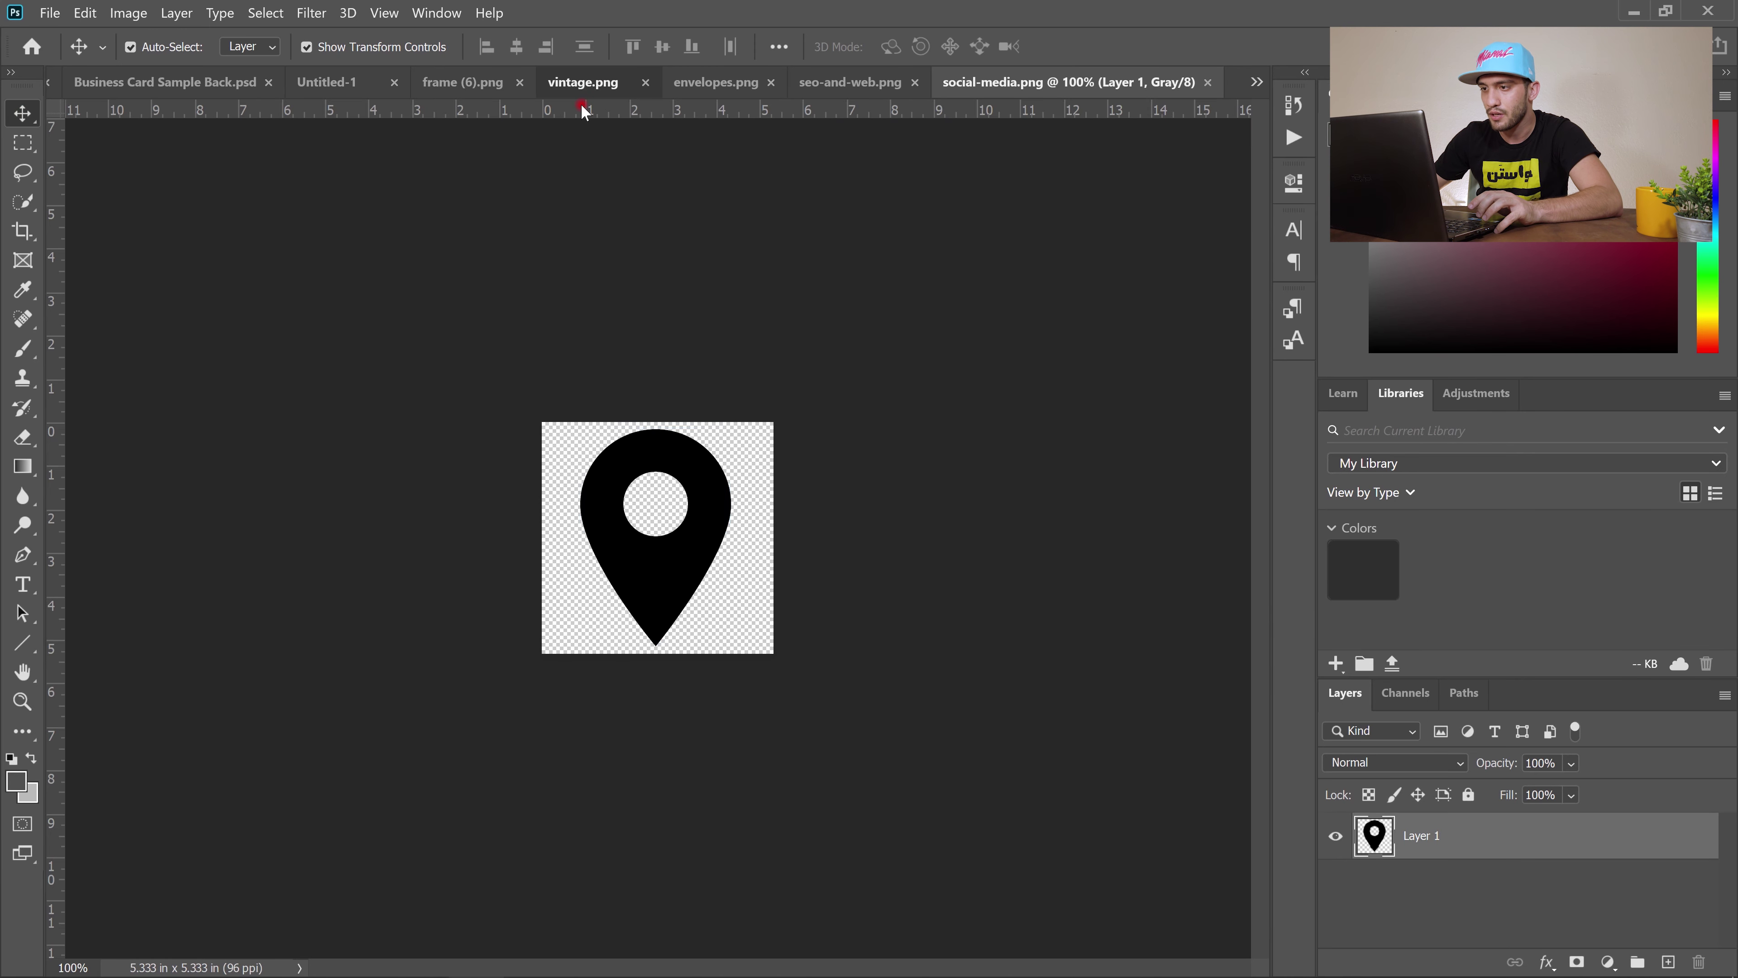
pyautogui.click(585, 82)
pyautogui.moveTo(585, 492); pyautogui.dragTo(605, 403)
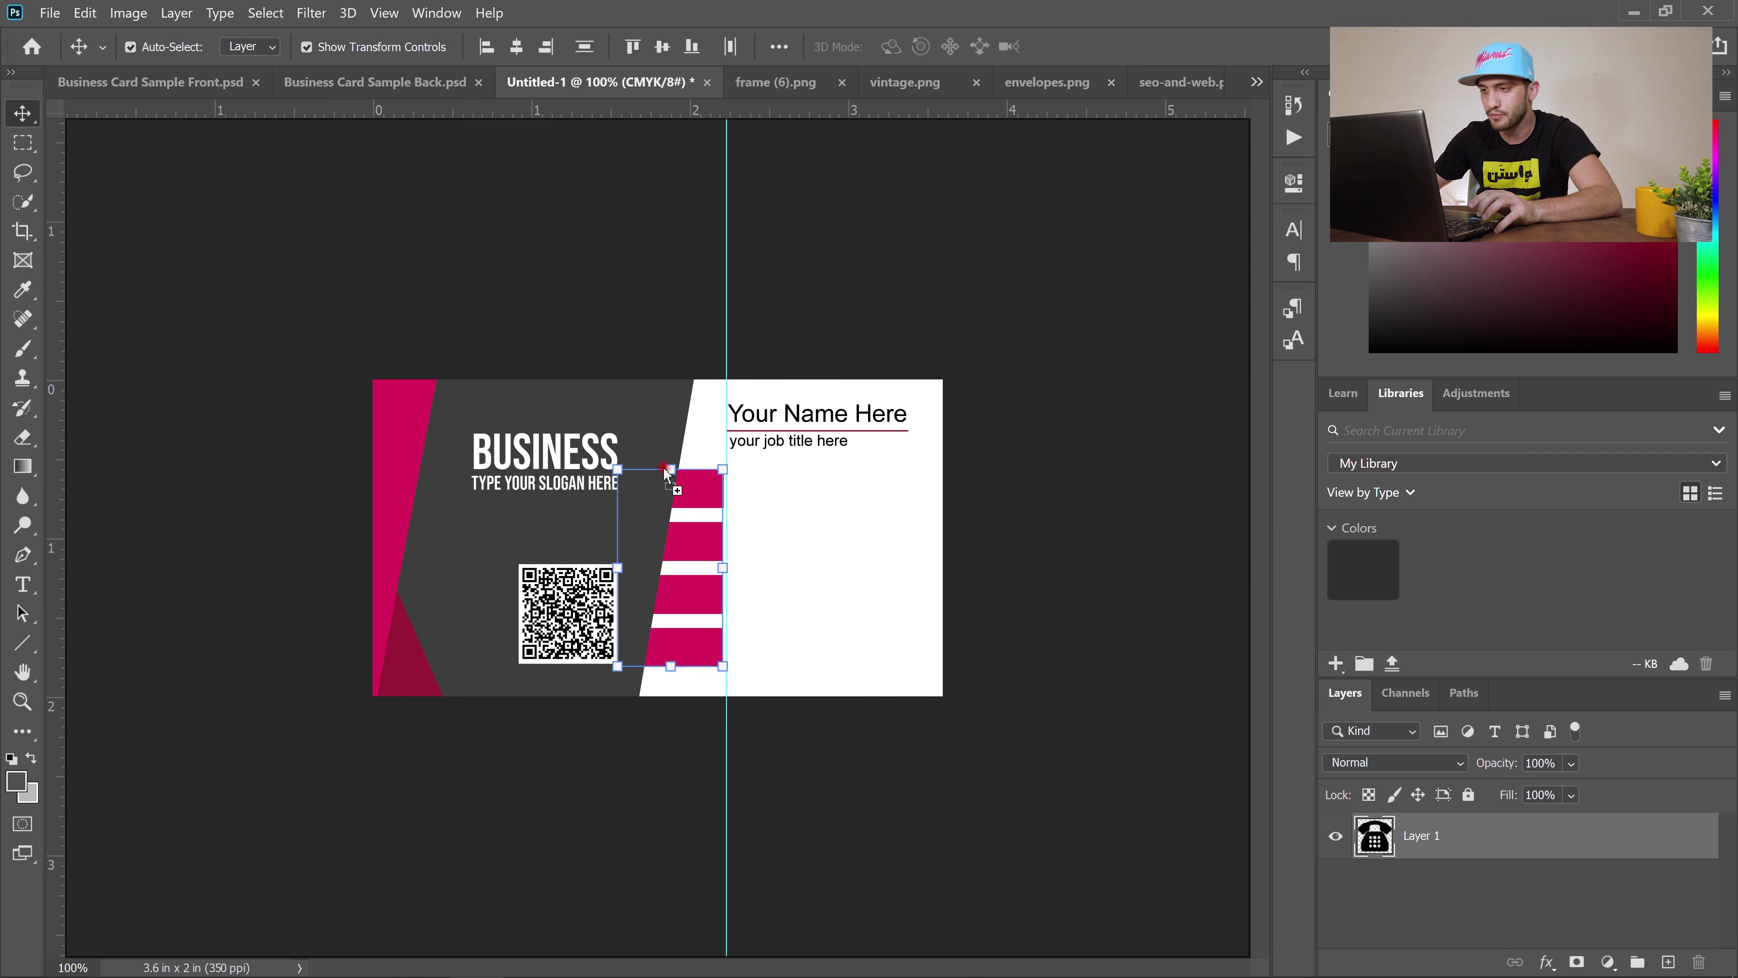
pyautogui.moveTo(677, 486); pyautogui.dragTo(676, 484)
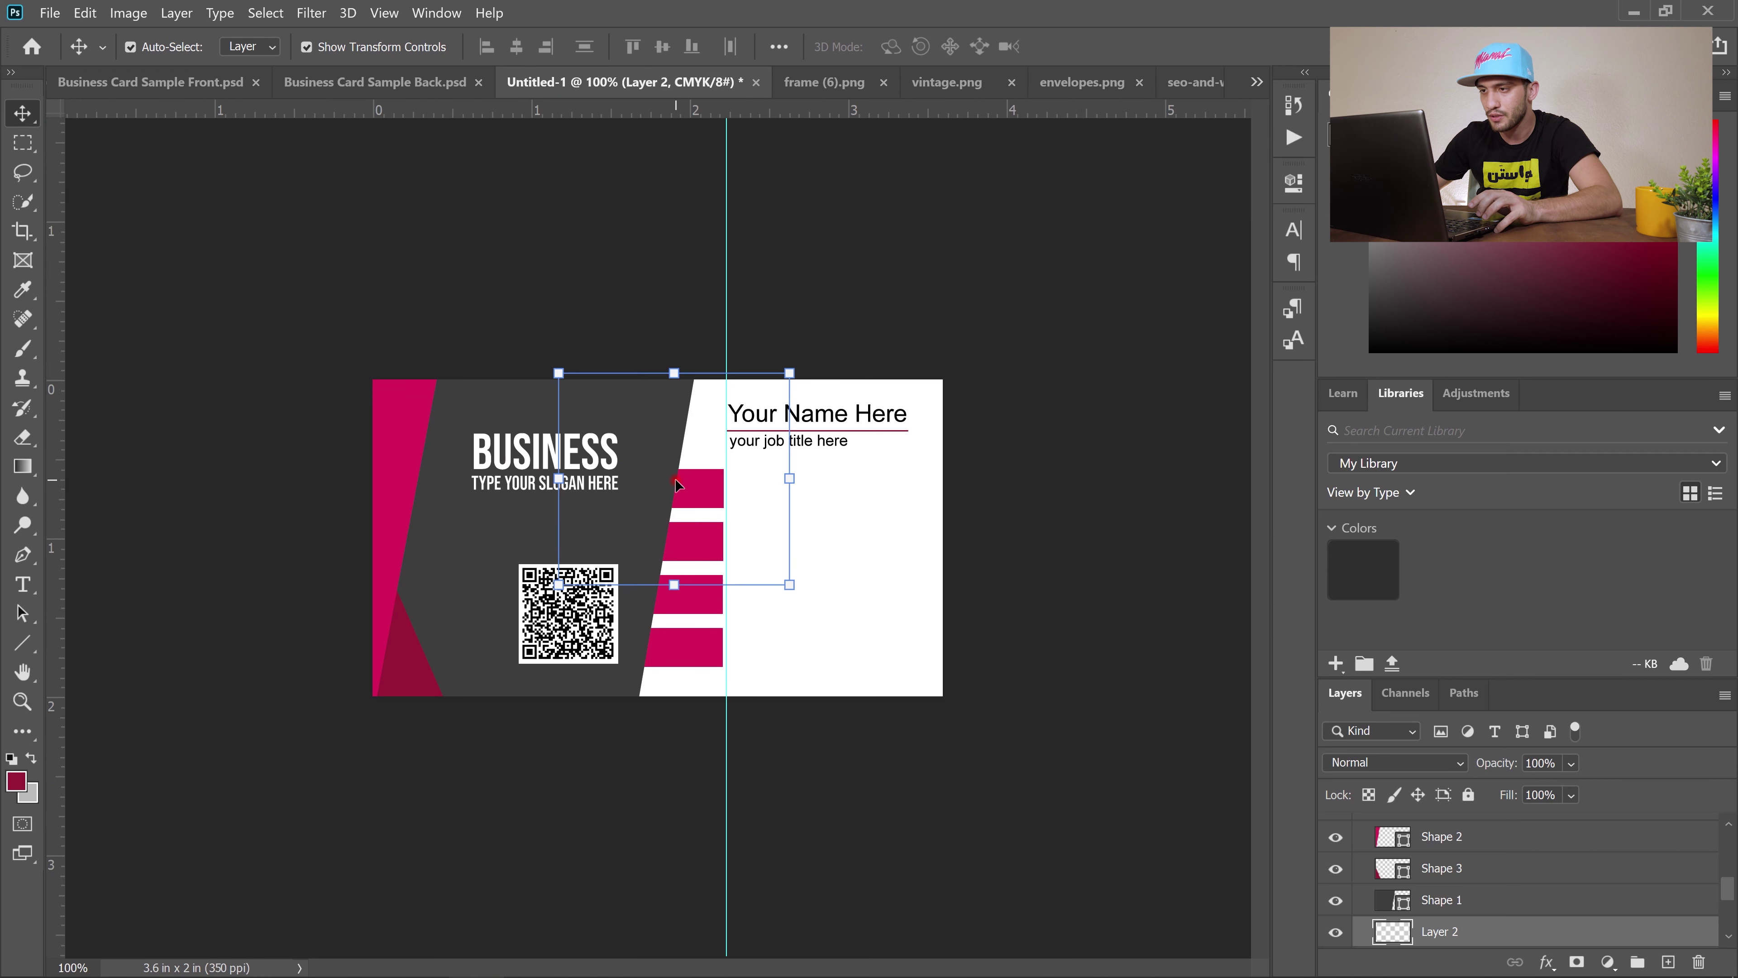
pyautogui.click(557, 372)
pyautogui.doubleClick(432, 45)
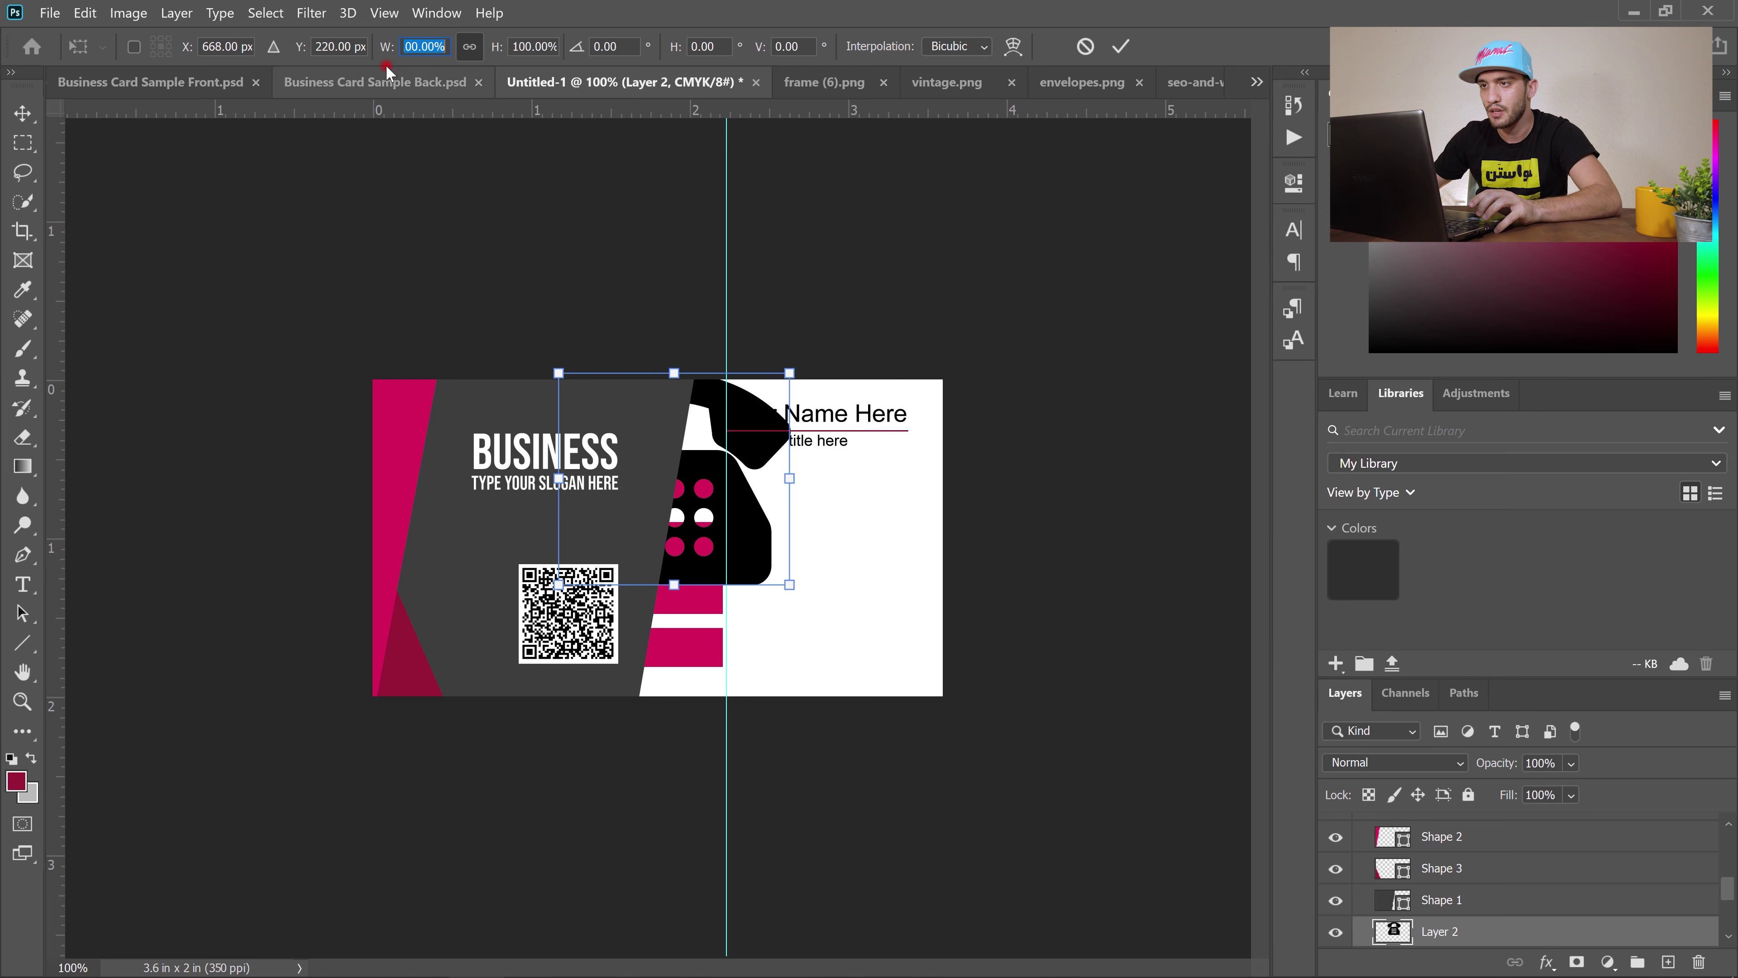
pyautogui.write('10')
pyautogui.press('Return')
pyautogui.press('Return')
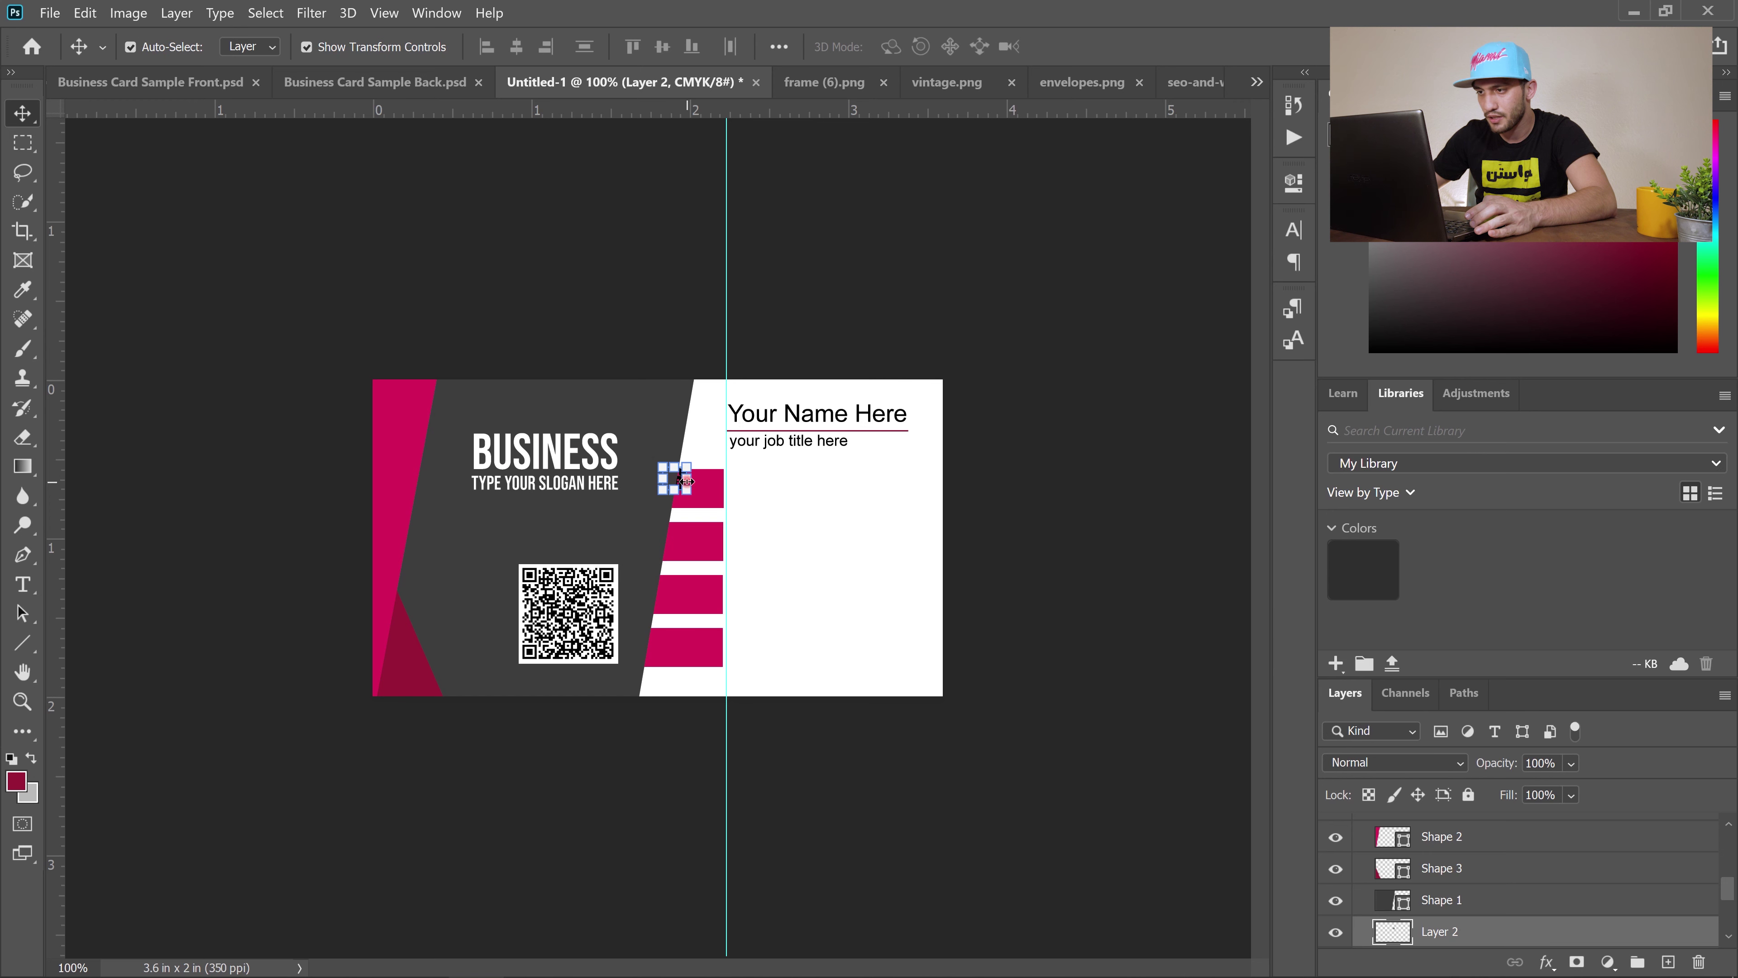
pyautogui.hotkey('shift', 'Right')
pyautogui.hotkey('shift', 'Right')
pyautogui.hotkey('shift', 'Right')
pyautogui.hotkey('shift', 'Right')
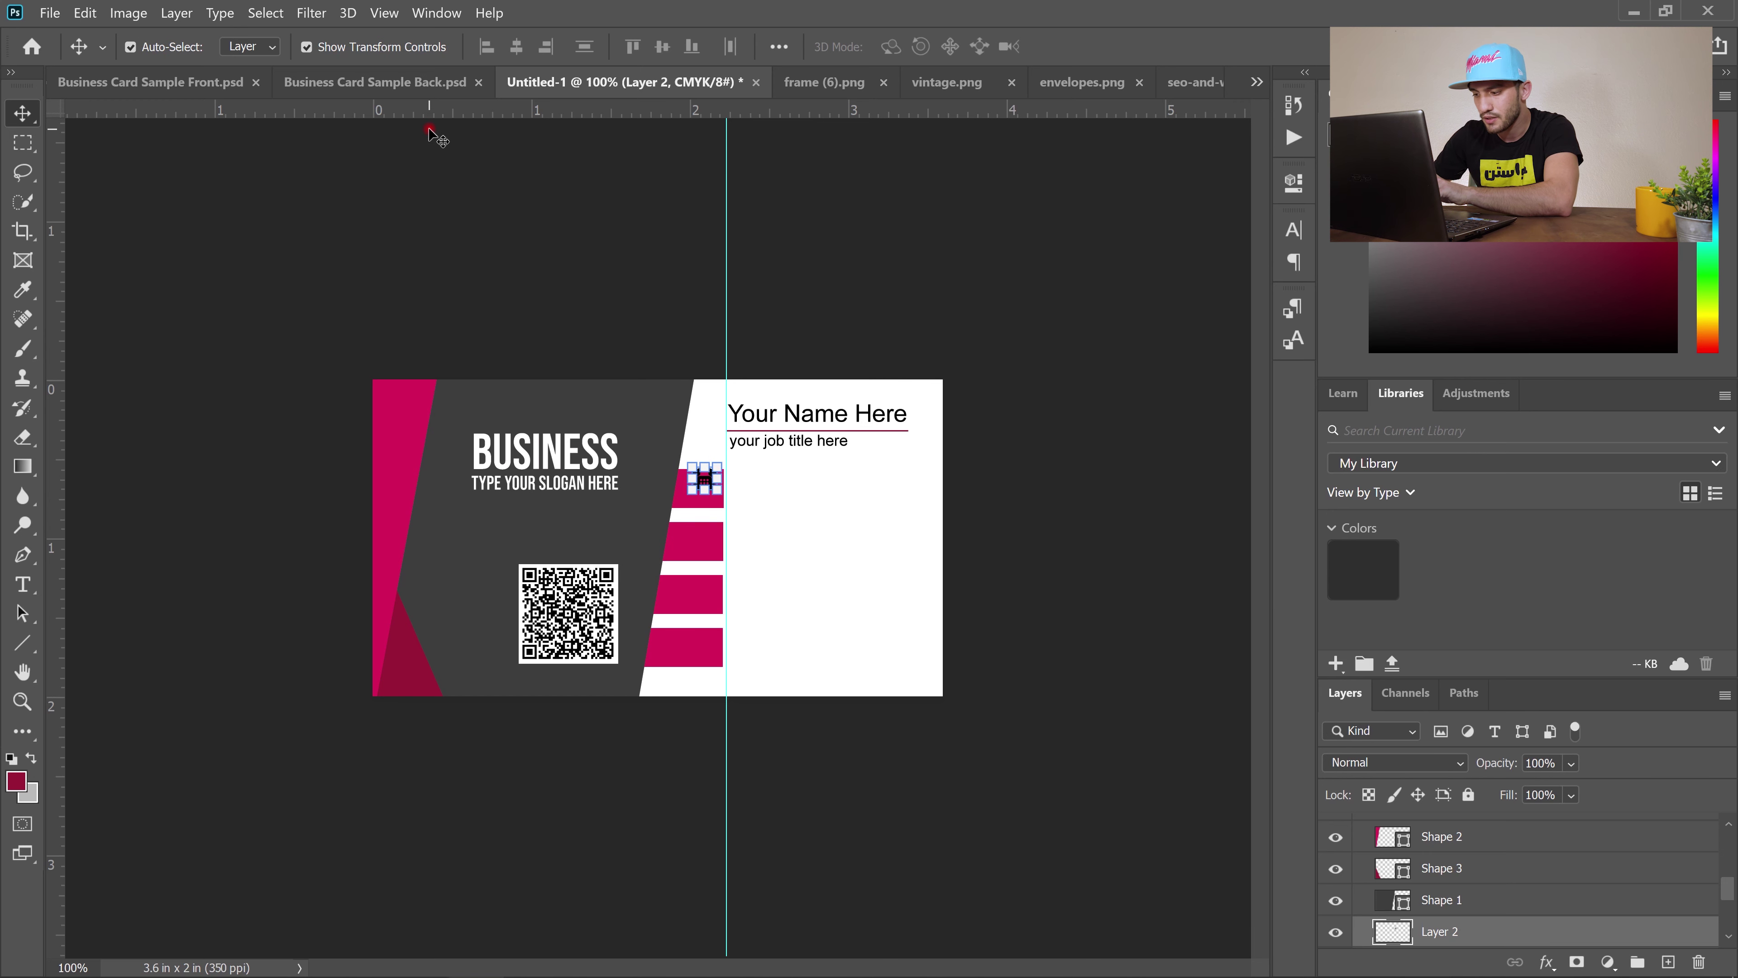
pyautogui.click(388, 48)
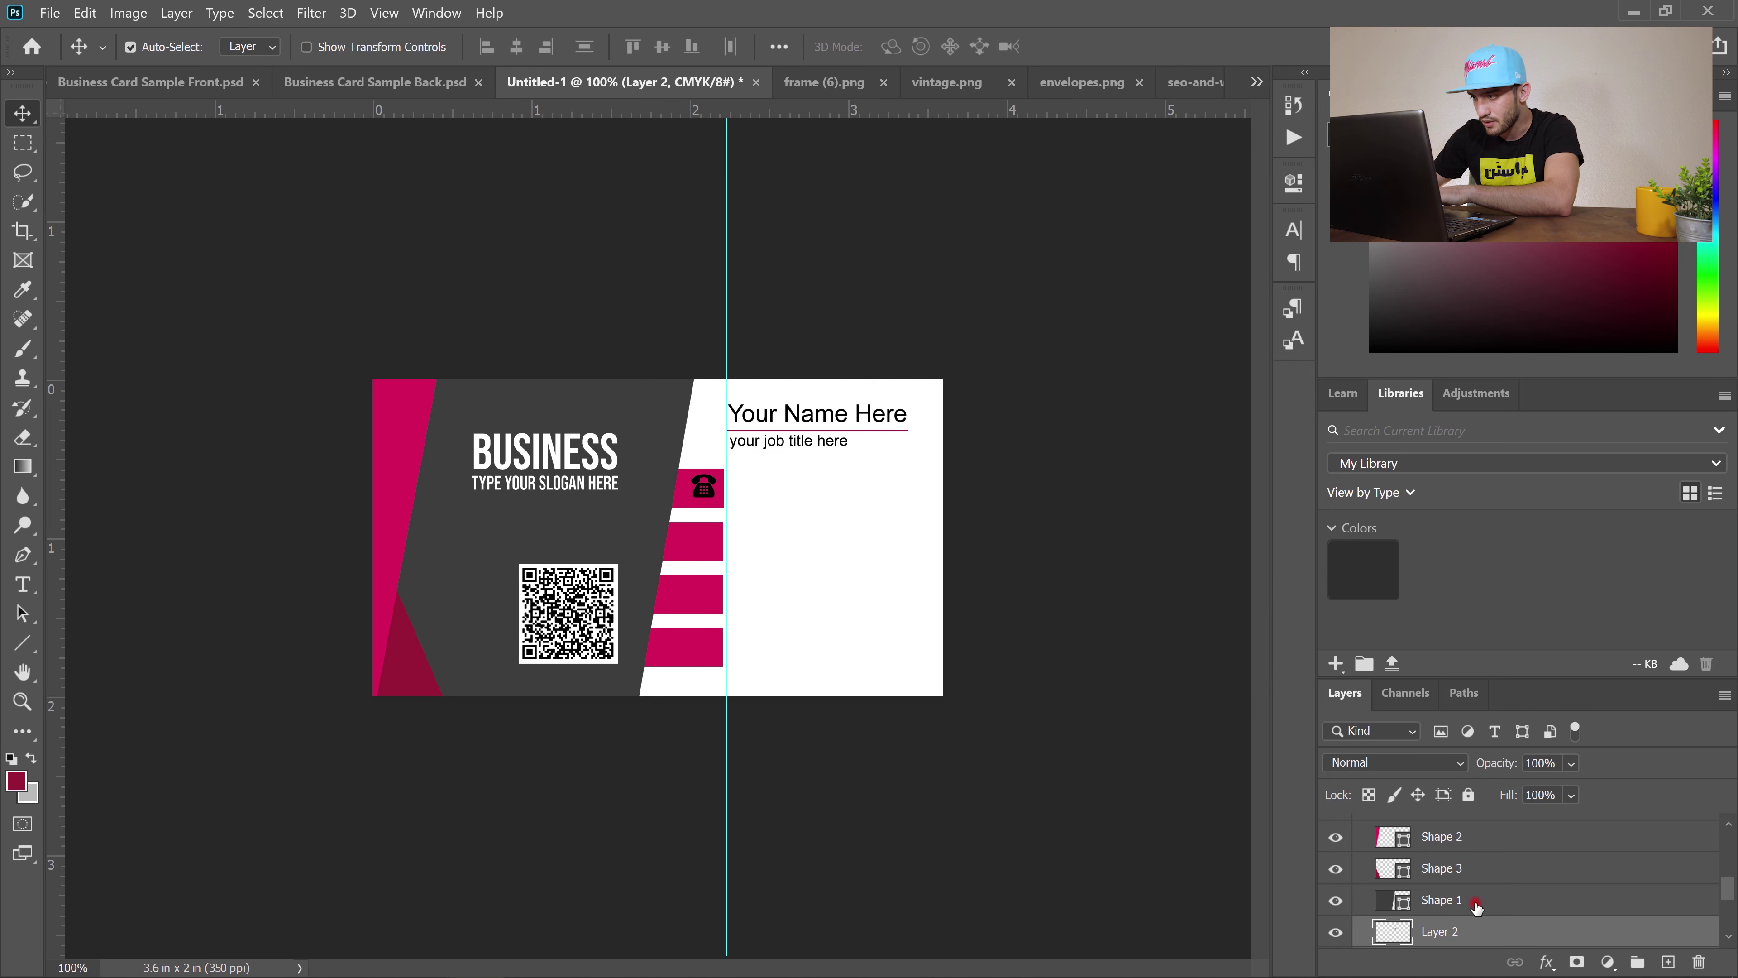
# Give the telephone icon a white ffffff Color Overlay and remove the vertical guide.
pyautogui.doubleClick(1516, 930)
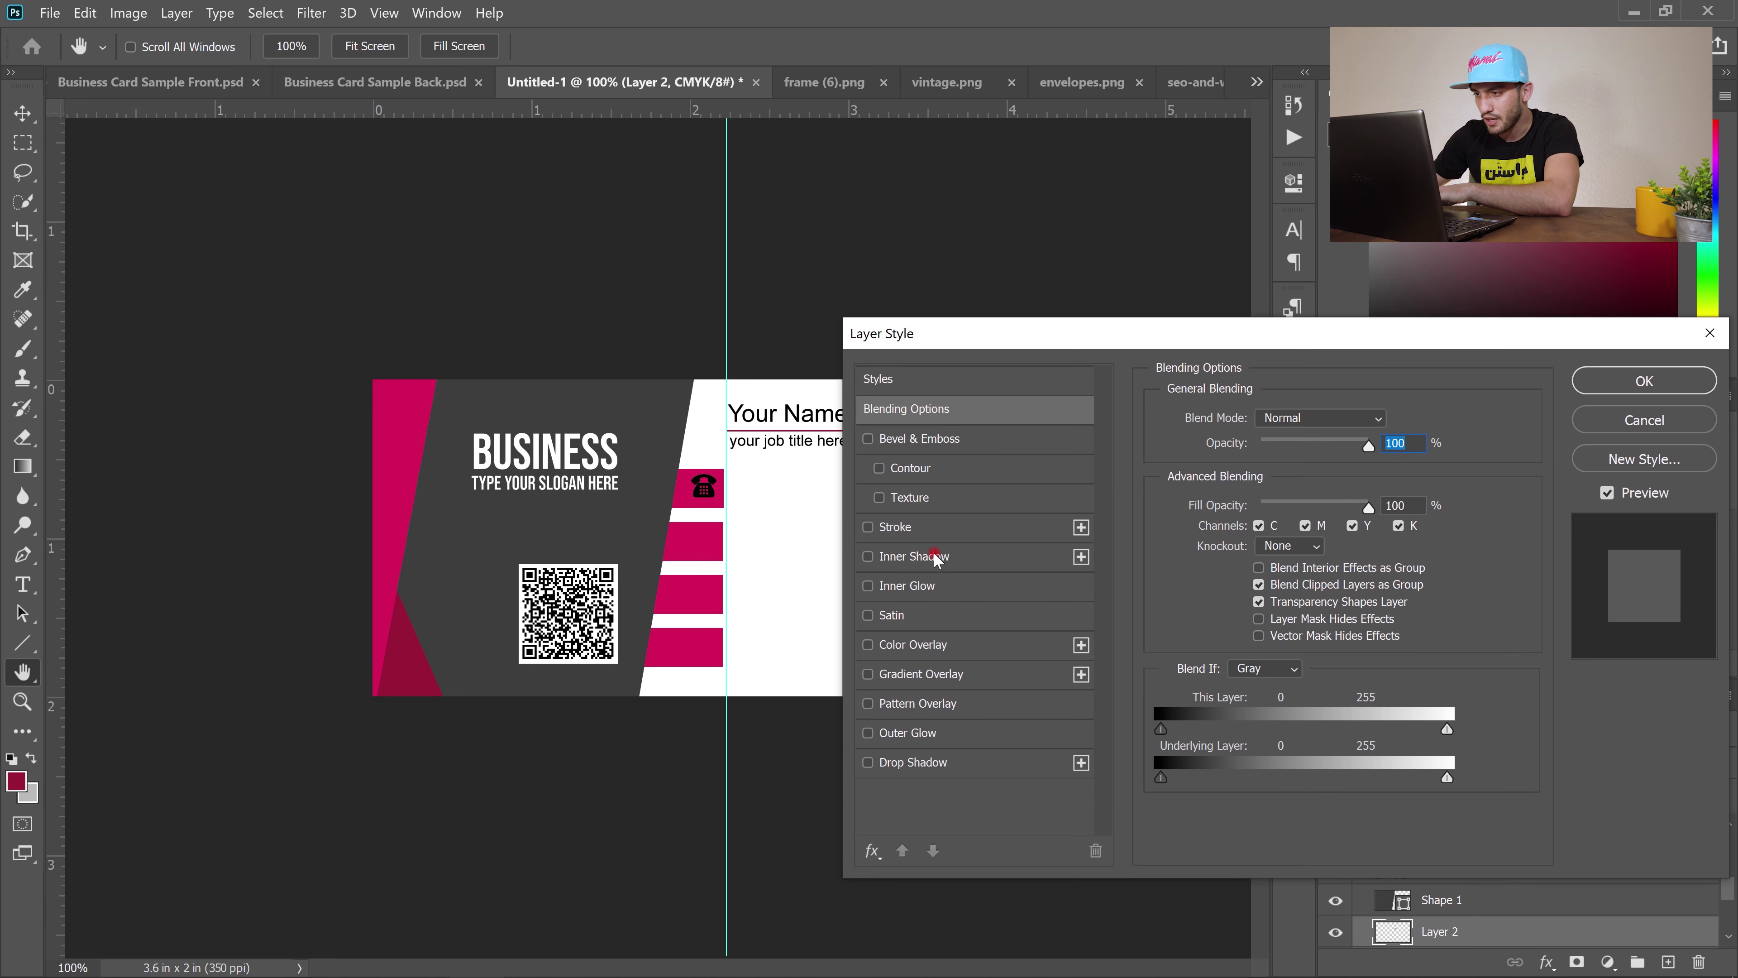
pyautogui.click(912, 645)
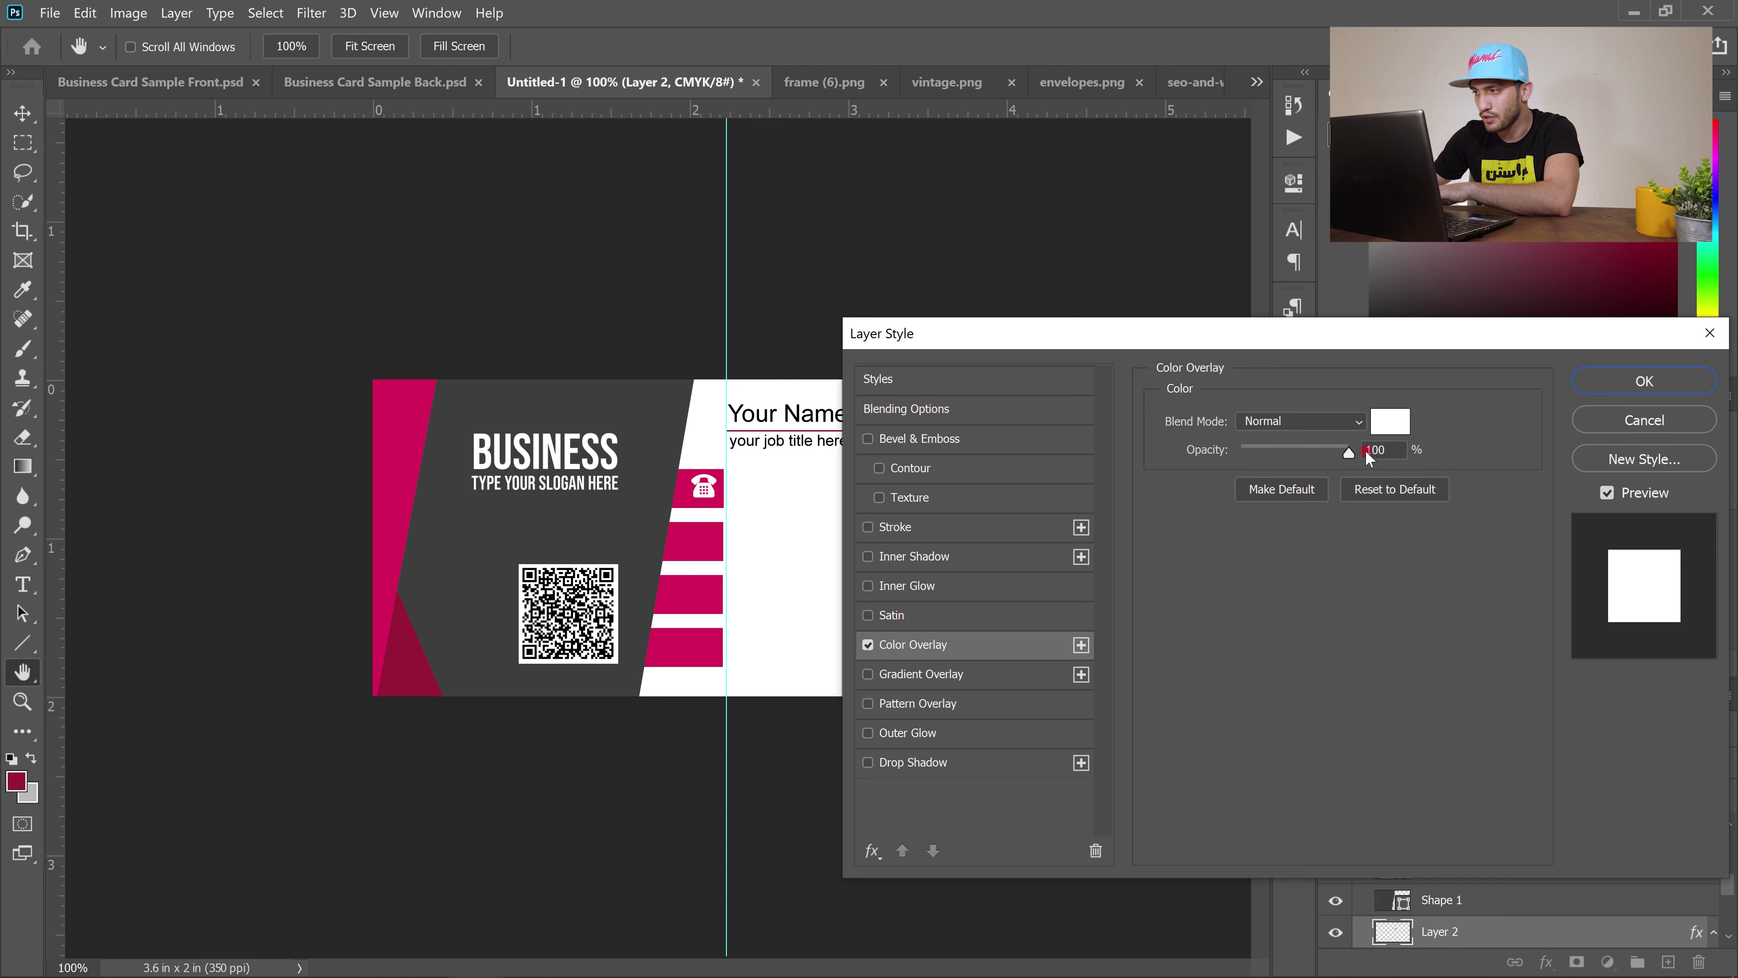
pyautogui.click(1389, 420)
pyautogui.moveTo(1266, 534); pyautogui.dragTo(1192, 552)
pyautogui.click(1504, 537)
pyautogui.click(1641, 451)
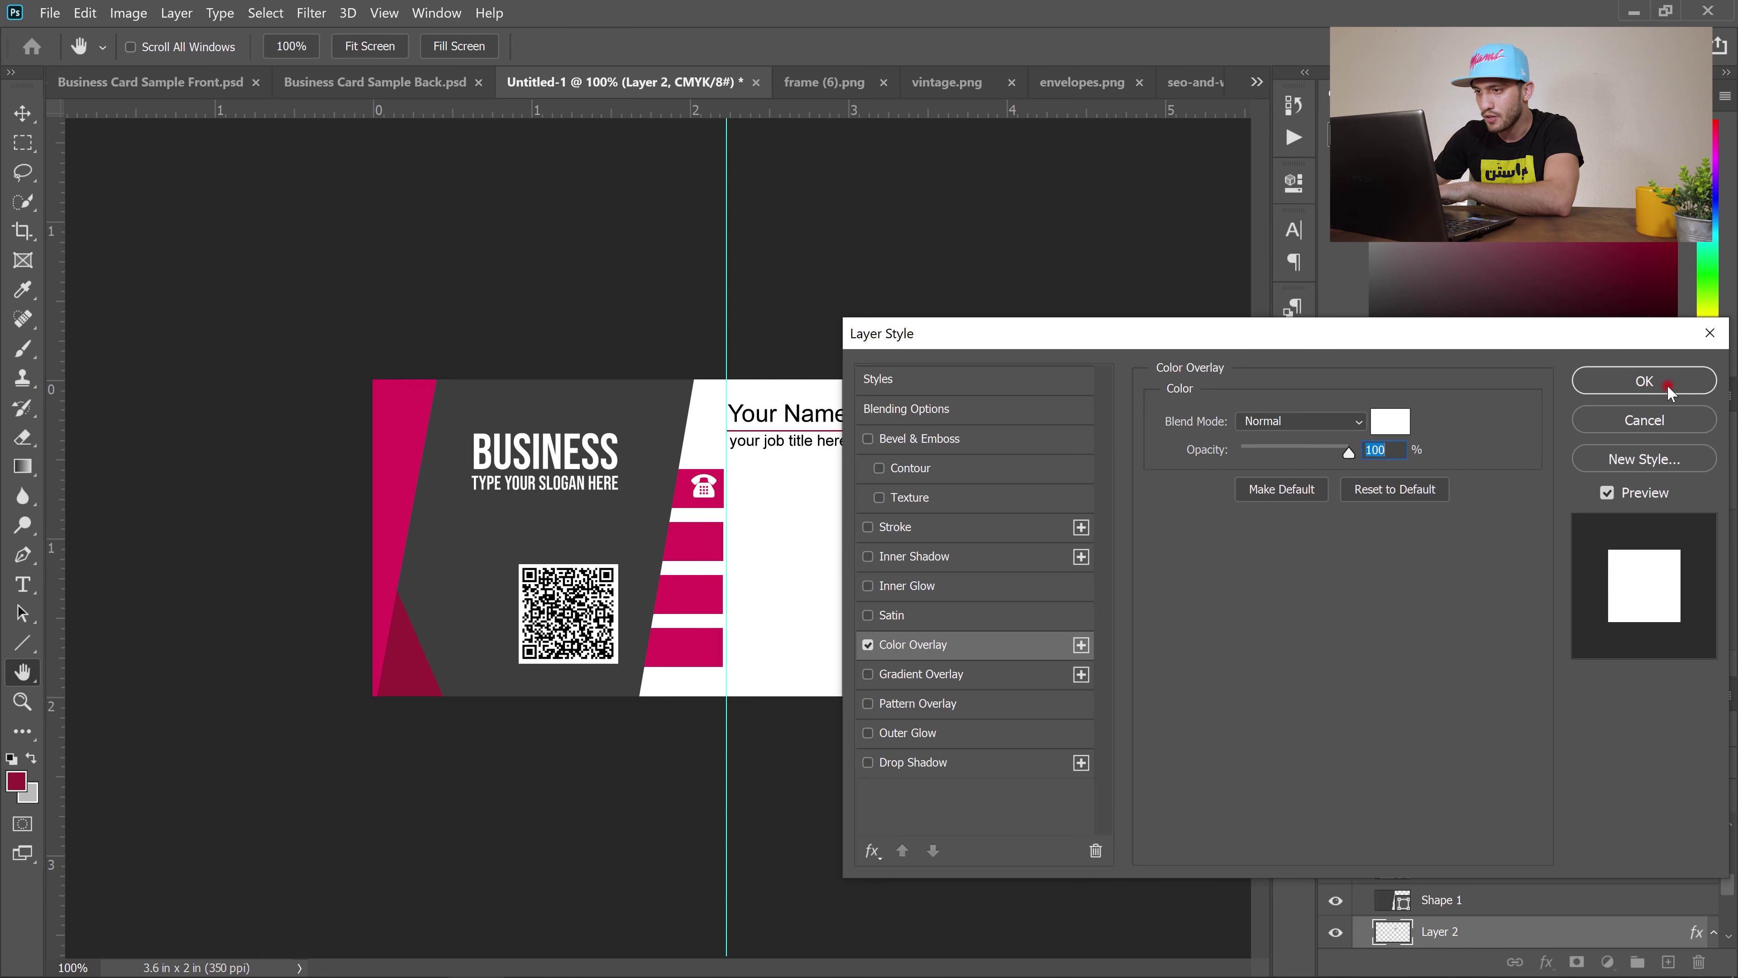
pyautogui.click(1644, 381)
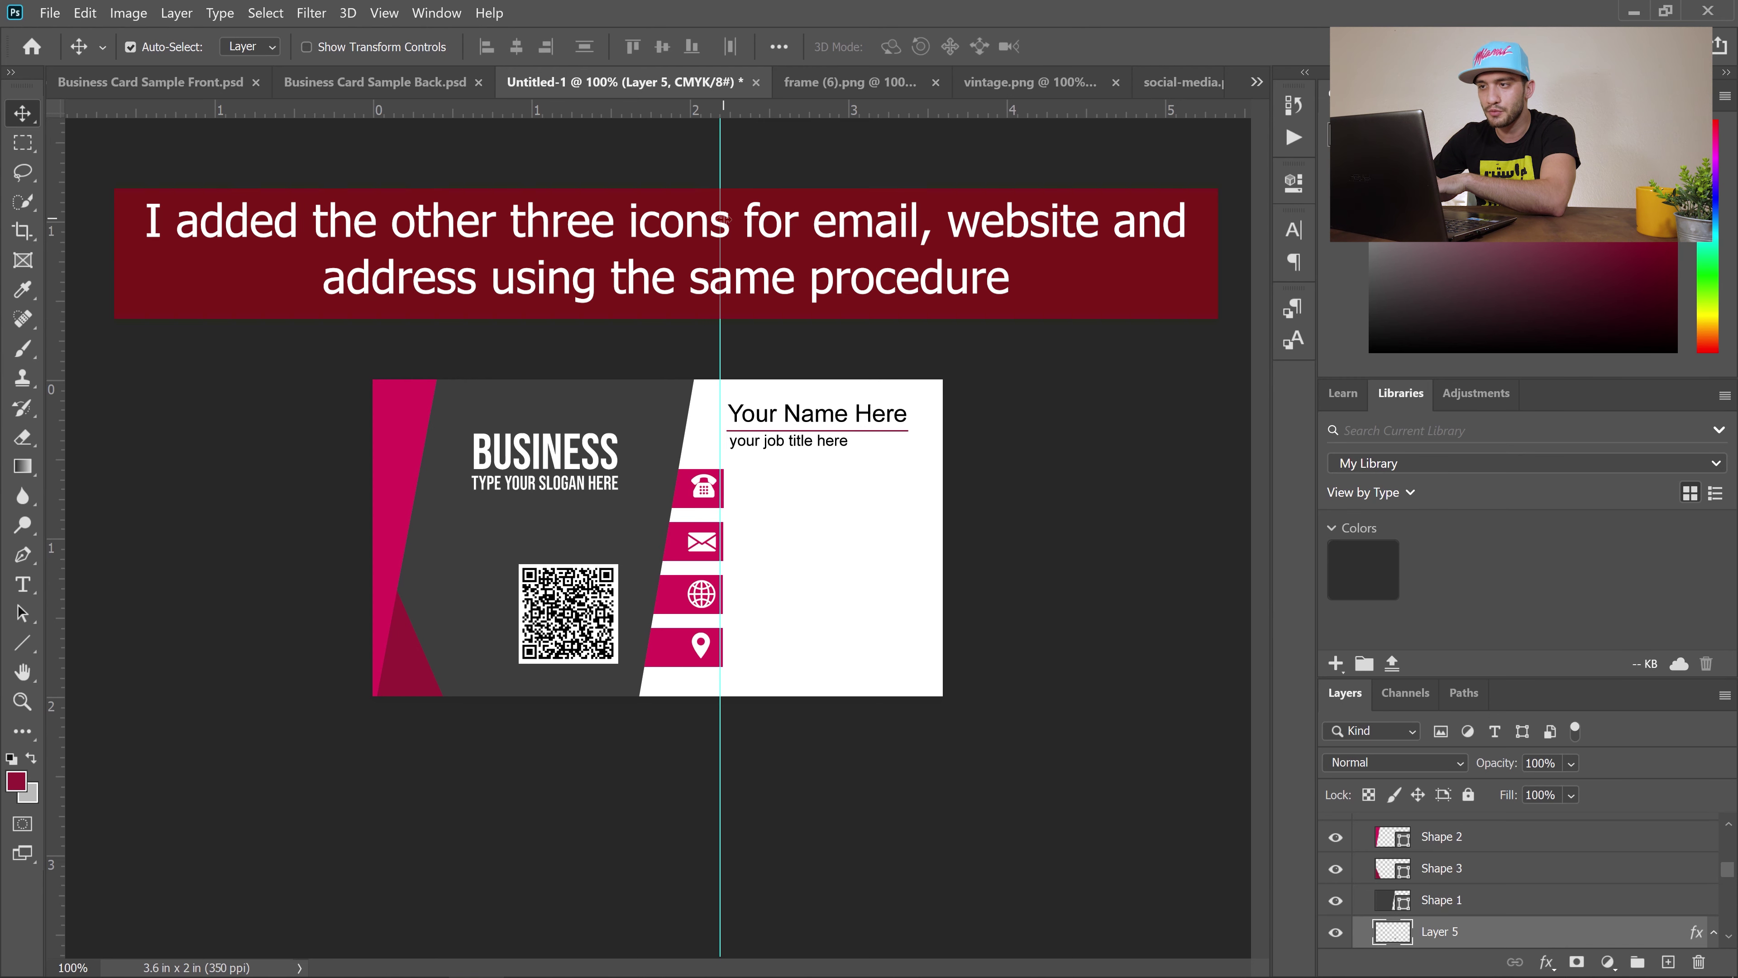
pyautogui.moveTo(727, 218); pyautogui.dragTo(13, 206)
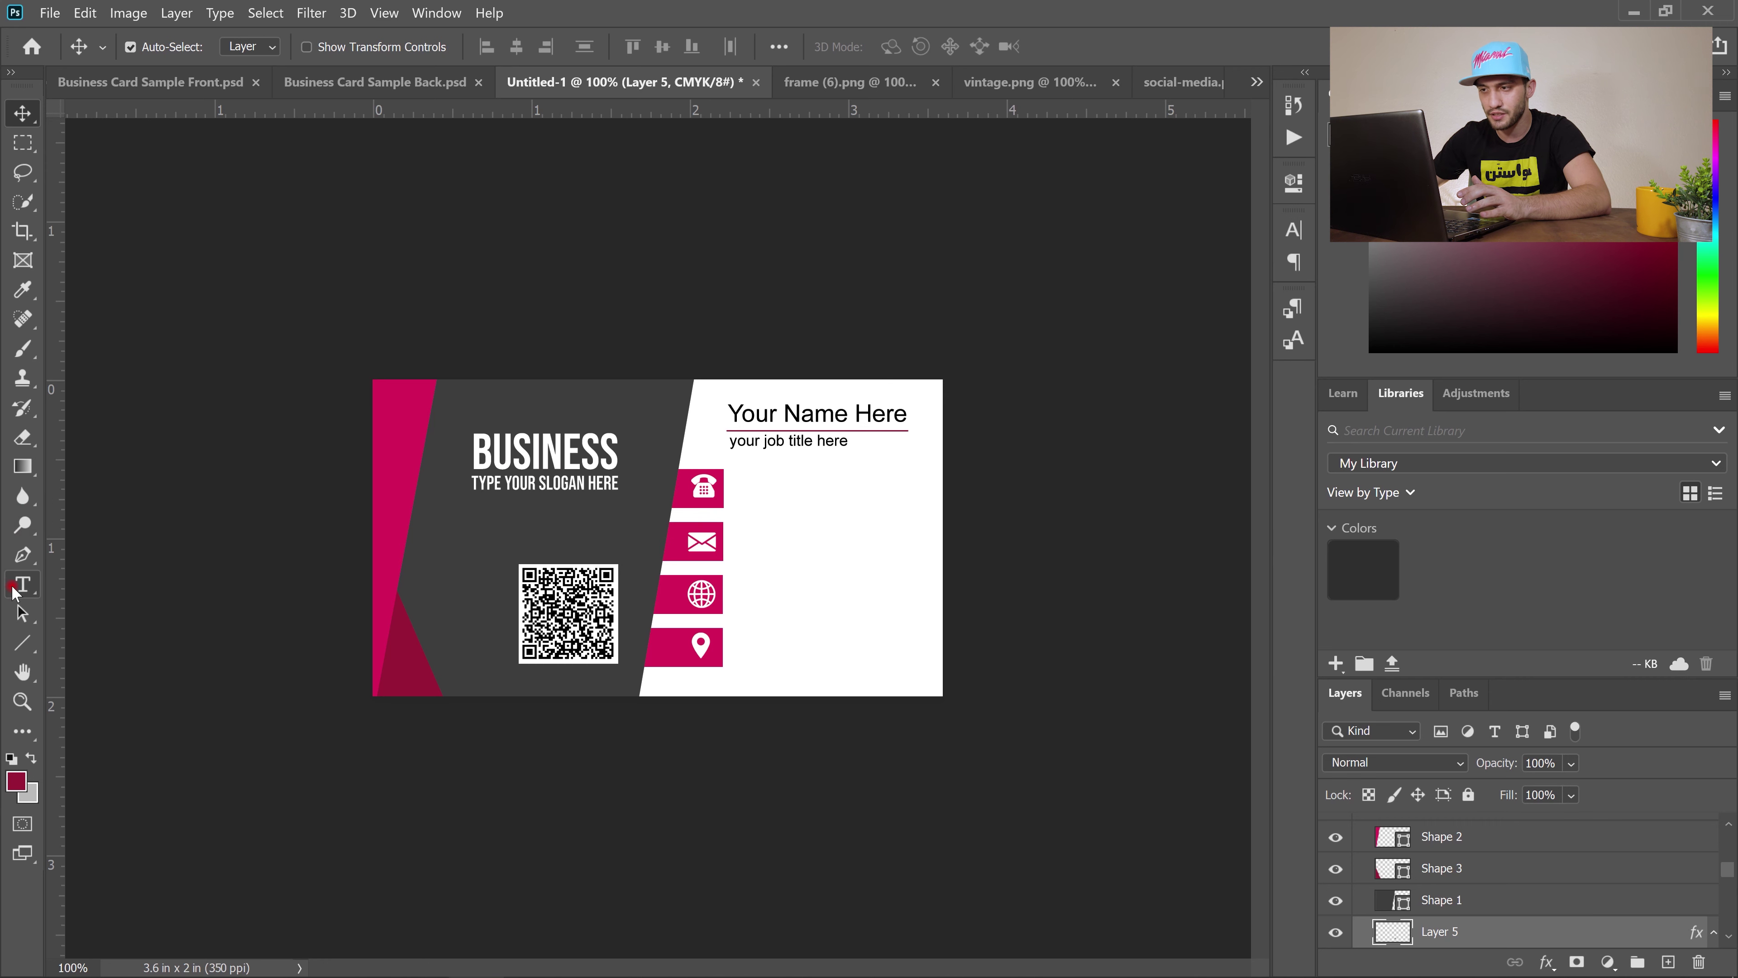
pyautogui.moveTo(20, 587); pyautogui.dragTo(66, 591)
pyautogui.click(85, 583)
pyautogui.moveTo(730, 474); pyautogui.dragTo(924, 514)
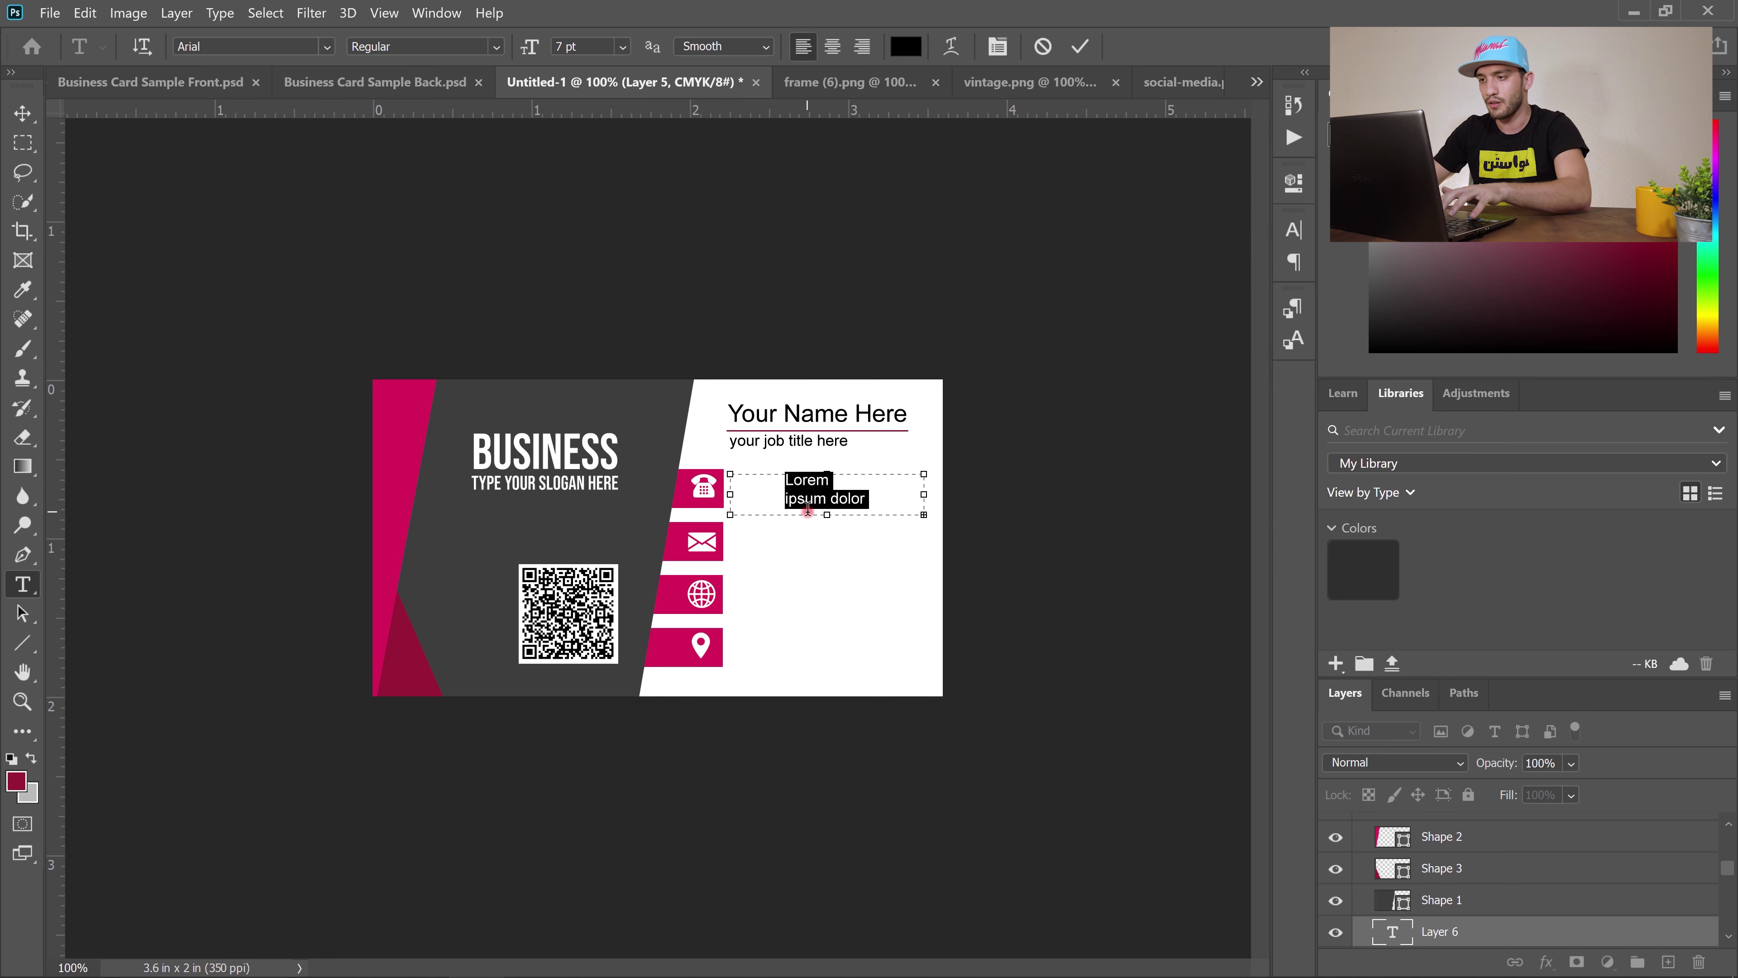
pyautogui.press('BackSpace')
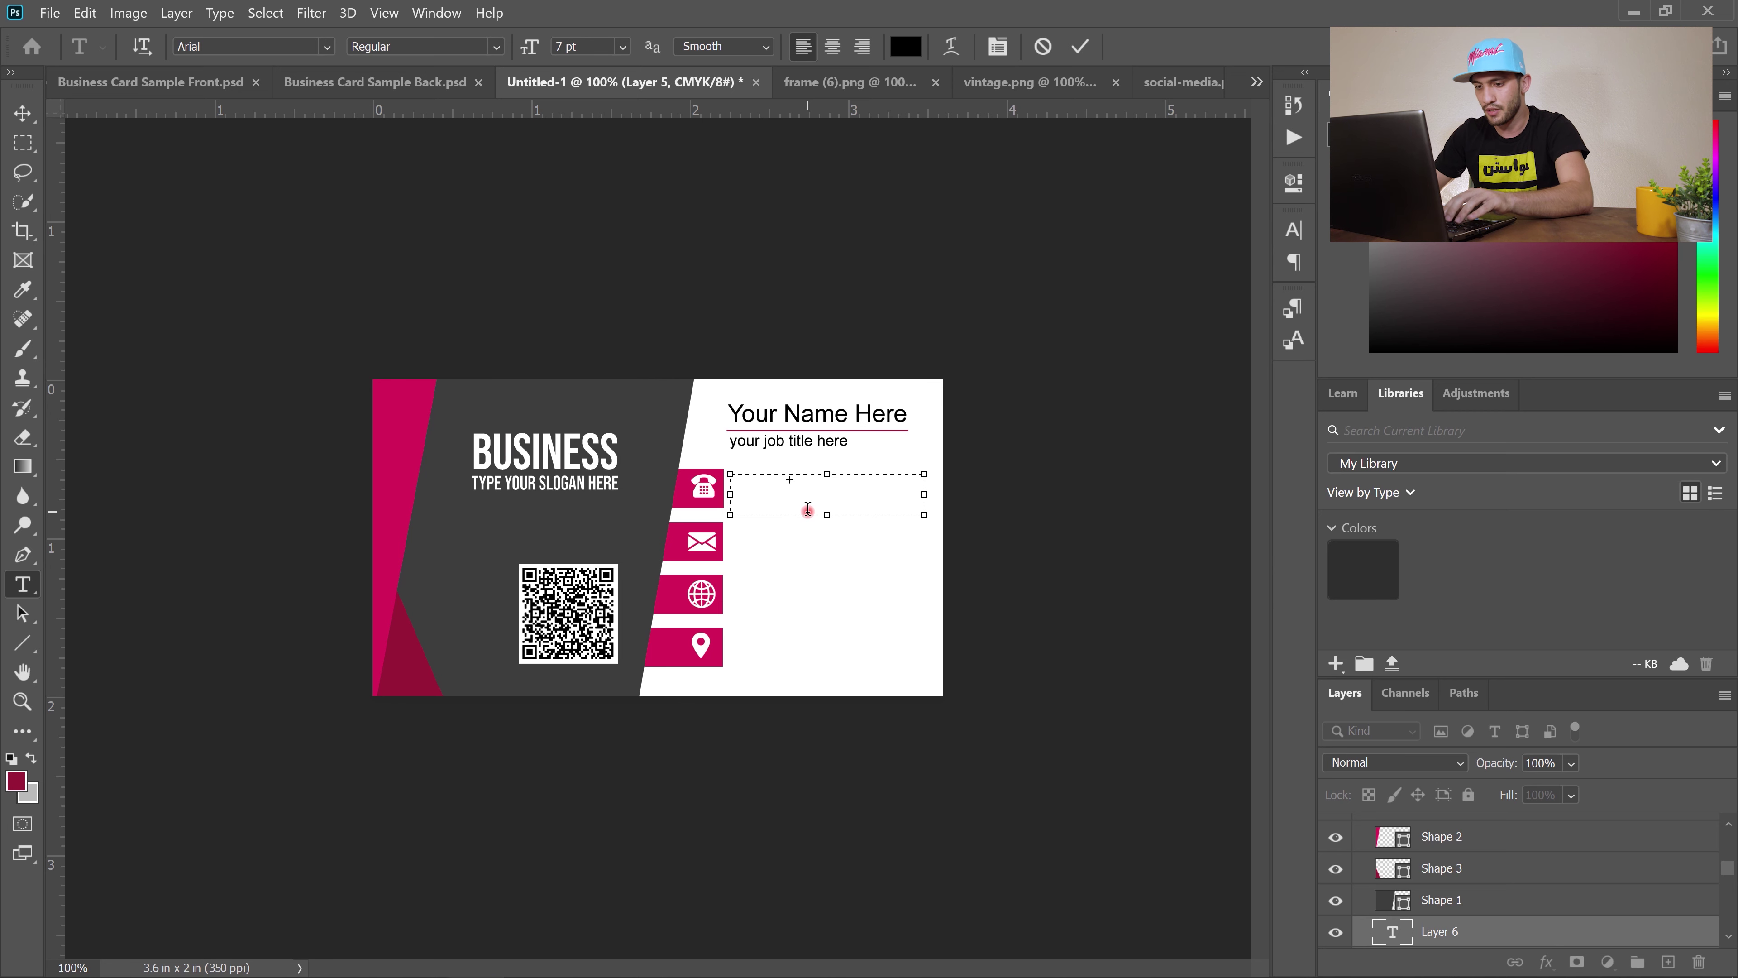
pyautogui.write('+ 123 456')
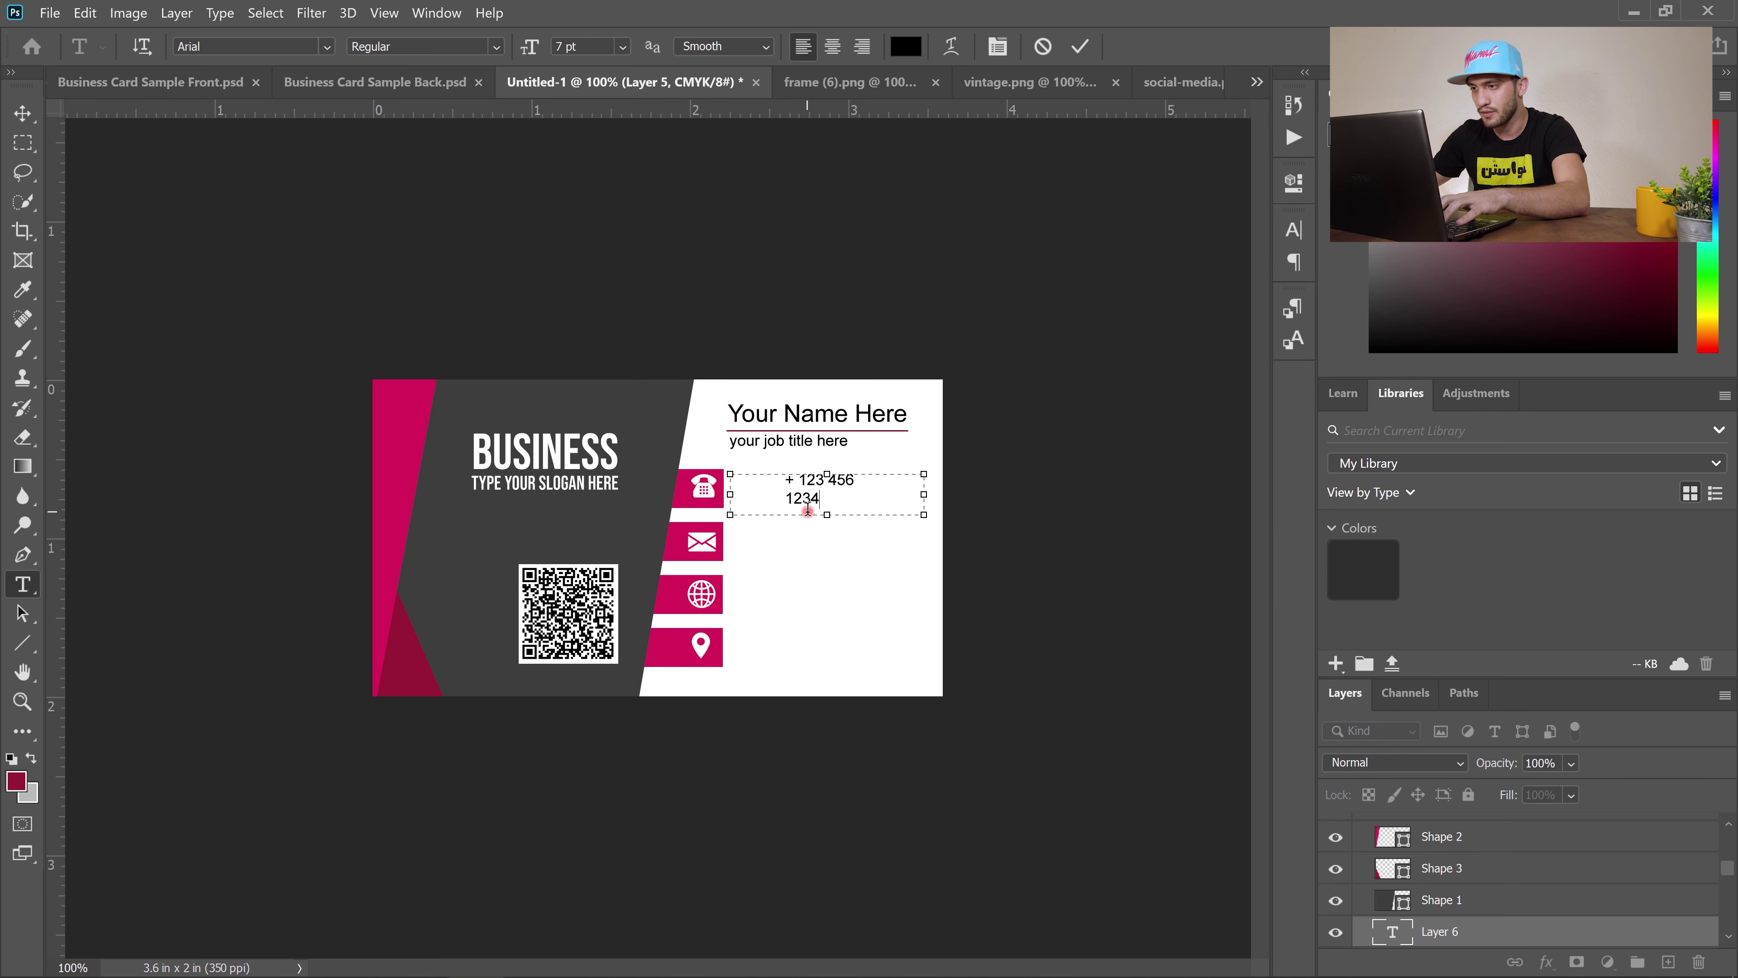
pyautogui.moveTo(920, 500); pyautogui.dragTo(929, 494)
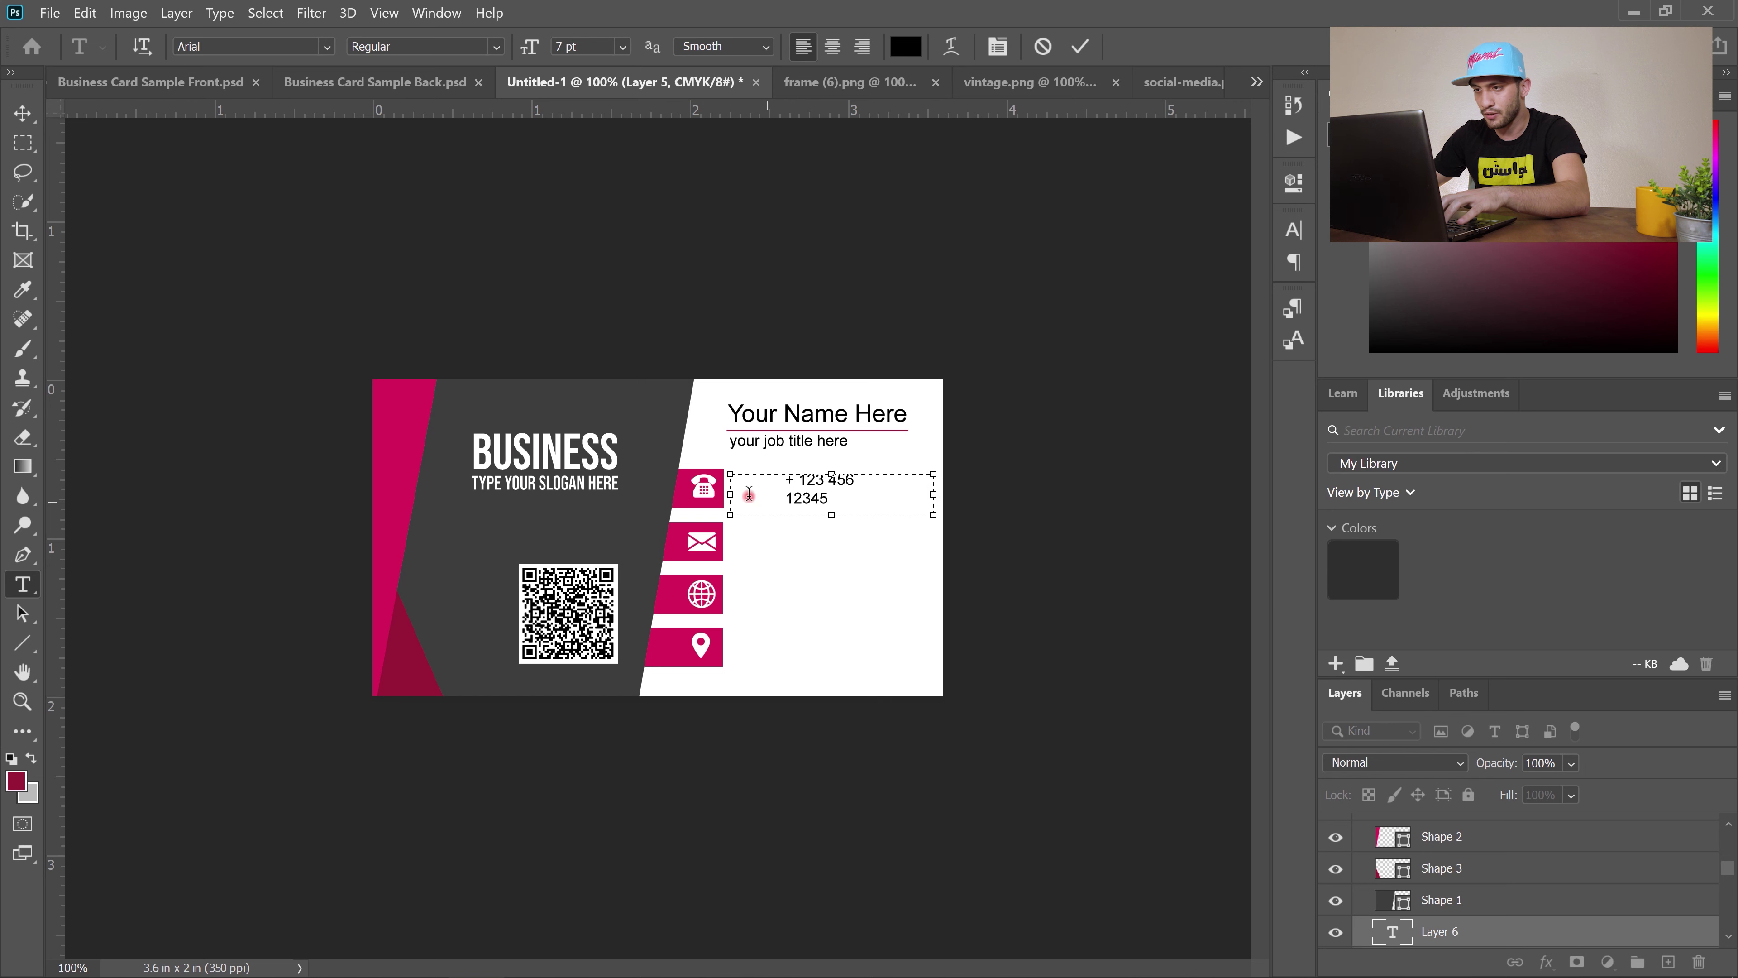
pyautogui.moveTo(727, 494); pyautogui.dragTo(676, 493)
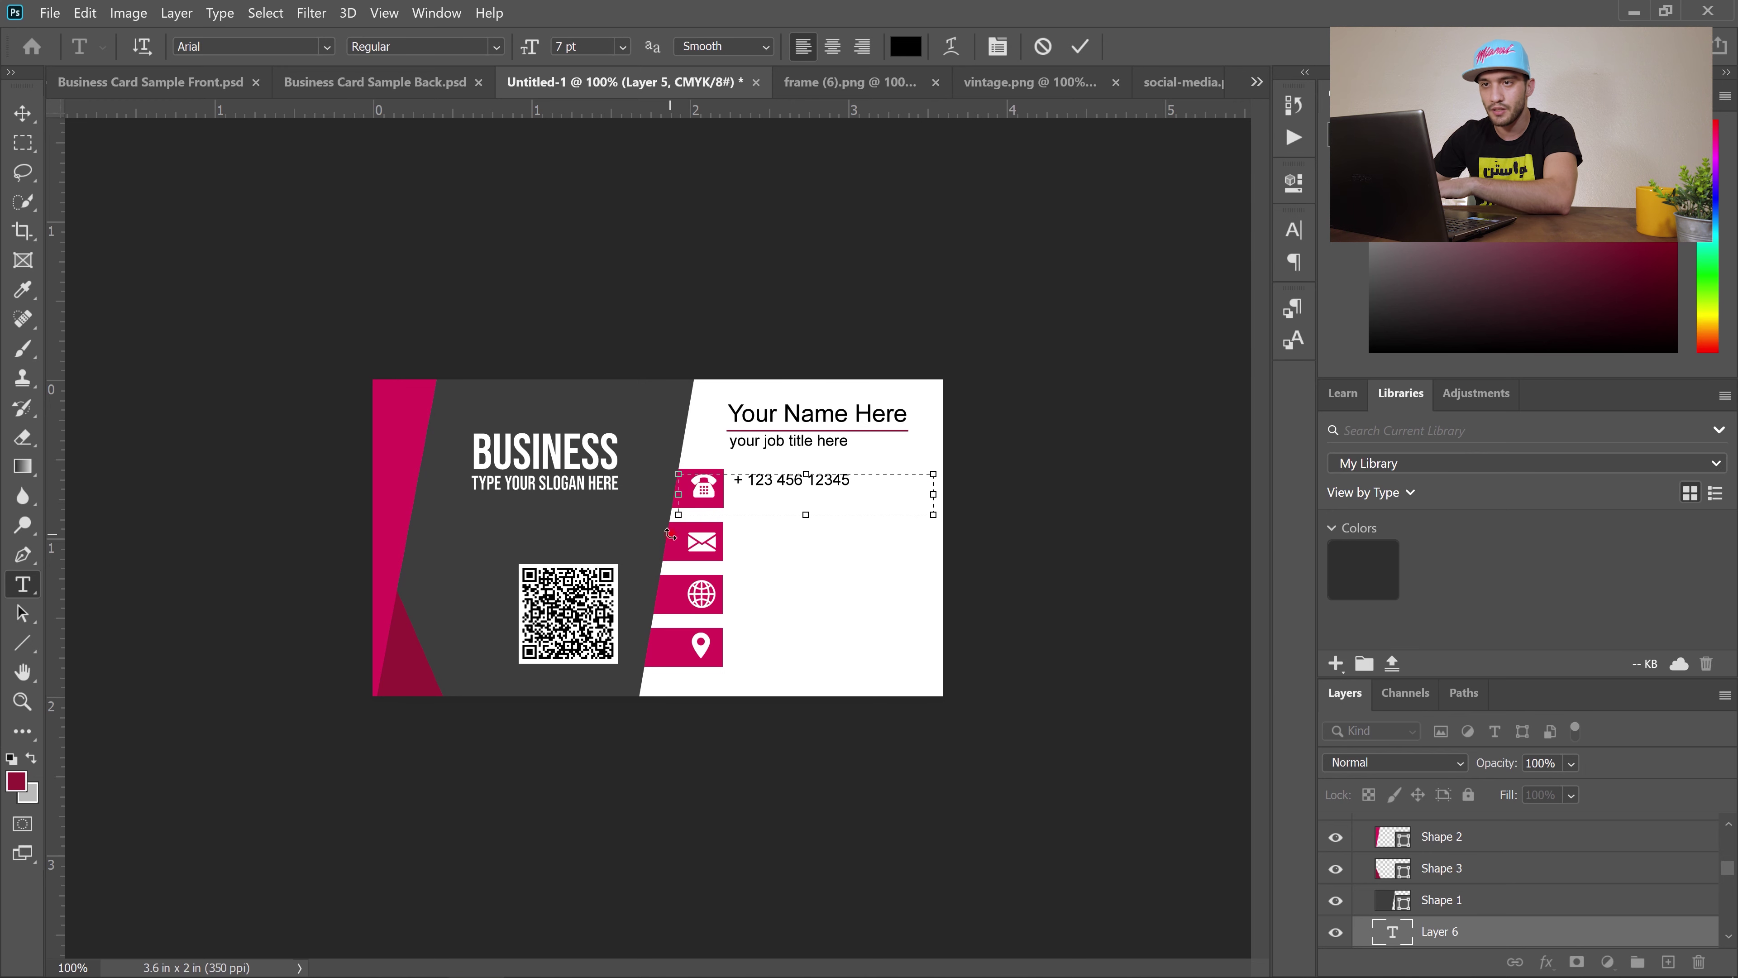
pyautogui.click(22, 113)
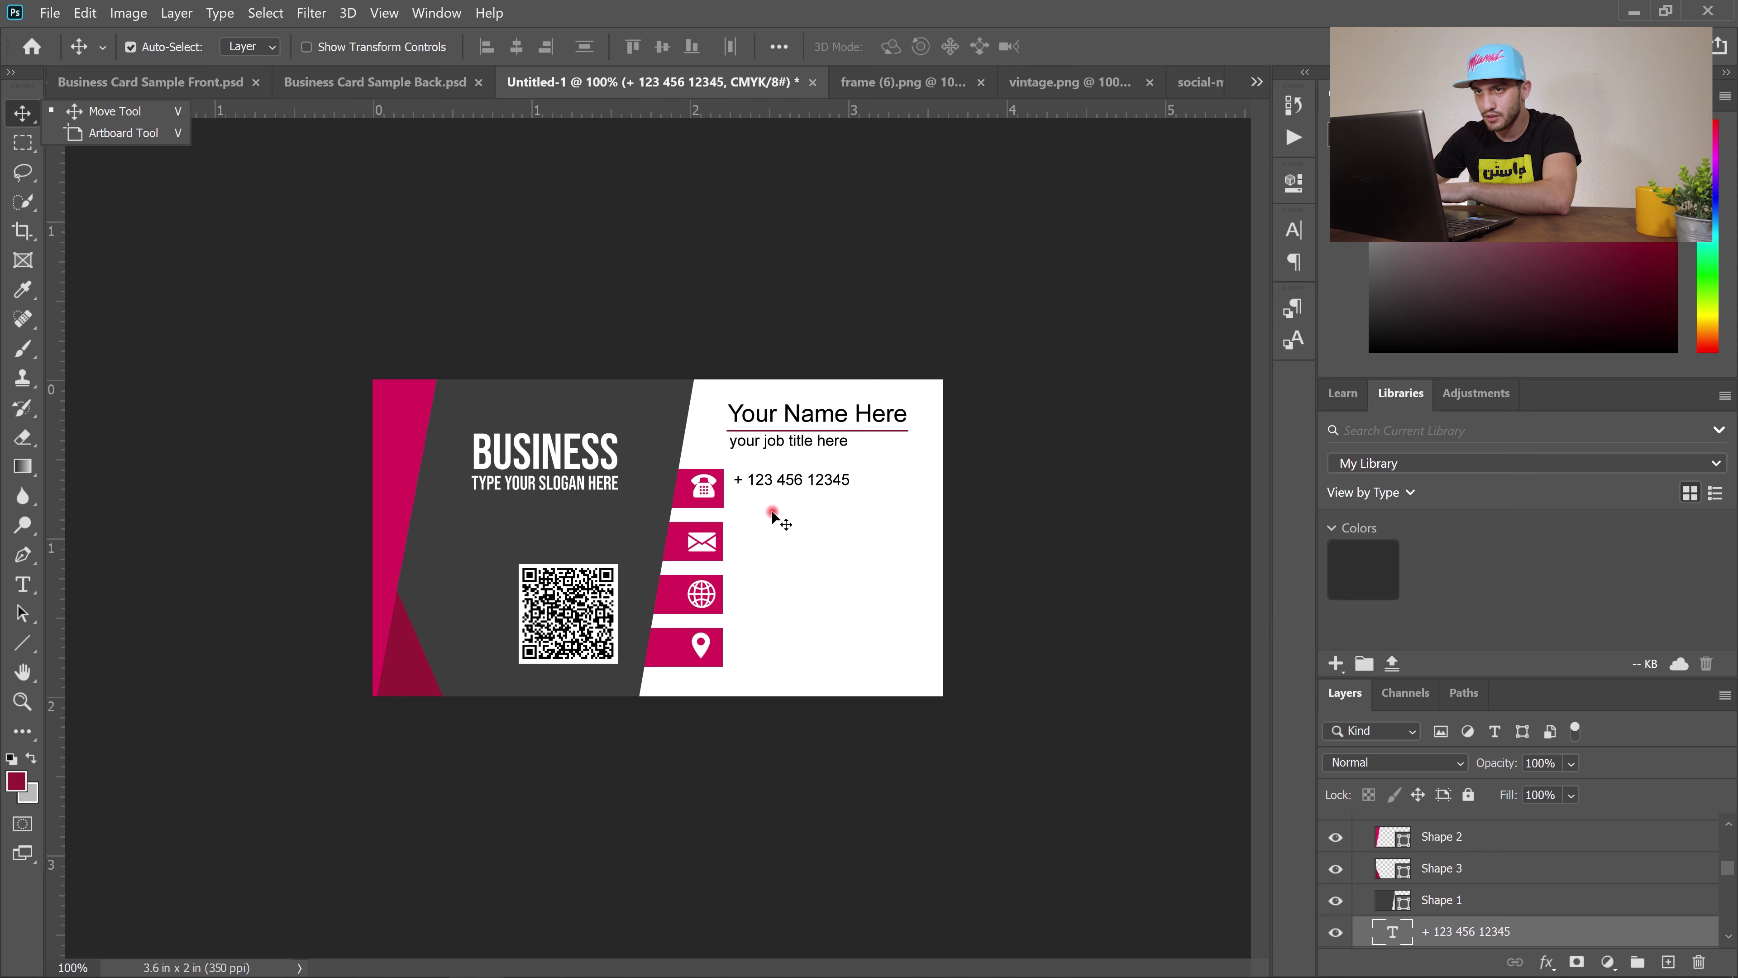
pyautogui.press('Down')
pyautogui.press('Down')
pyautogui.press('Down')
pyautogui.press('Down')
pyautogui.press('Down')
pyautogui.press('Down')
pyautogui.press('Down')
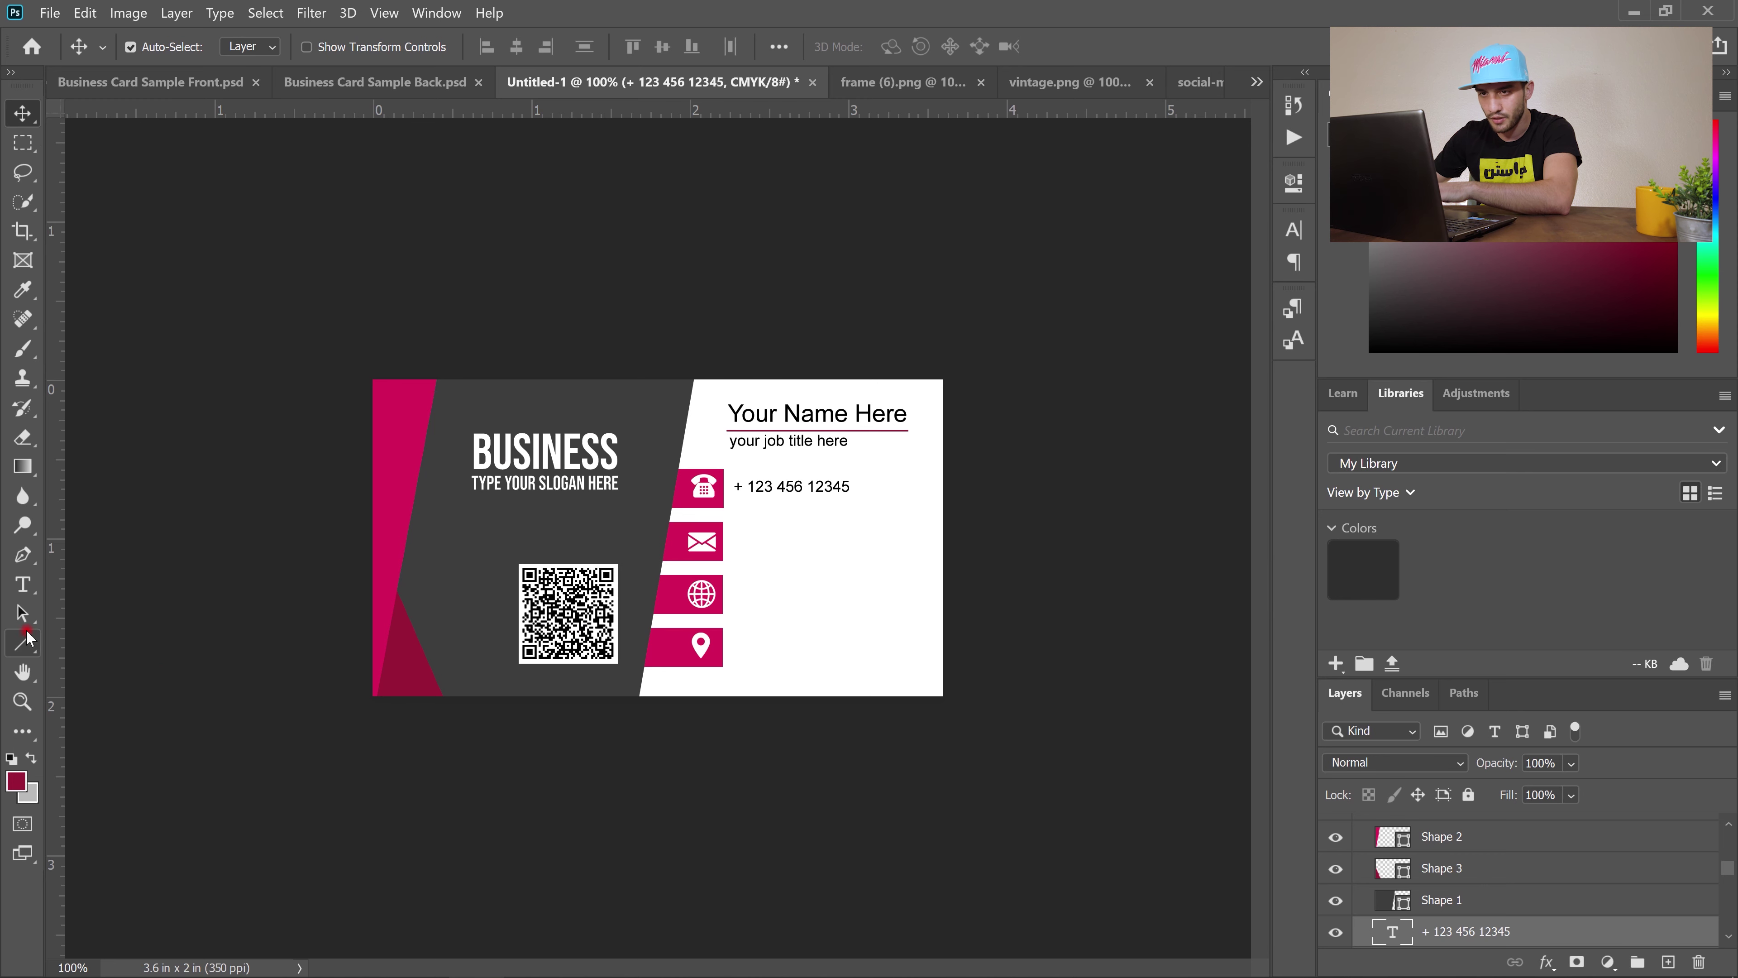
pyautogui.click(23, 584)
pyautogui.click(766, 531)
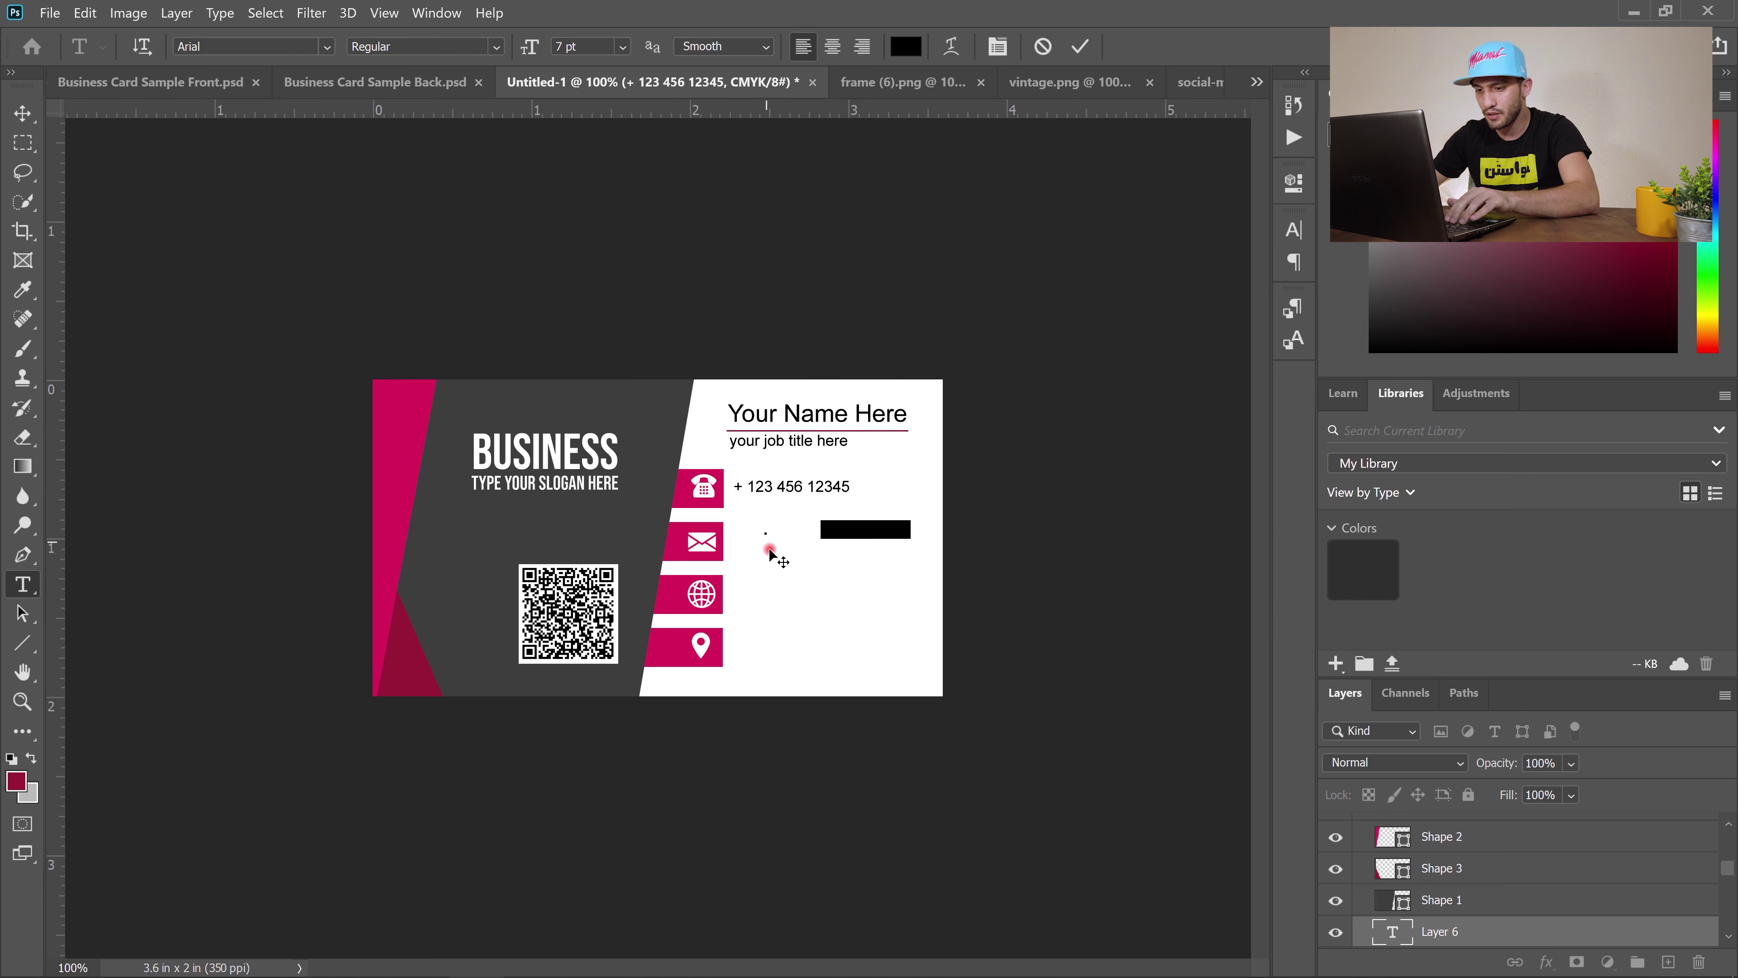
pyautogui.write('email@yourdoami')
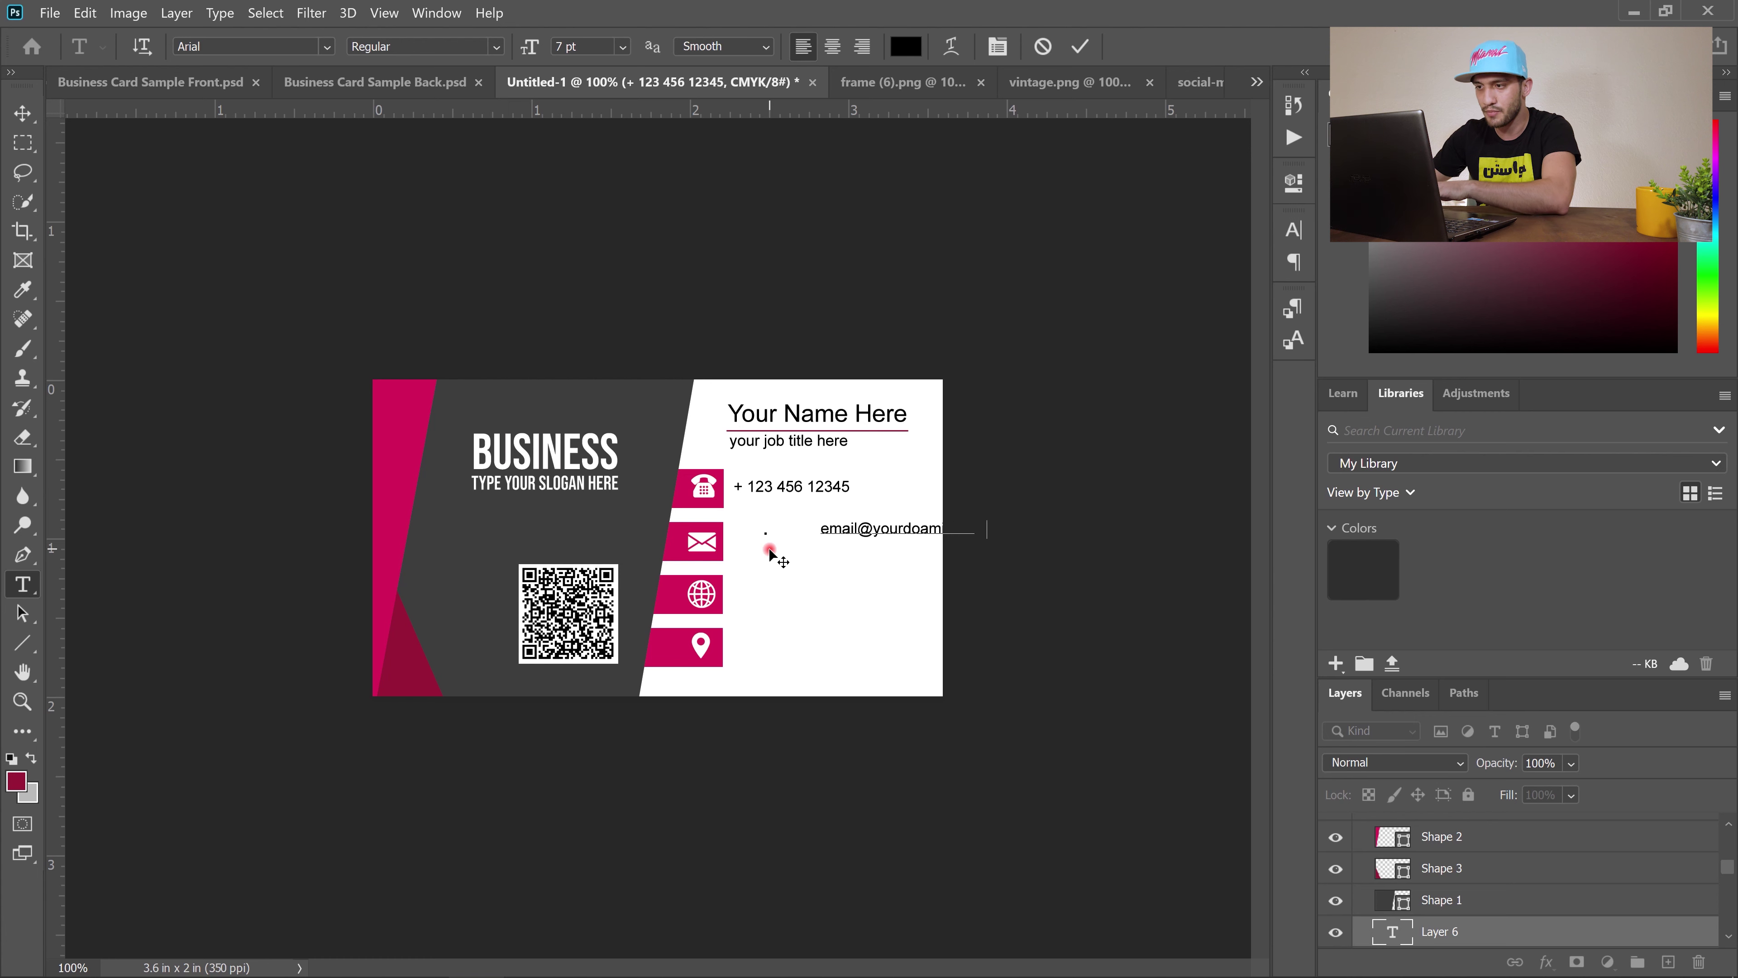
pyautogui.click(22, 113)
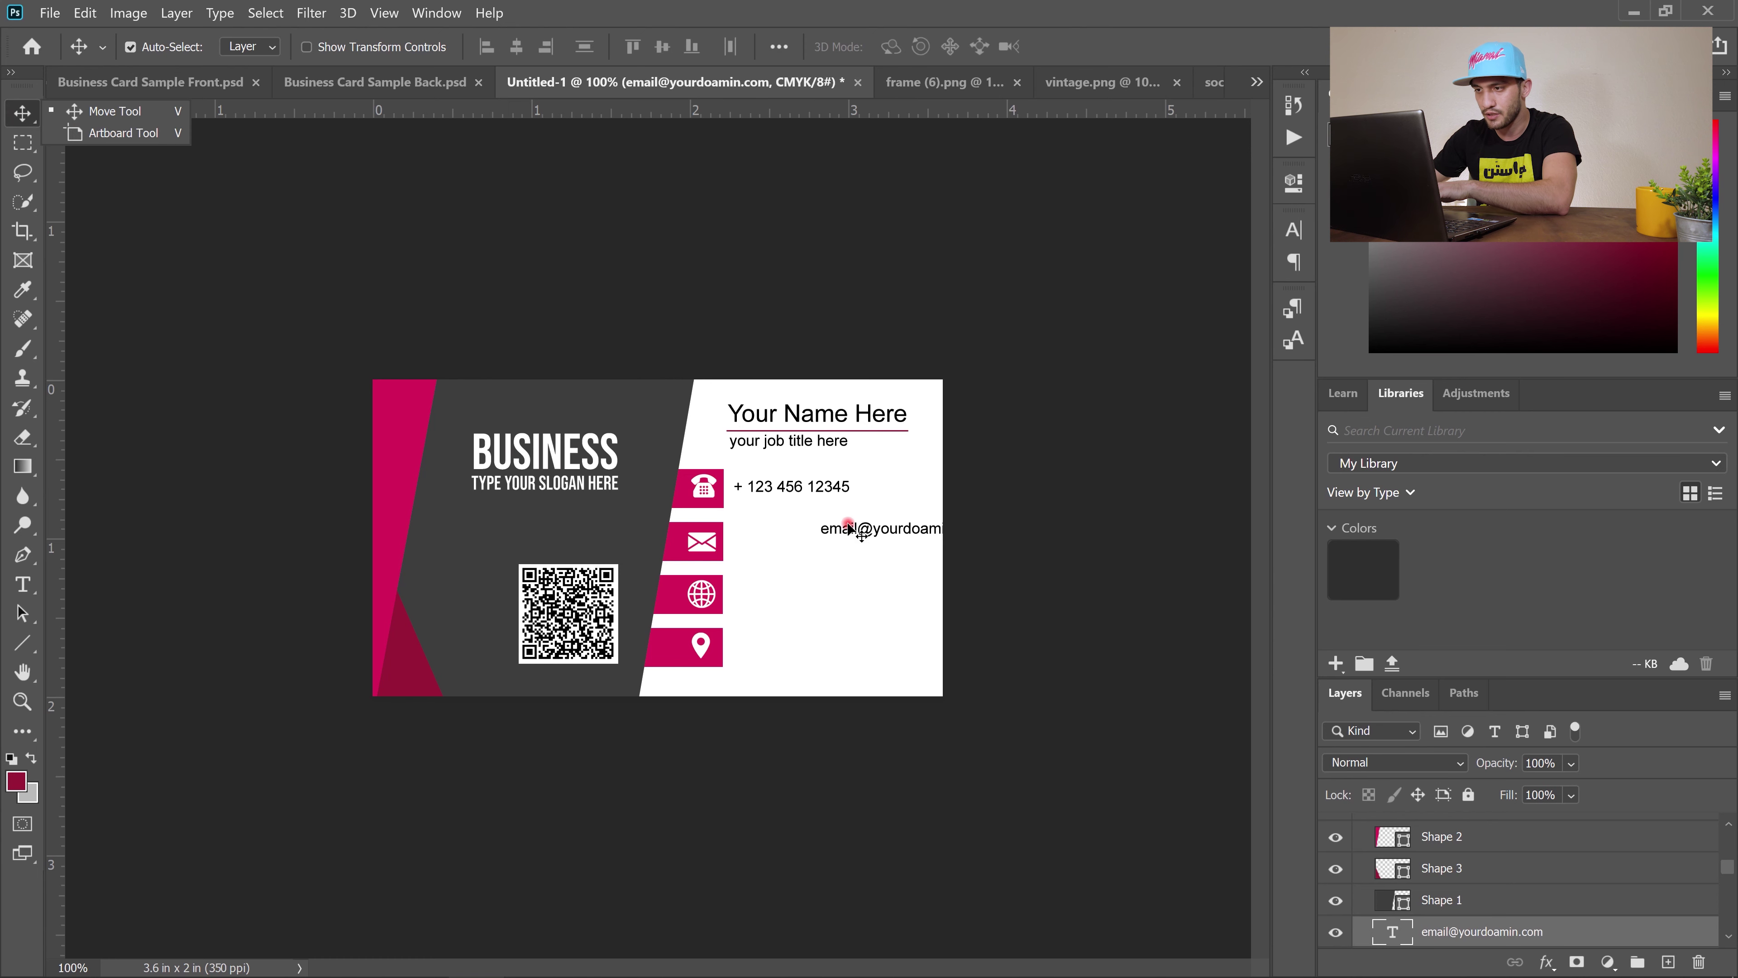
pyautogui.moveTo(846, 527); pyautogui.dragTo(758, 539)
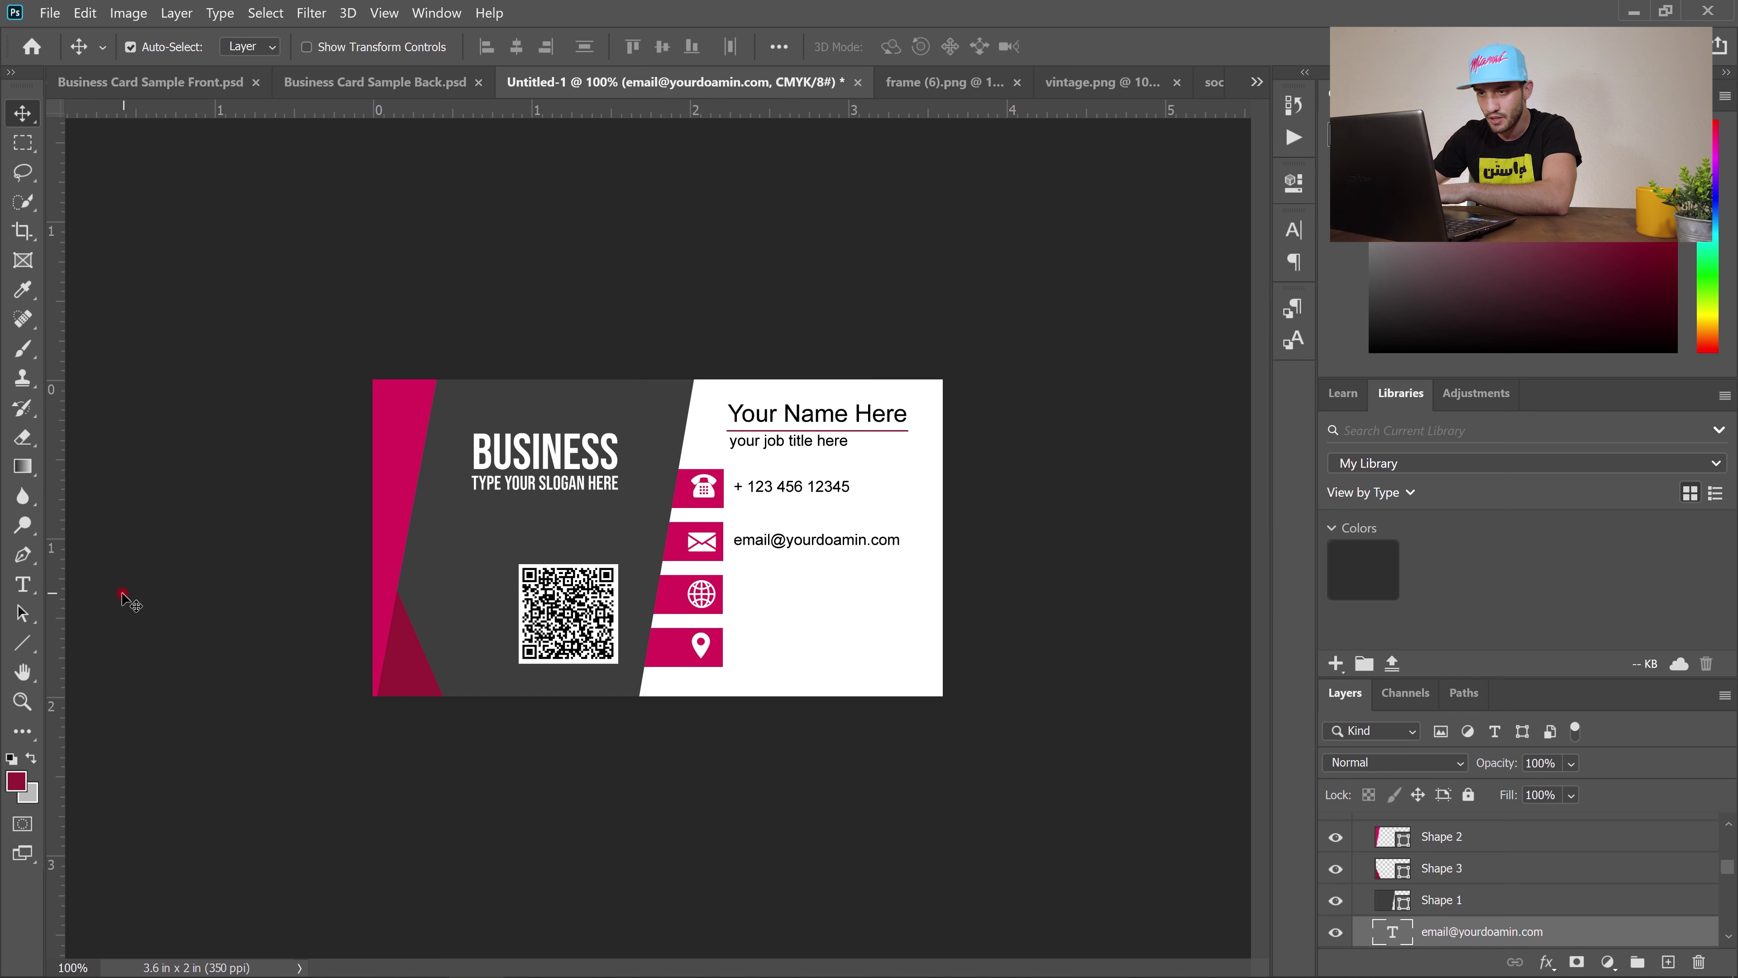
# Type 'yourdomain.com' and place it beside the globe icon.
pyautogui.click(22, 583)
pyautogui.click(757, 592)
pyautogui.write('yourdomain.com')
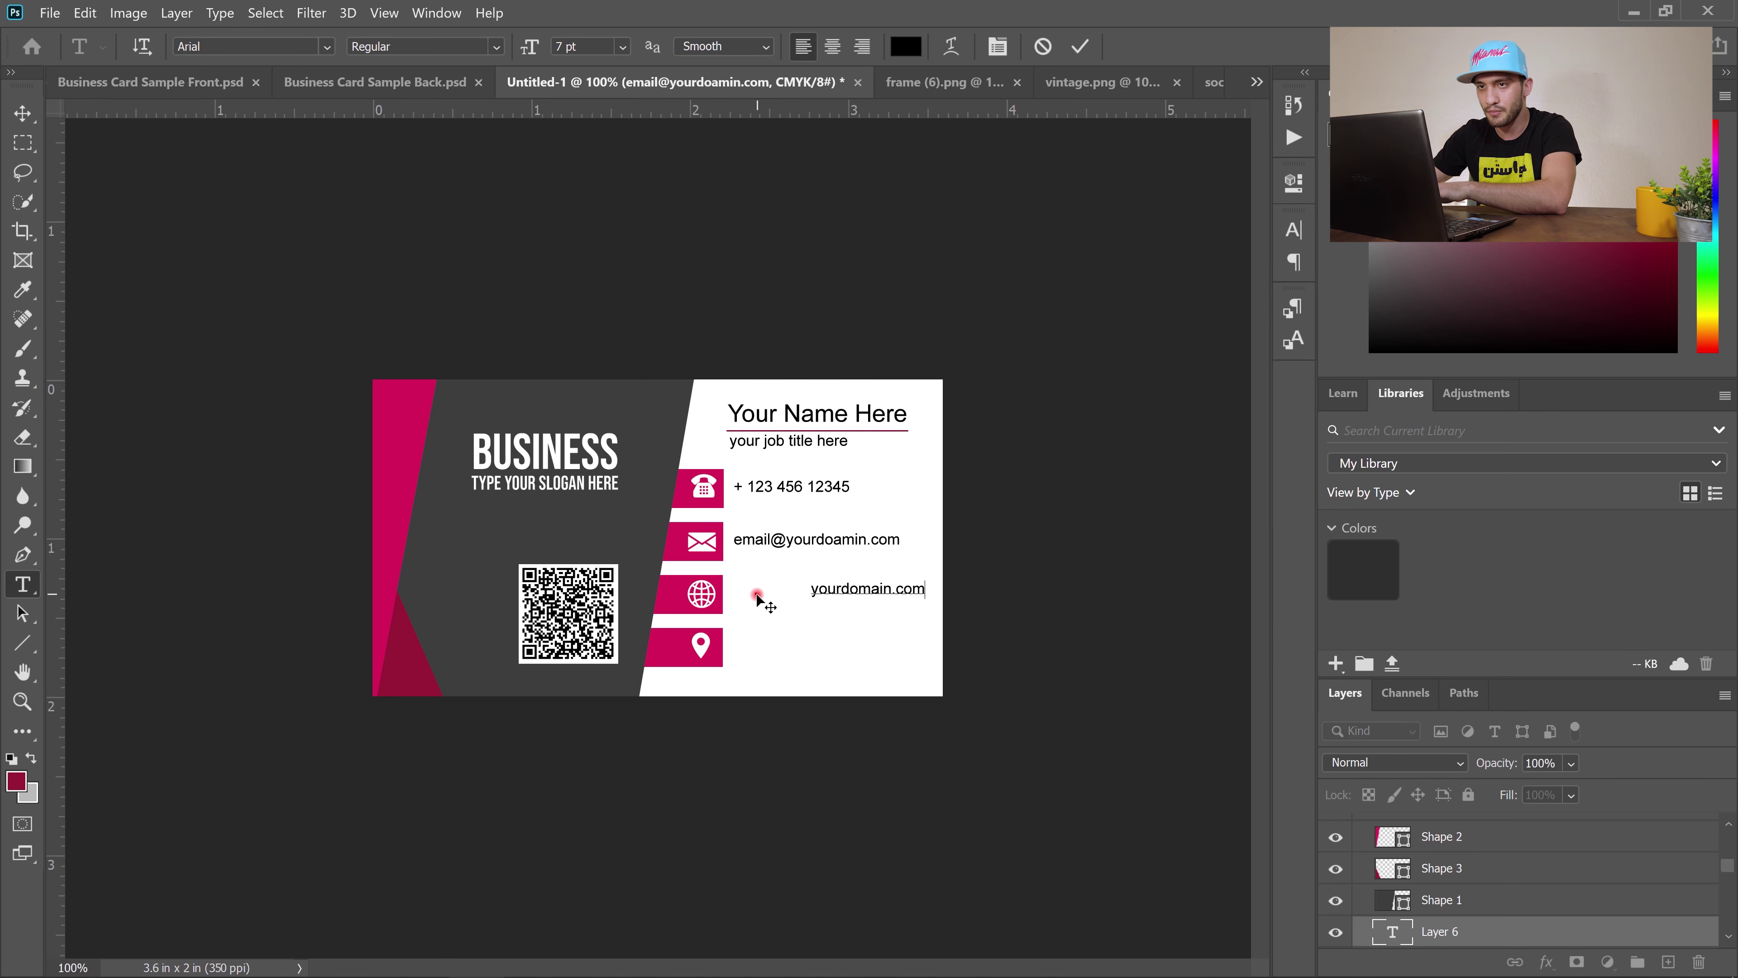
pyautogui.click(23, 113)
pyautogui.moveTo(818, 589); pyautogui.dragTo(751, 597)
# Type the two-line address '1234 Sixth Ave / New York, NY' and align it beside the pin icon.
pyautogui.click(33, 601)
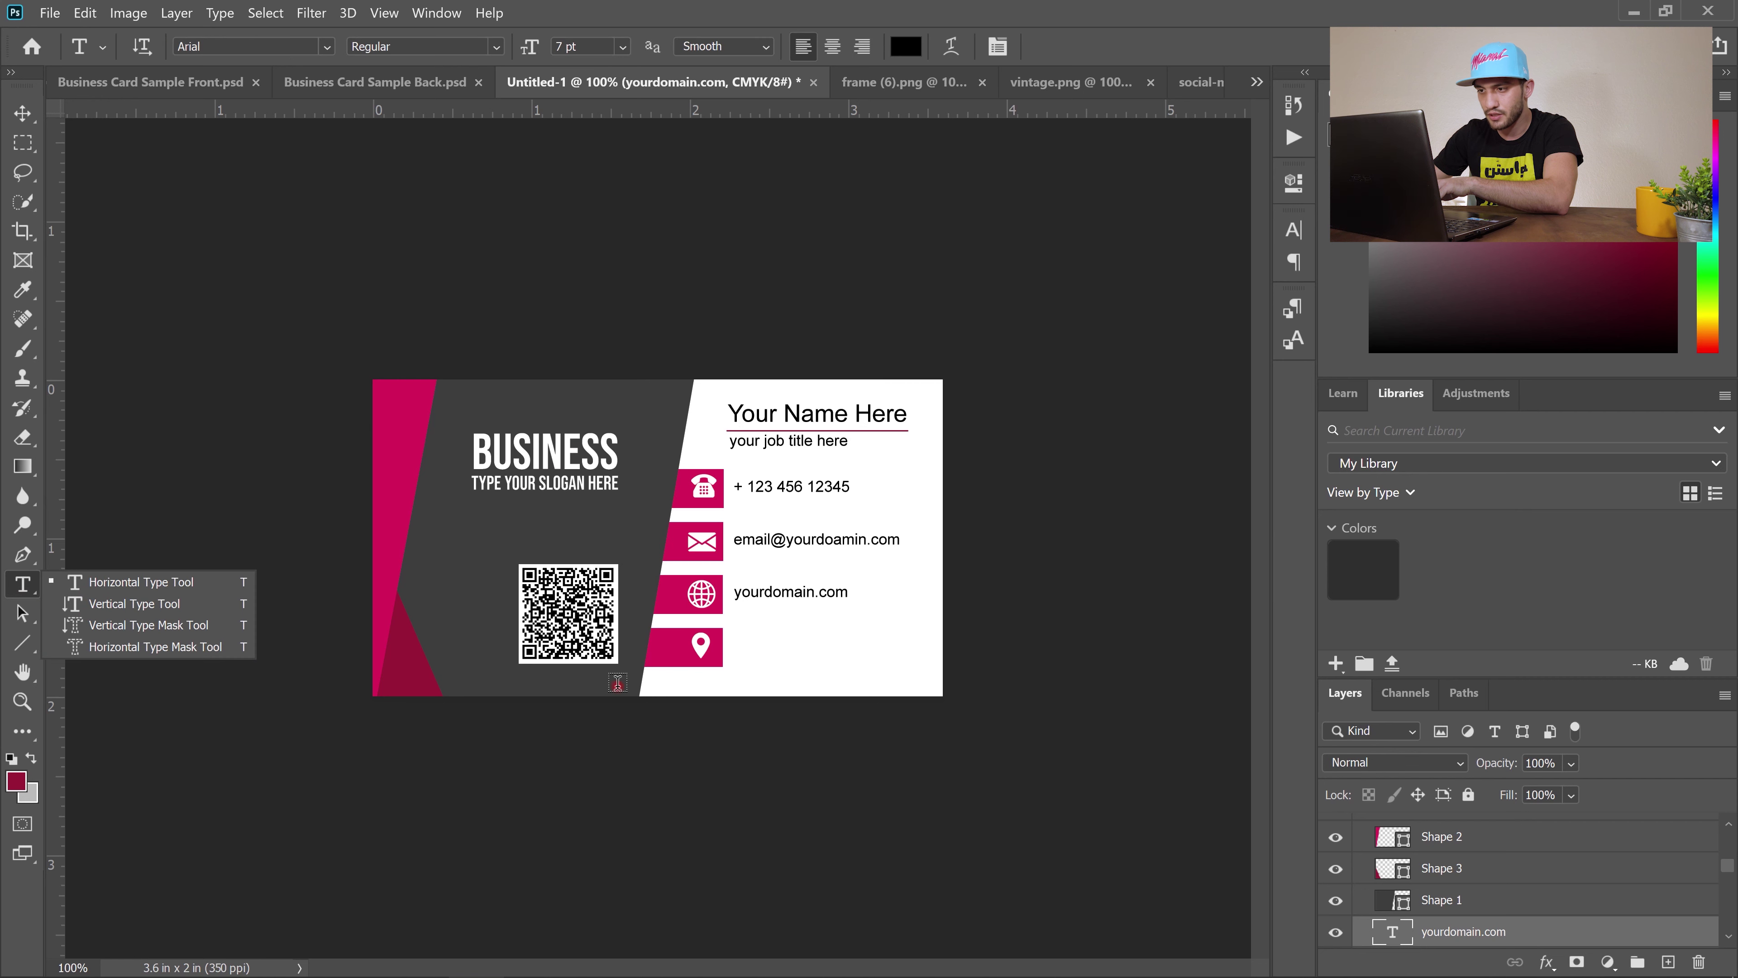
pyautogui.click(757, 645)
pyautogui.click(757, 647)
pyautogui.write('1234 Sixth Ave')
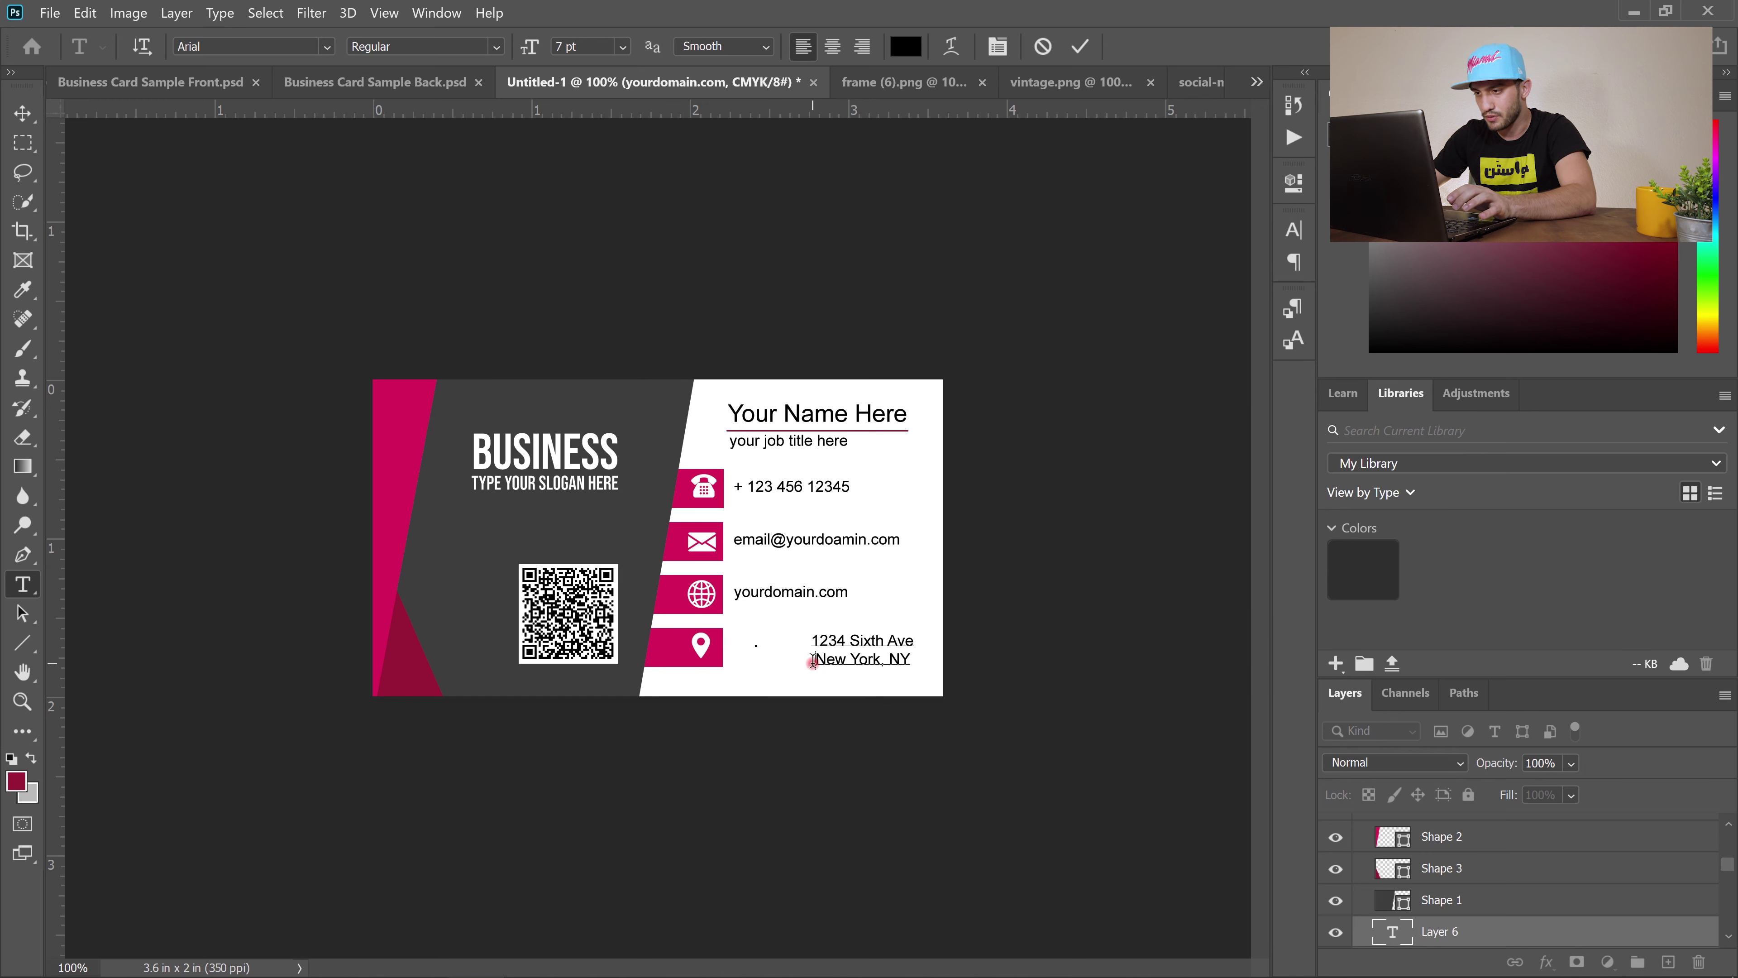
pyautogui.click(23, 113)
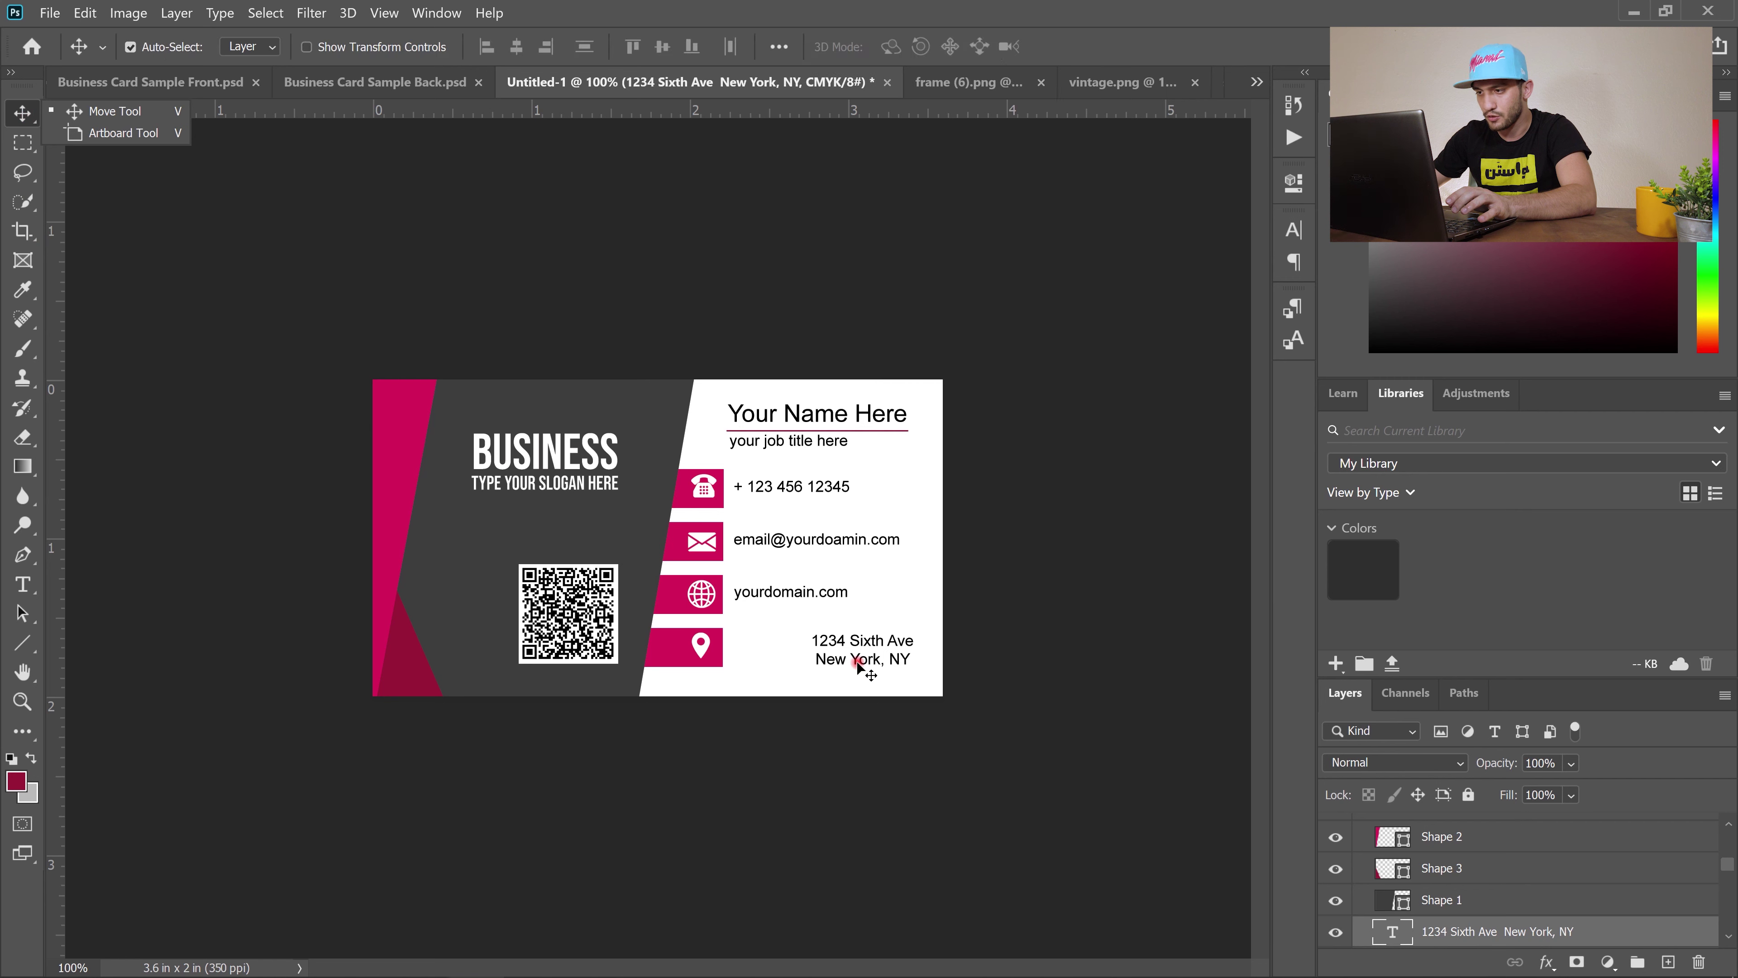
pyautogui.moveTo(850, 642); pyautogui.dragTo(776, 637)
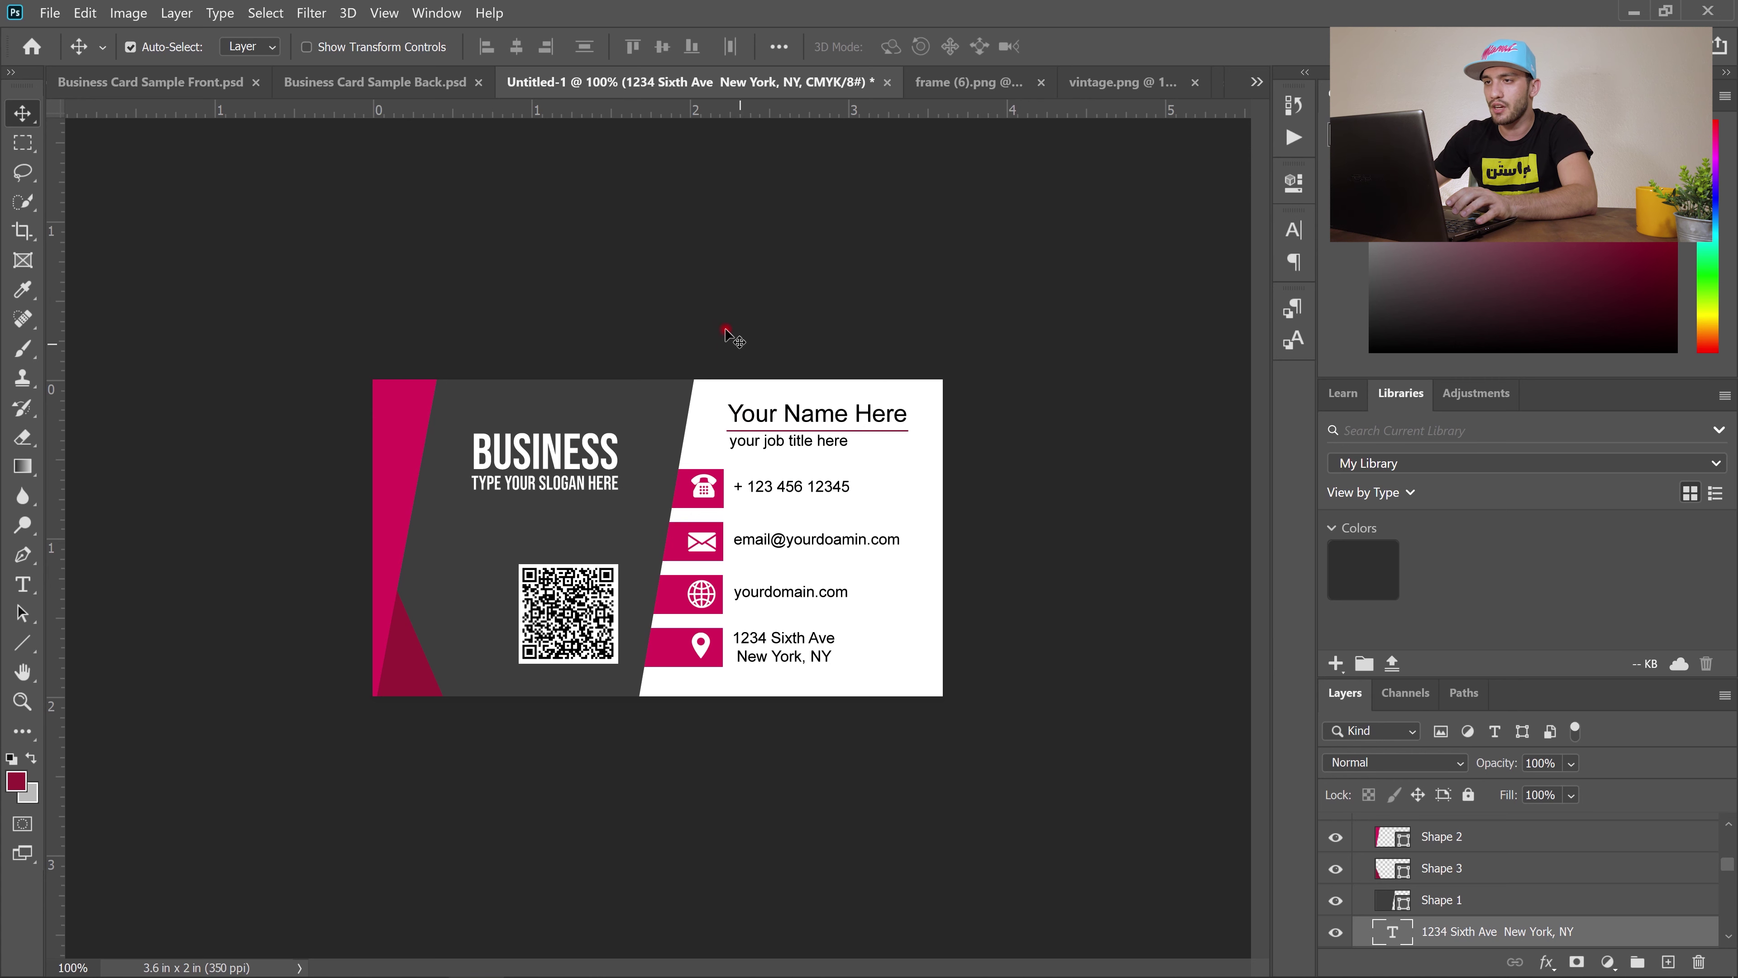
# Start a new document sized 3.6 × 2 inches.
pyautogui.click(47, 15)
pyautogui.click(75, 30)
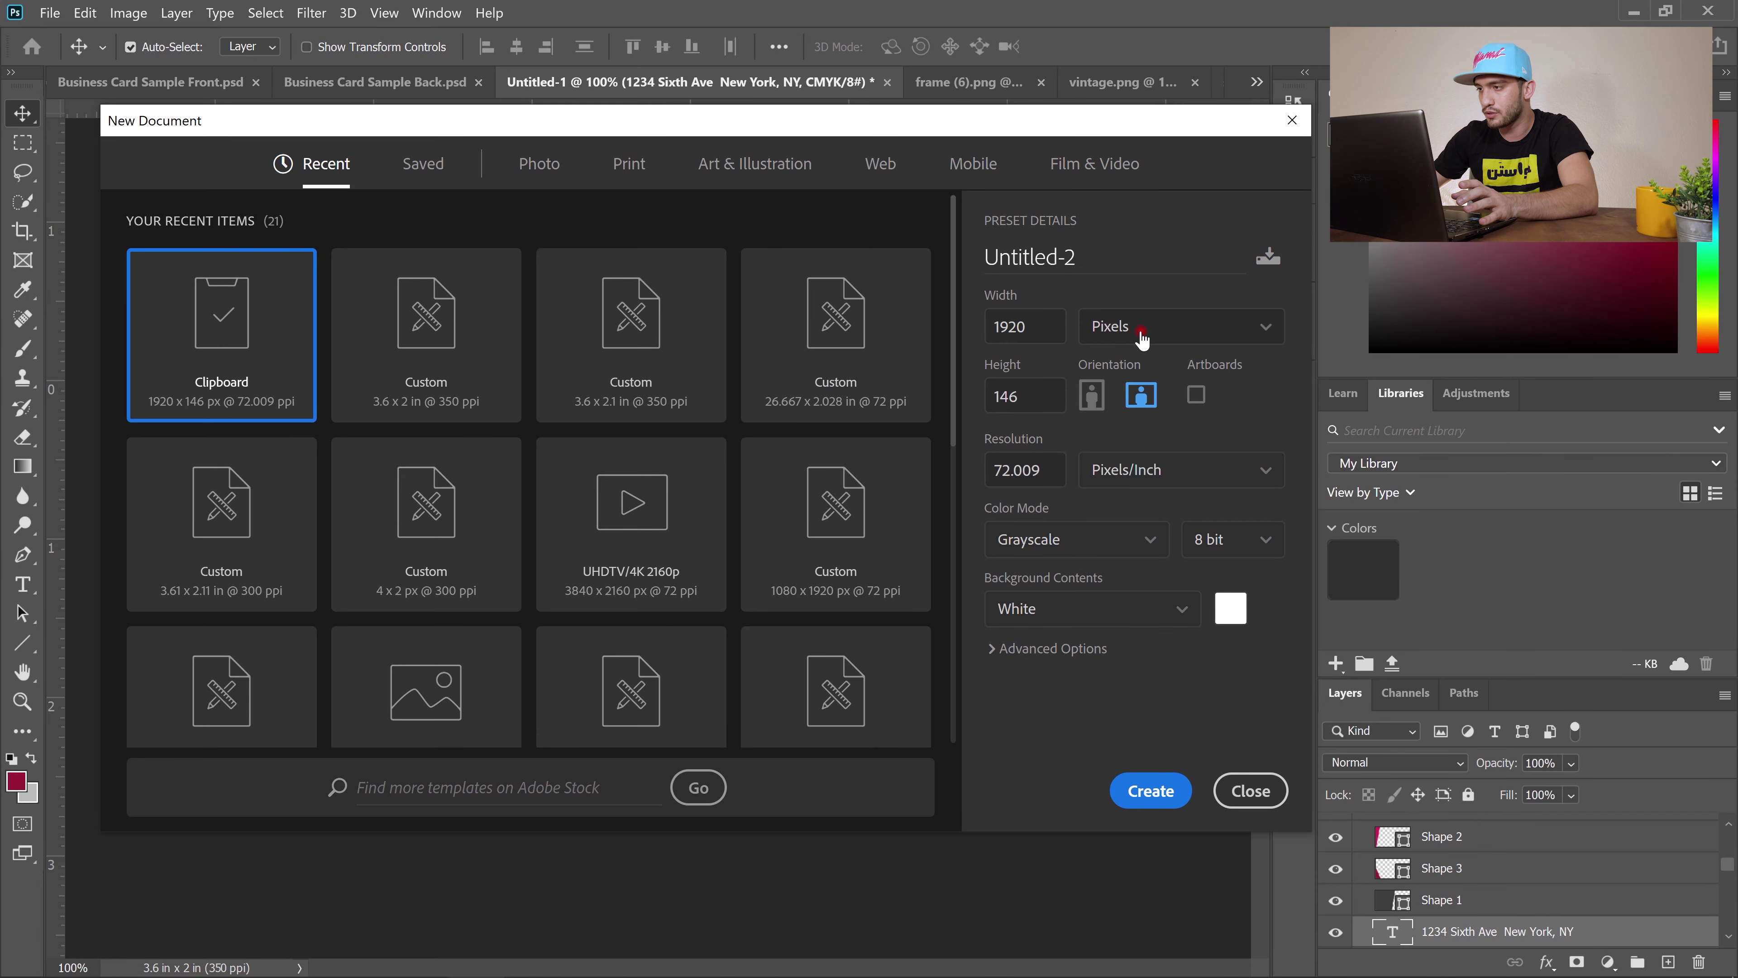
pyautogui.click(1146, 328)
pyautogui.click(1136, 410)
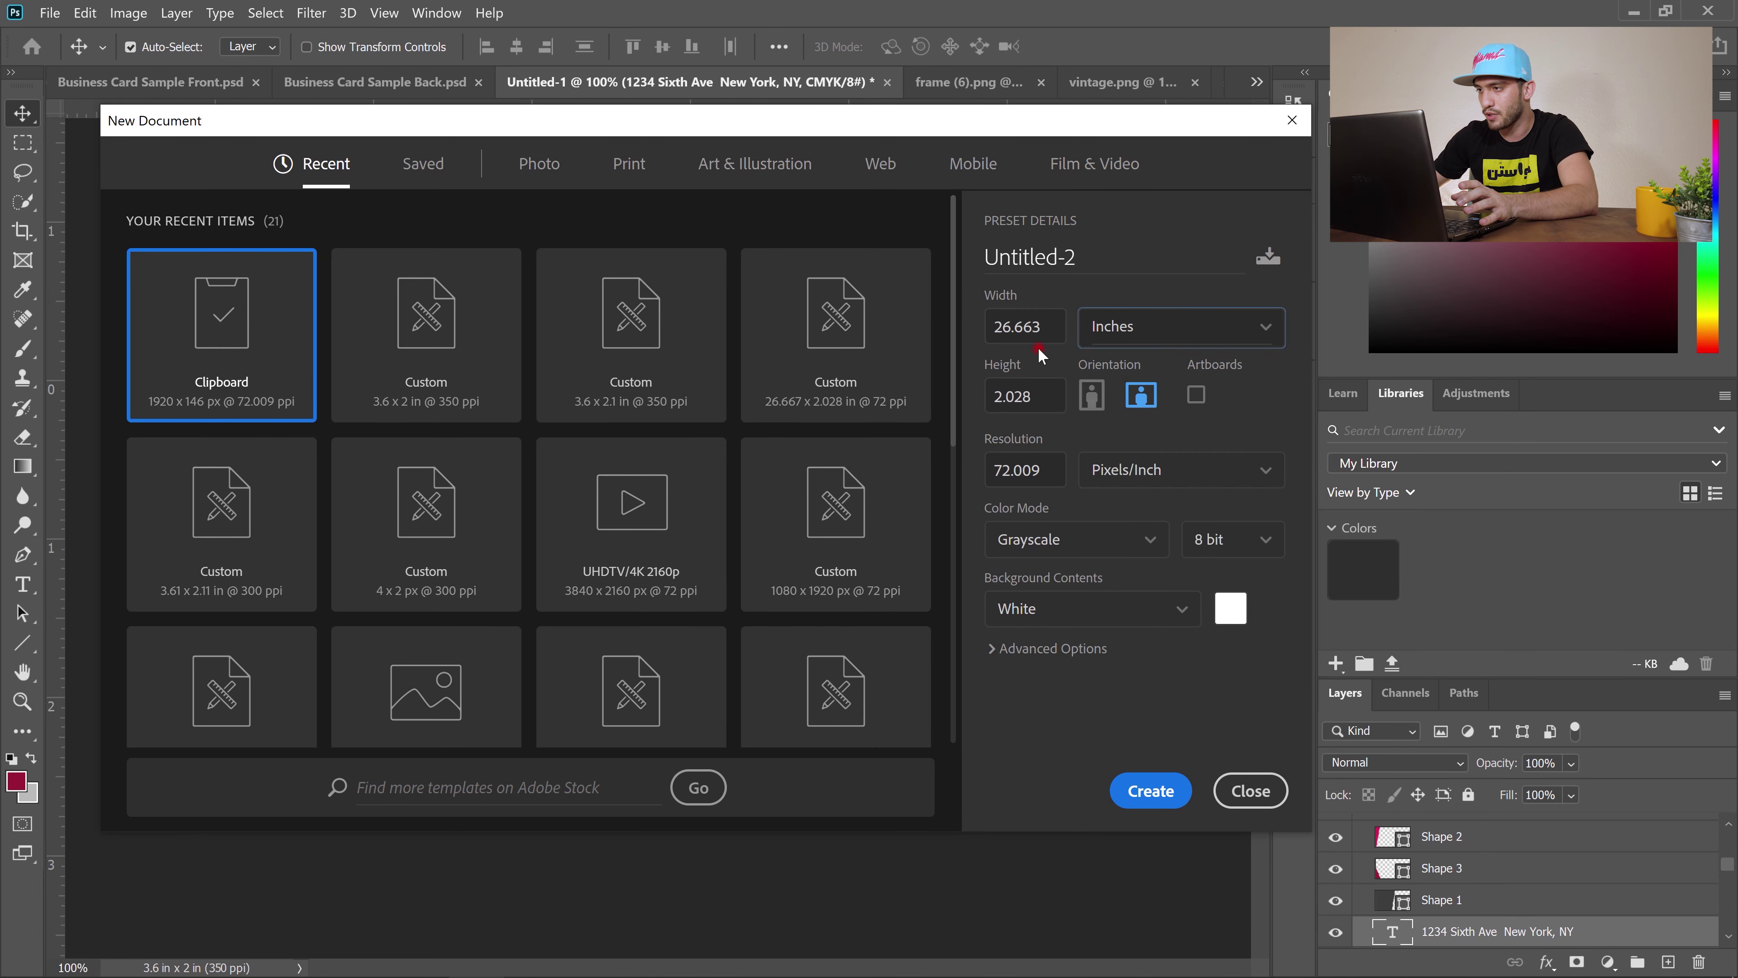
pyautogui.moveTo(1050, 326); pyautogui.dragTo(964, 334)
pyautogui.write('3.')
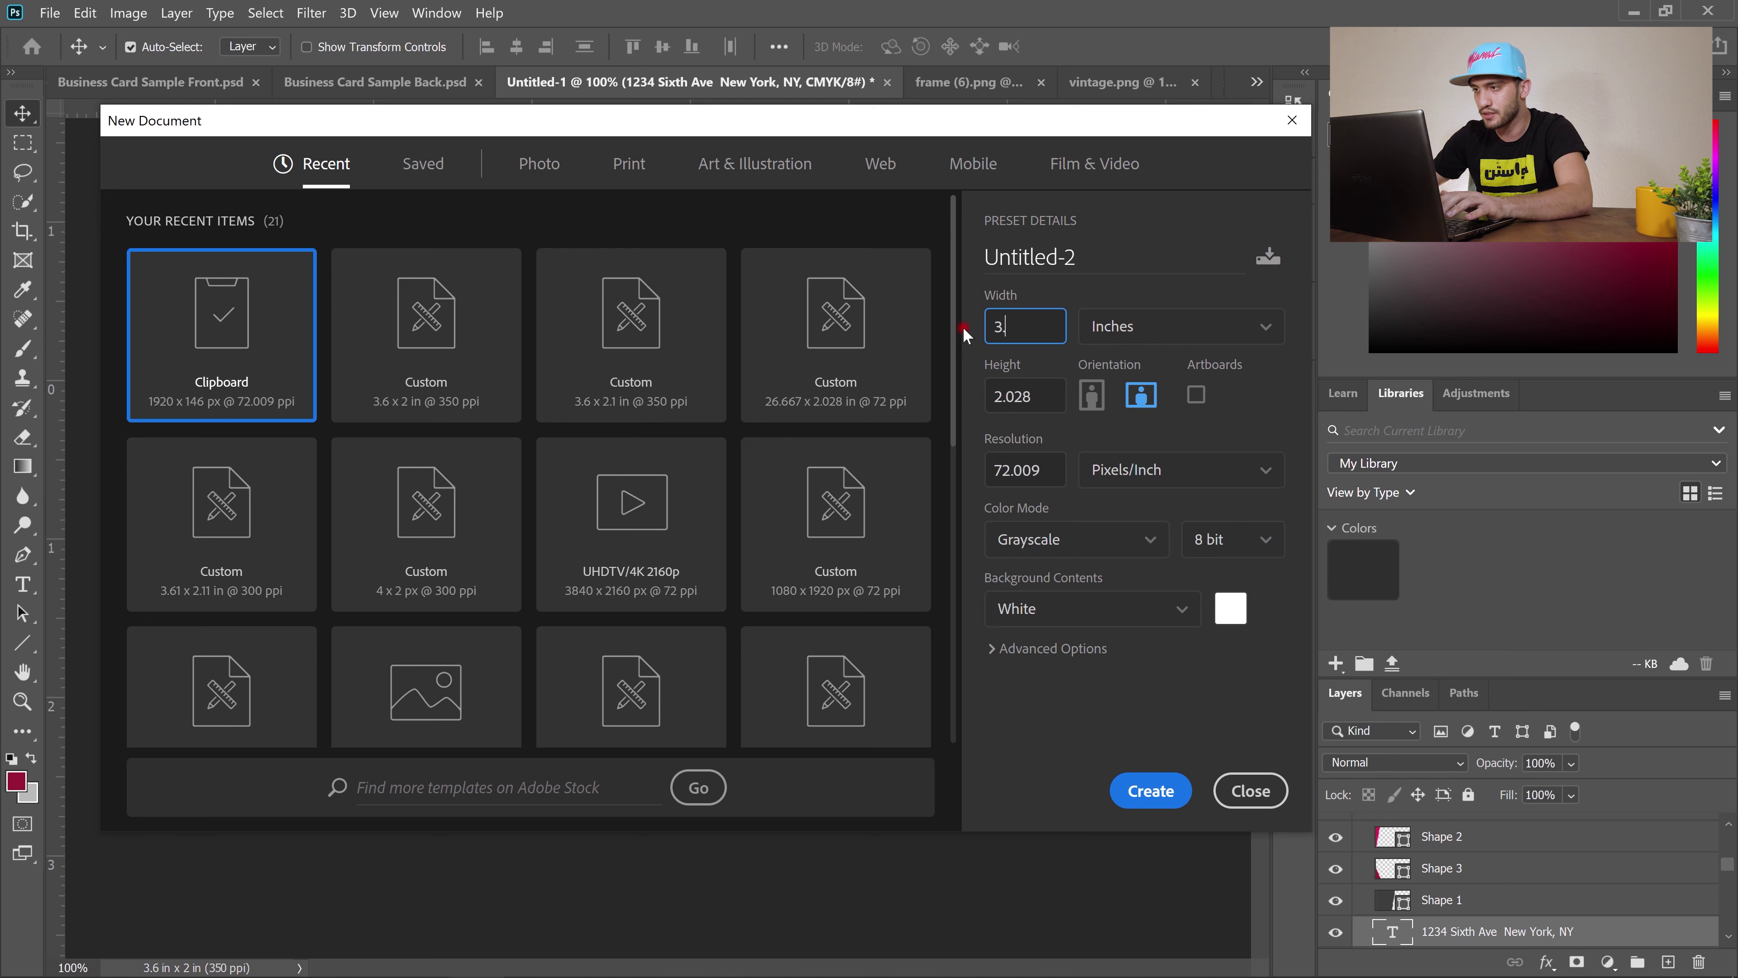
pyautogui.write('6')
pyautogui.press('Tab')
pyautogui.write('2')
# Set its resolution to 350 pixels/inch and colour mode to CMYK, then create it.
pyautogui.press('Tab')
pyautogui.write('350')
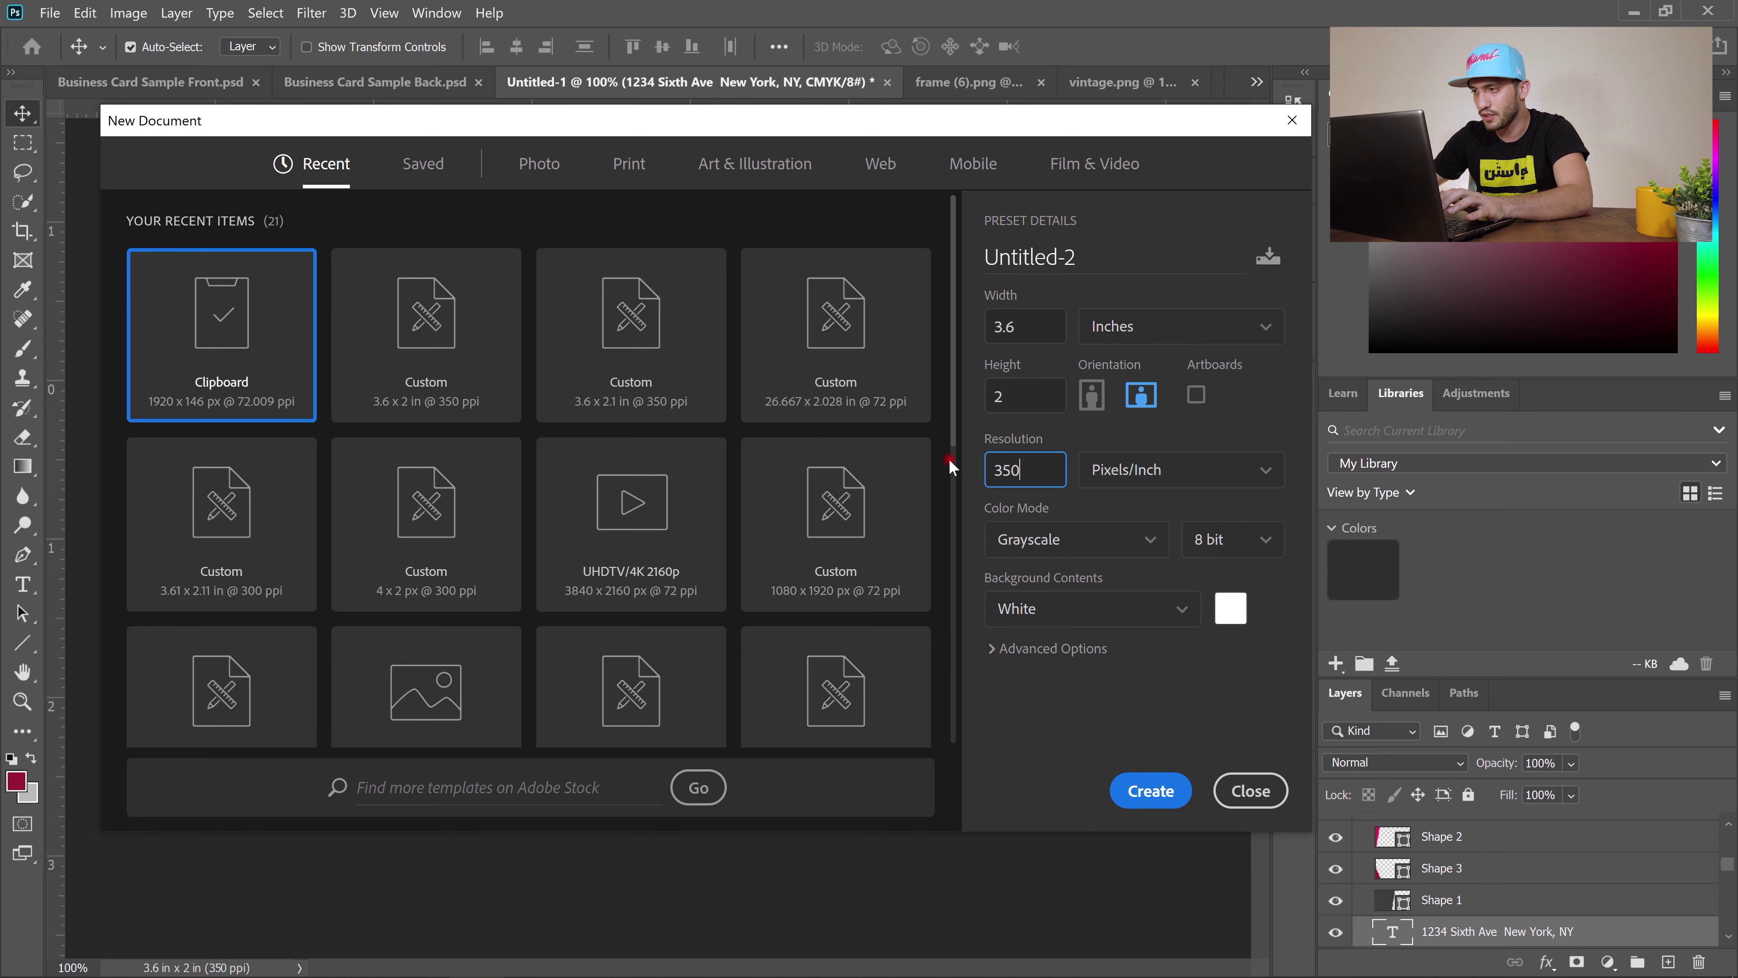
pyautogui.click(1134, 472)
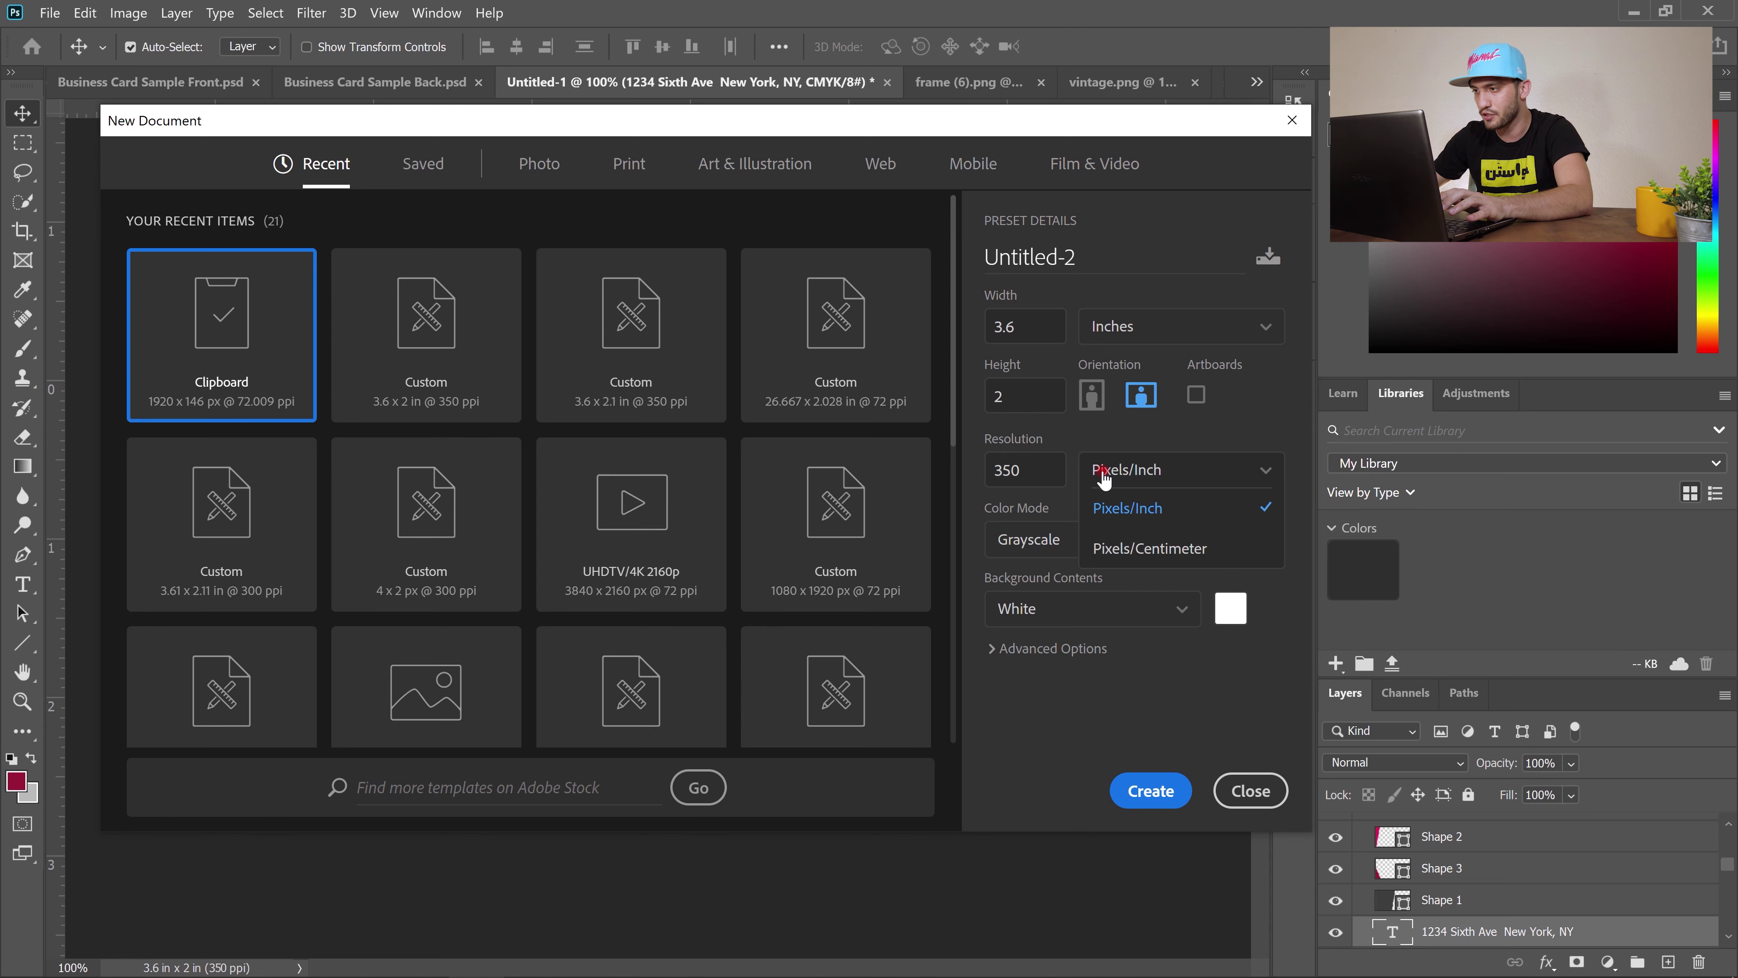
pyautogui.click(1101, 508)
pyautogui.click(1053, 540)
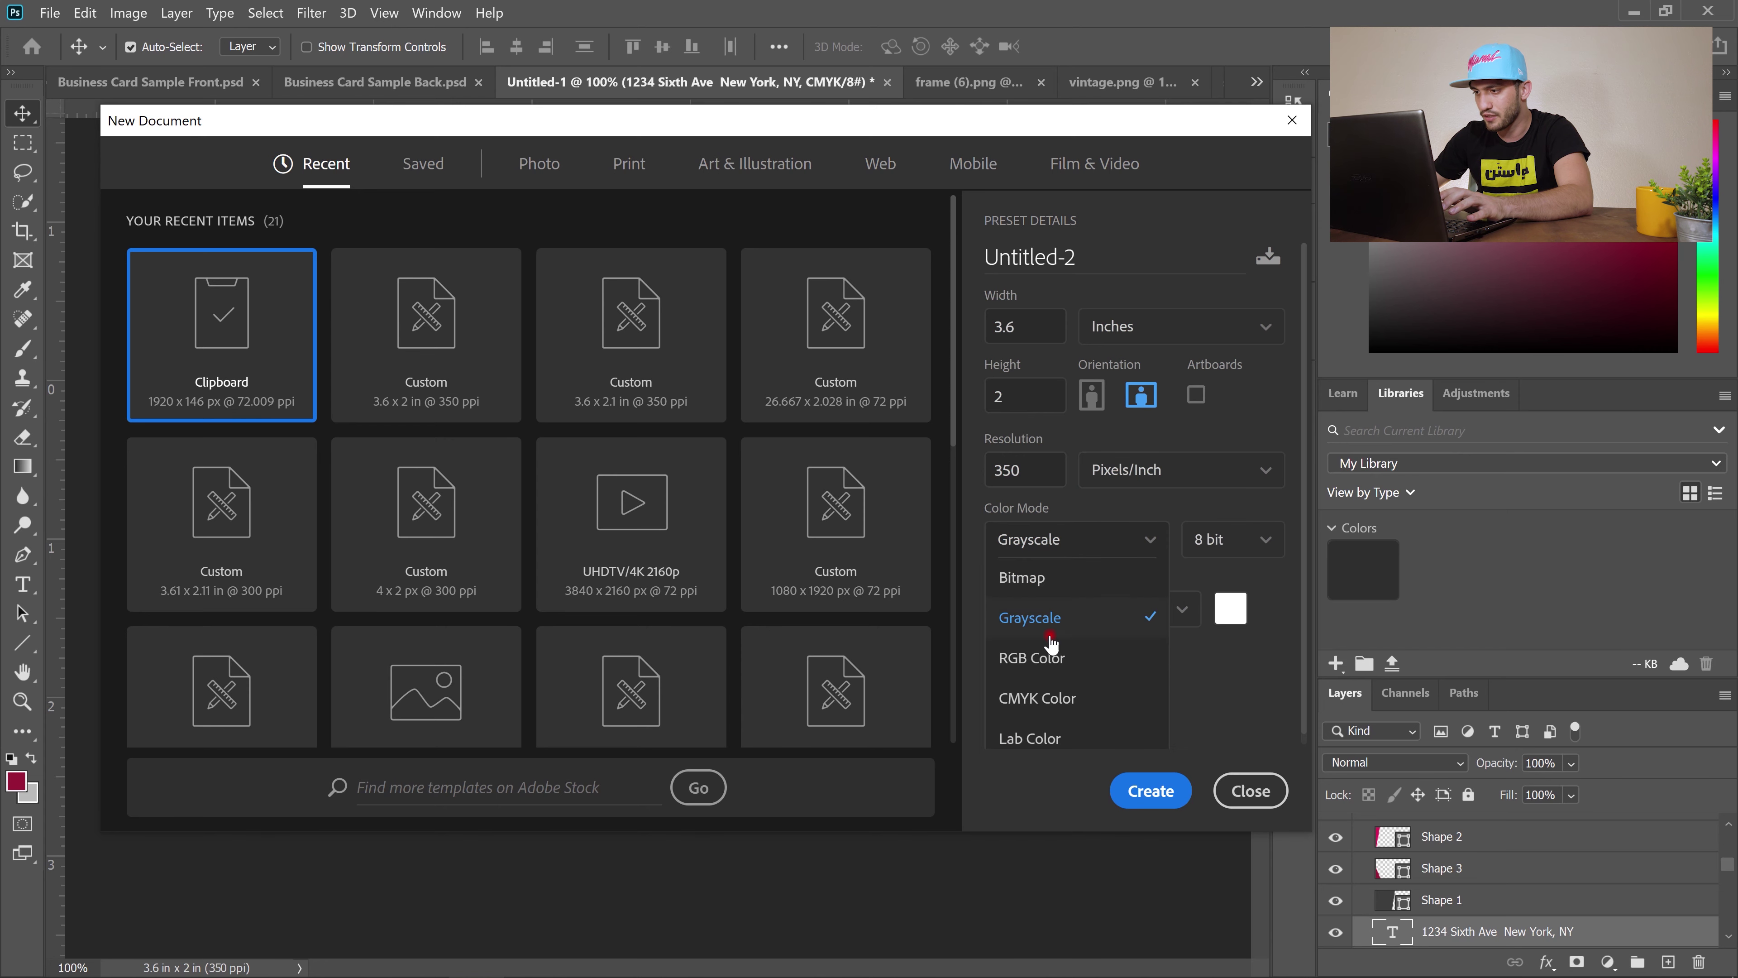
pyautogui.click(1062, 698)
pyautogui.click(1139, 793)
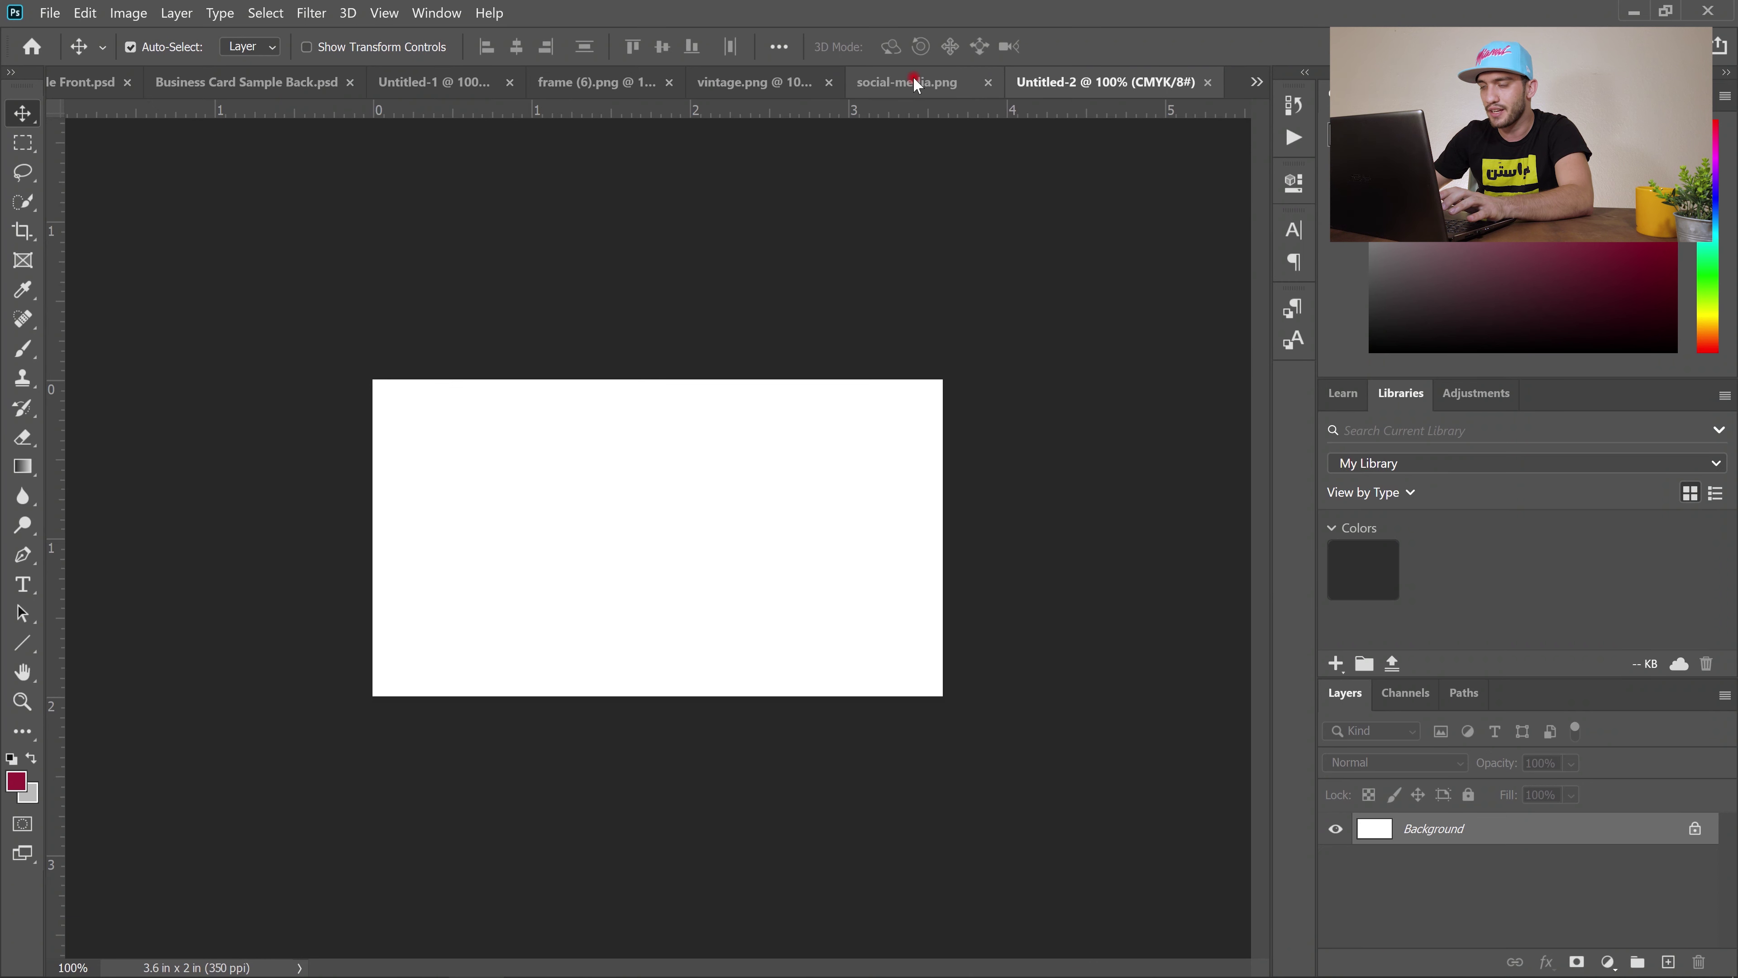
# In Untitled-1, select the Shape 1, business and slogan layers together.
pyautogui.click(916, 84)
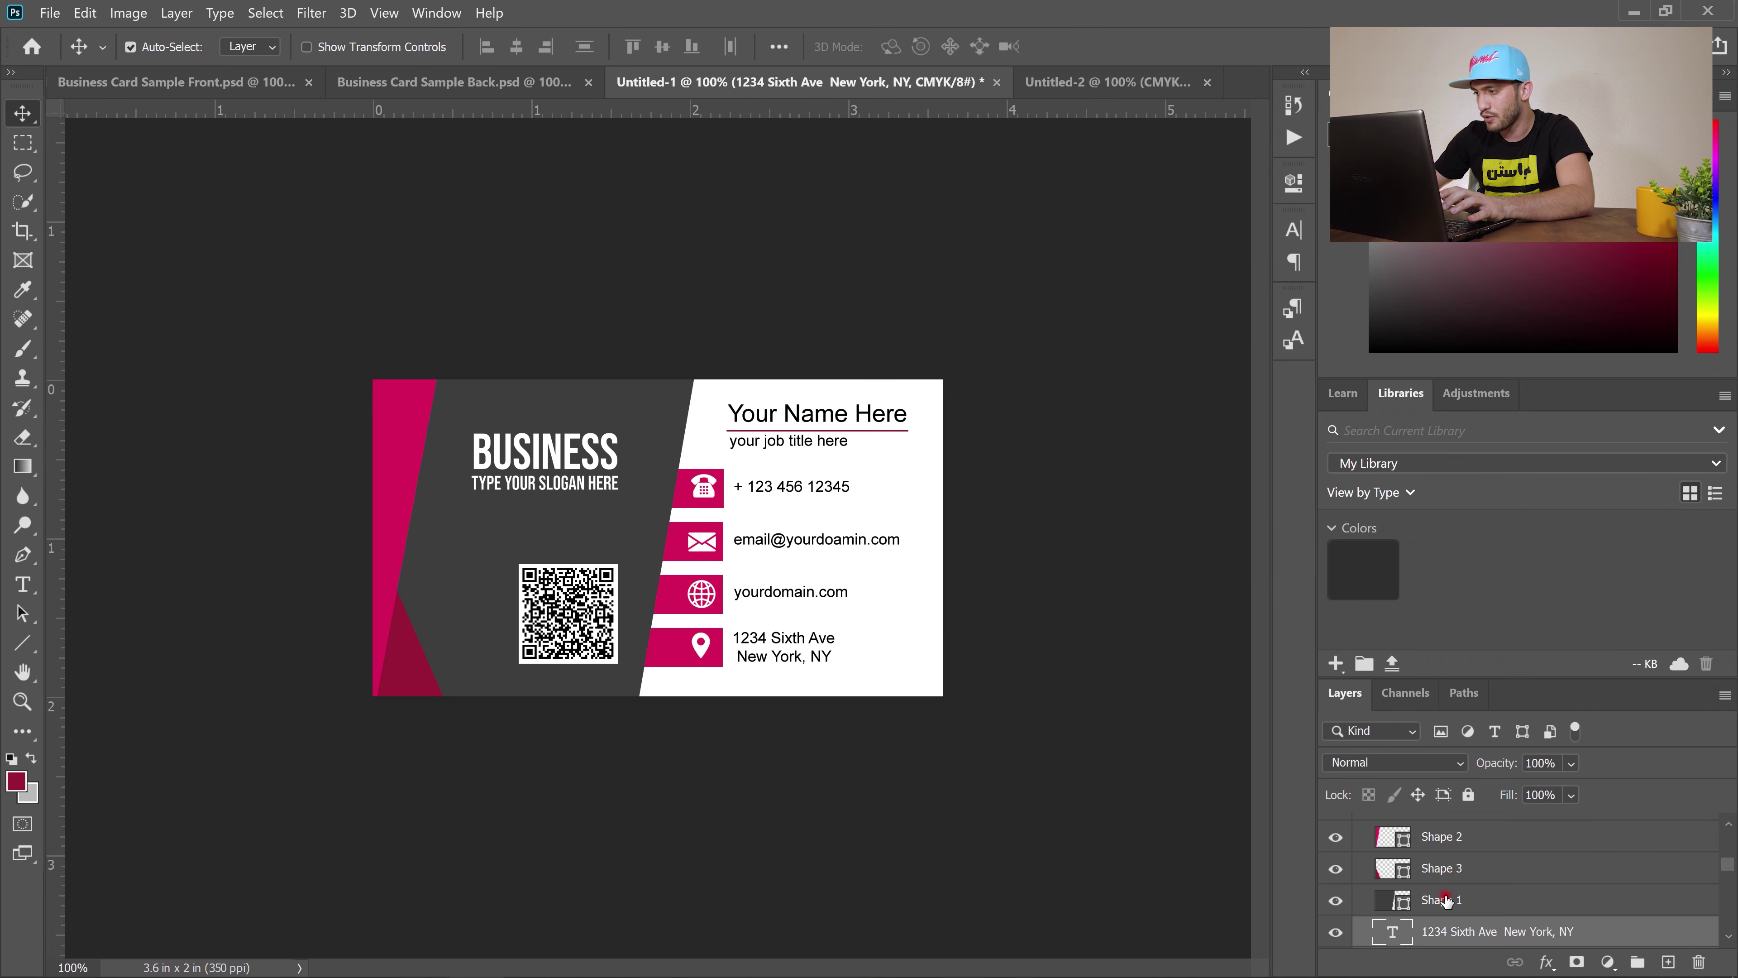
pyautogui.click(1483, 901)
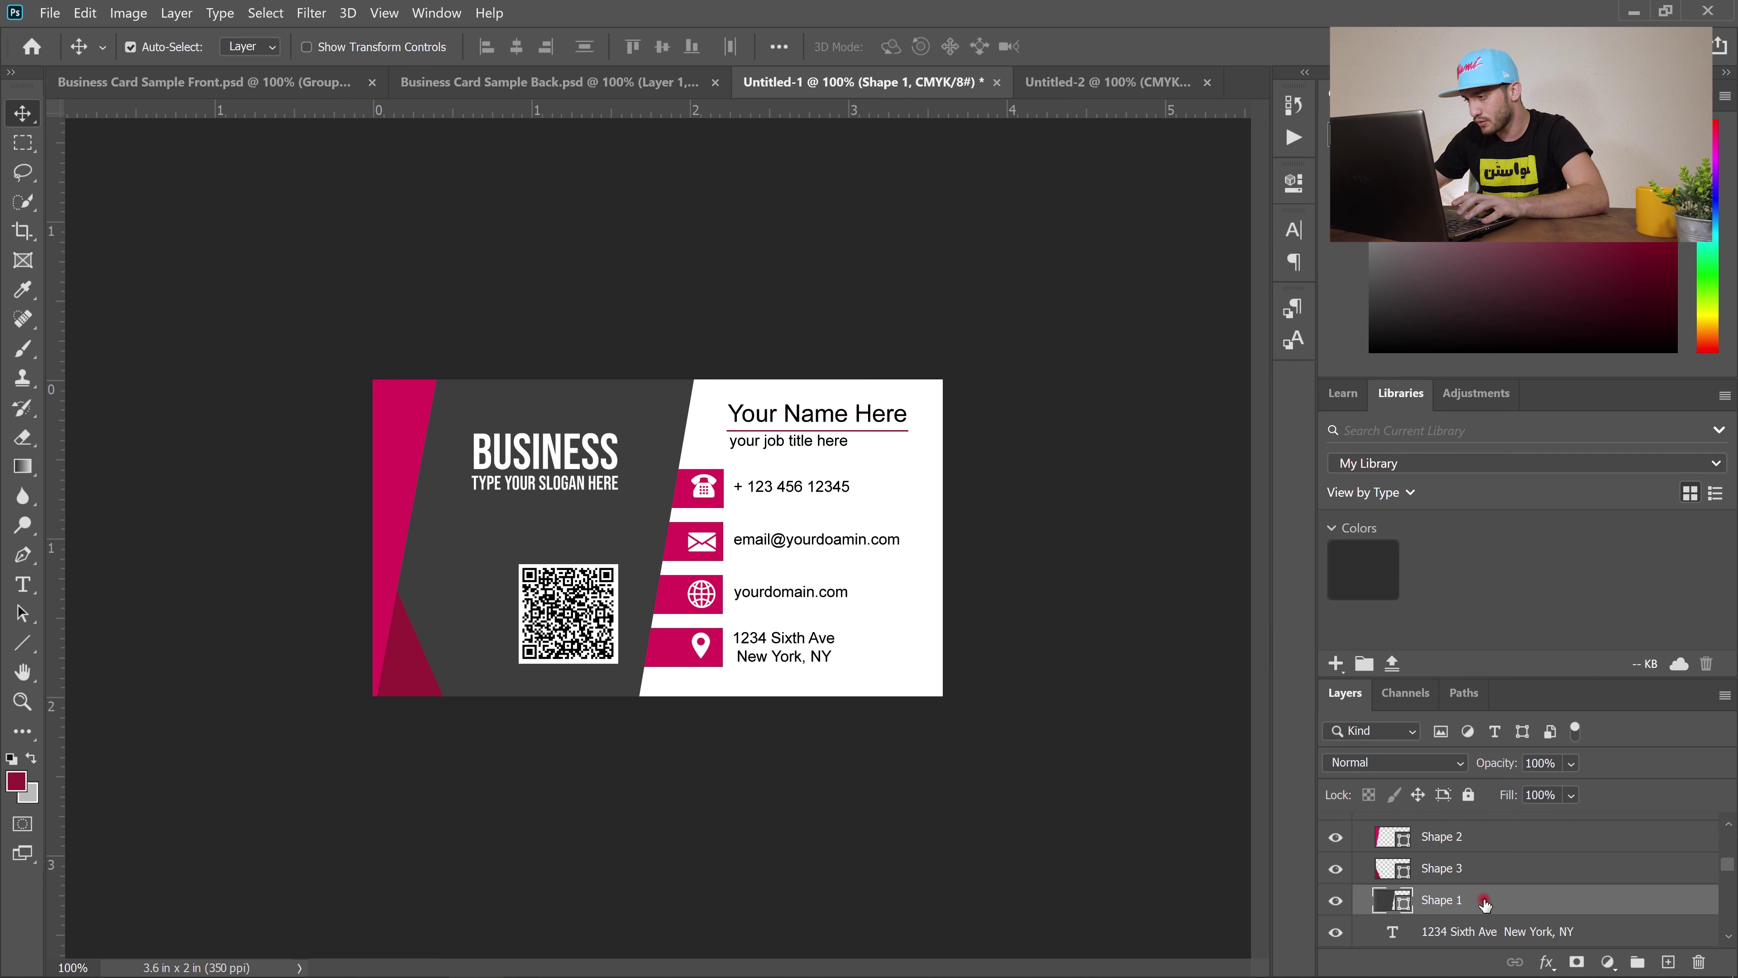
pyautogui.press('ctrl')
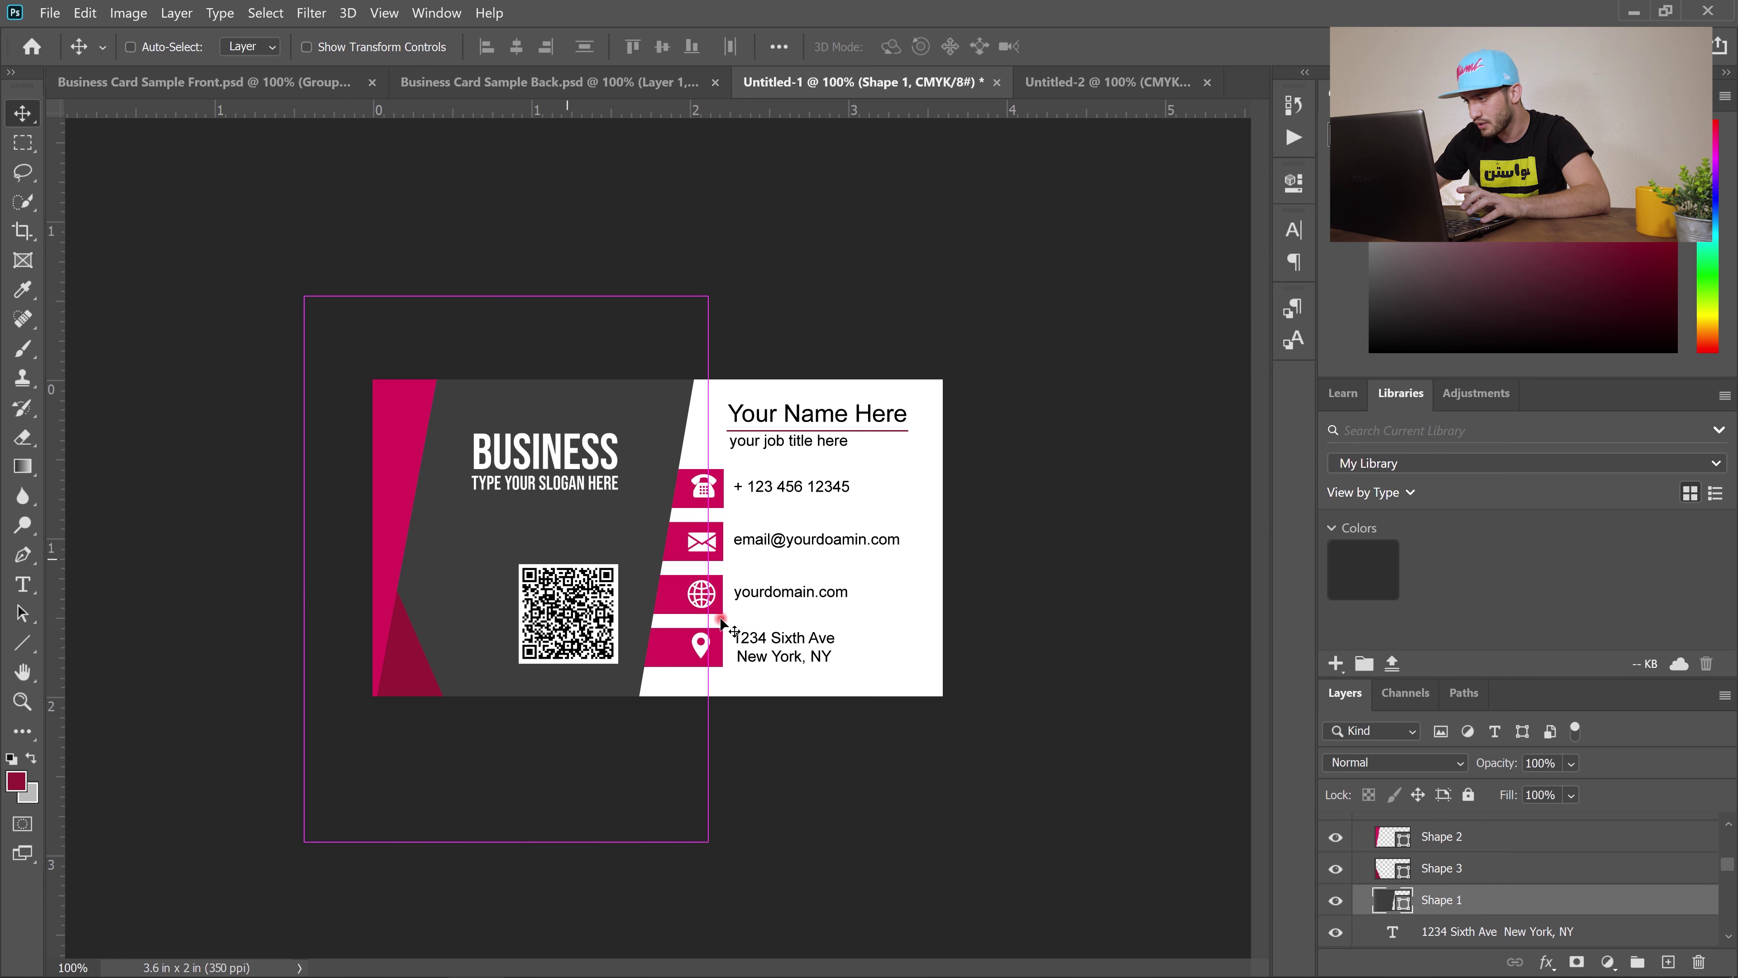
pyautogui.scroll(-3, 1455, 889)
pyautogui.scroll(-5, 1457, 891)
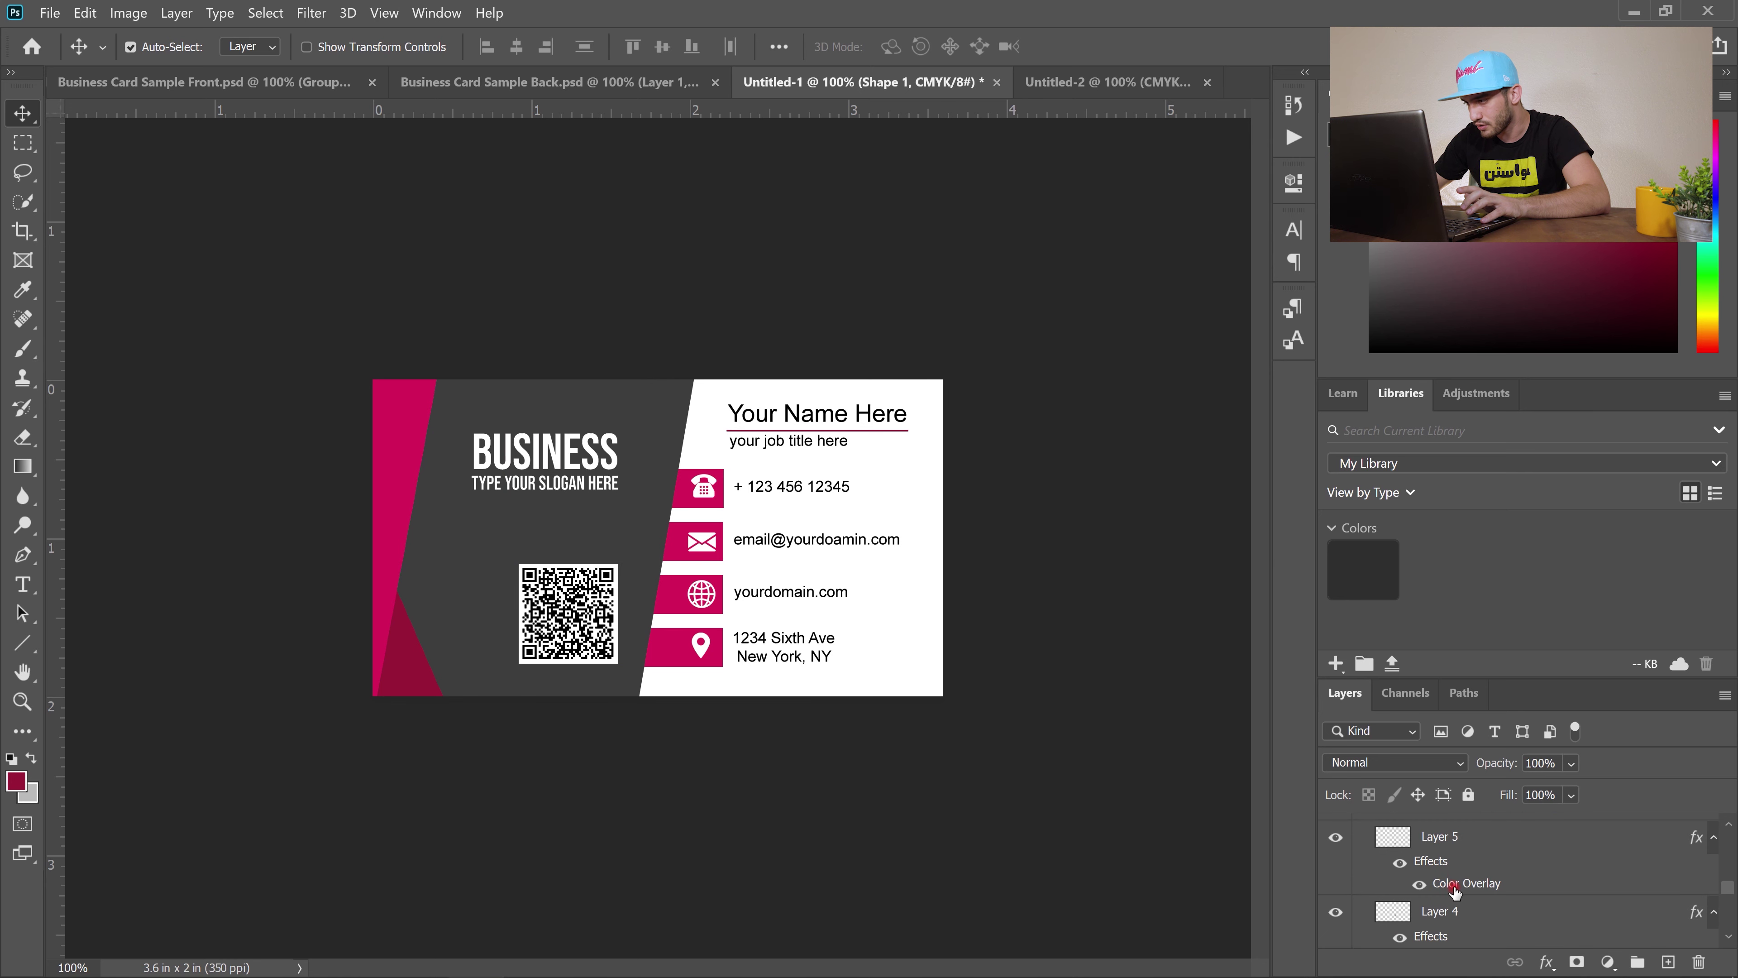
pyautogui.scroll(3, 1466, 896)
pyautogui.scroll(-4, 1461, 869)
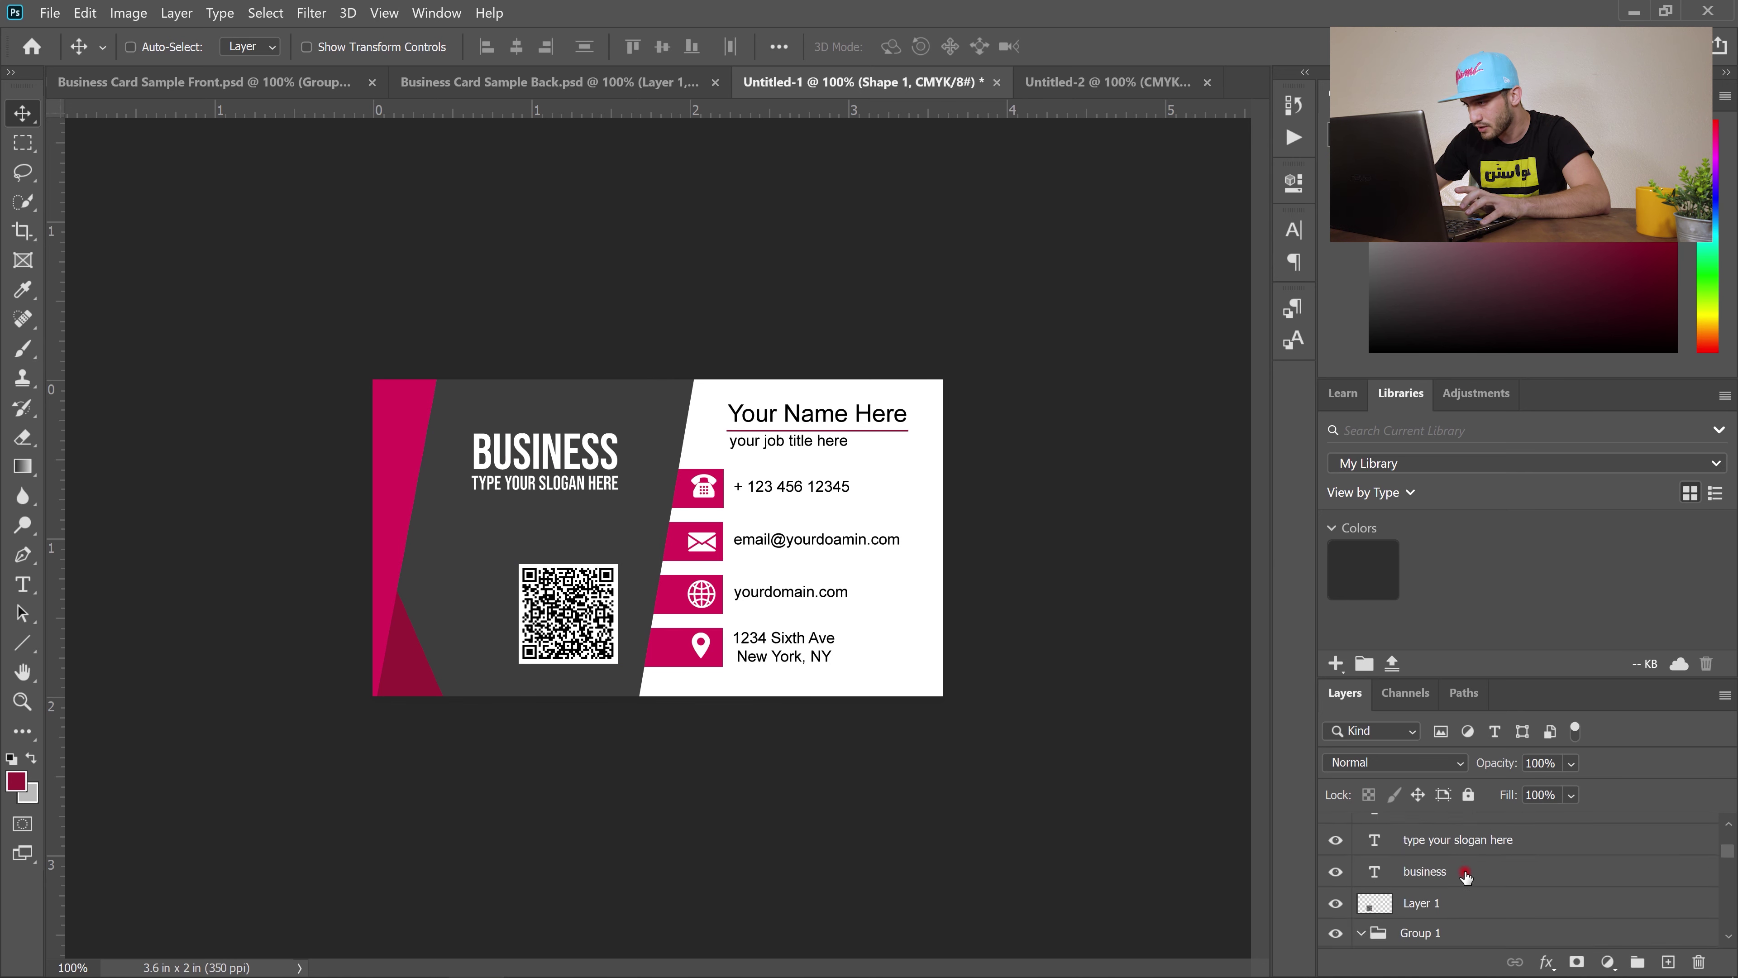
pyautogui.click(1465, 874)
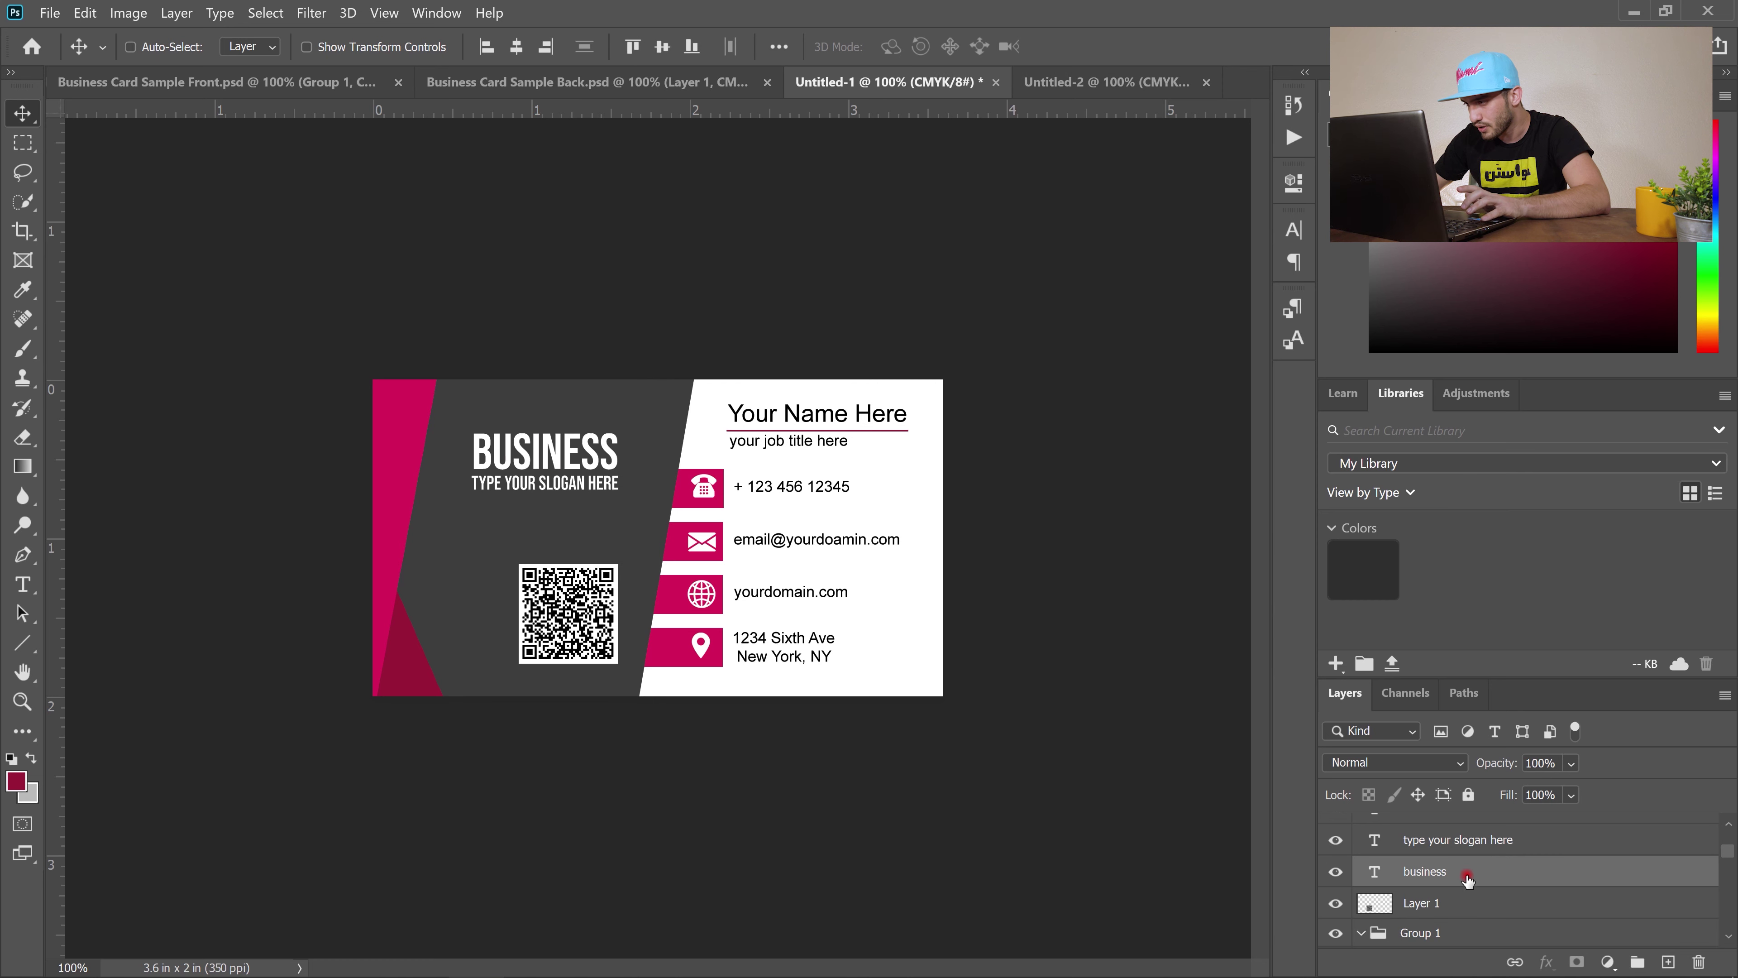
pyautogui.scroll(1, 1478, 868)
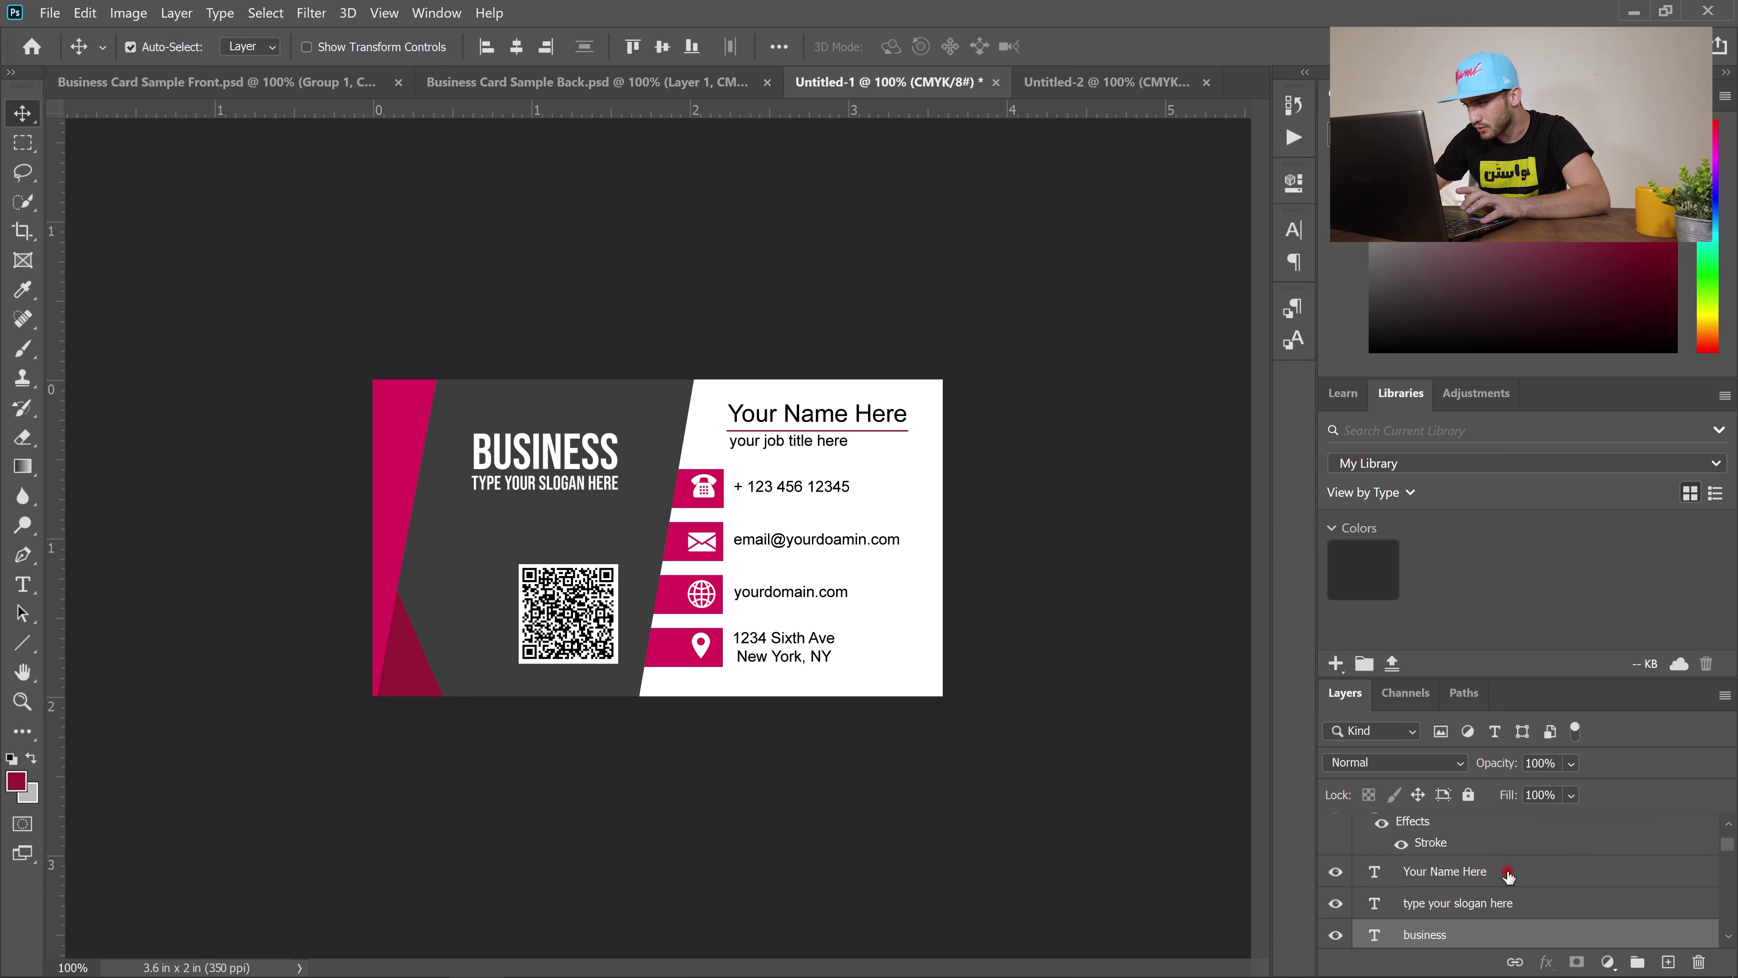
pyautogui.scroll(2, 1507, 875)
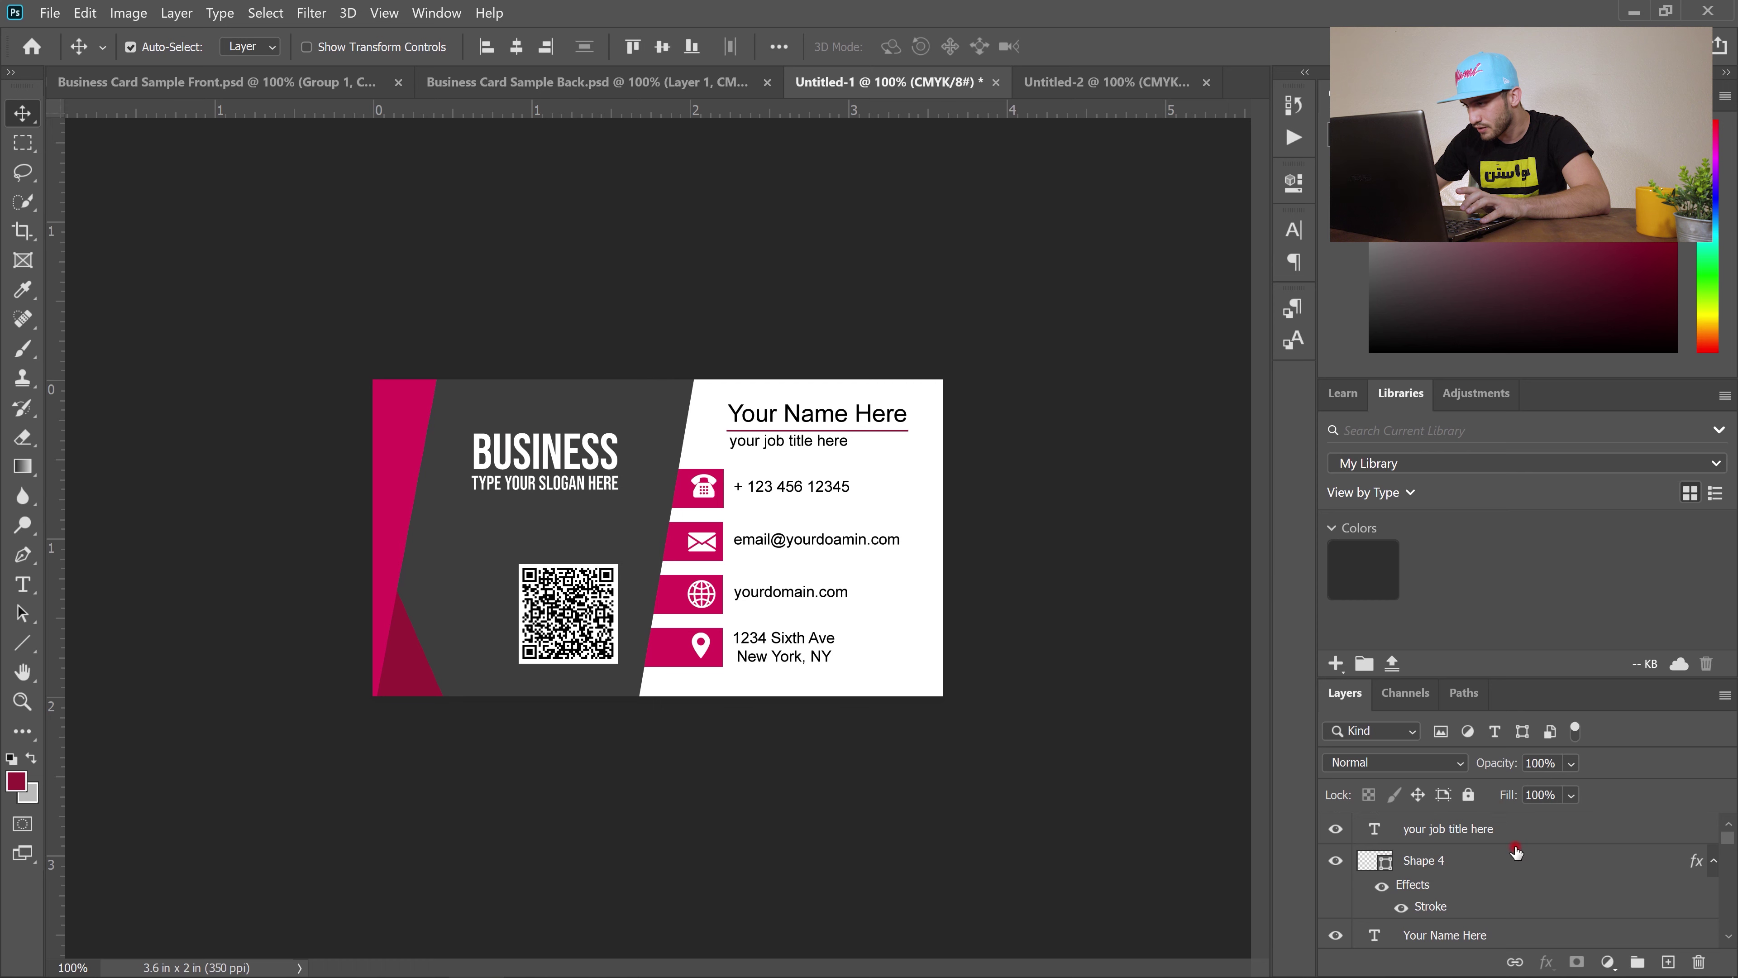
pyautogui.scroll(-2, 1516, 851)
pyautogui.keyDown('shift'); pyautogui.click(1457, 871); pyautogui.keyUp('shift')
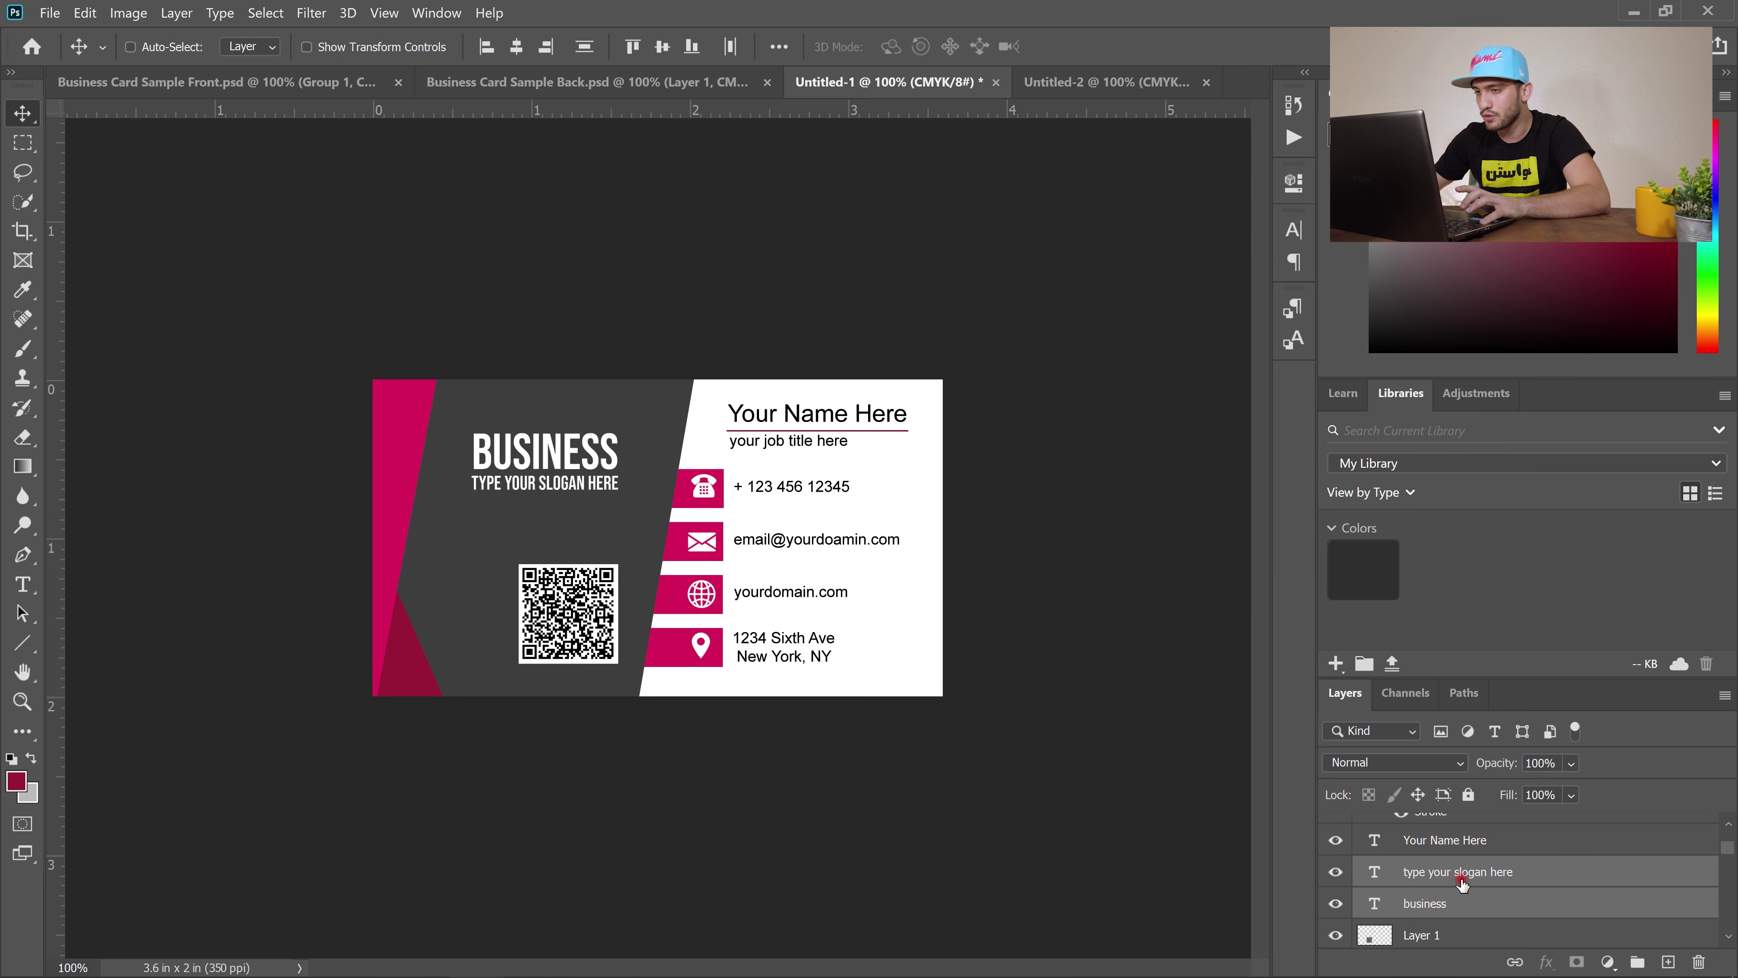
# Drag the selected layers into Untitled-2 and select the copied grey shape there.
pyautogui.click(23, 112)
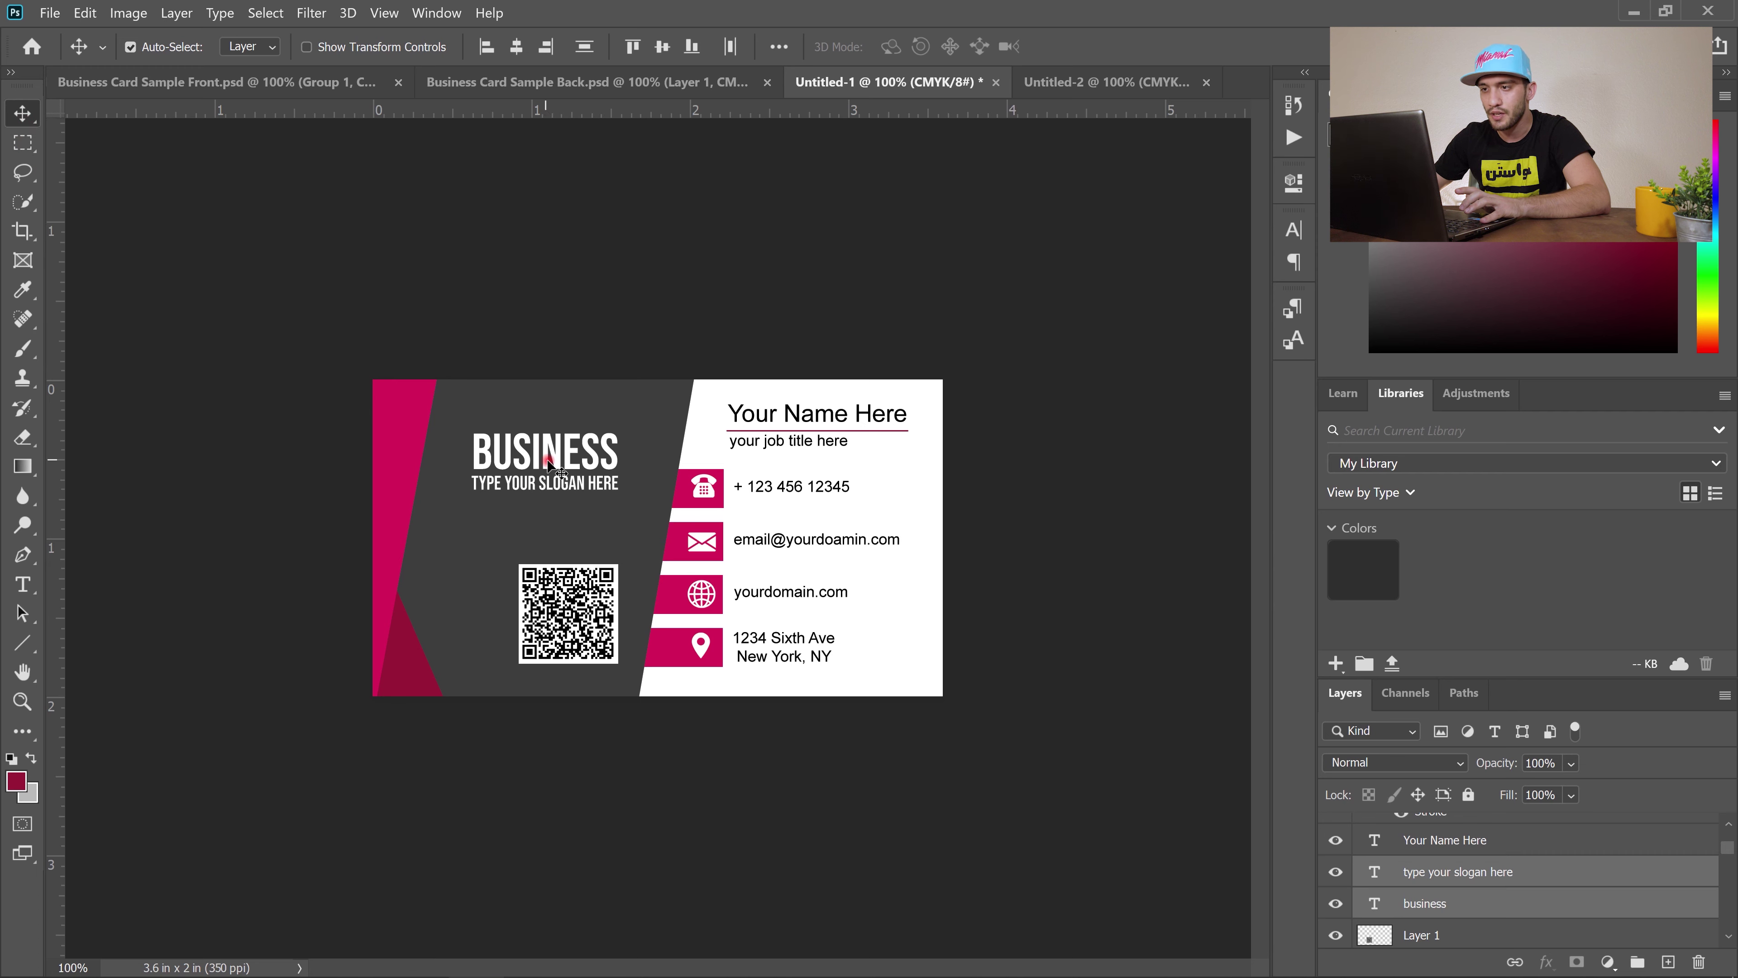
pyautogui.moveTo(1444, 869); pyautogui.dragTo(534, 512)
pyautogui.click(1591, 894)
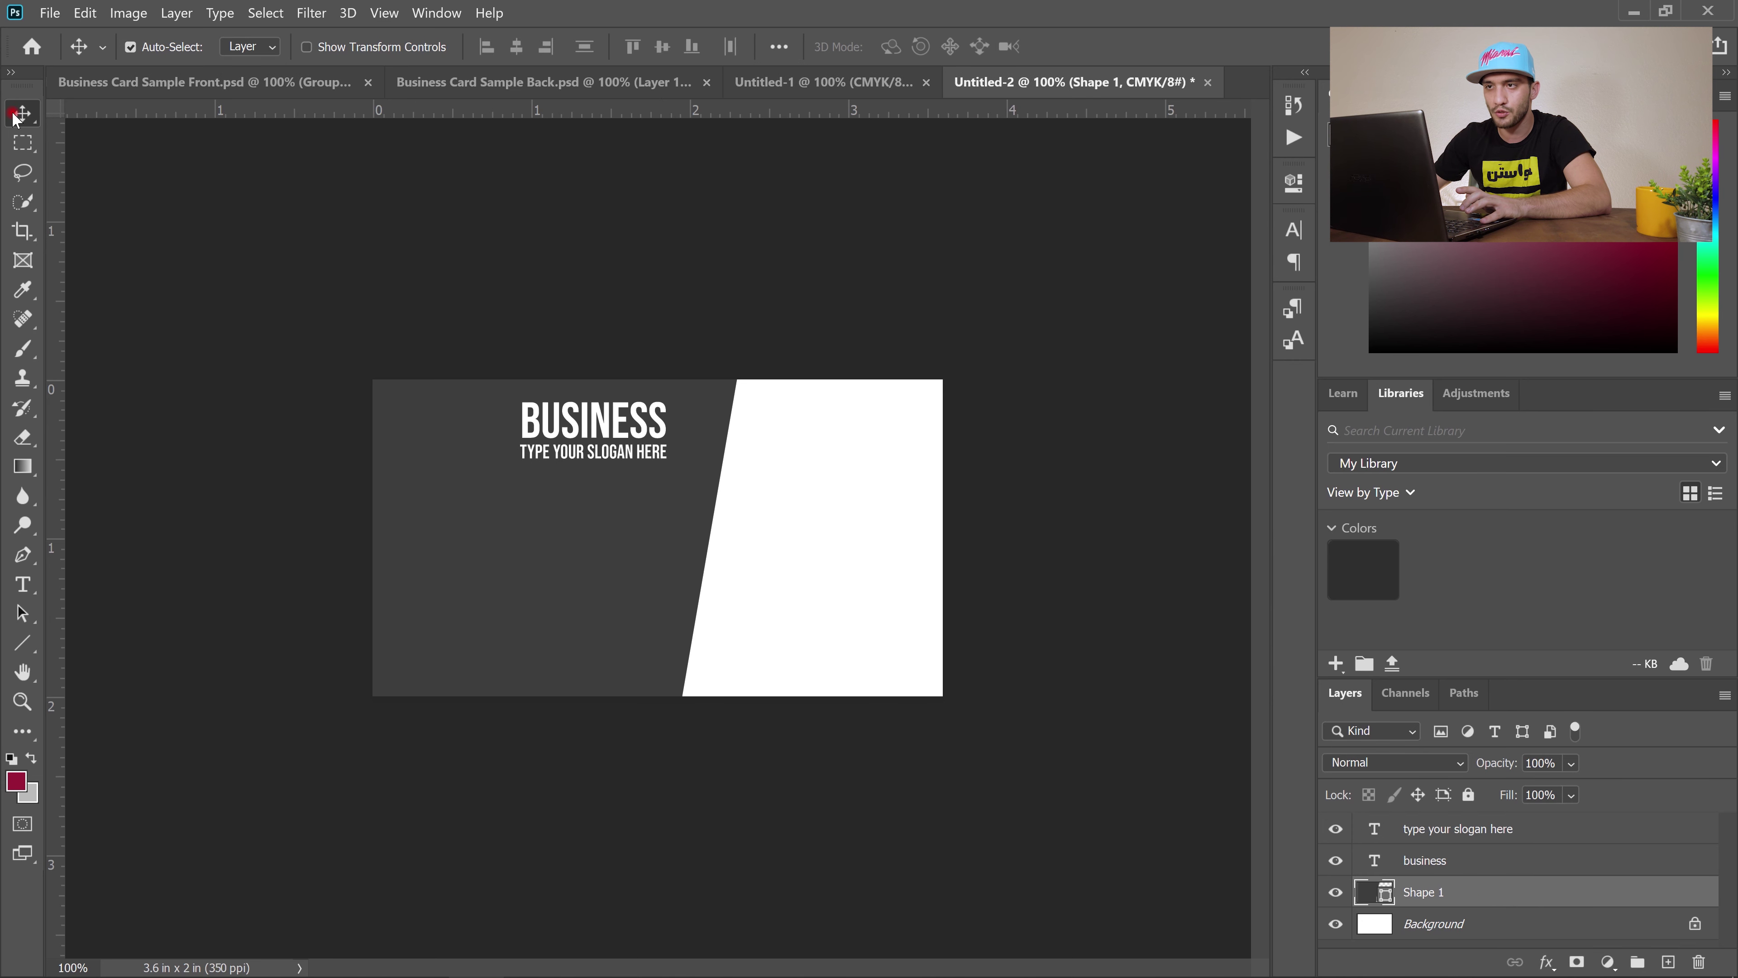
# Stretch the grey shape to about 194% width so it spans the whole card.
pyautogui.click(342, 48)
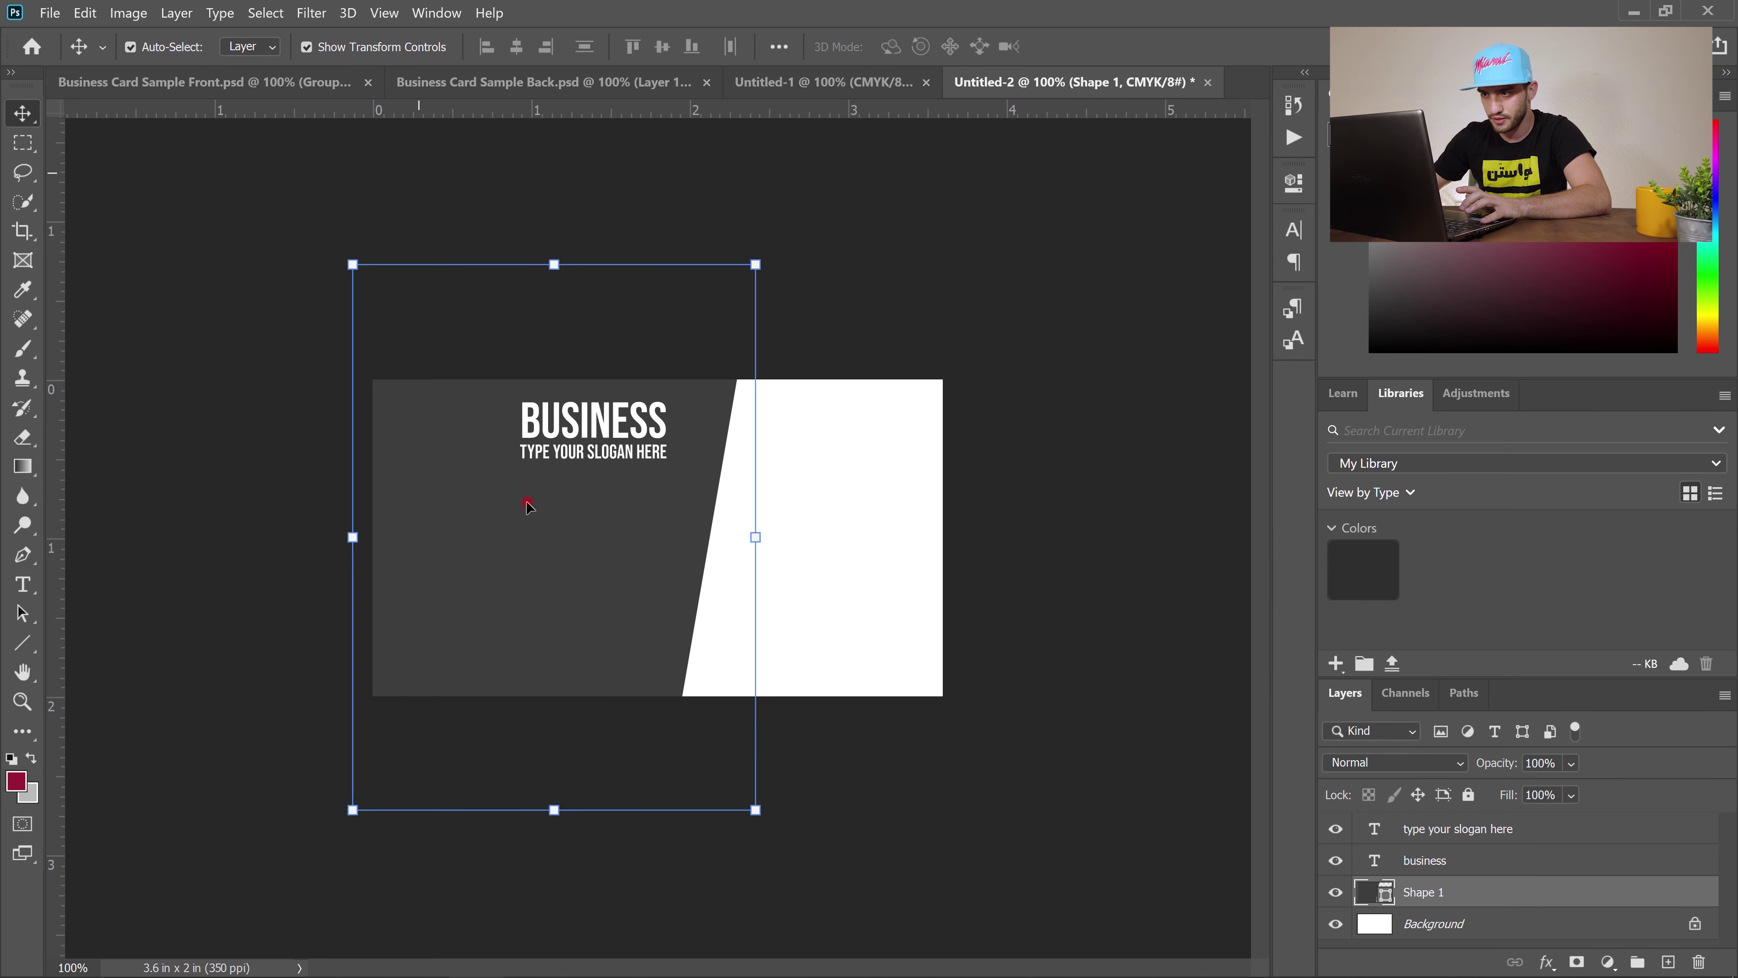
pyautogui.moveTo(755, 538); pyautogui.dragTo(1136, 537)
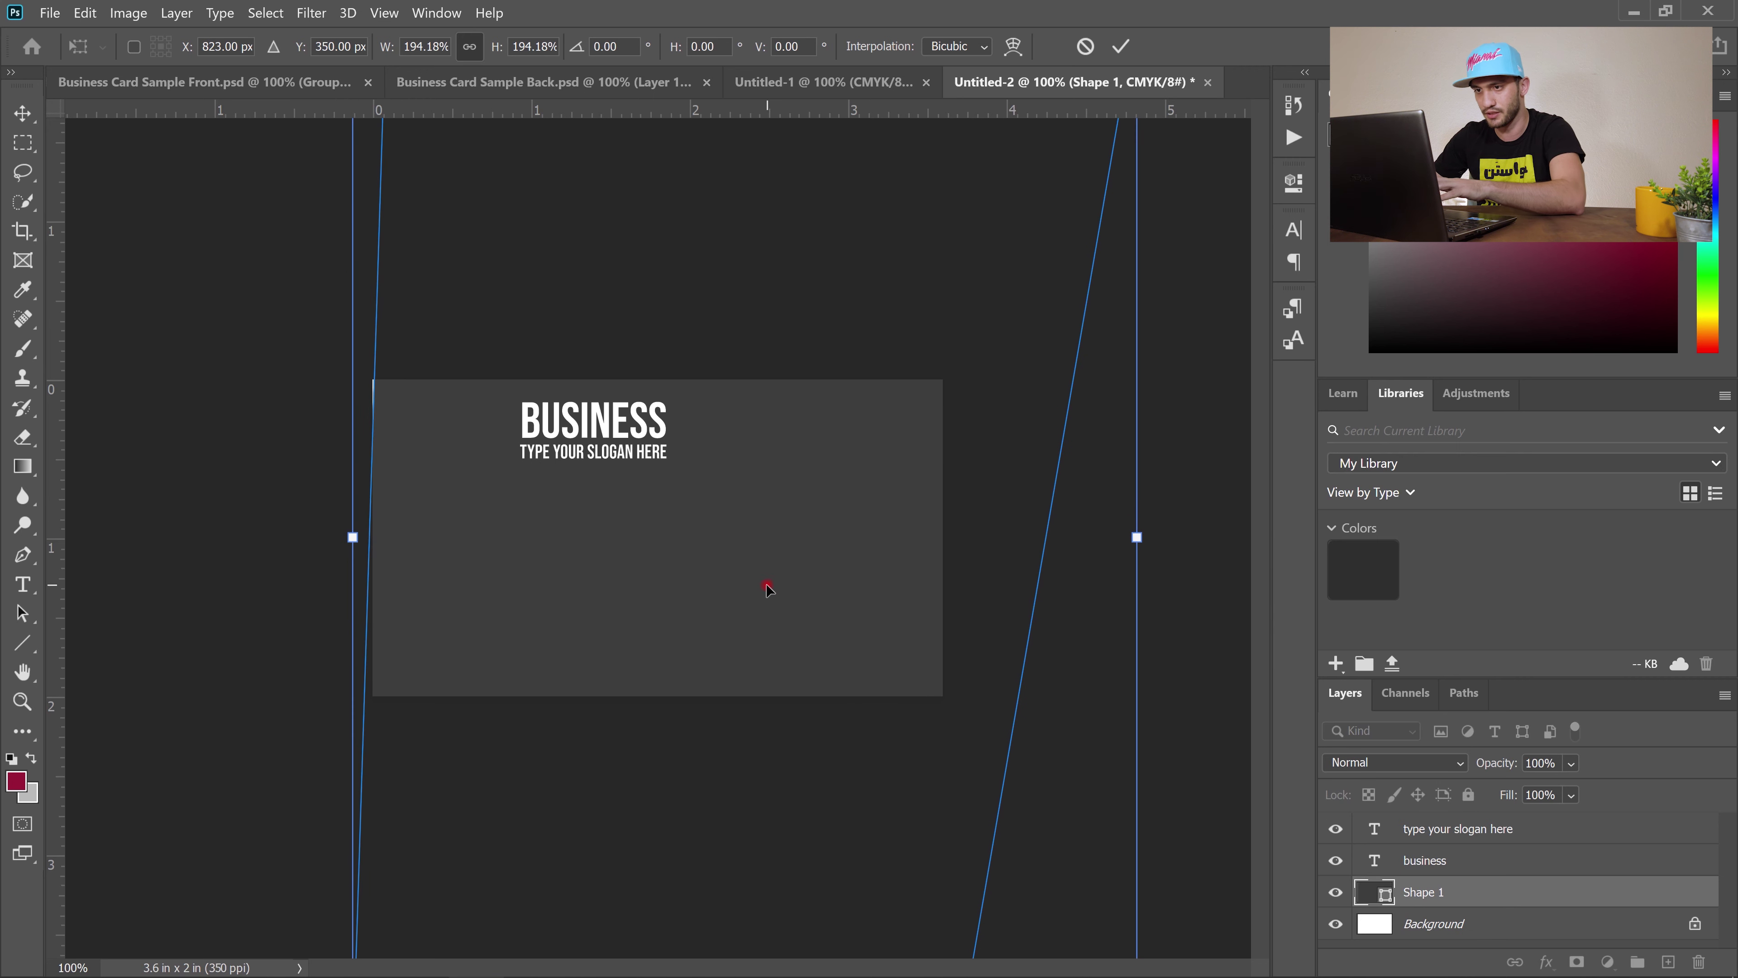
pyautogui.moveTo(346, 545); pyautogui.dragTo(319, 538)
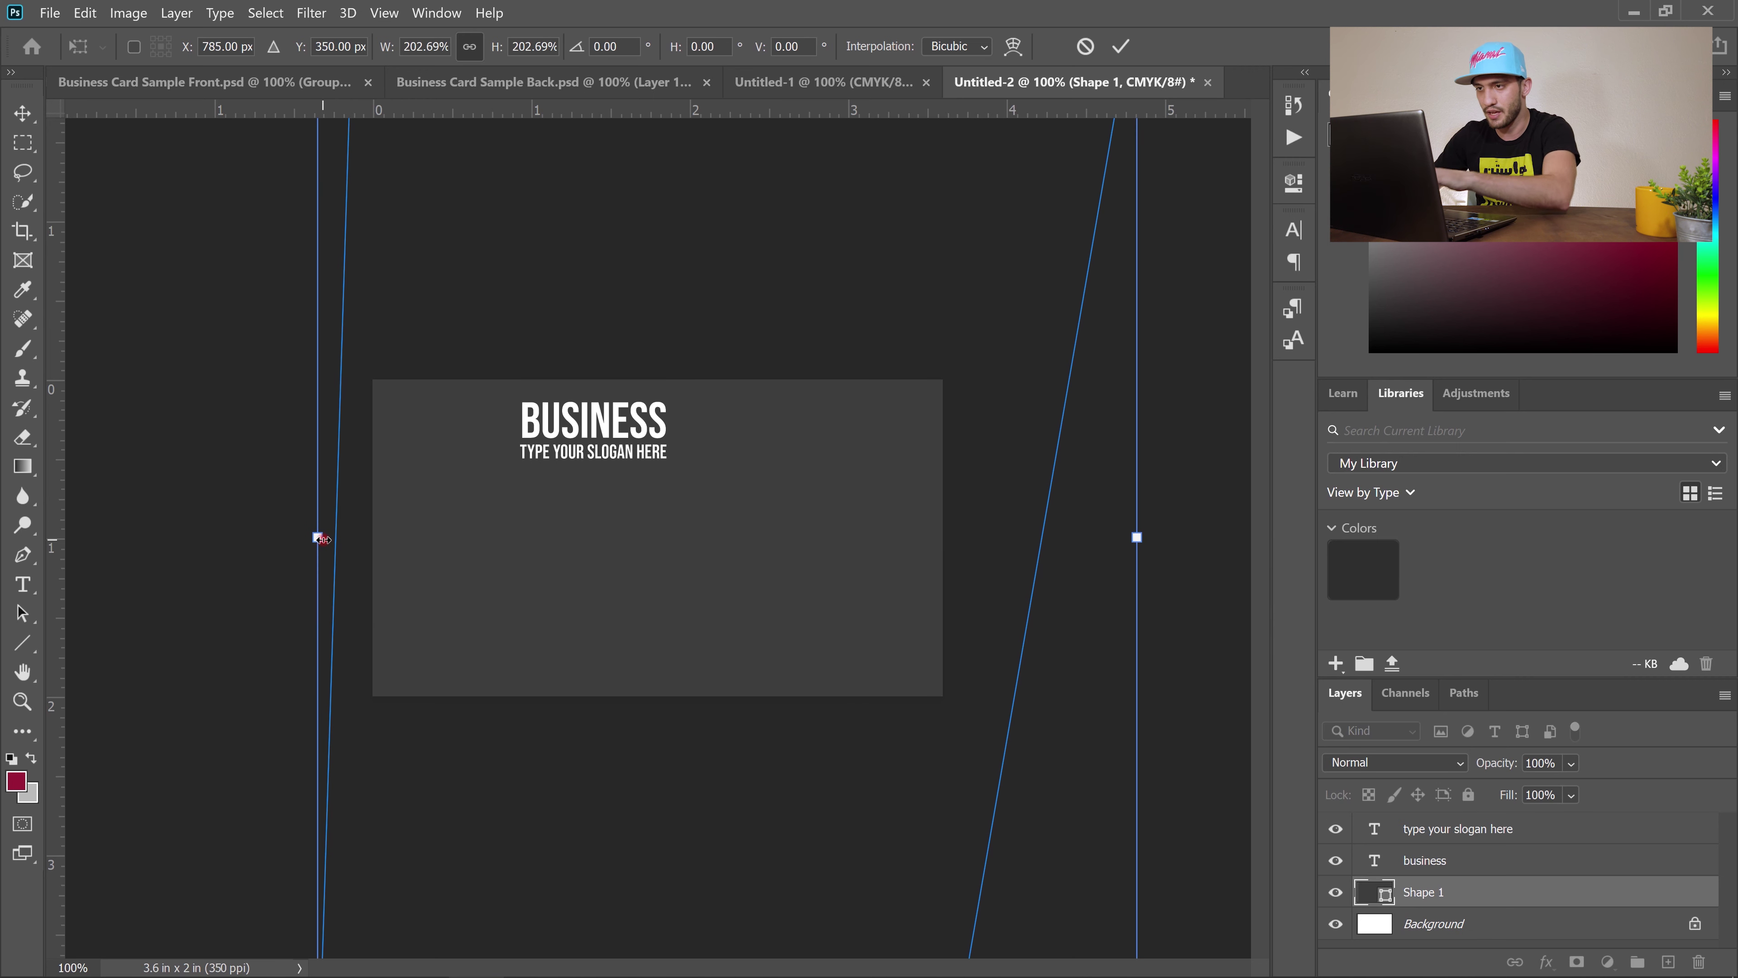
pyautogui.press('Return')
# Link the BUSINESS heading with its slogan and centre them on the card.
pyautogui.click(601, 426)
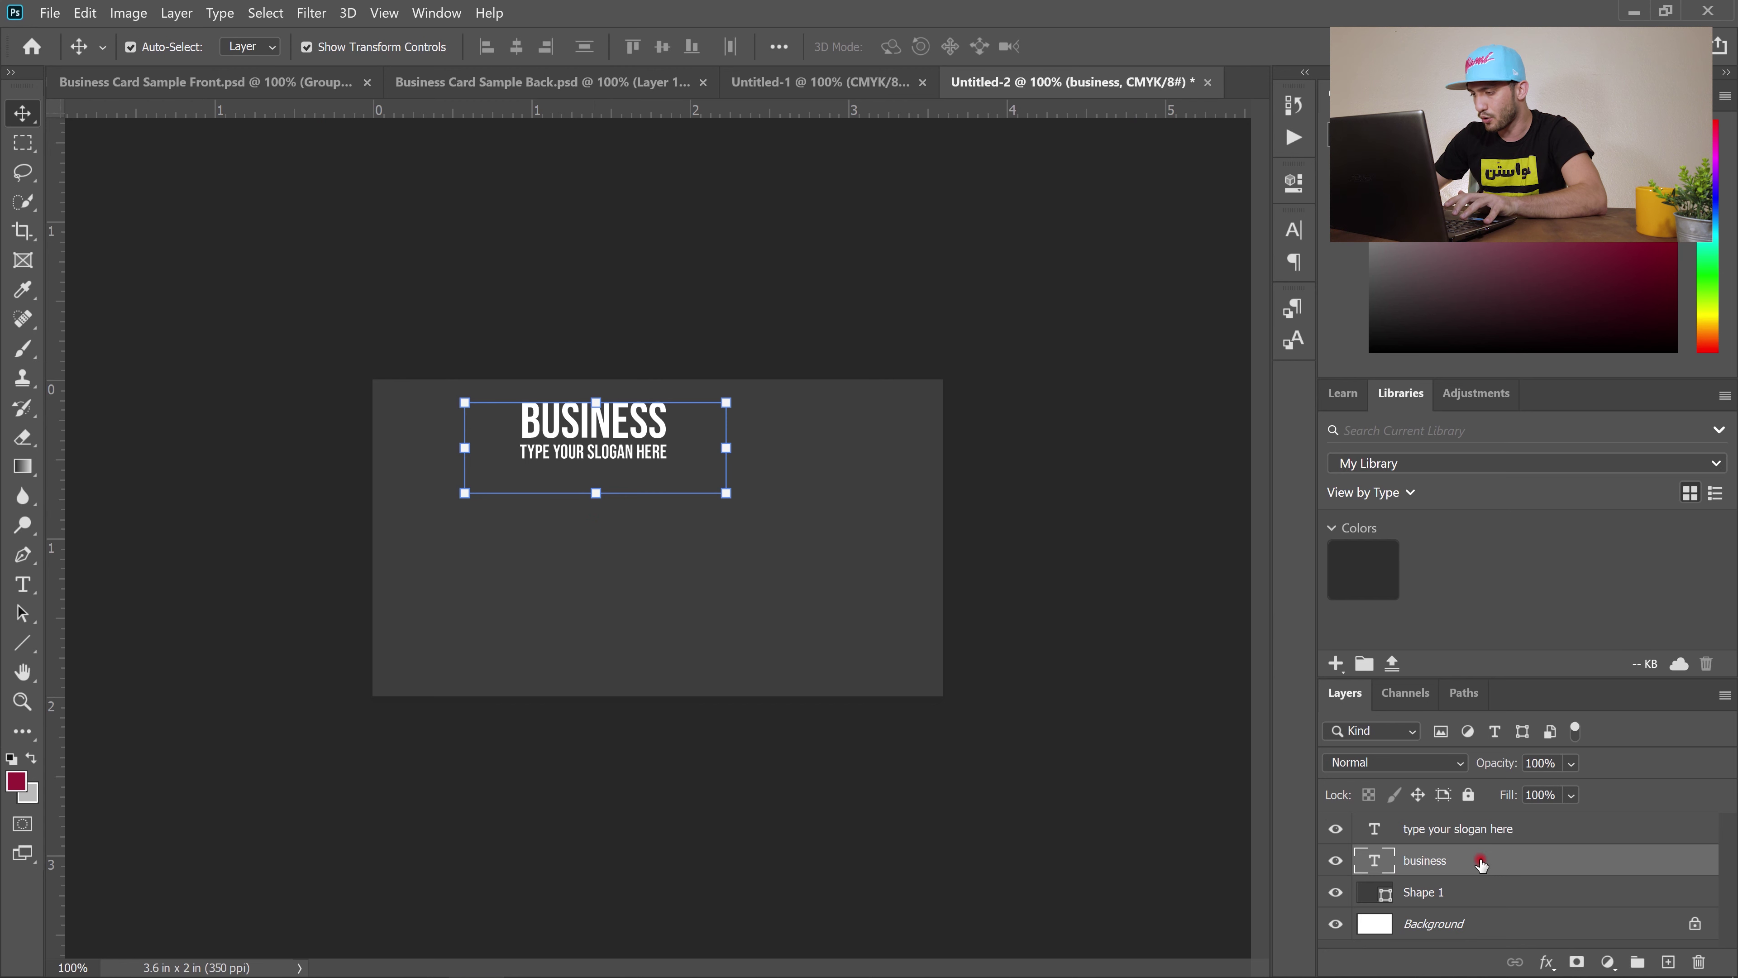
pyautogui.press('ctrl')
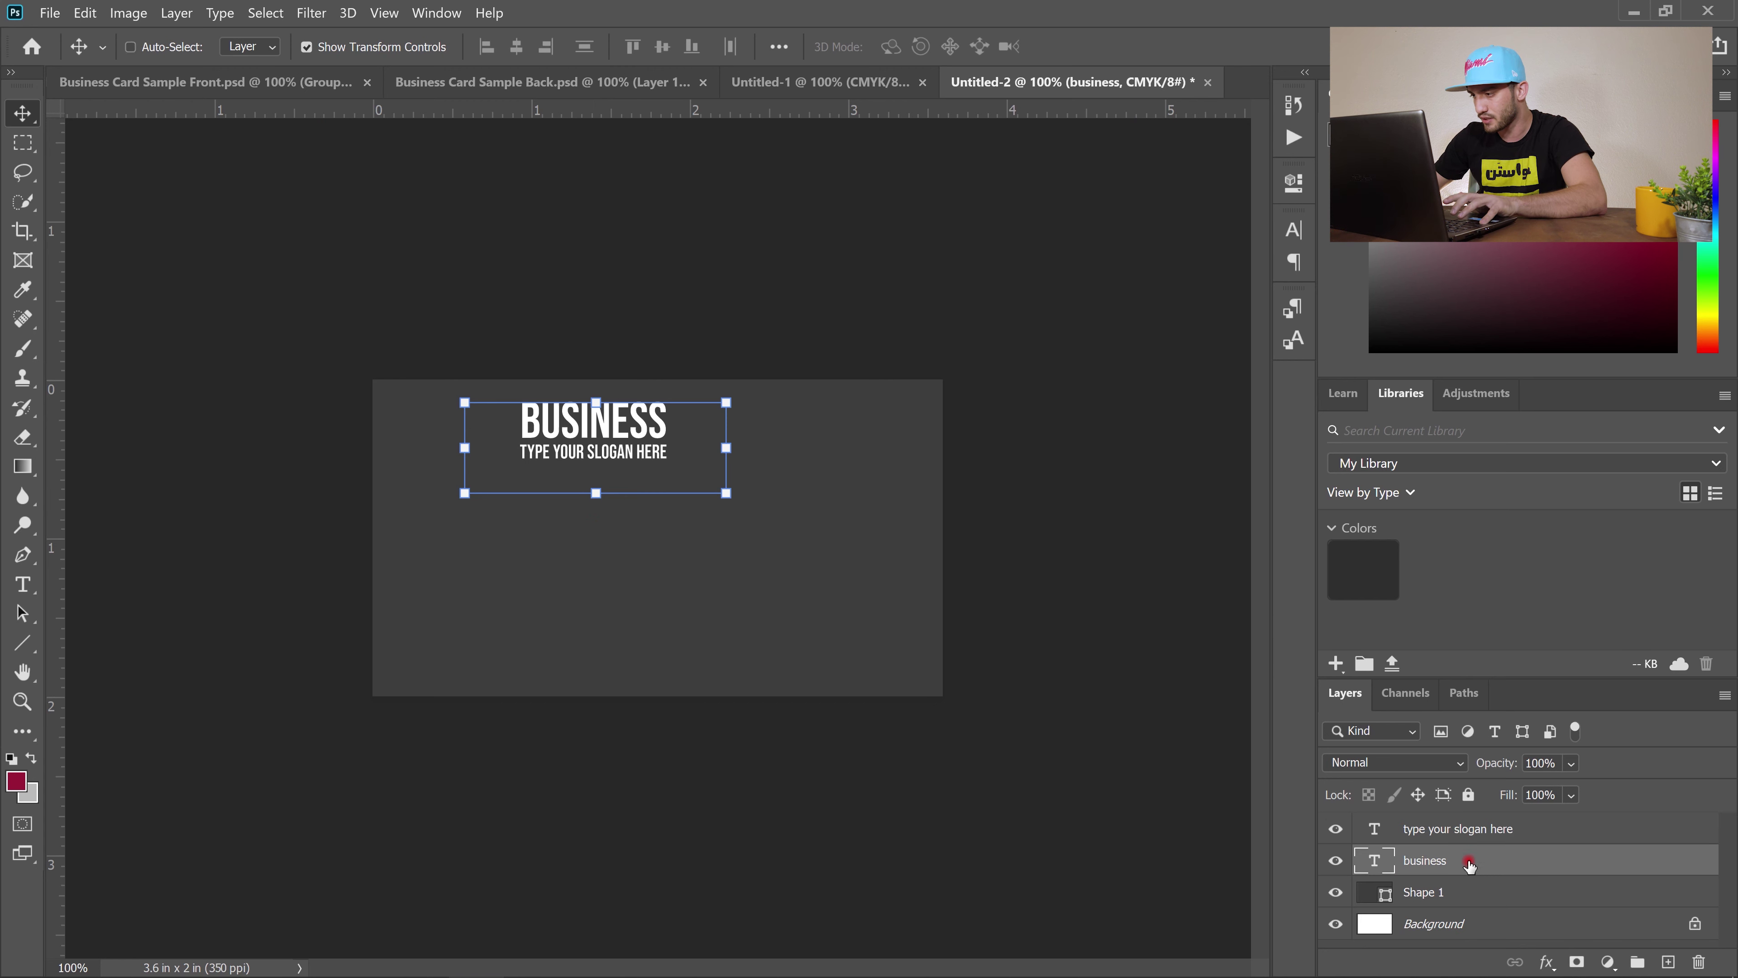
pyautogui.keyDown('ctrl'); pyautogui.click(1545, 833); pyautogui.keyUp('ctrl')
pyautogui.click(1497, 954)
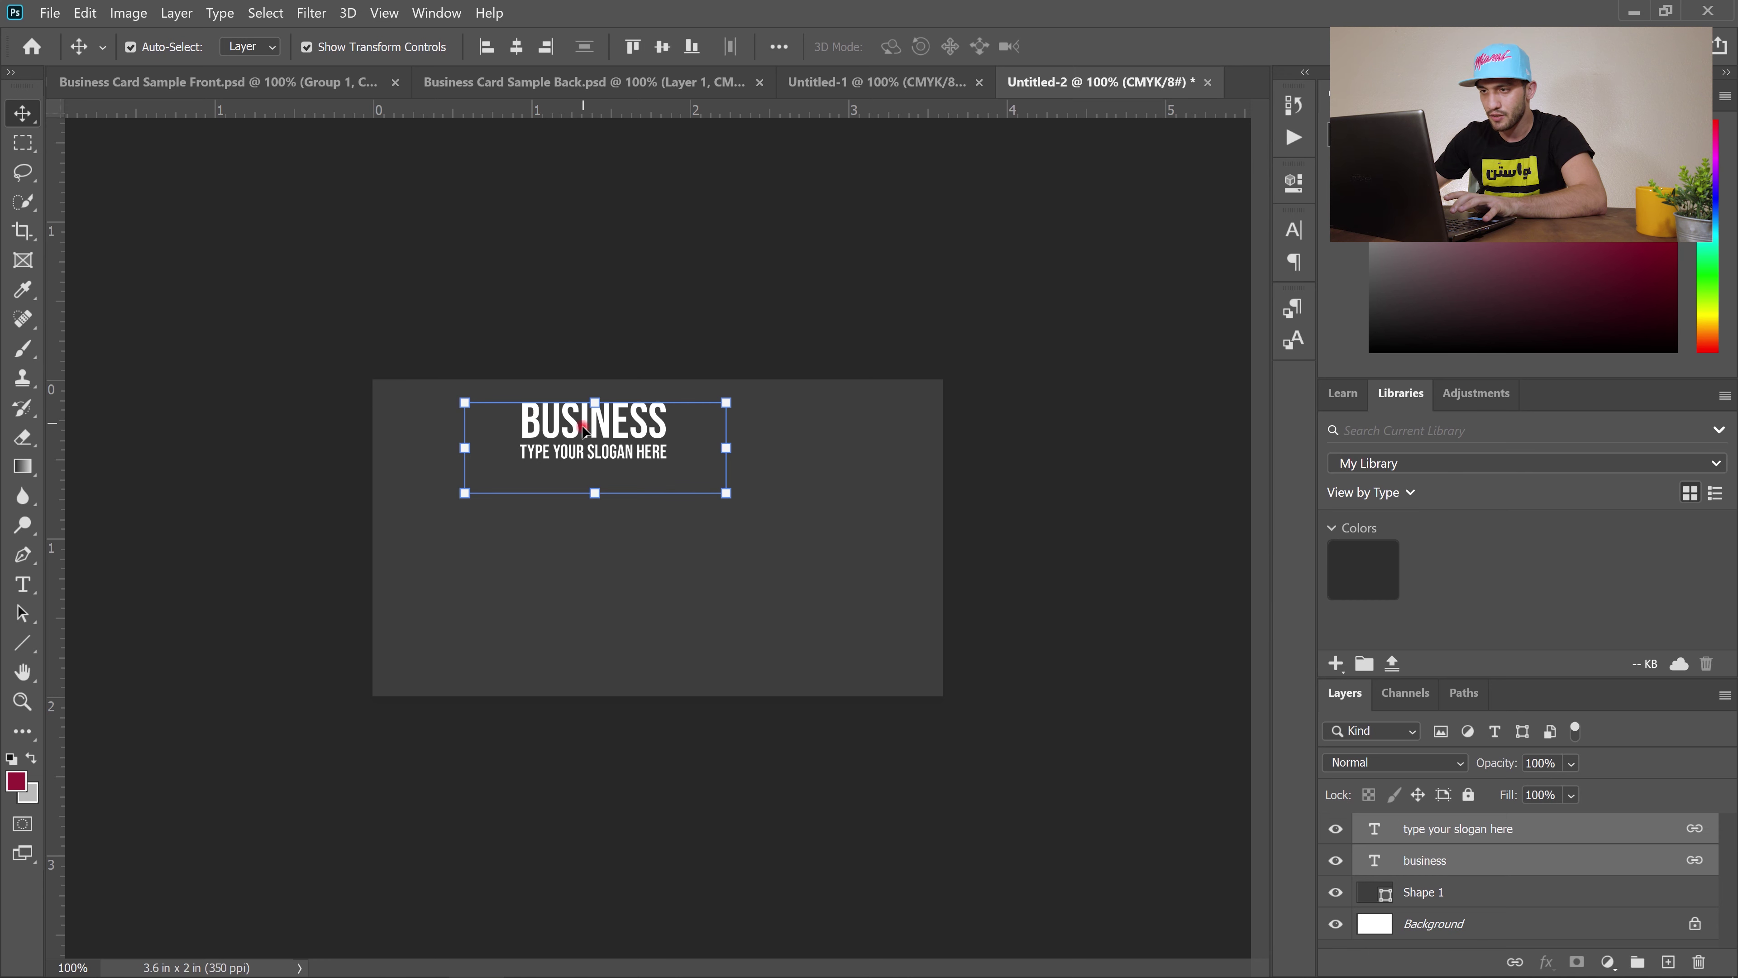
pyautogui.moveTo(578, 431); pyautogui.dragTo(642, 524)
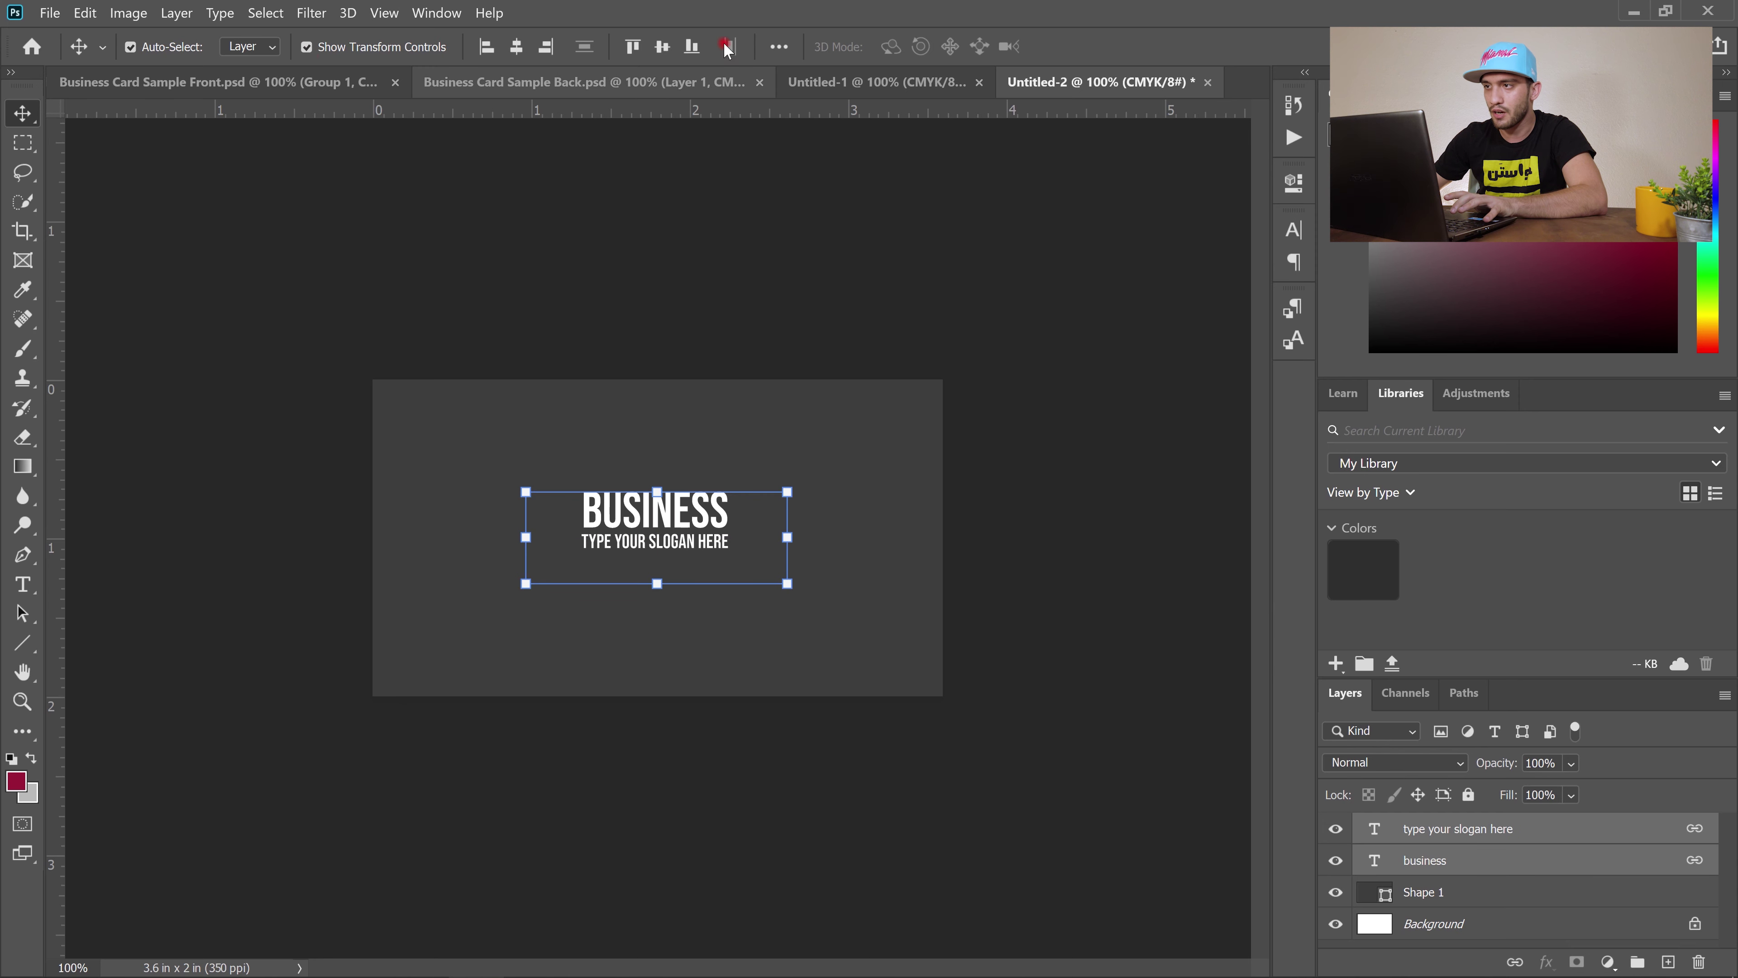
pyautogui.click(849, 83)
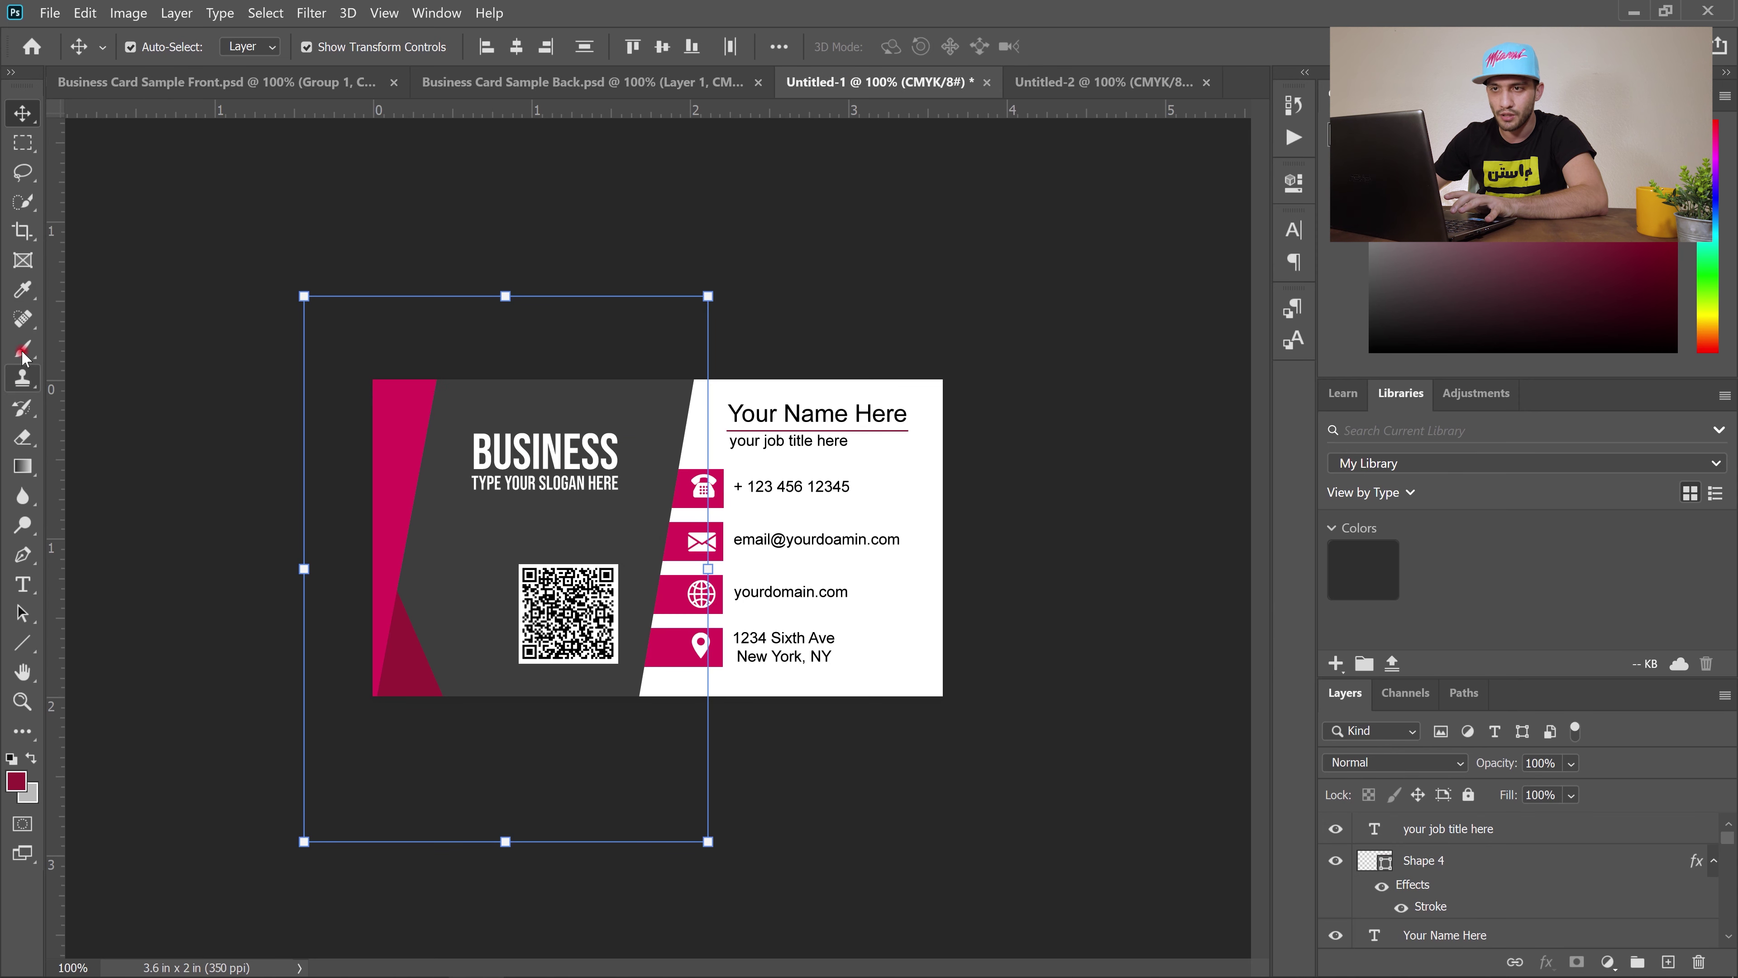
# Sample the pink from the first card's stripe as the foreground colour.
pyautogui.click(23, 289)
pyautogui.click(412, 425)
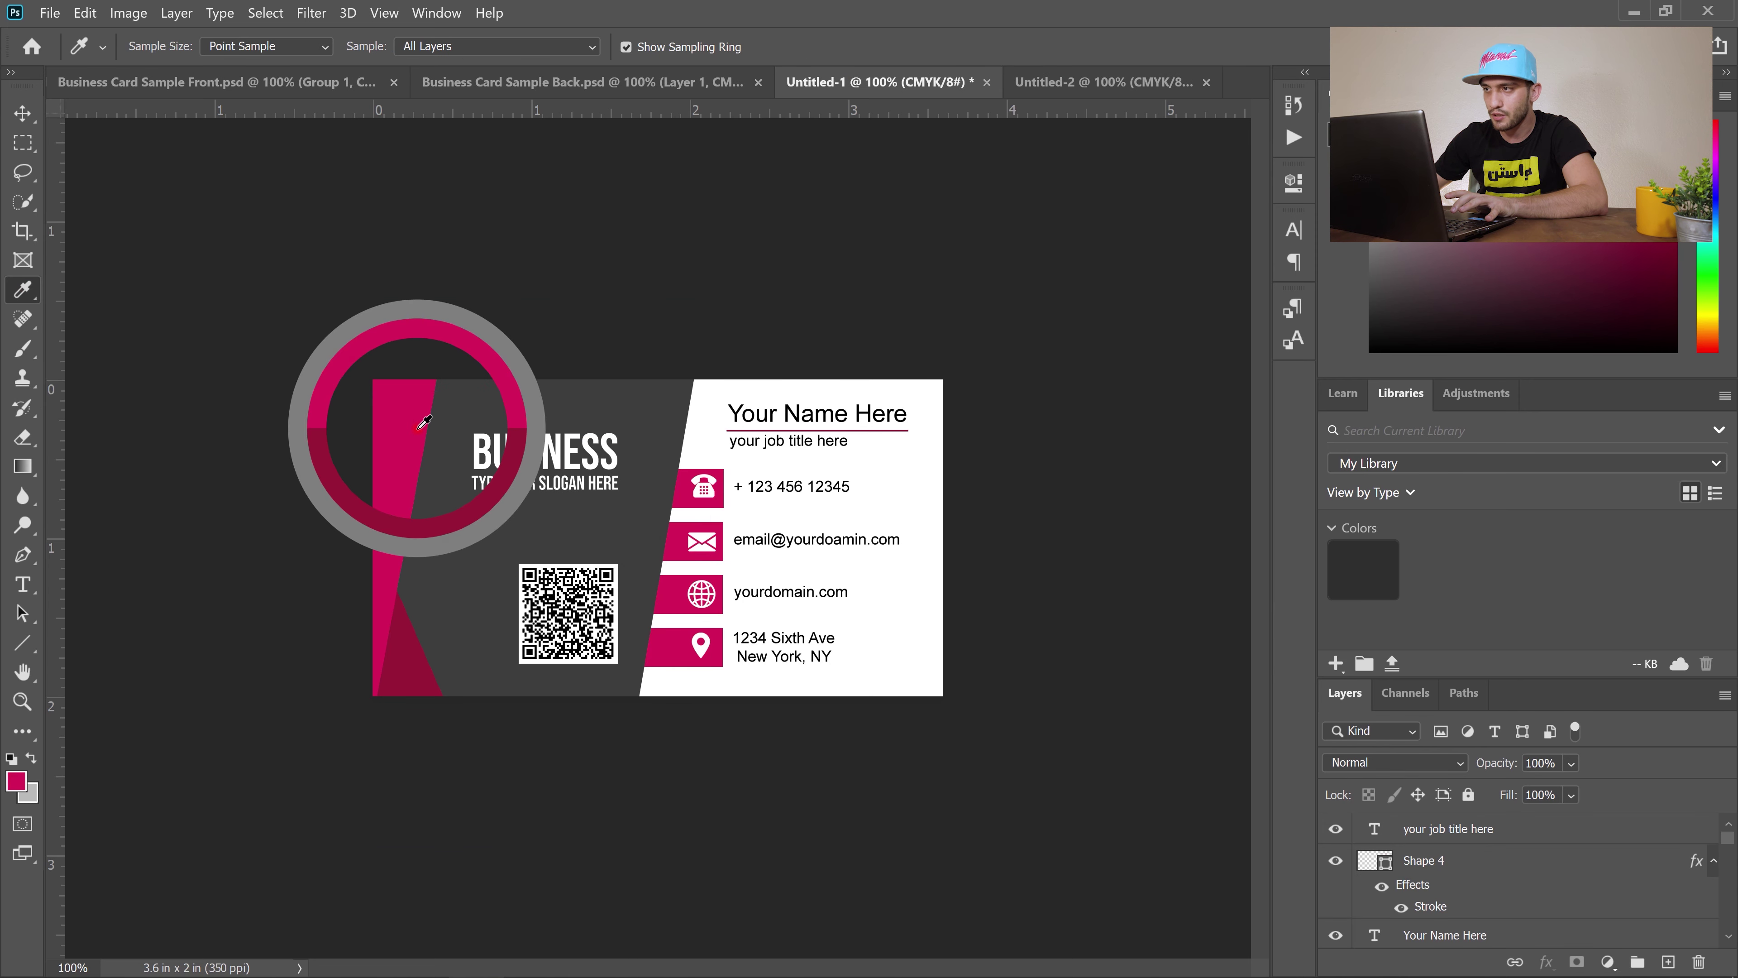
pyautogui.click(1040, 83)
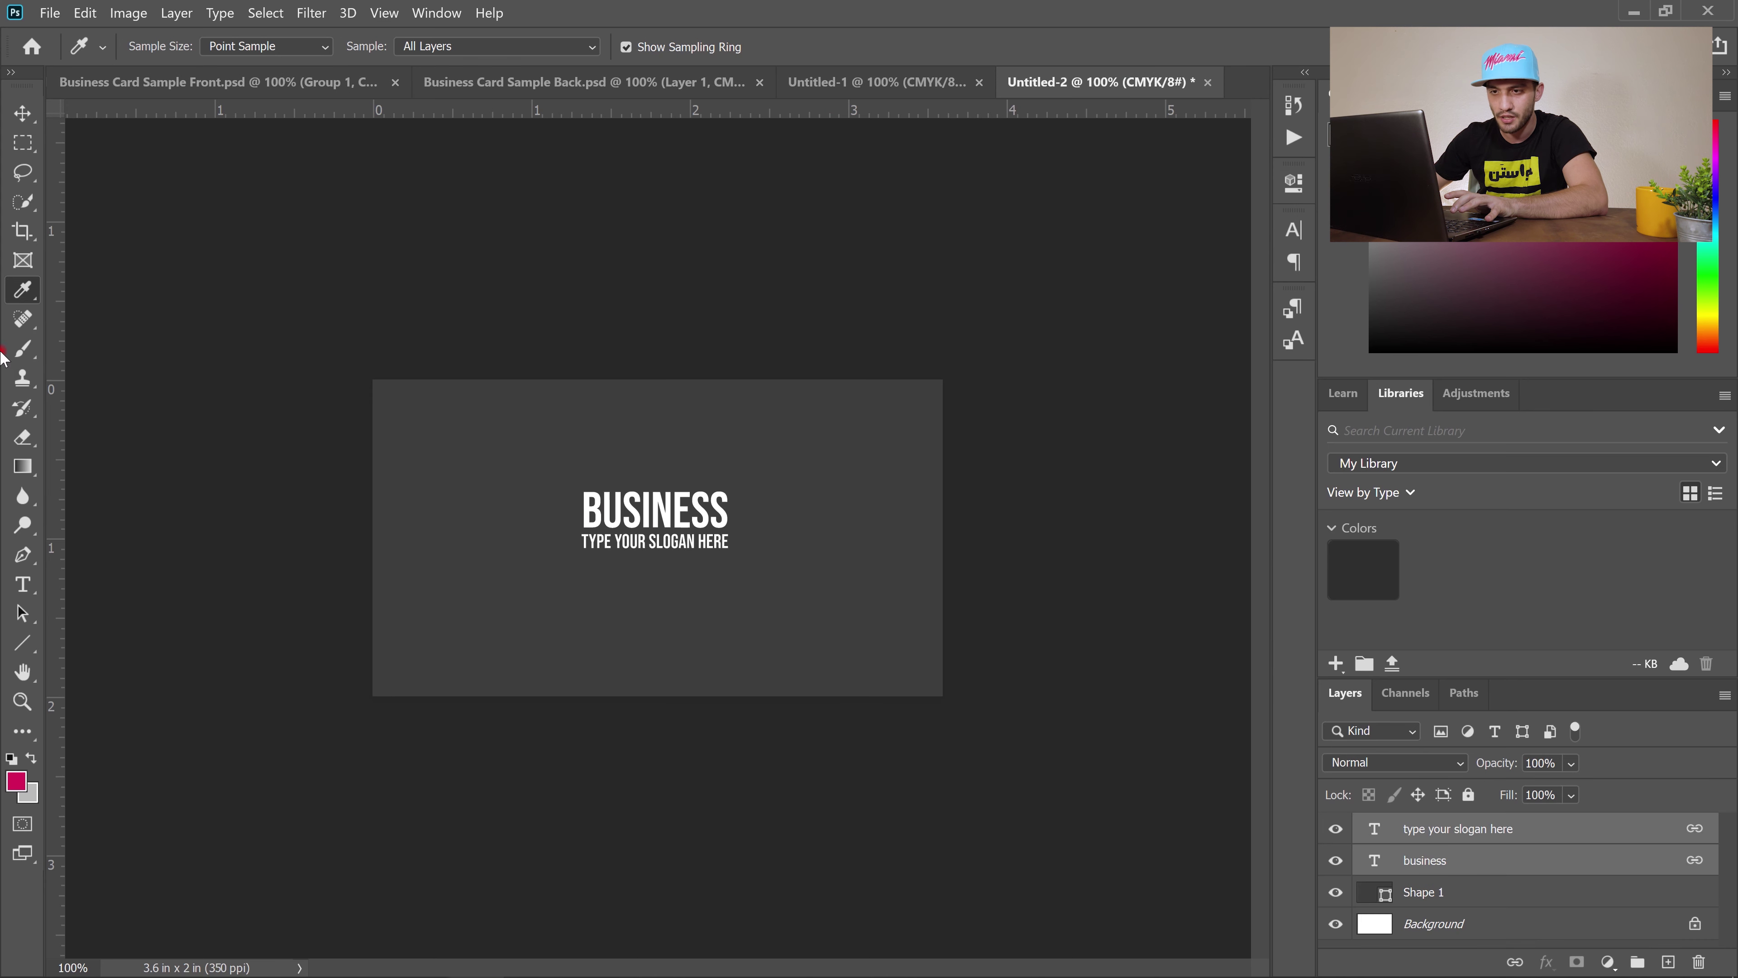
# Draw a pink rectangle over the second card's lower half, layered beneath the text.
pyautogui.click(23, 642)
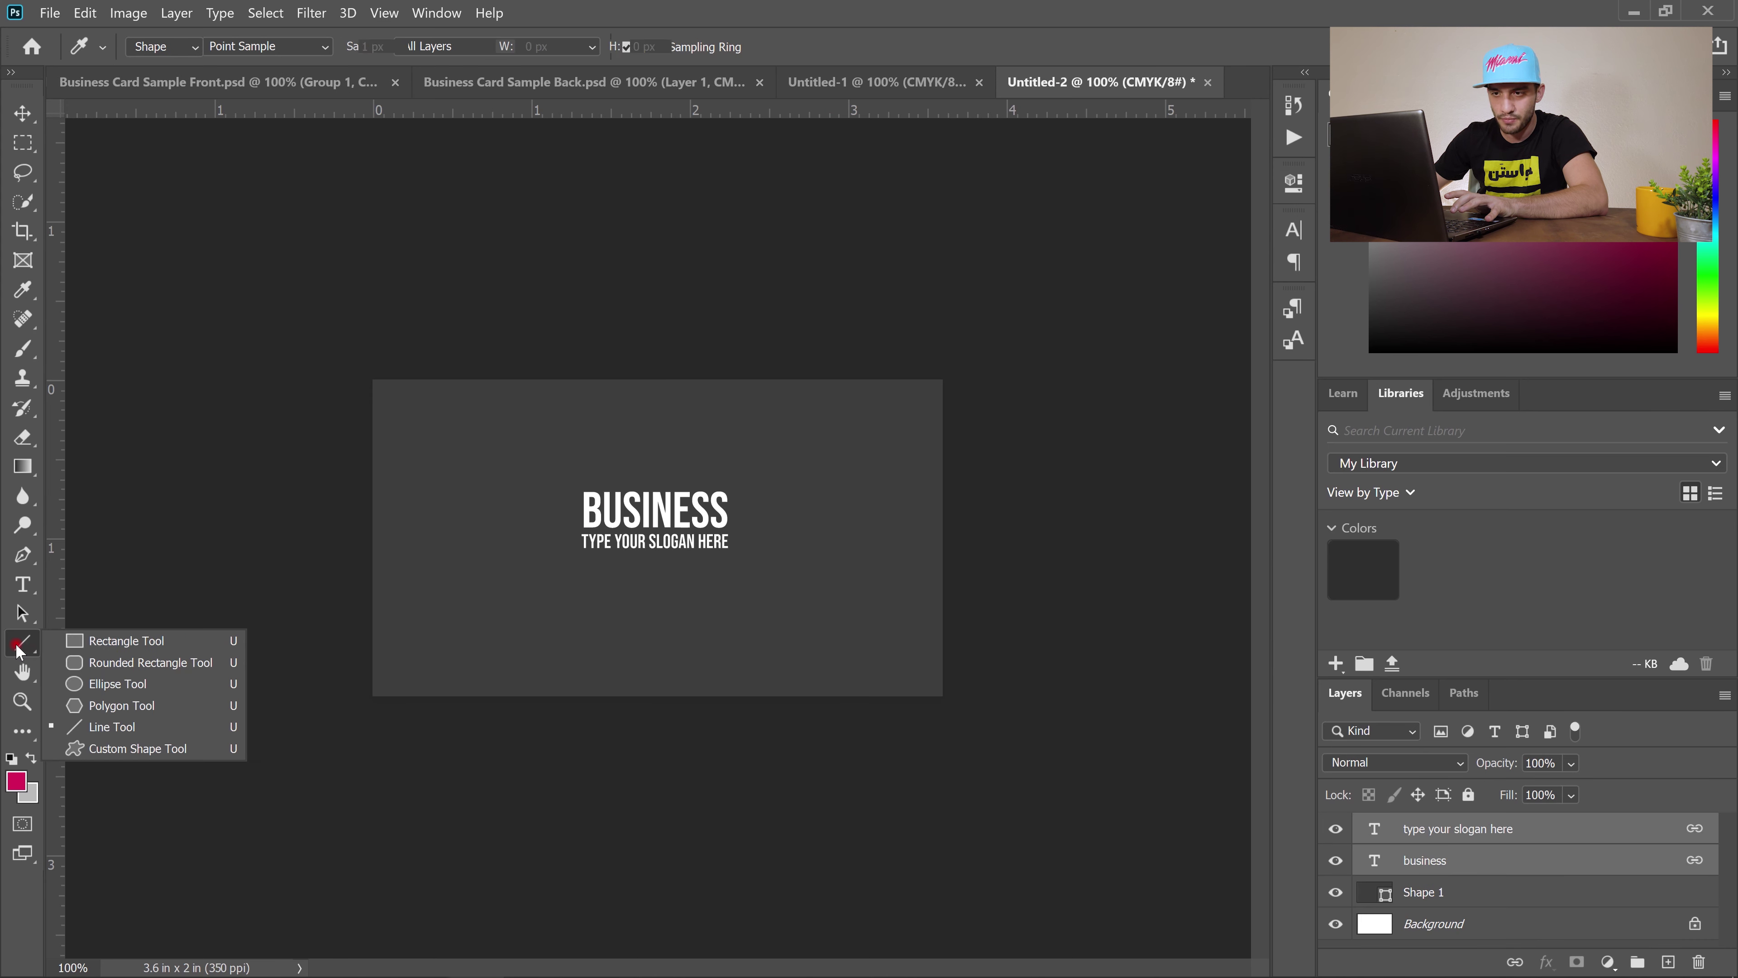
pyautogui.click(70, 643)
pyautogui.moveTo(309, 739); pyautogui.dragTo(1028, 531)
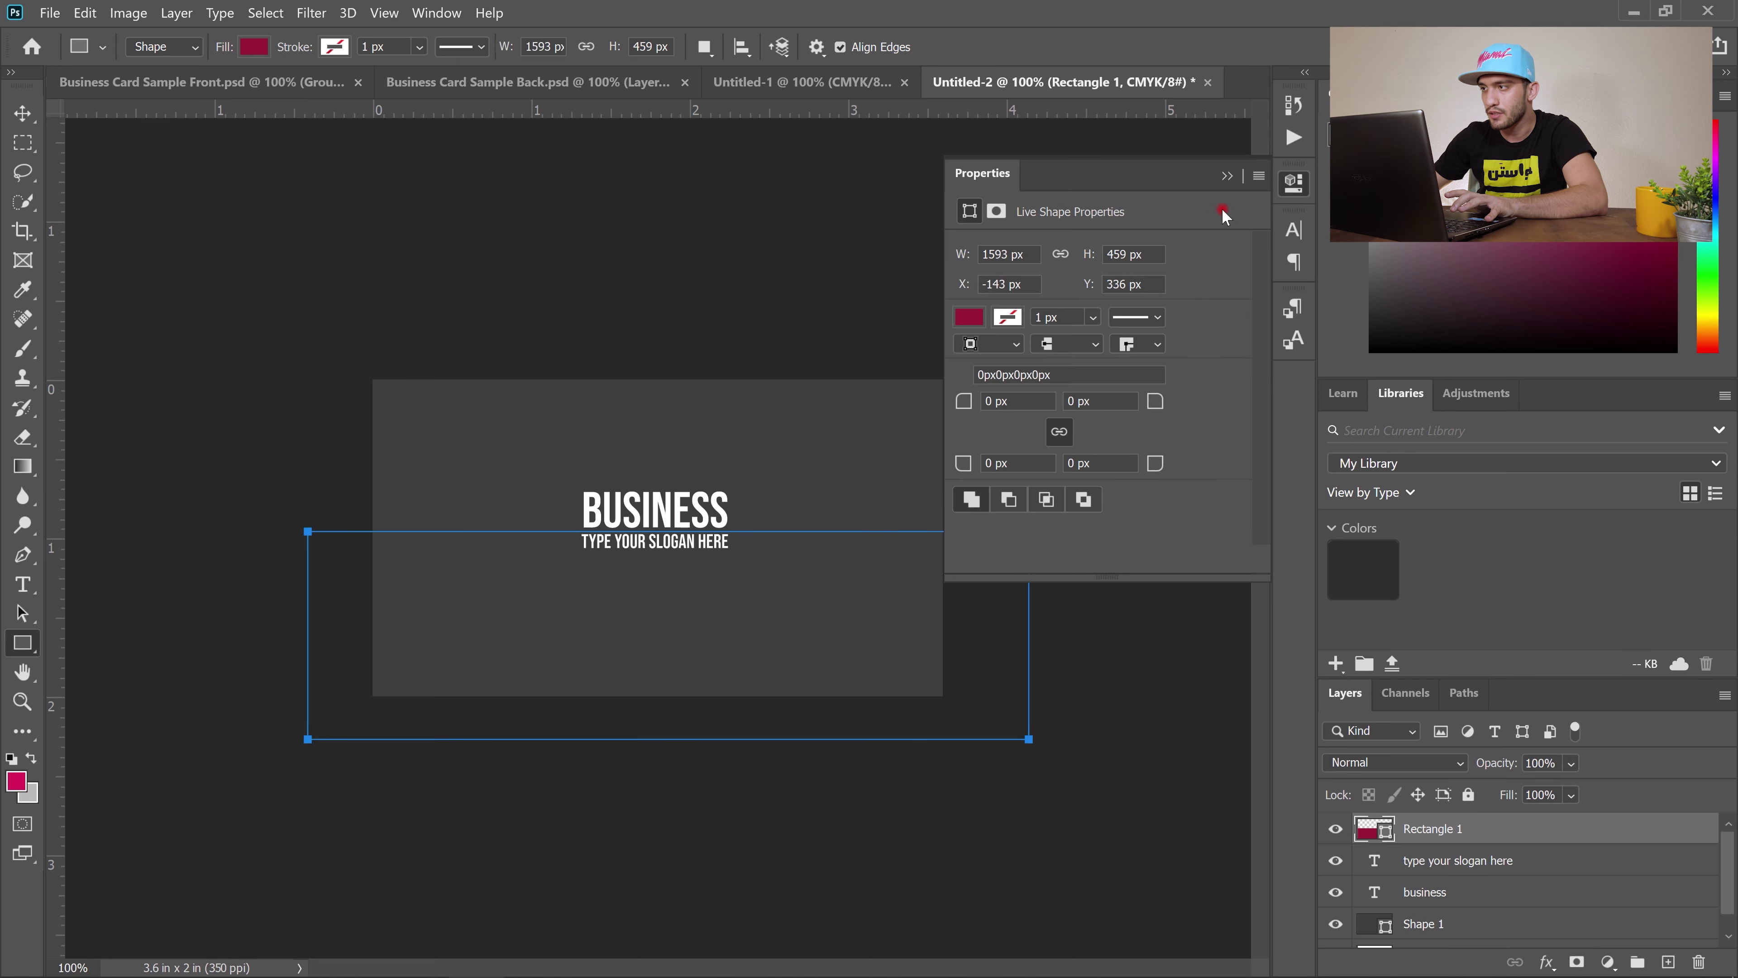
pyautogui.click(1229, 177)
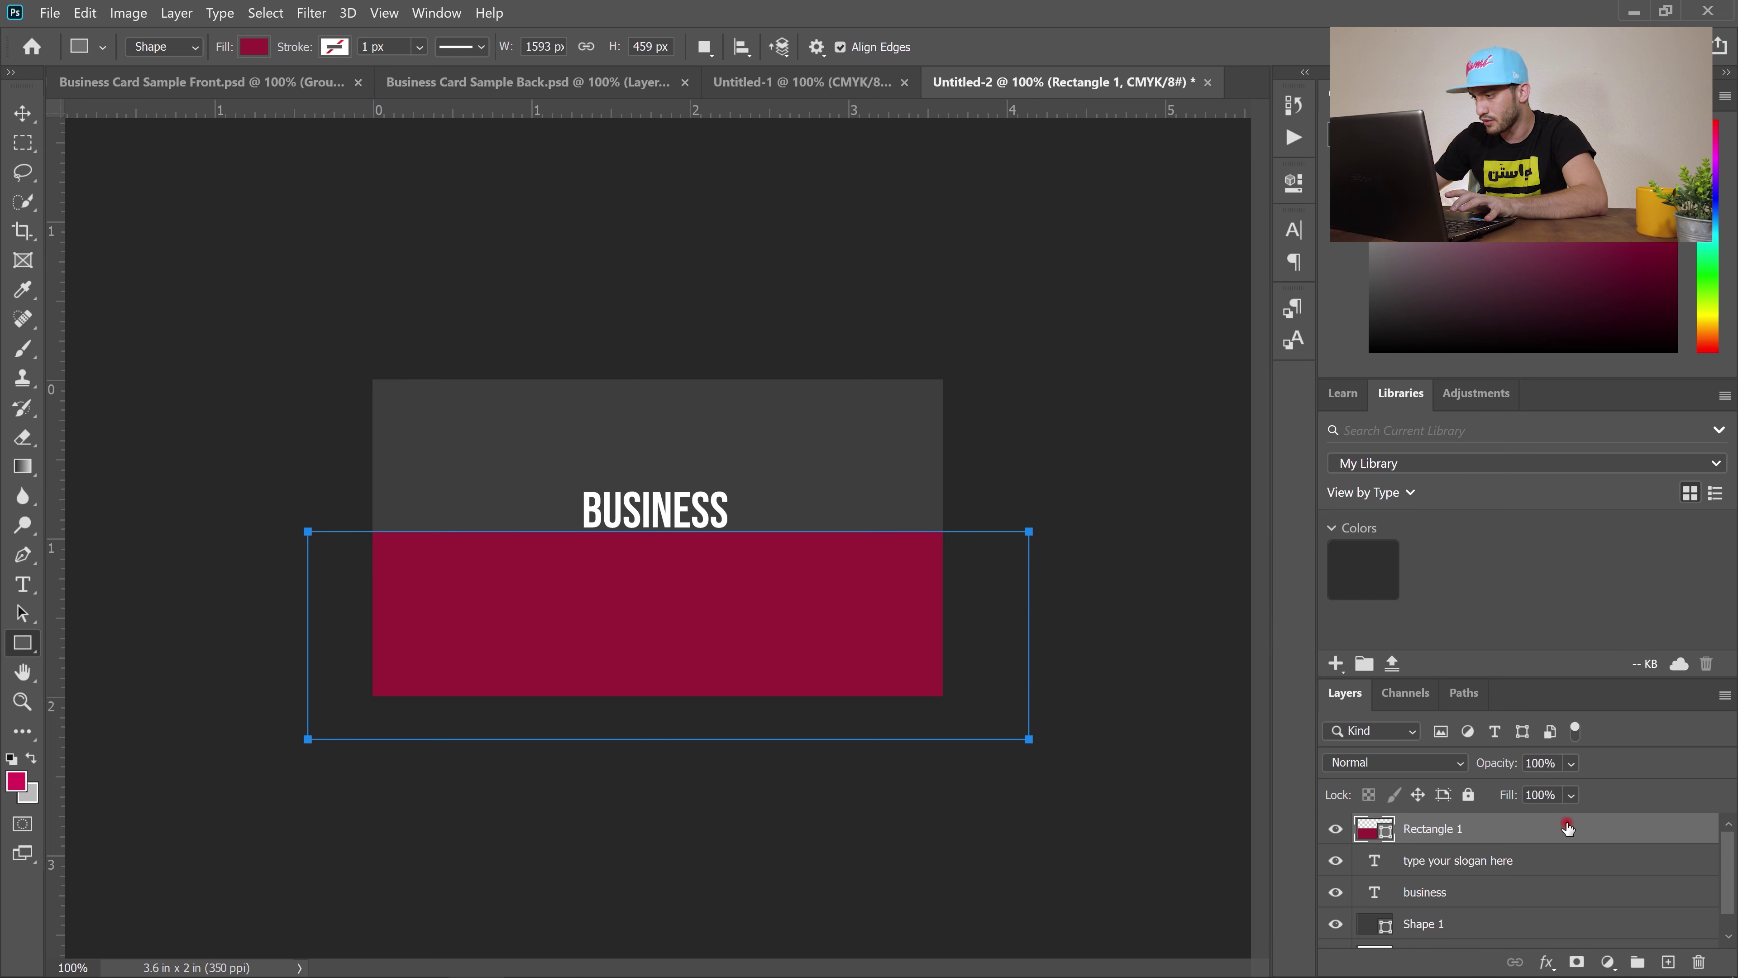
pyautogui.moveTo(1561, 829); pyautogui.dragTo(1559, 903)
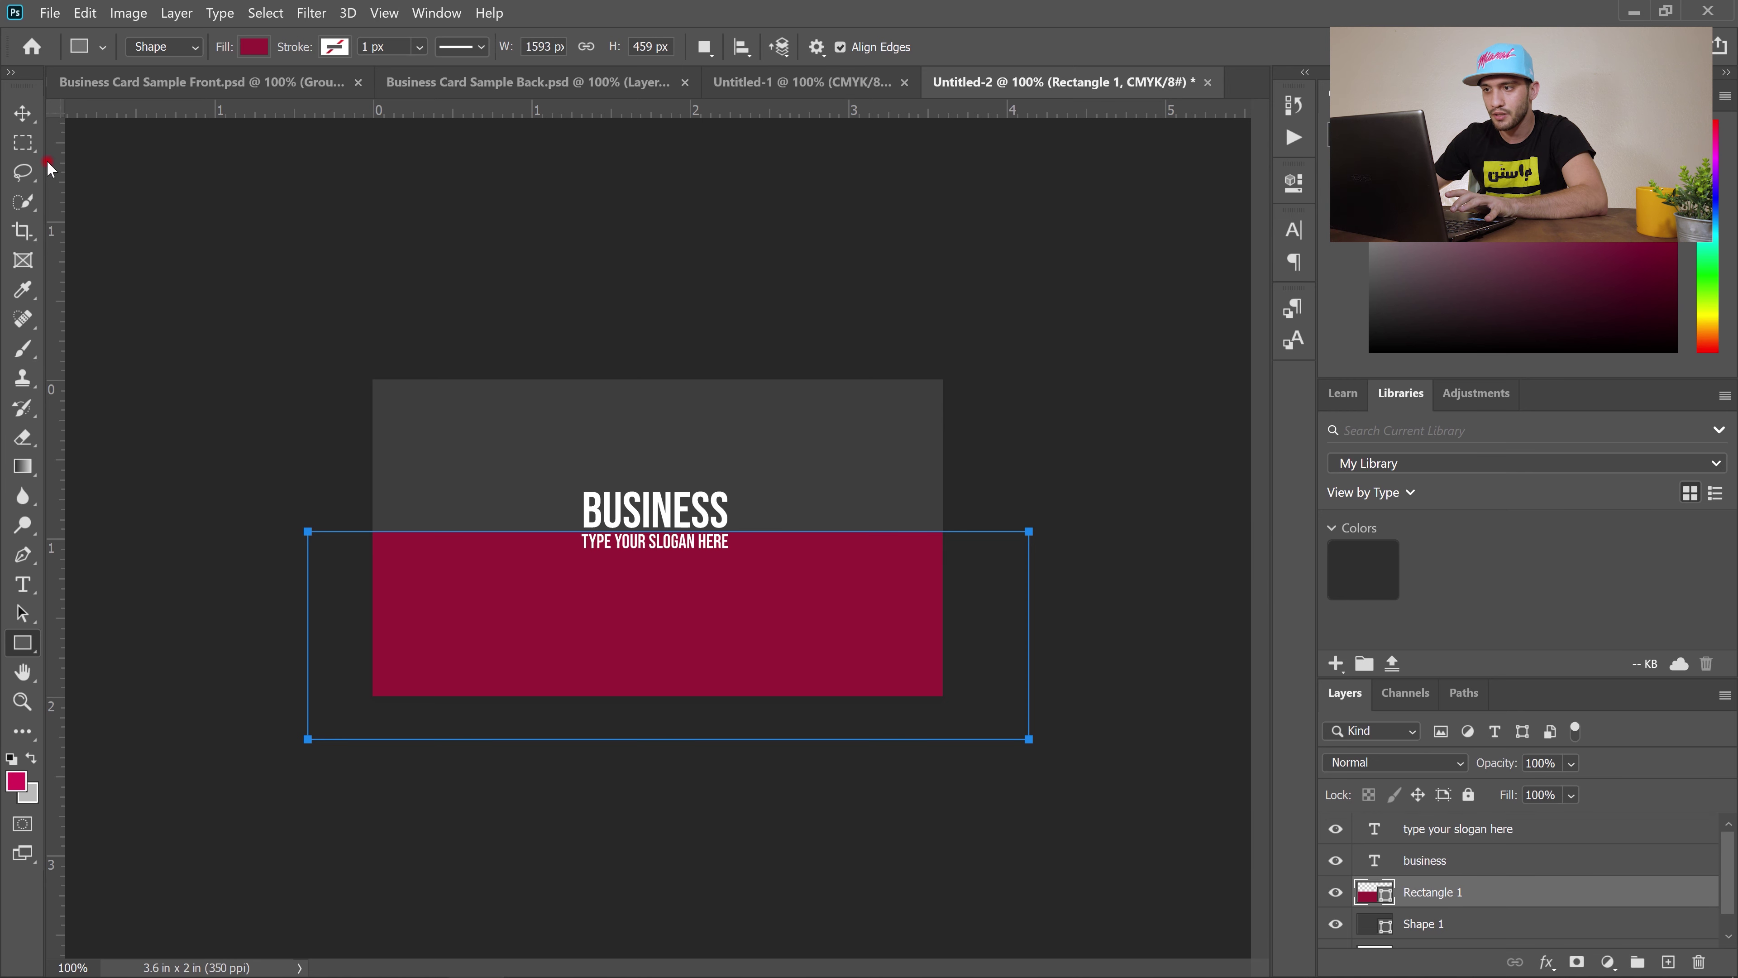
pyautogui.moveTo(47, 163); pyautogui.dragTo(55, 189)
pyautogui.click(202, 399)
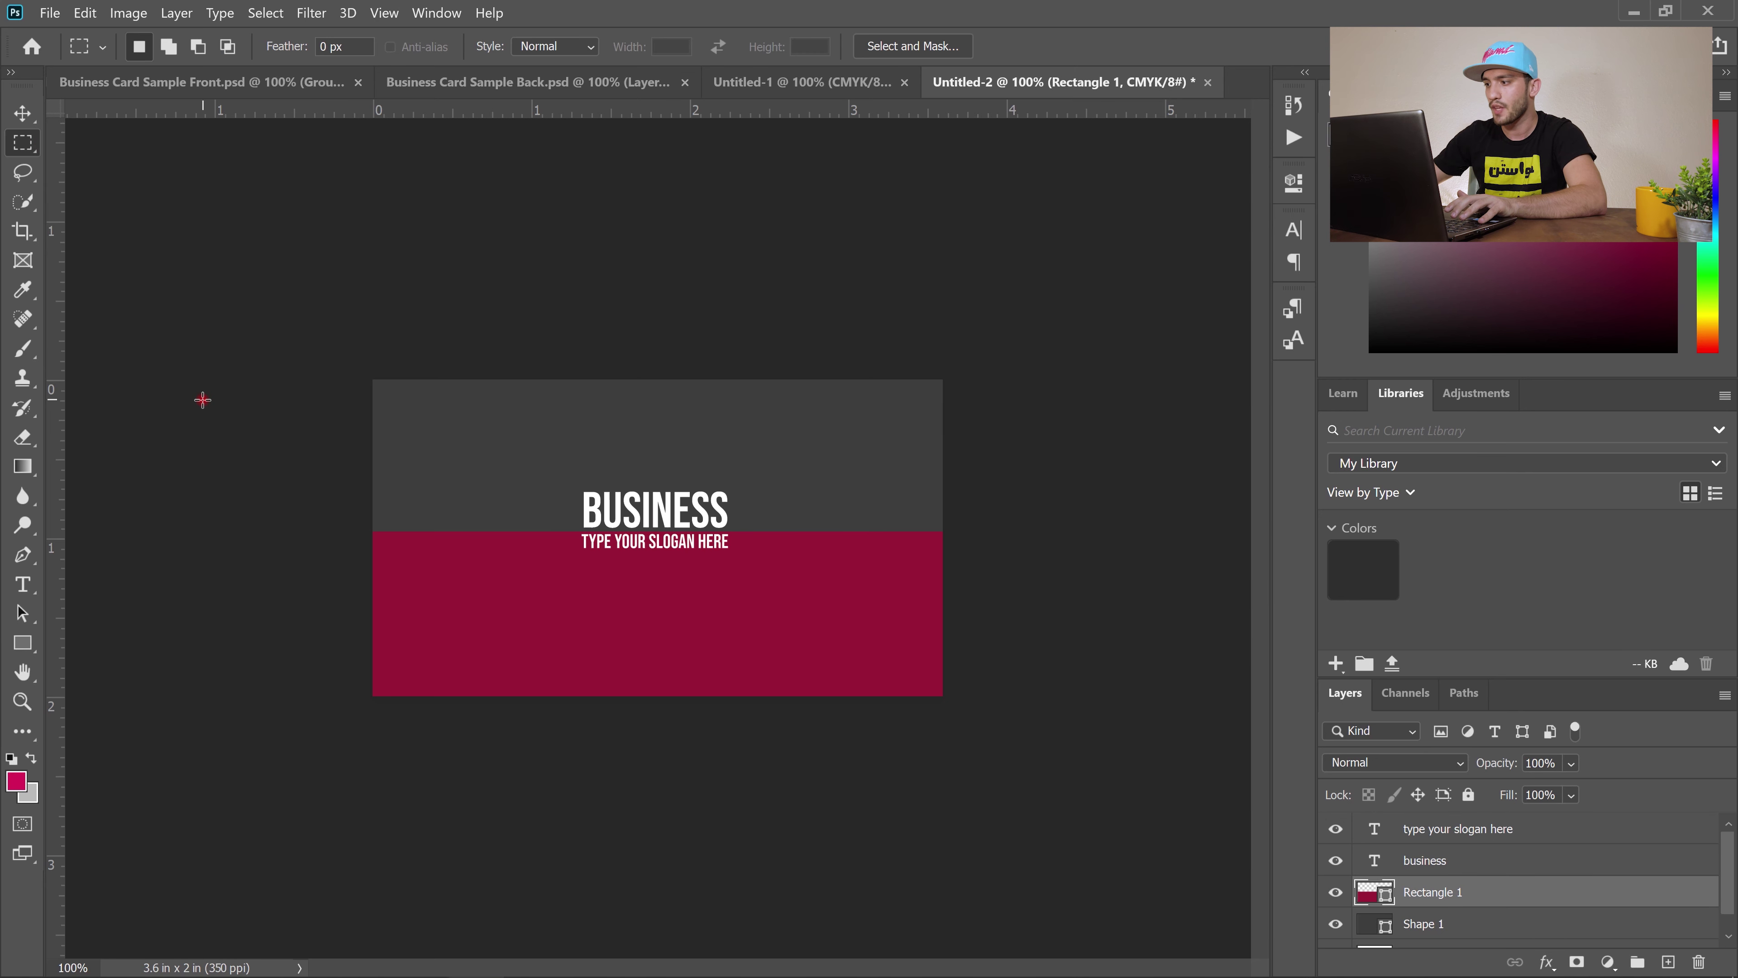
# Save Untitled-1 as a quality-12 JPEG named 'BC Back' in Tutorial 6.
pyautogui.click(785, 81)
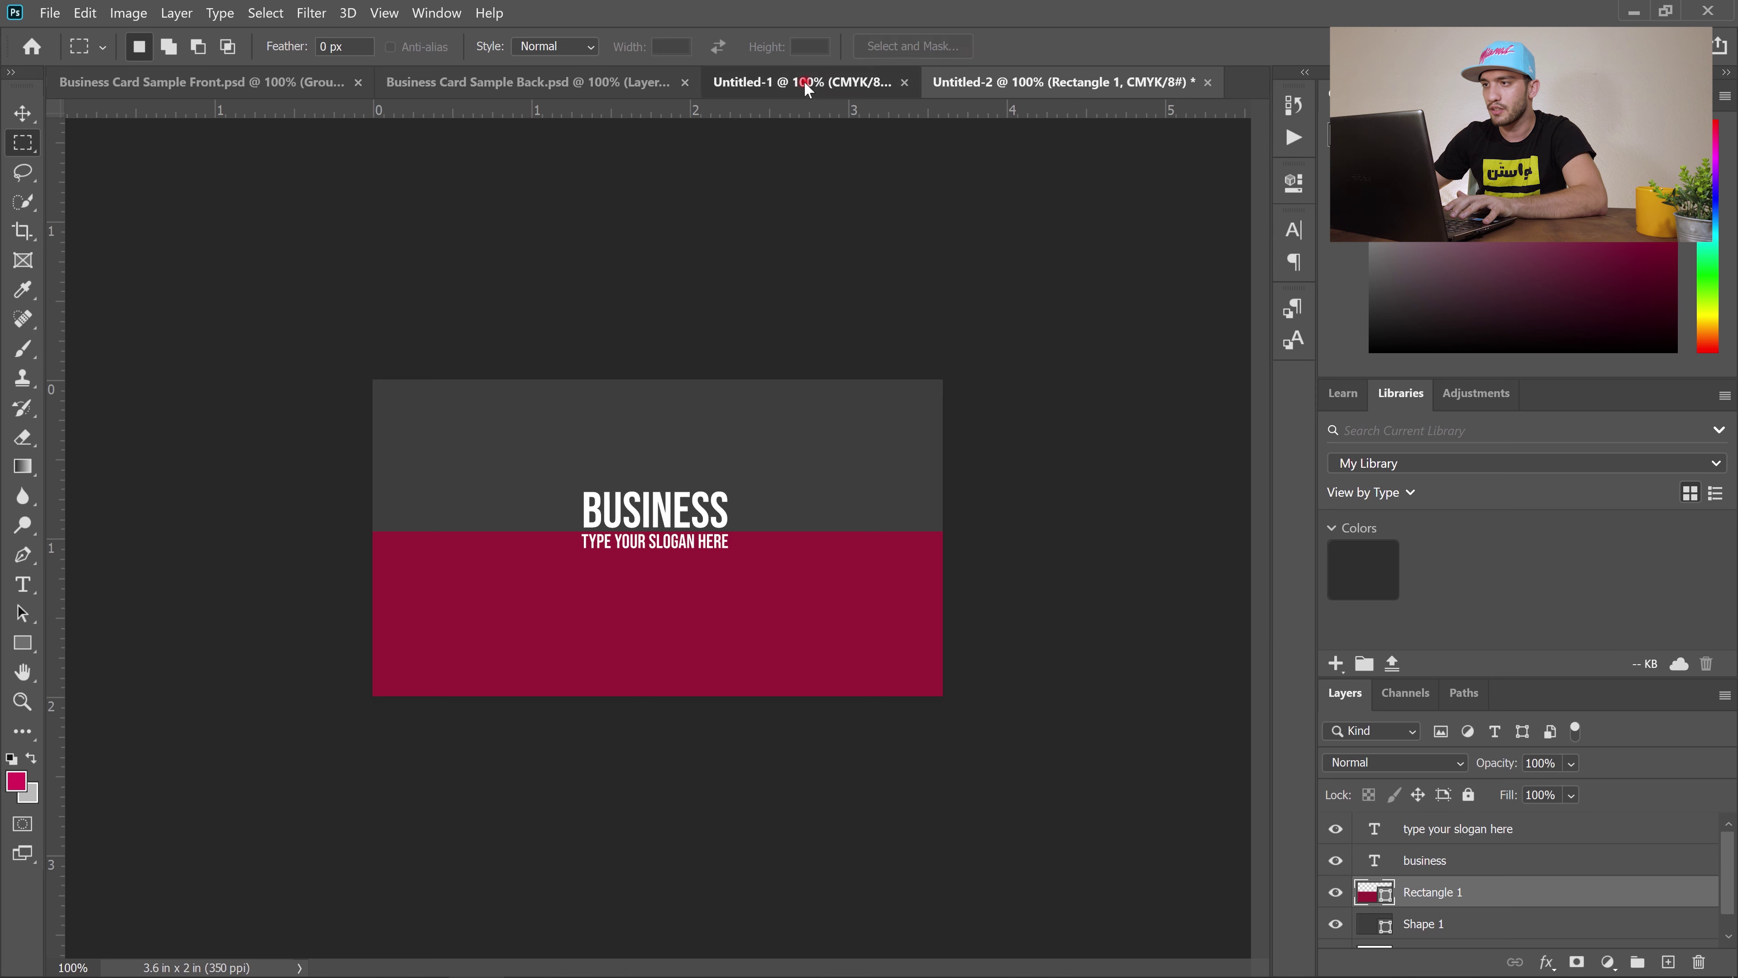
pyautogui.click(46, 9)
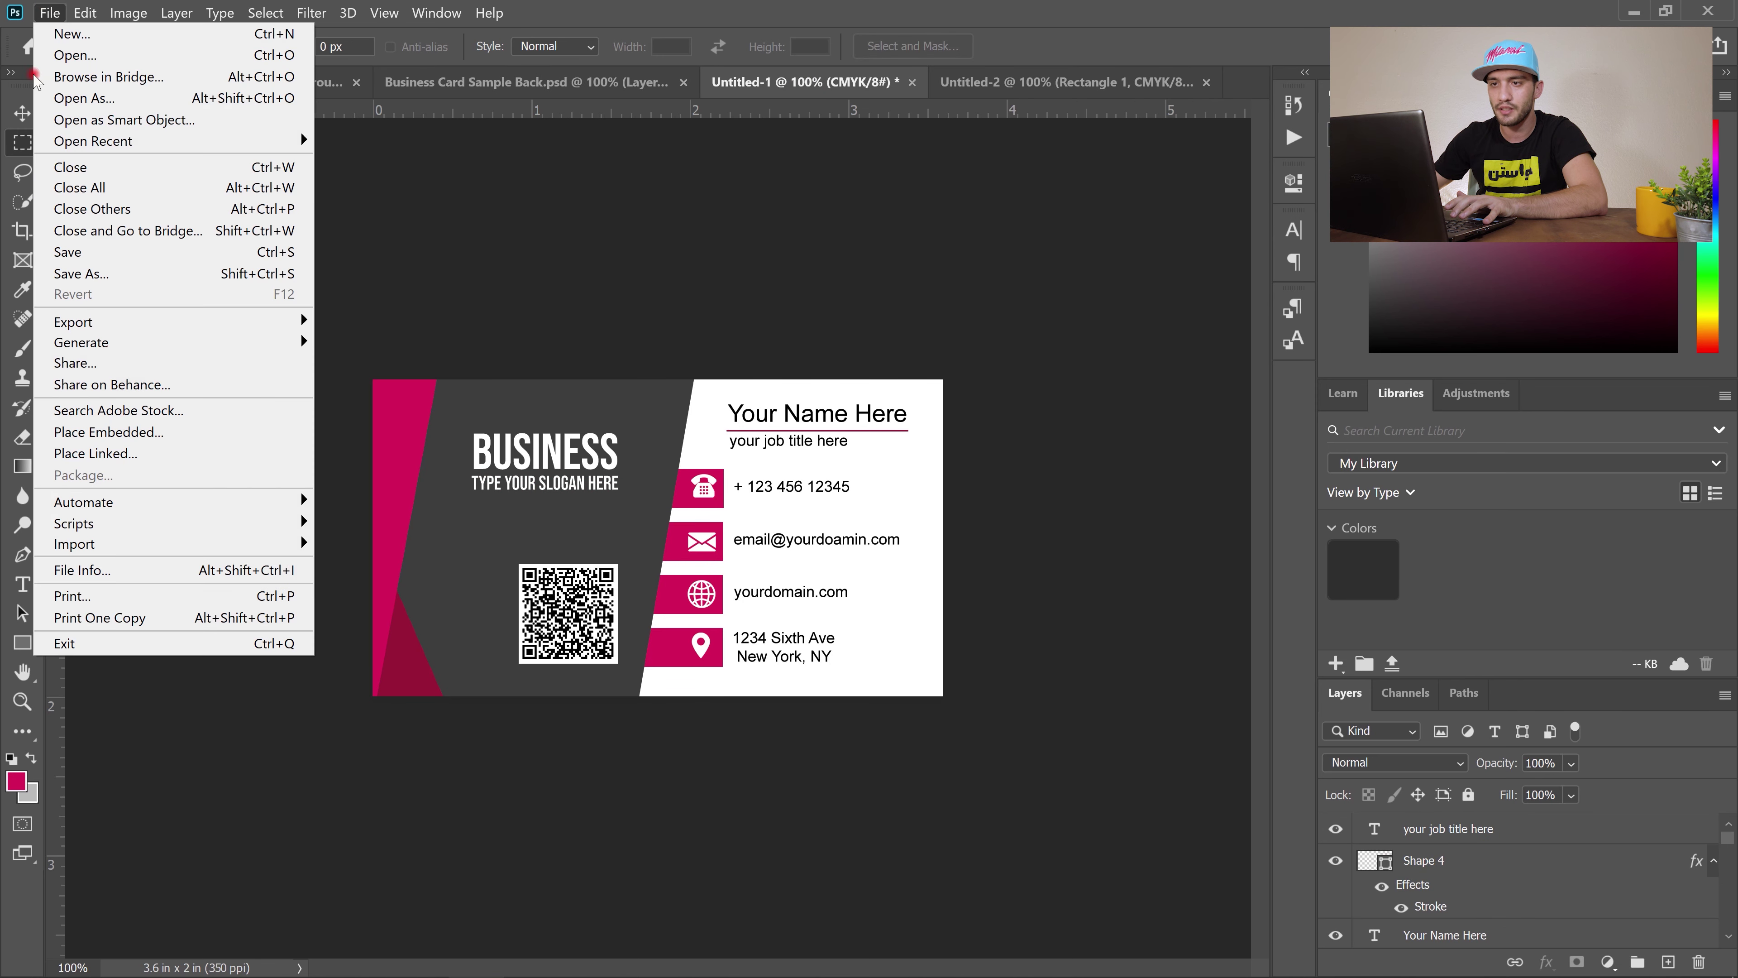
pyautogui.click(172, 272)
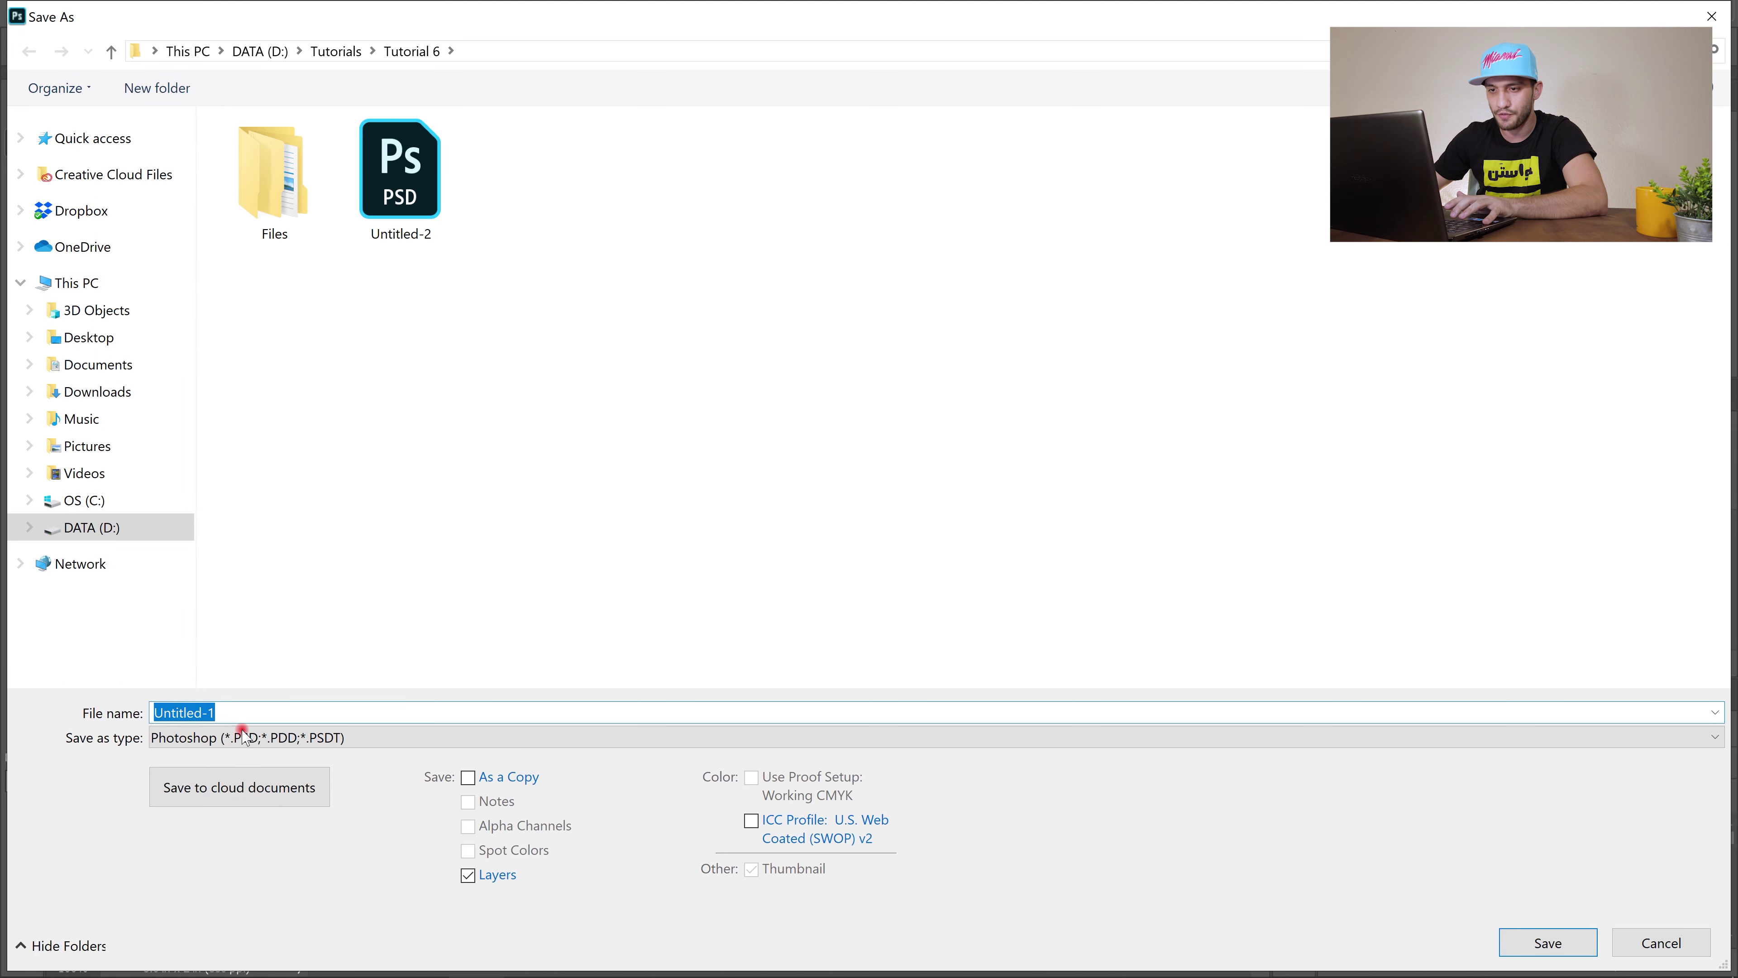
pyautogui.click(244, 737)
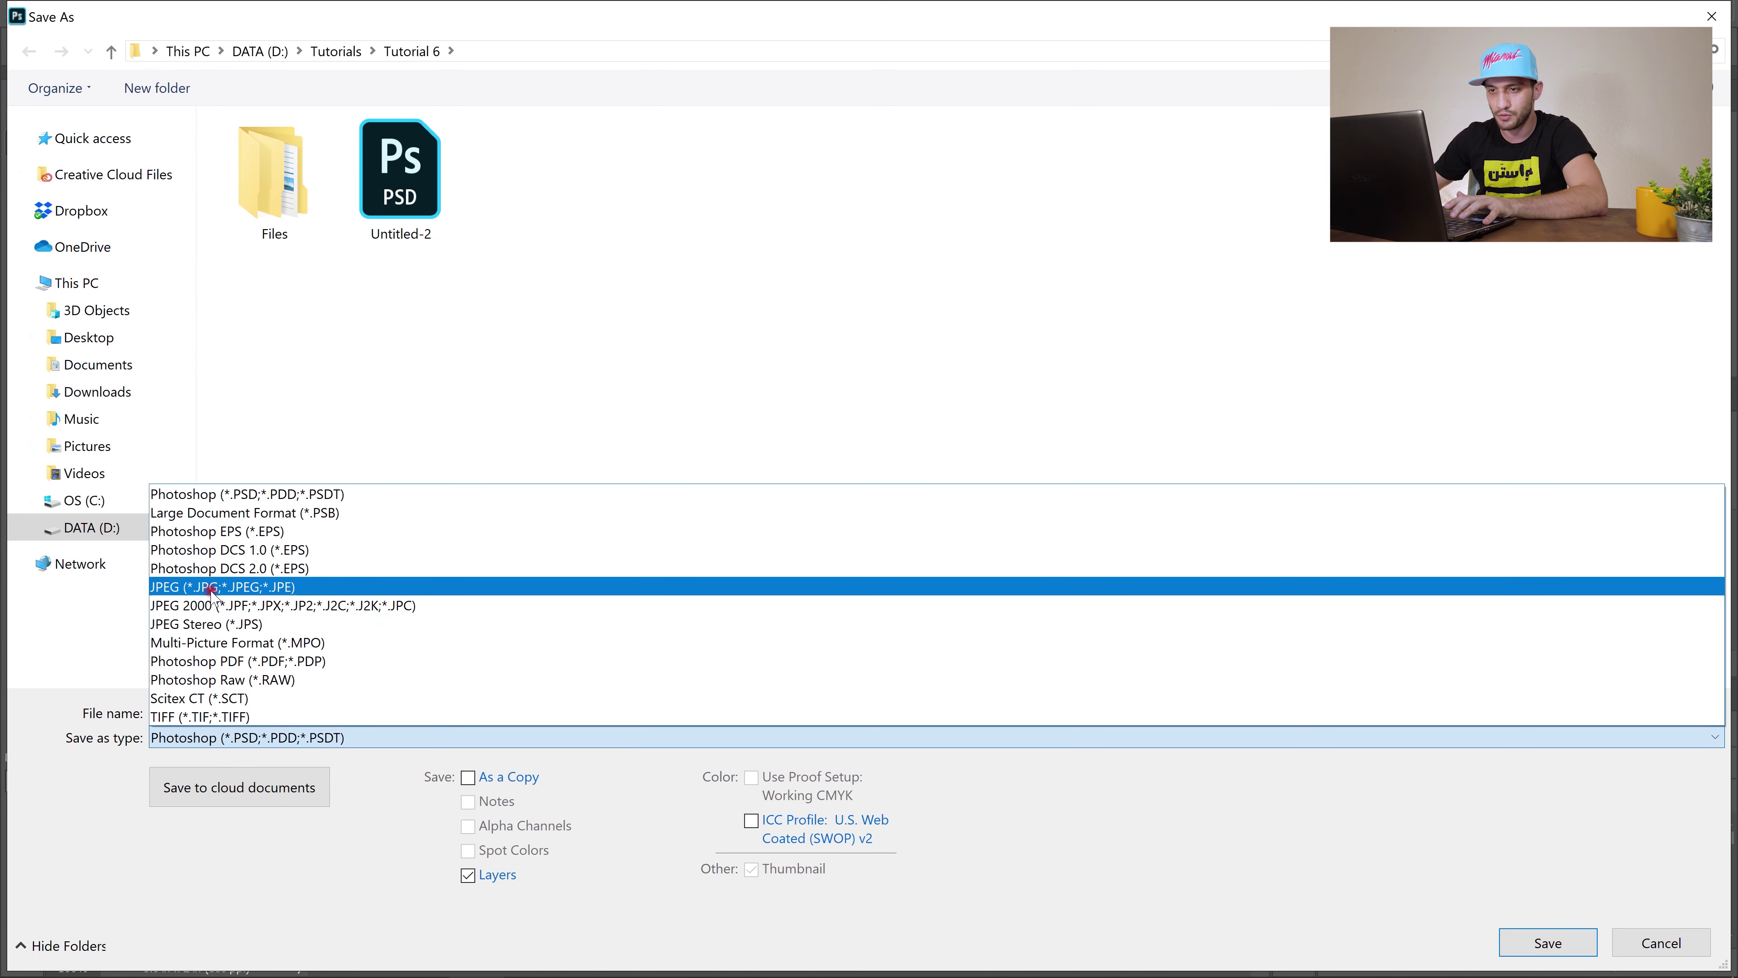
pyautogui.click(212, 586)
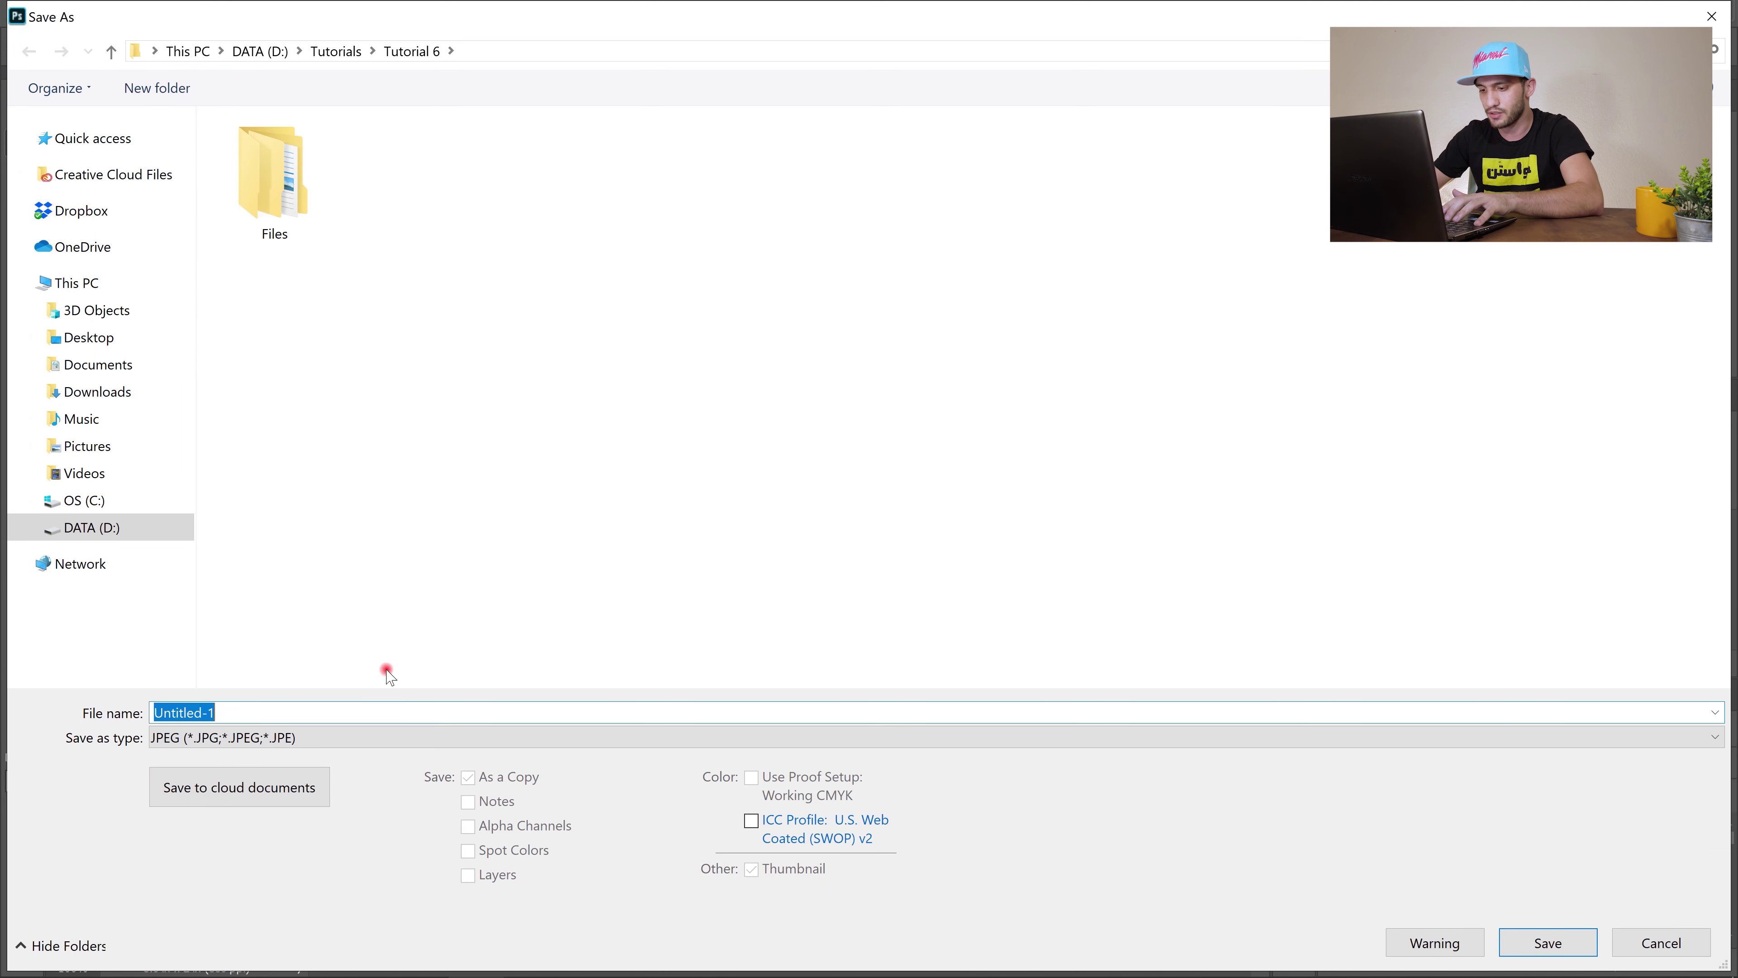
pyautogui.write('BC')
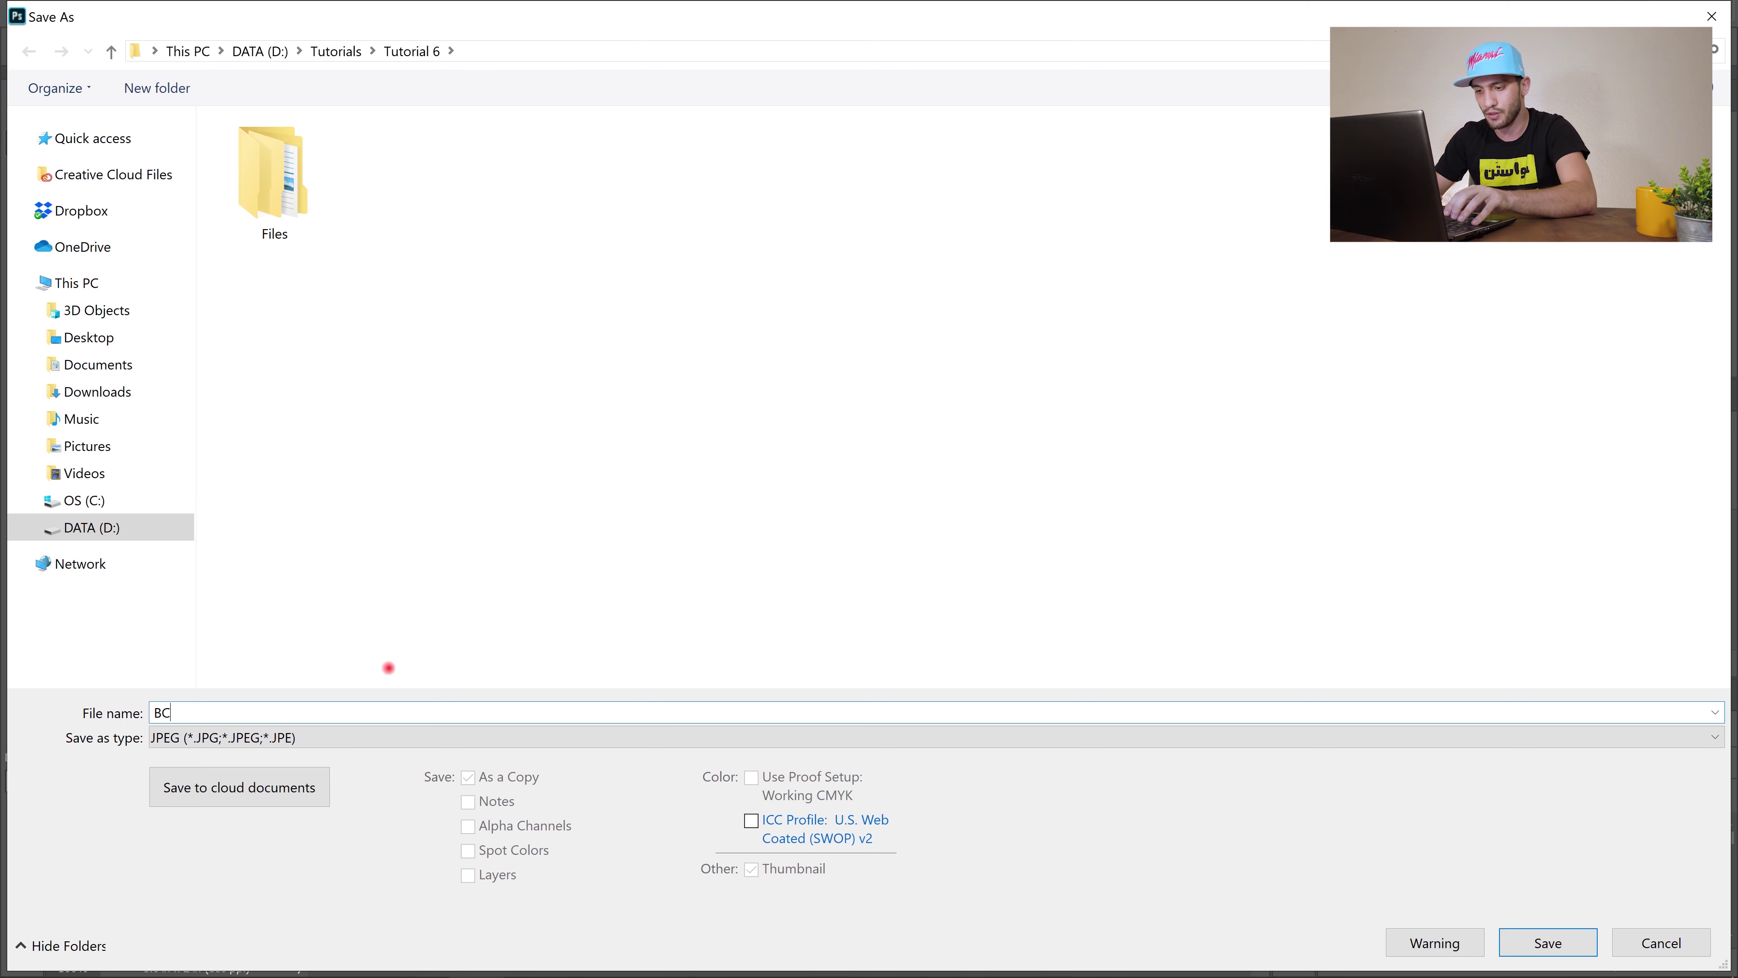
pyautogui.write(' Back')
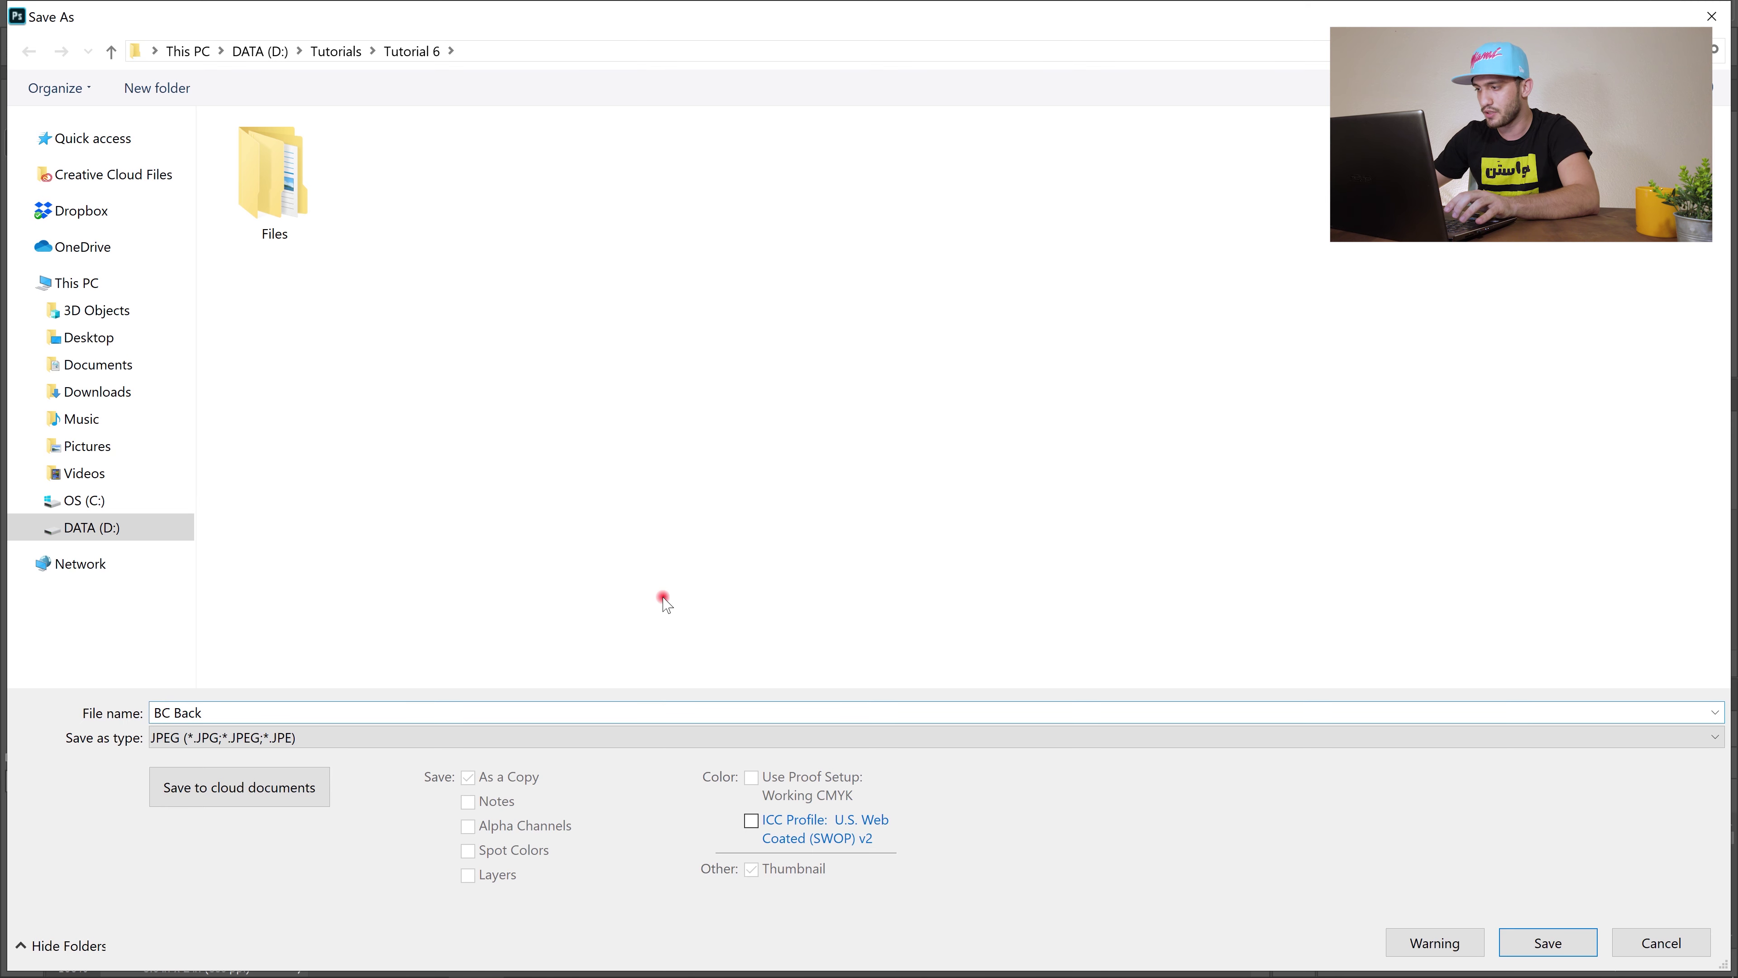
pyautogui.click(1546, 943)
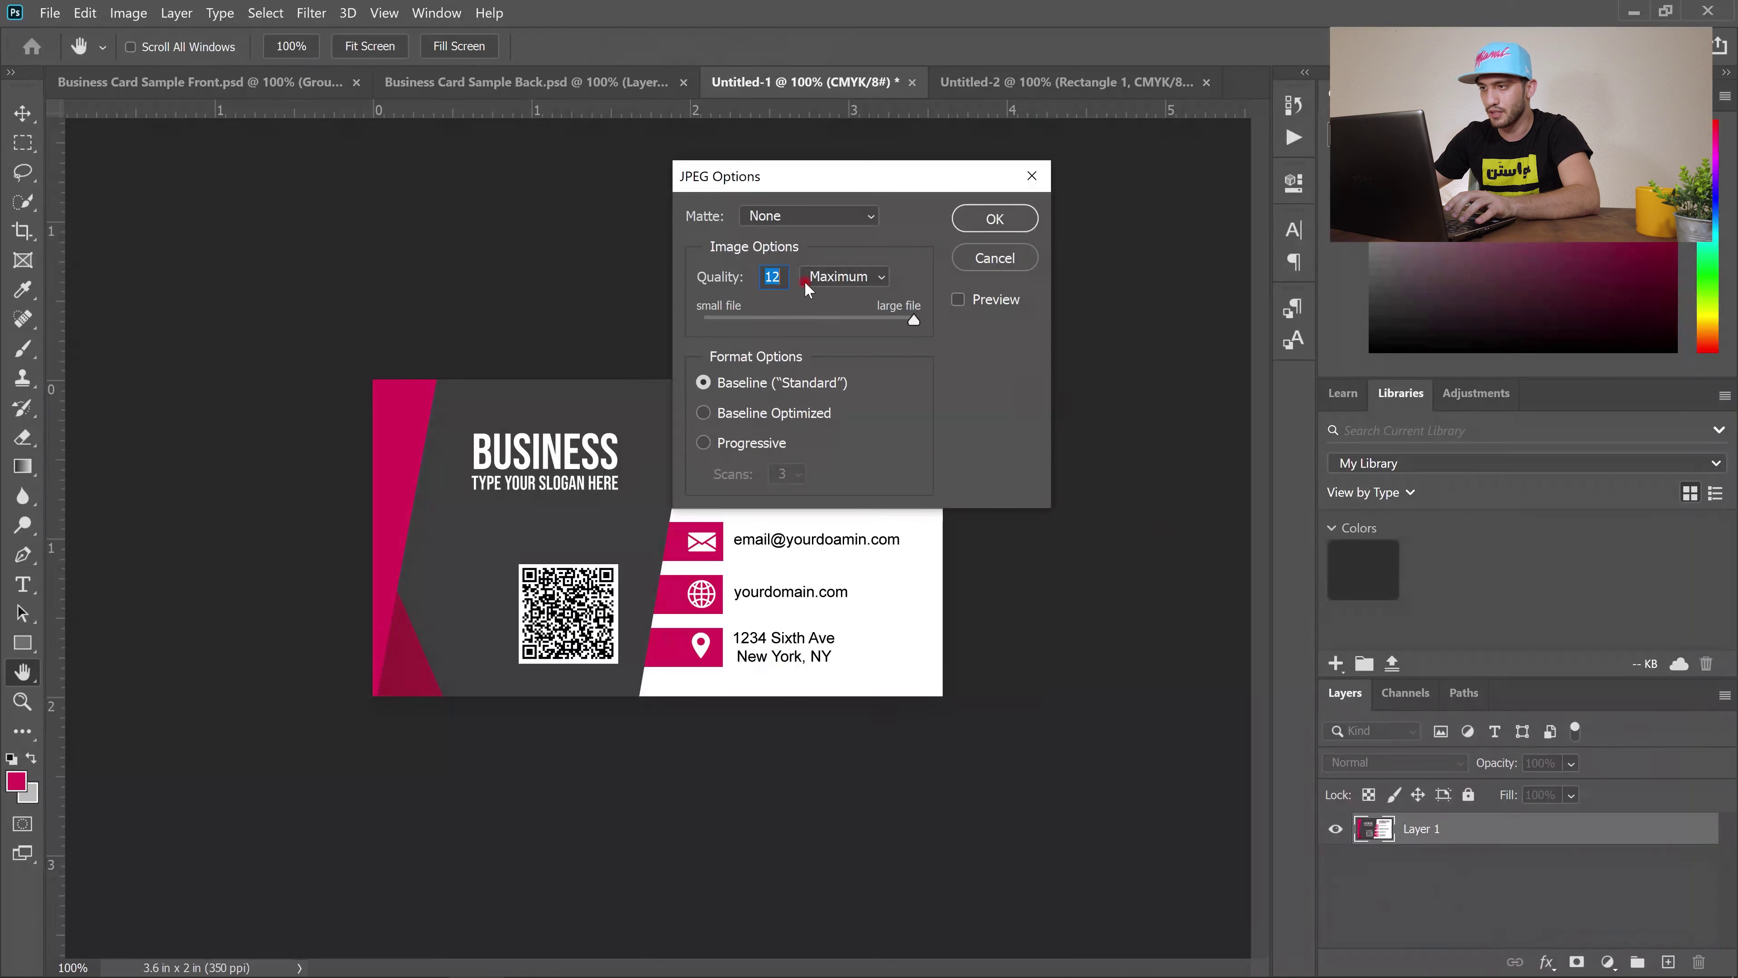
pyautogui.click(983, 221)
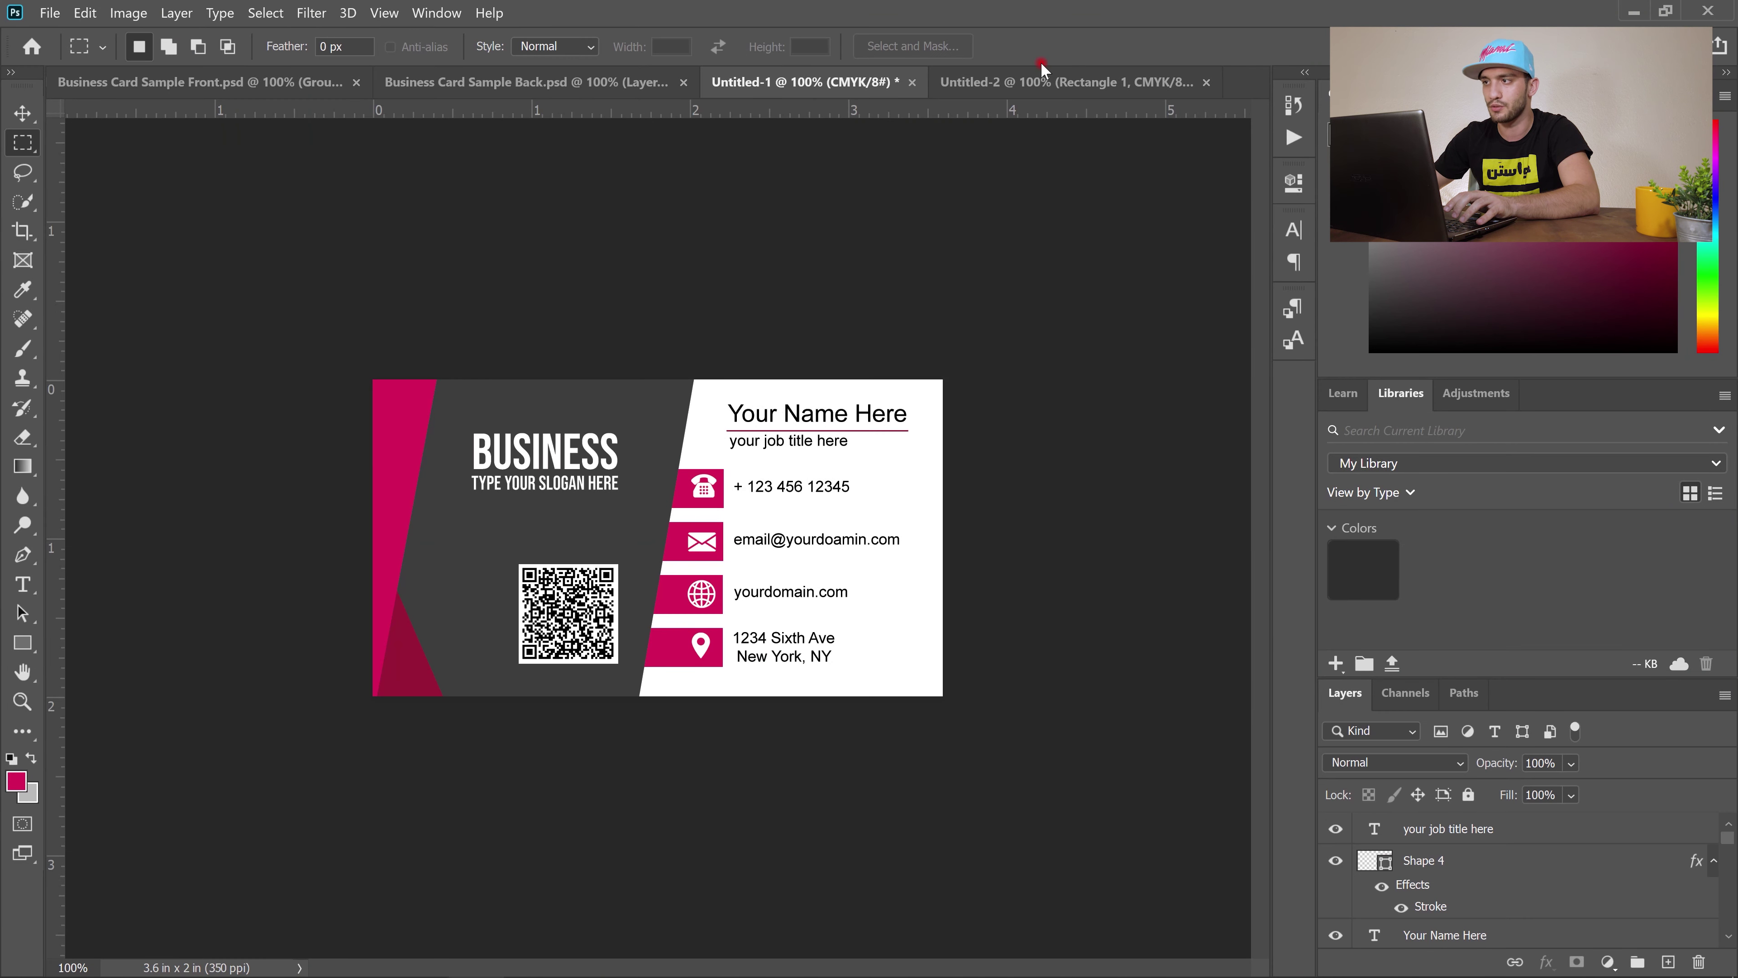
pyautogui.click(1033, 83)
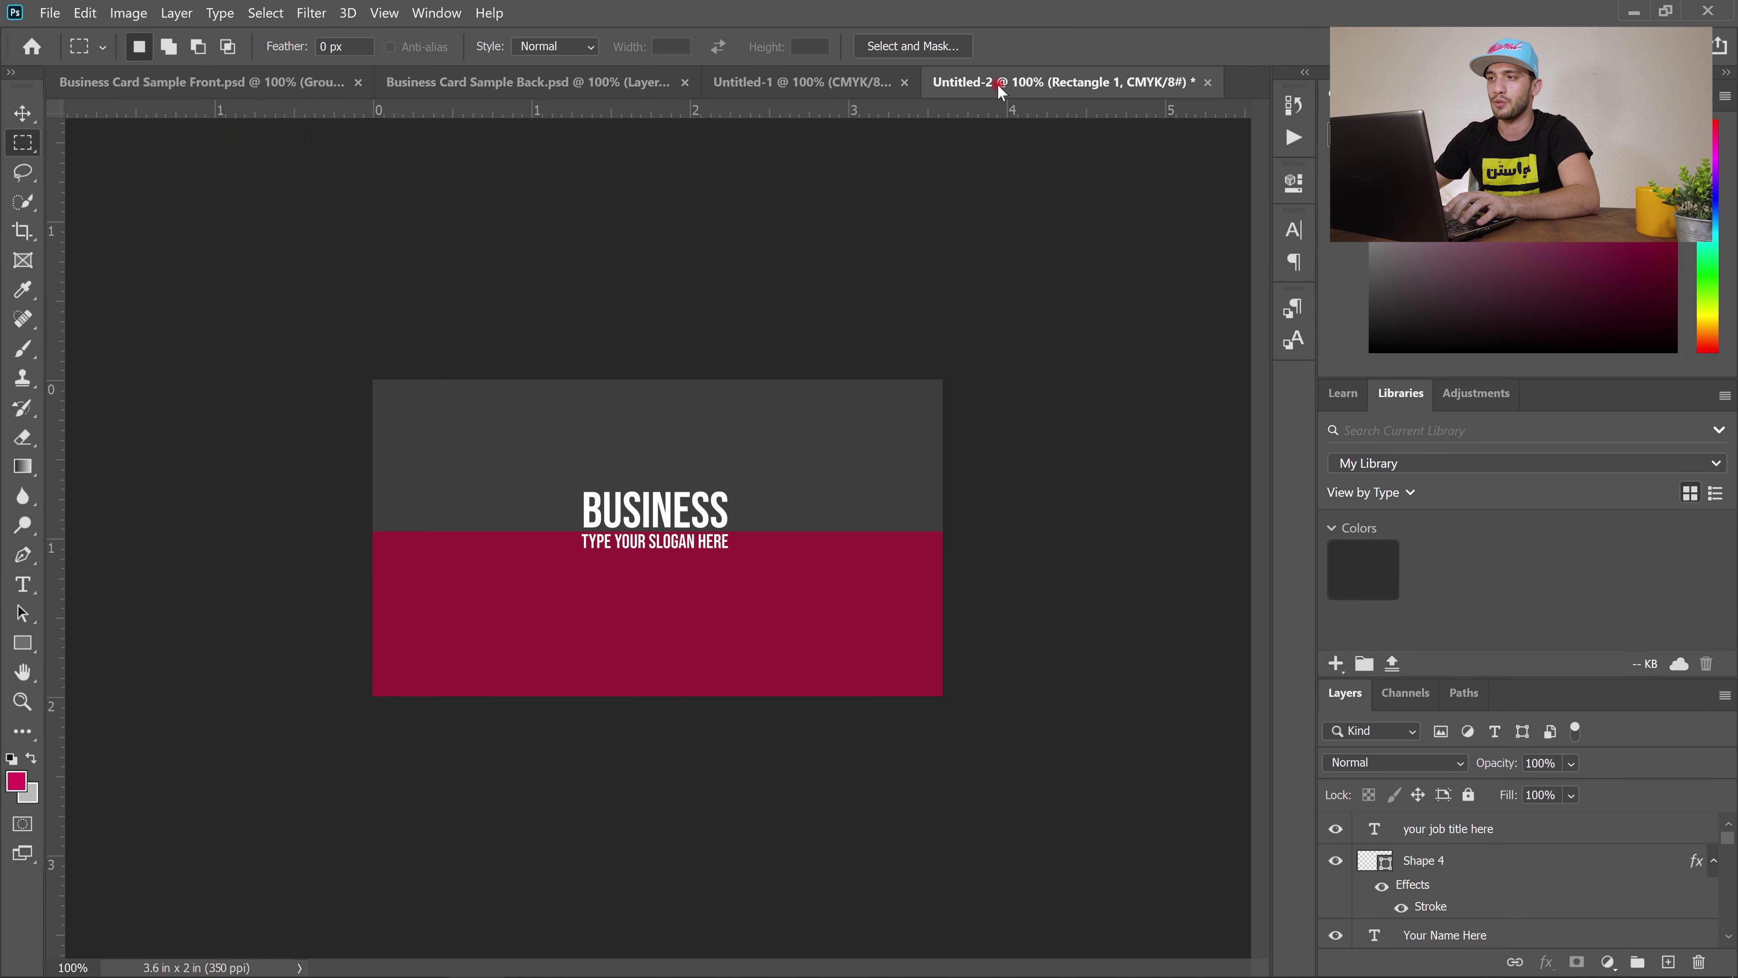
pyautogui.click(850, 85)
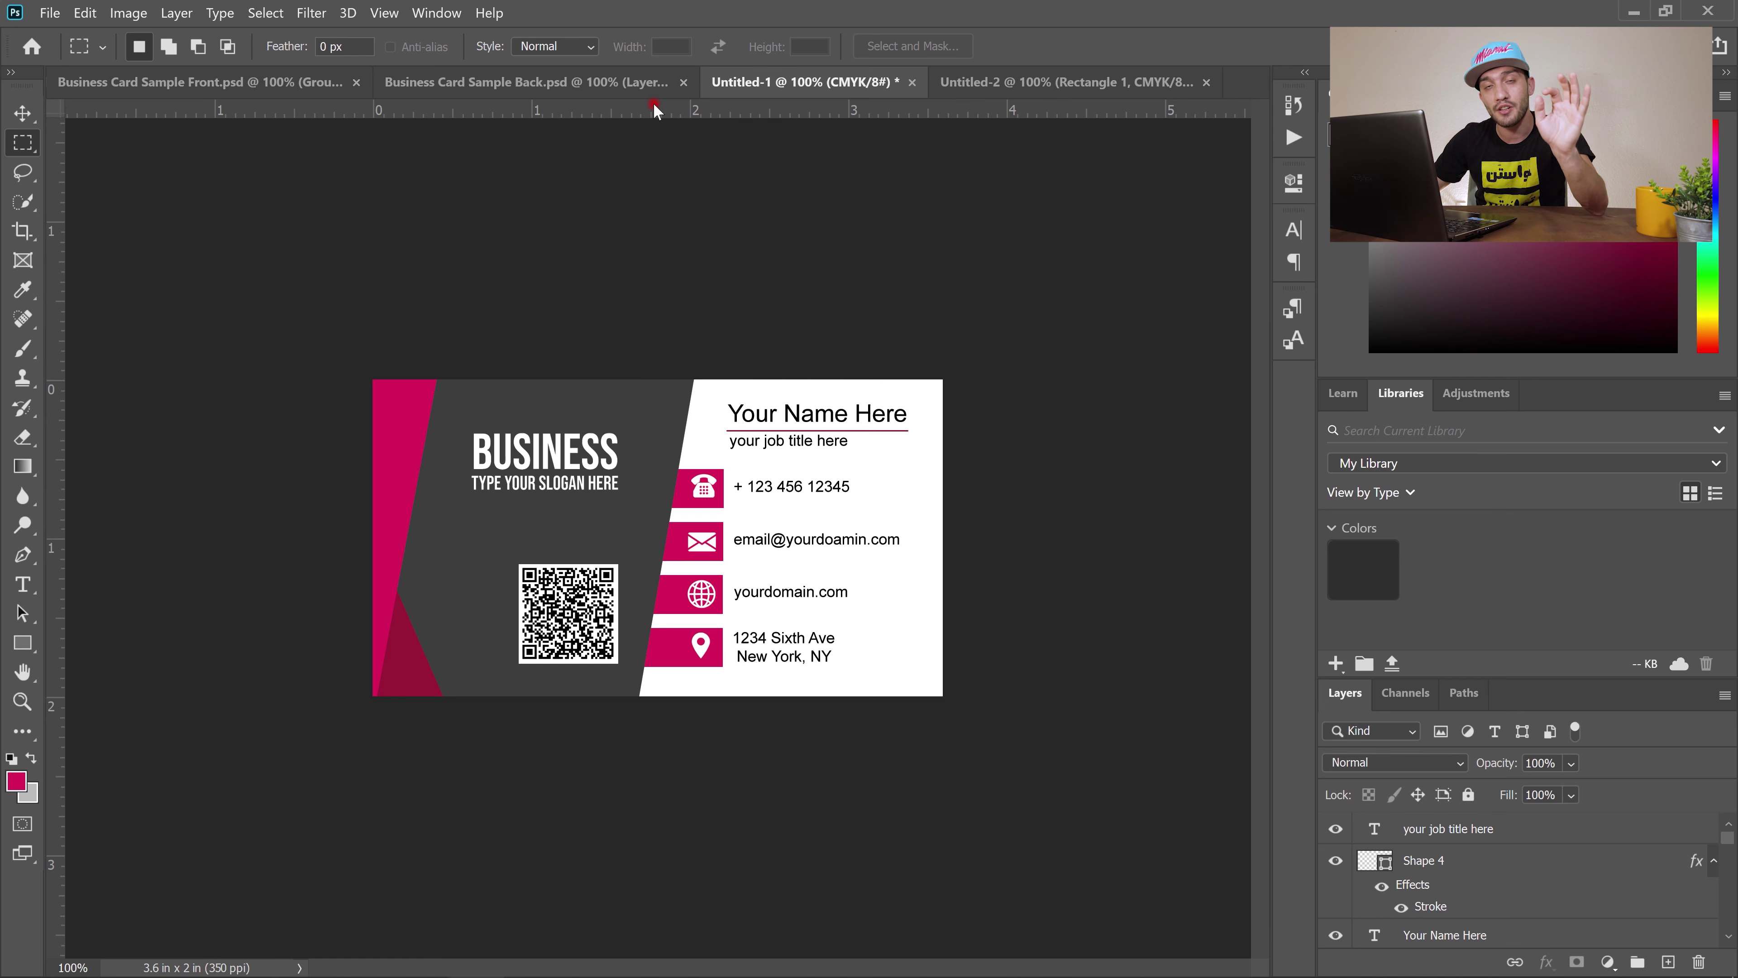